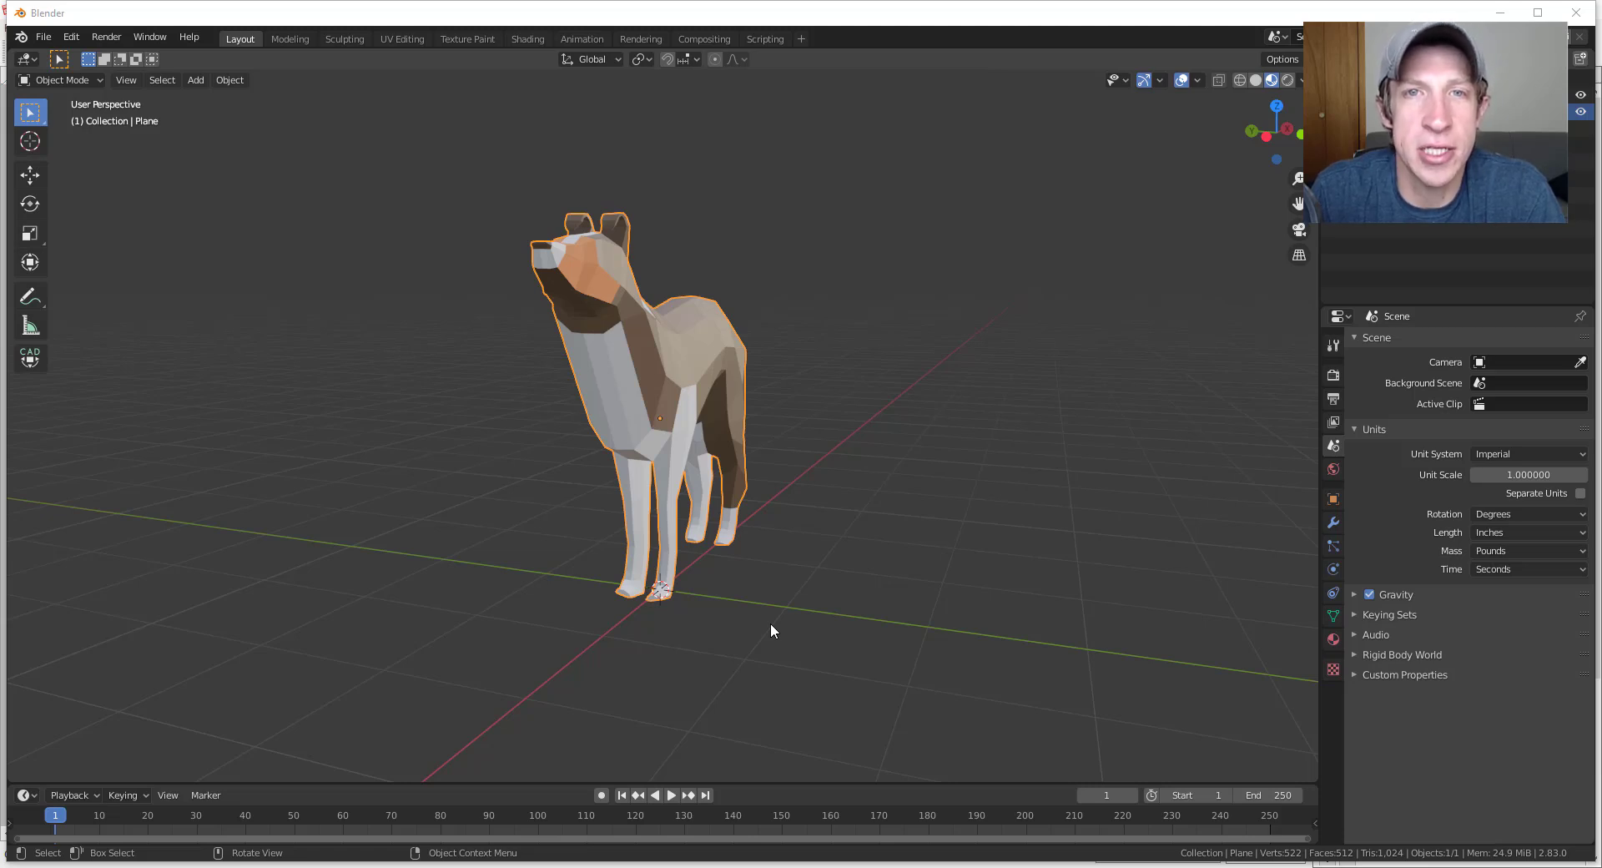
Deselect the low-poly dog by clicking empty space in the viewport
{"action": "left_click", "coordinate": [784, 571]}
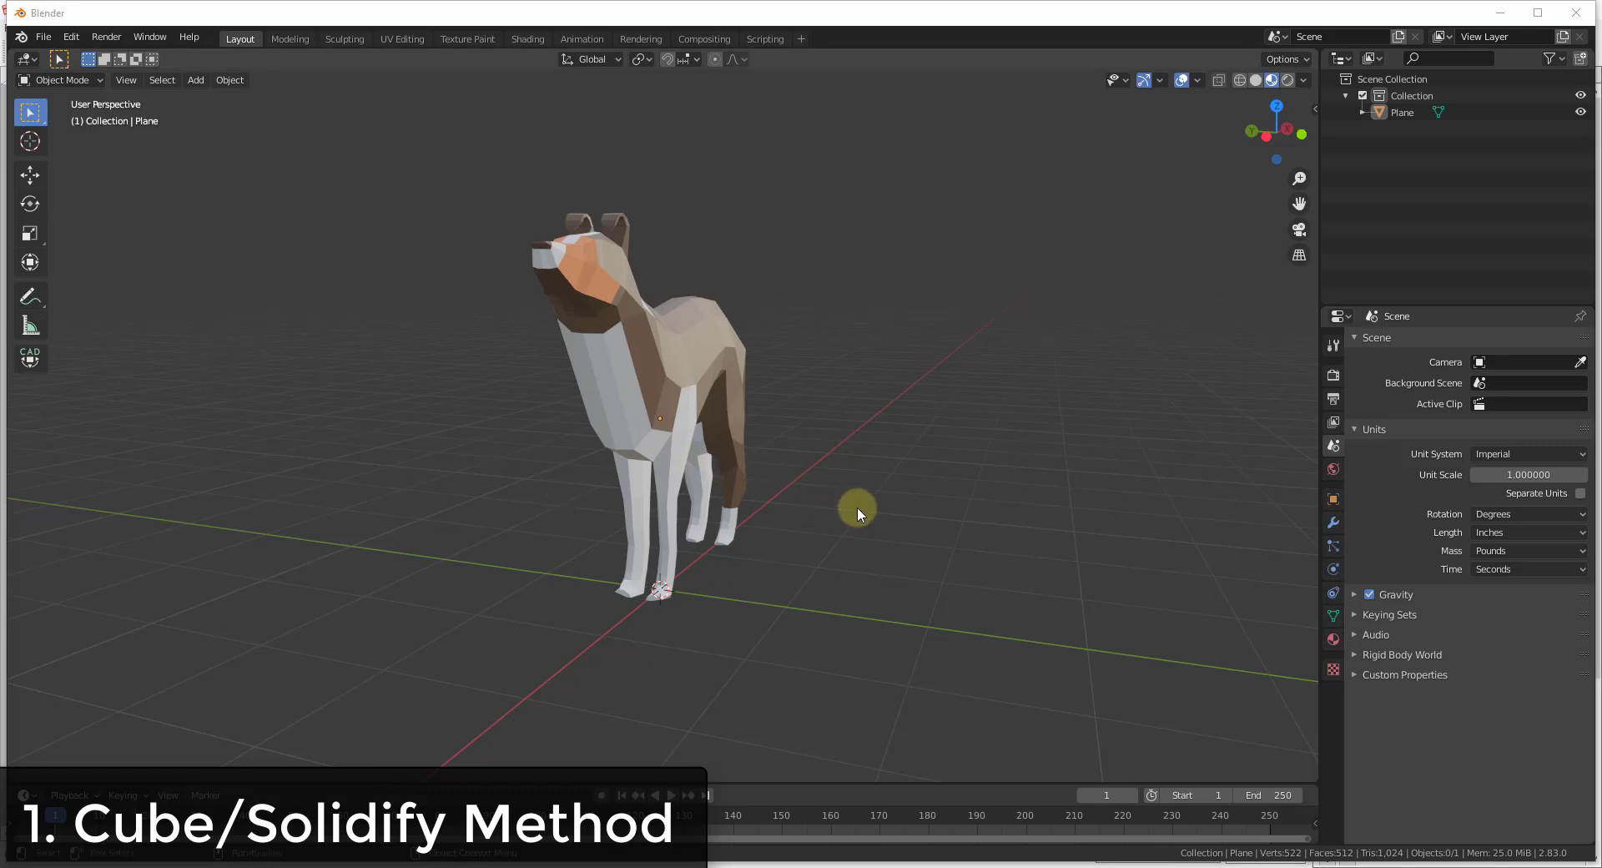
Add a 24-inch cube and raise it vertically onto the grid
{"action": "middle_click_drag", "start_coordinate": [858, 507], "coordinate": [846, 549]}
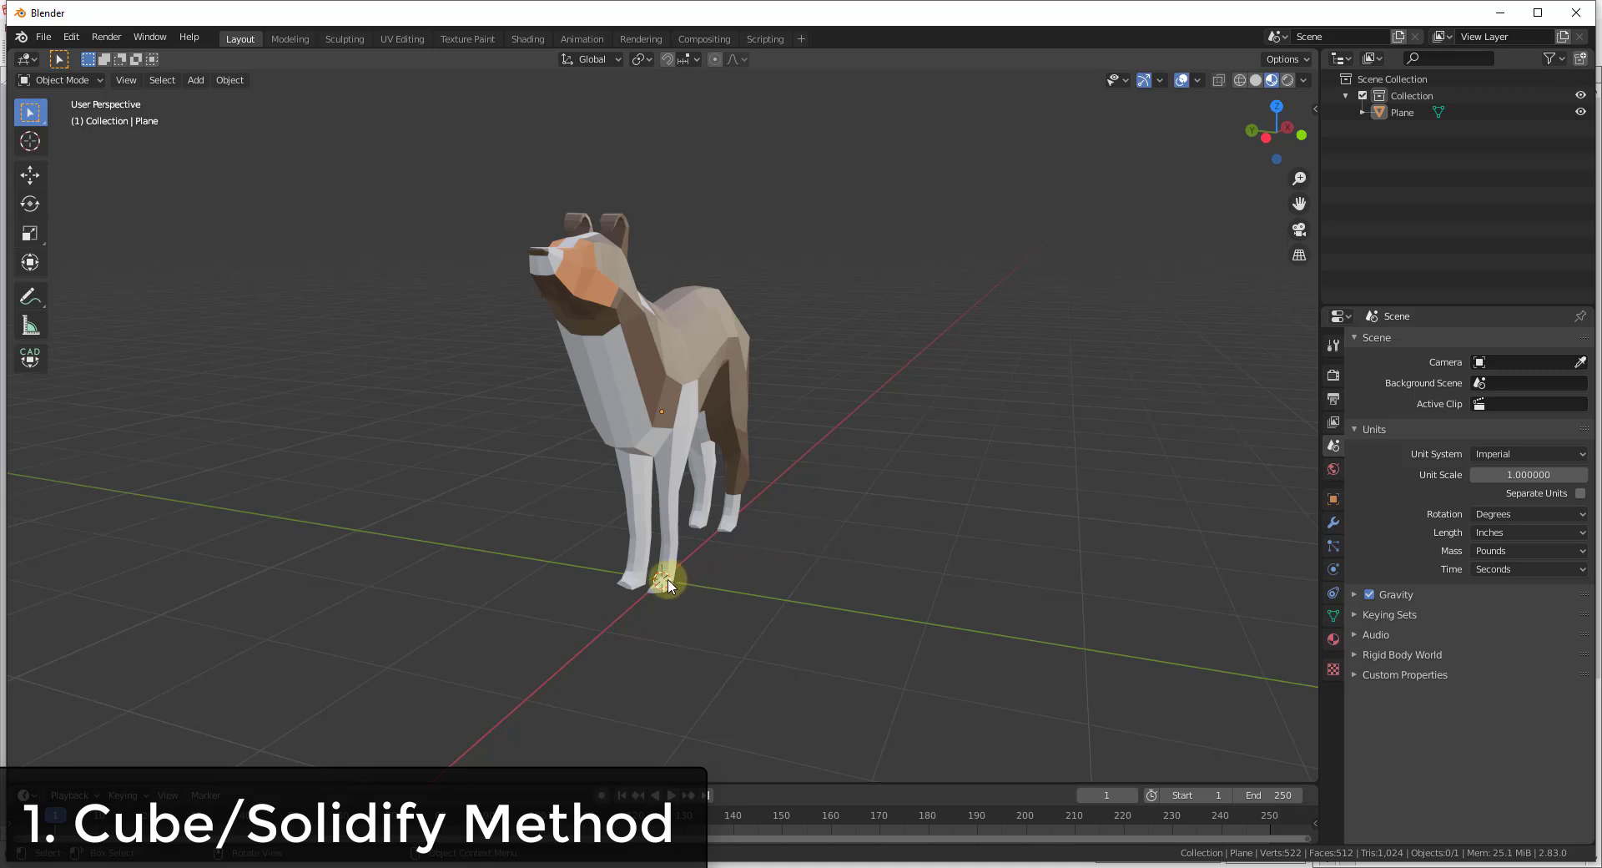
{"action": "key", "text": "shift+a"}
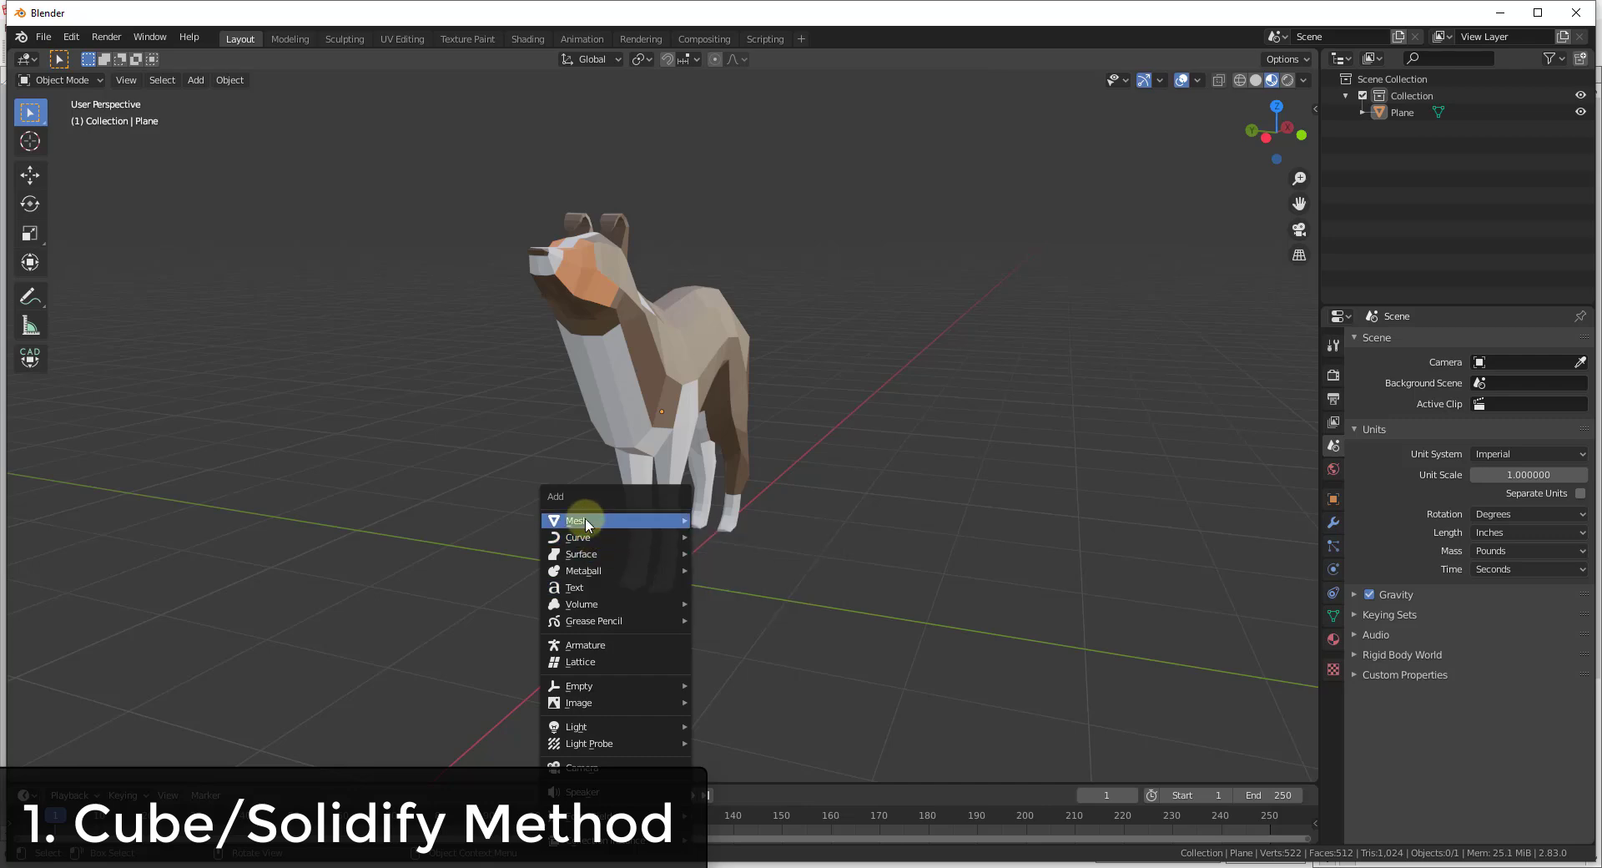
{"action": "mouse_move", "coordinate": [584, 519]}
{"action": "left_click", "coordinate": [735, 155]}
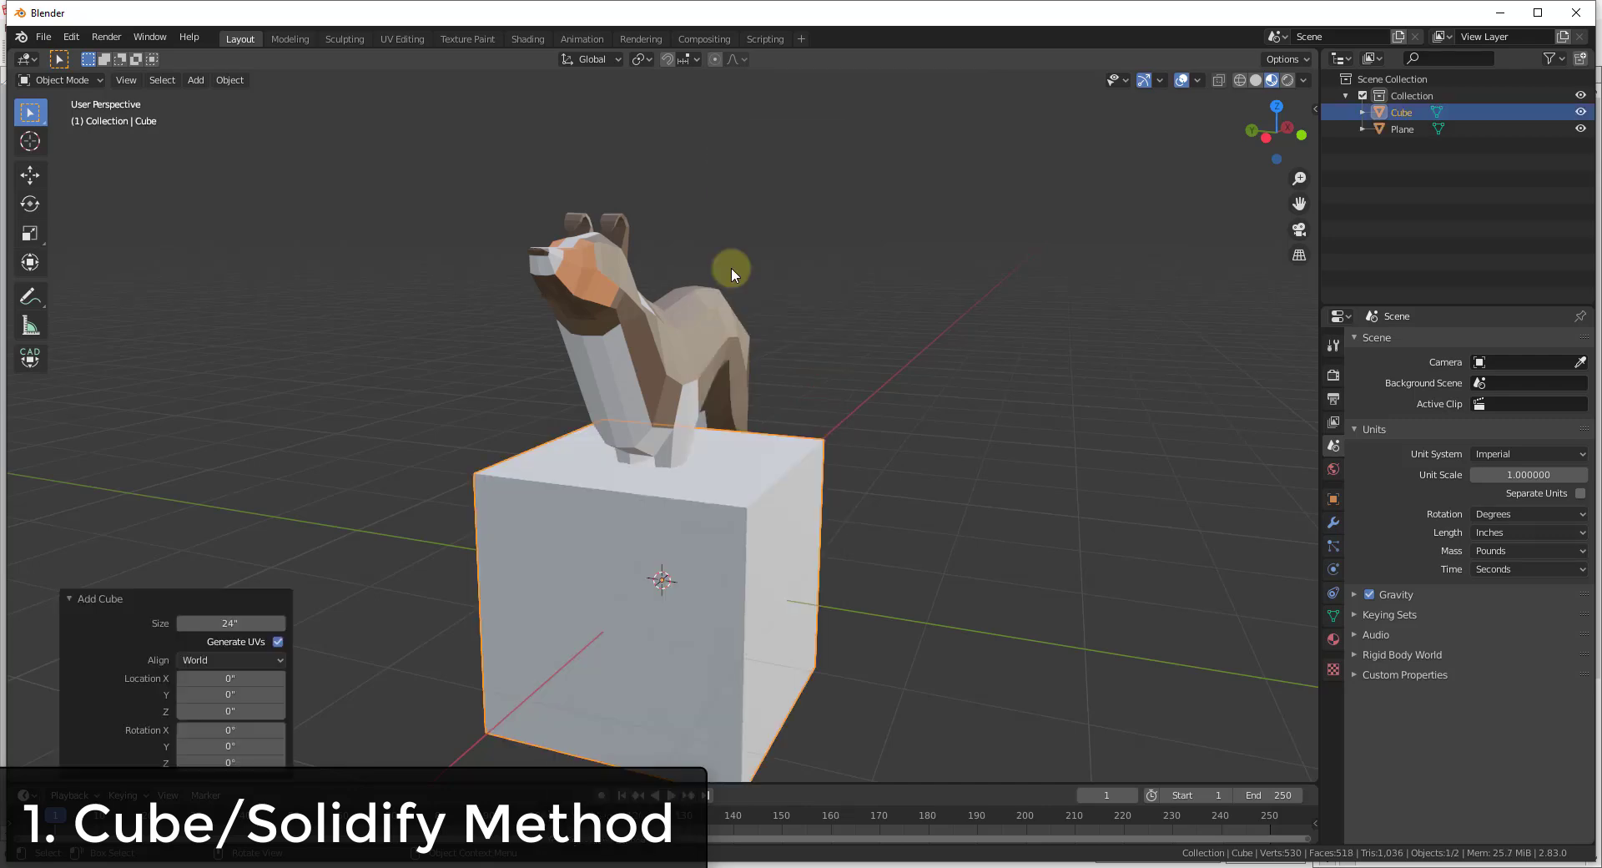
{"action": "scroll", "coordinate": [732, 268], "scroll_direction": "down", "scroll_amount": 4}
{"action": "key", "text": "g"}
{"action": "key", "text": "z"}
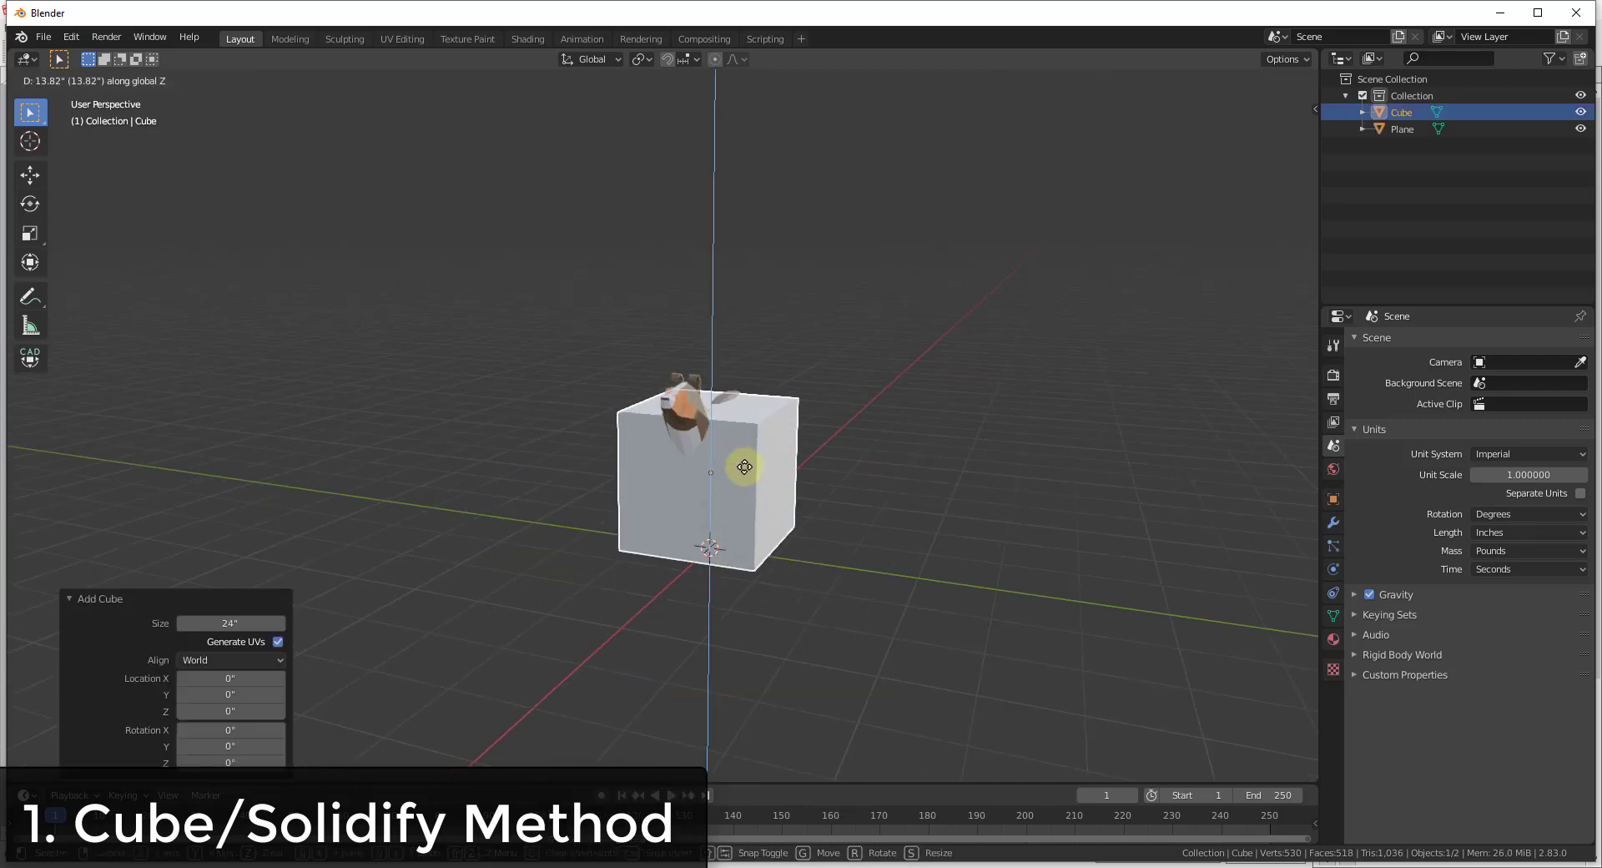
{"action": "left_click", "coordinate": [738, 464]}
Move the cube -32.288 inches along Y beside the dog and enter Edit Mode
{"action": "key", "text": "g"}
{"action": "key", "text": "y"}
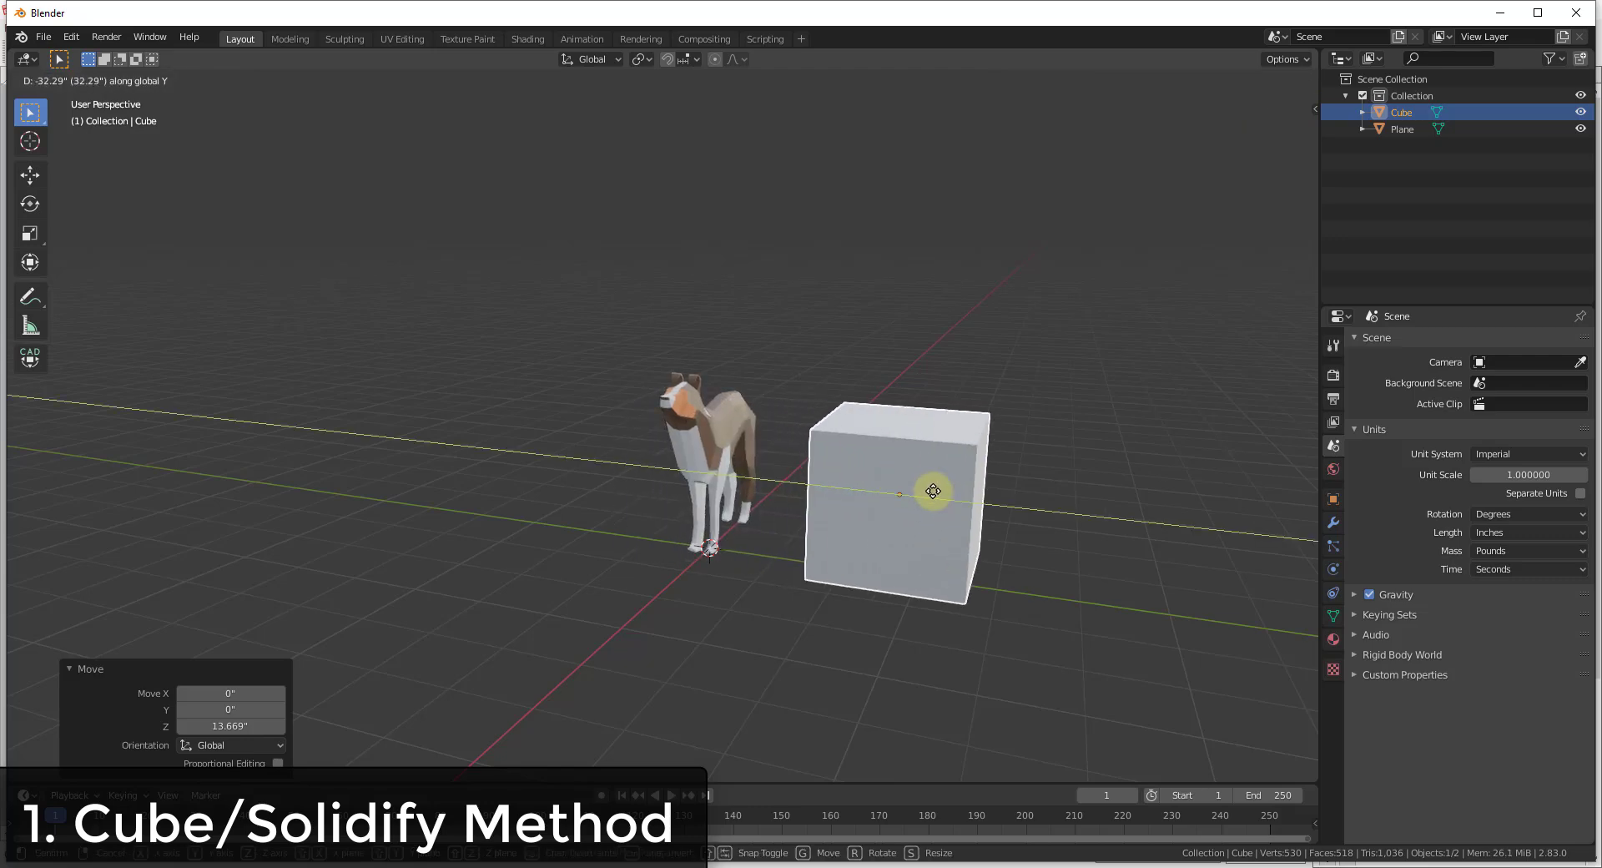
{"action": "left_click", "coordinate": [910, 534]}
{"action": "scroll", "coordinate": [784, 483], "scroll_direction": "down", "scroll_amount": 3}
{"action": "scroll", "coordinate": [912, 454], "scroll_direction": "up", "scroll_amount": 5}
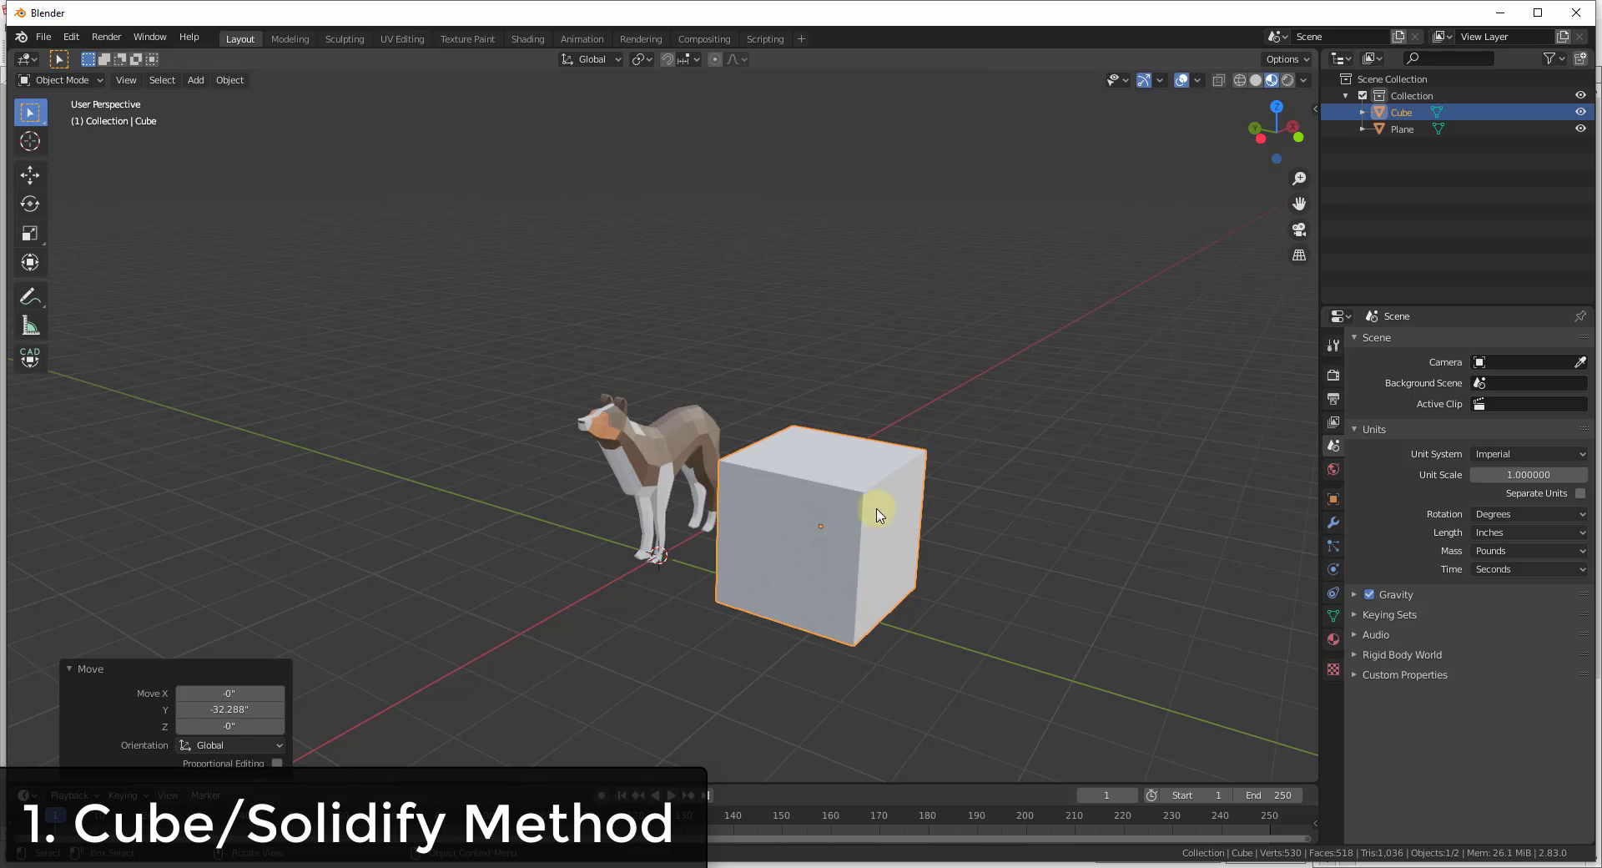
{"action": "key", "text": "Tab"}
{"action": "middle_click_drag", "start_coordinate": [1066, 484], "coordinate": [871, 519]}
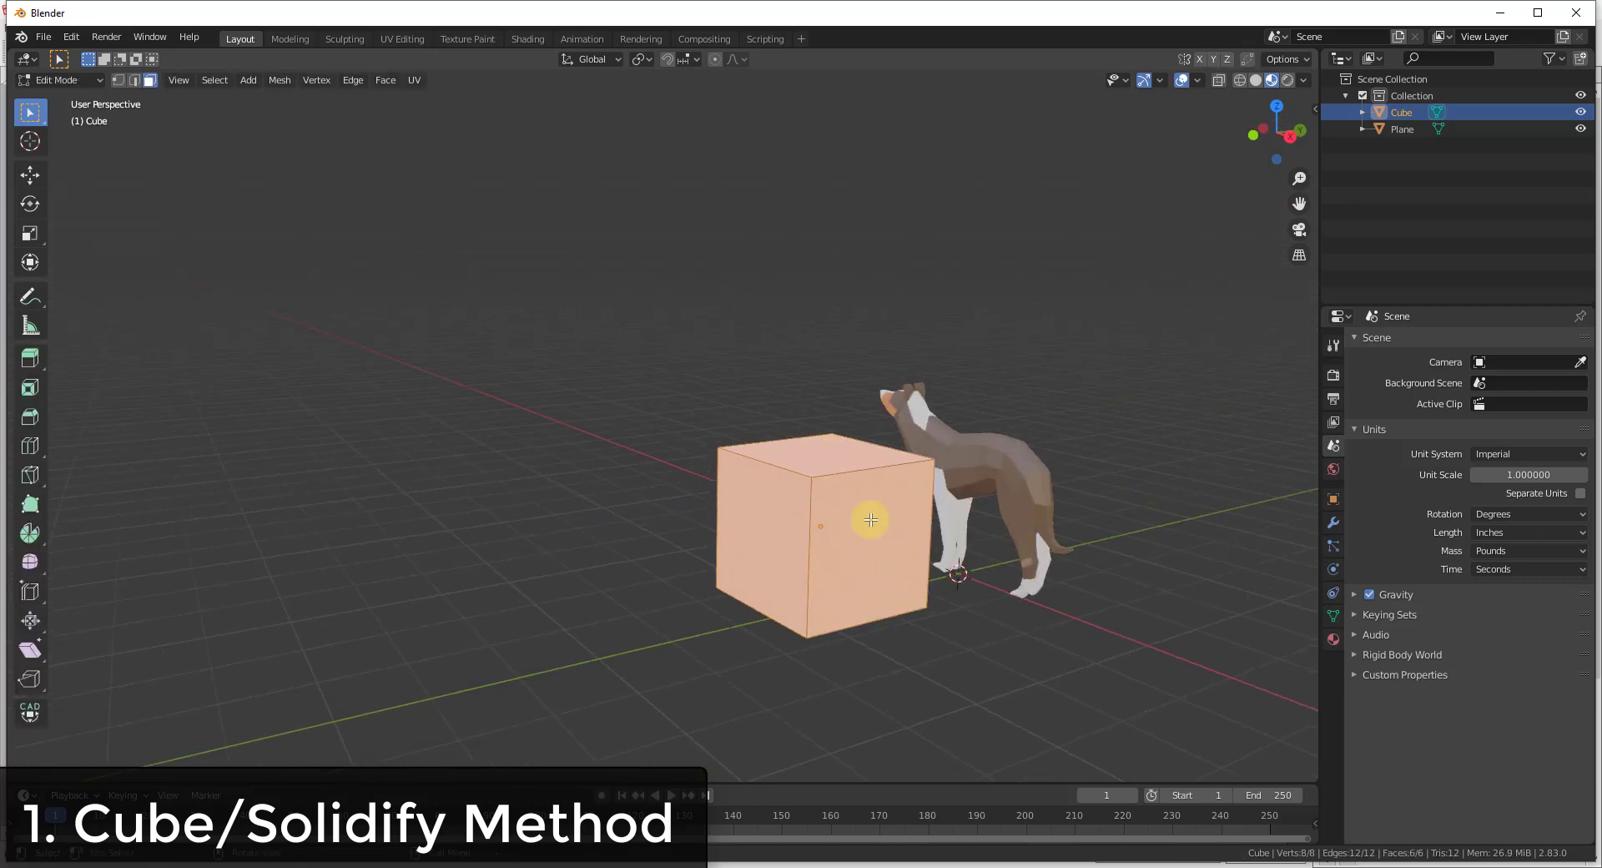
Select the cube's front face and move it to stretch the cube lengthwise
{"action": "left_click", "coordinate": [882, 543]}
{"action": "scroll", "coordinate": [860, 519], "scroll_direction": "down", "scroll_amount": 5}
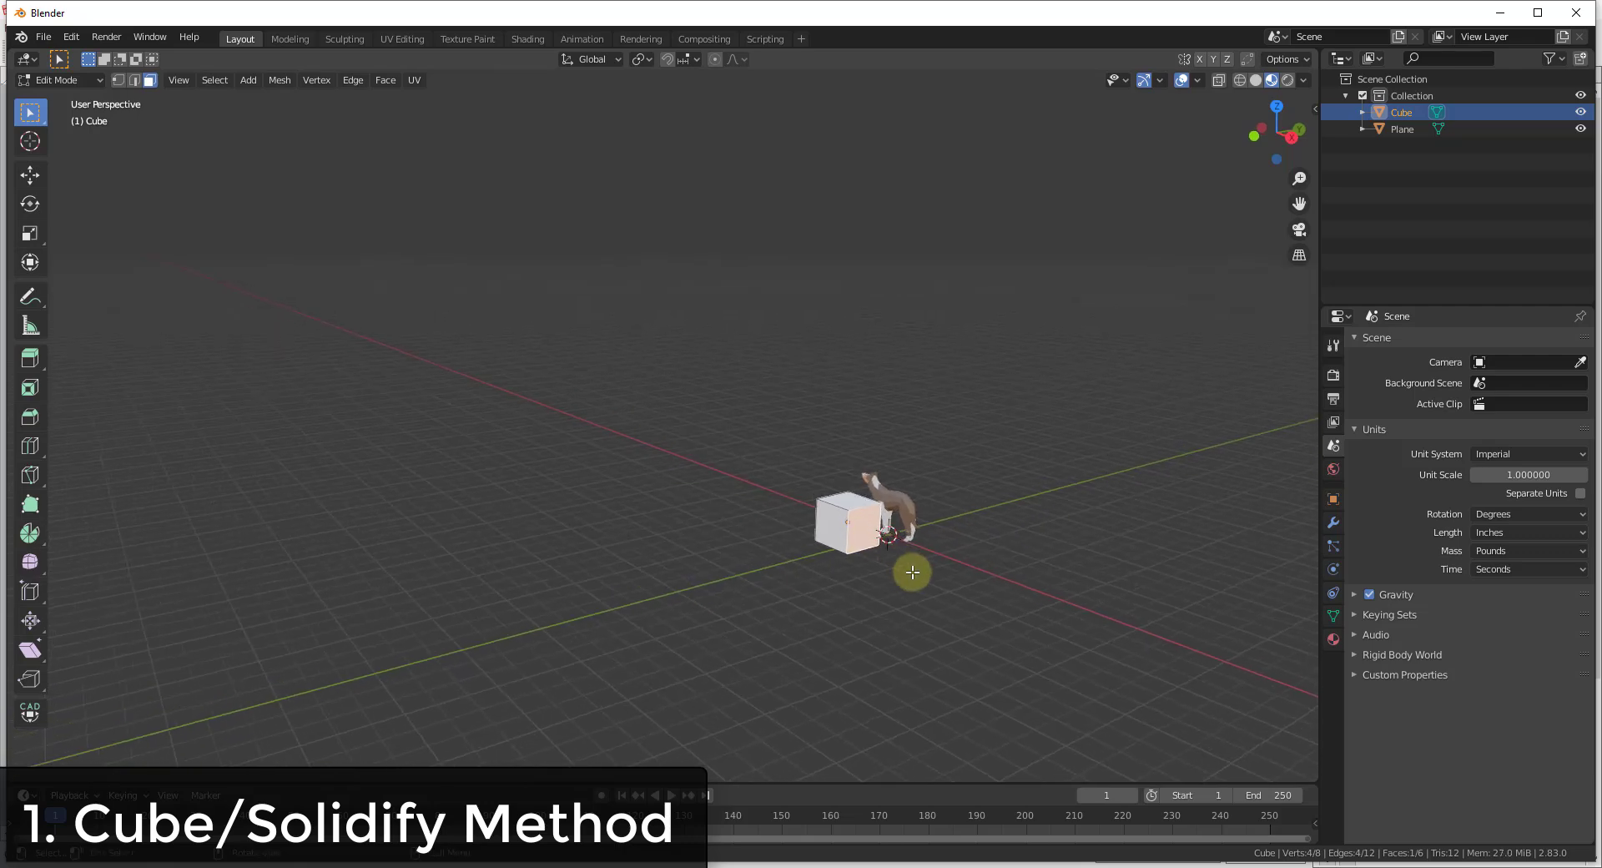
{"action": "key", "text": "g"}
{"action": "key", "text": "y"}
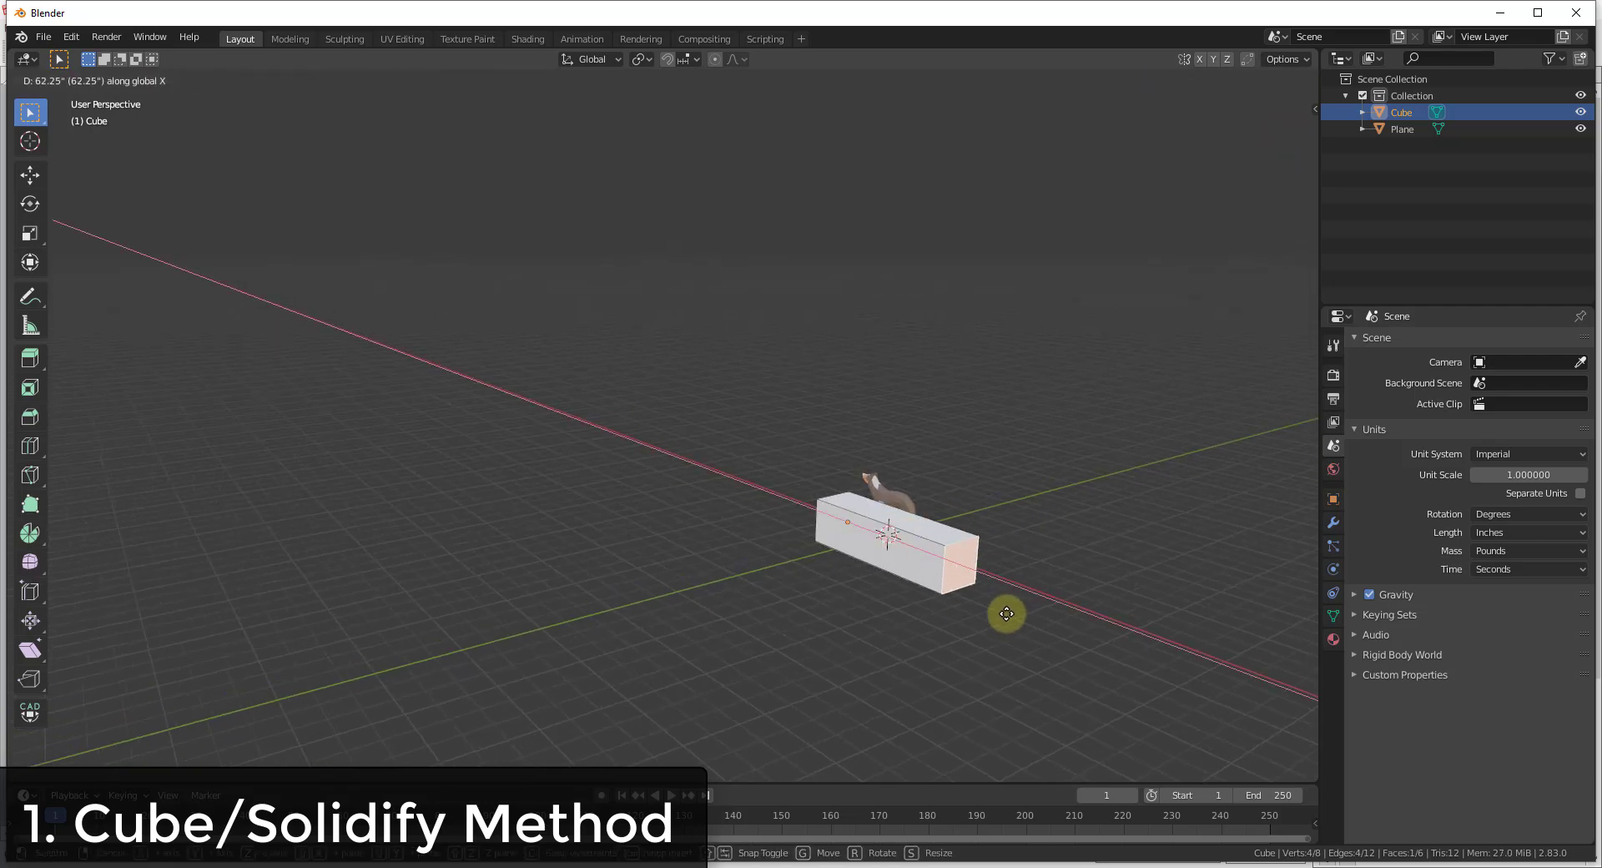
{"action": "left_click", "coordinate": [923, 561]}
Move the box's side face -71.054 inches along Y to deepen it
{"action": "left_click", "coordinate": [919, 550]}
{"action": "left_click", "coordinate": [897, 566]}
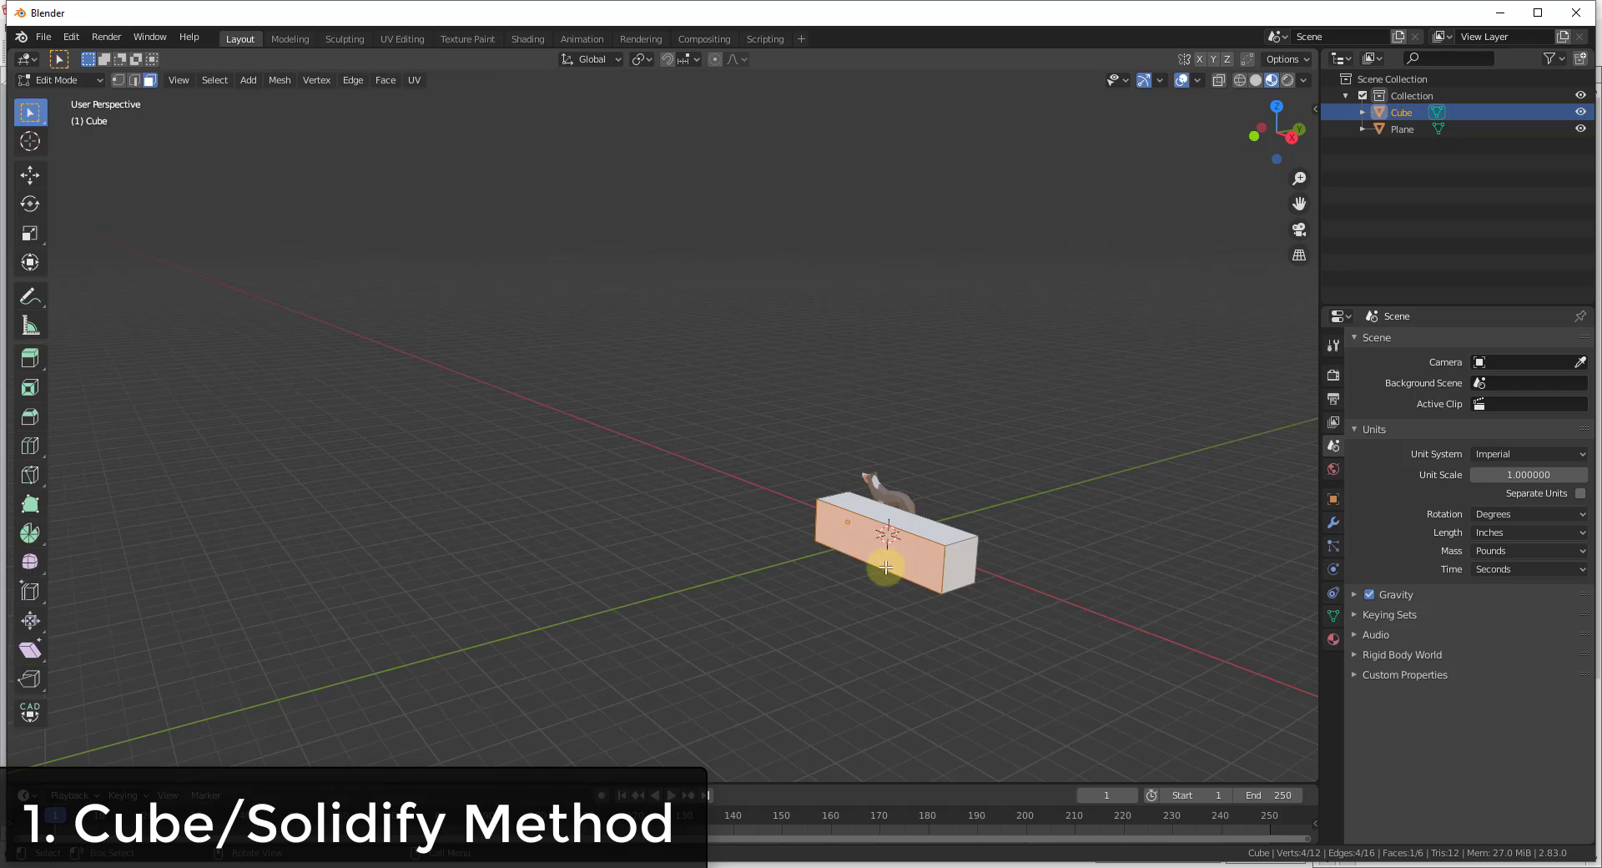
{"action": "key", "text": "shift+d"}
{"action": "key", "text": "y"}
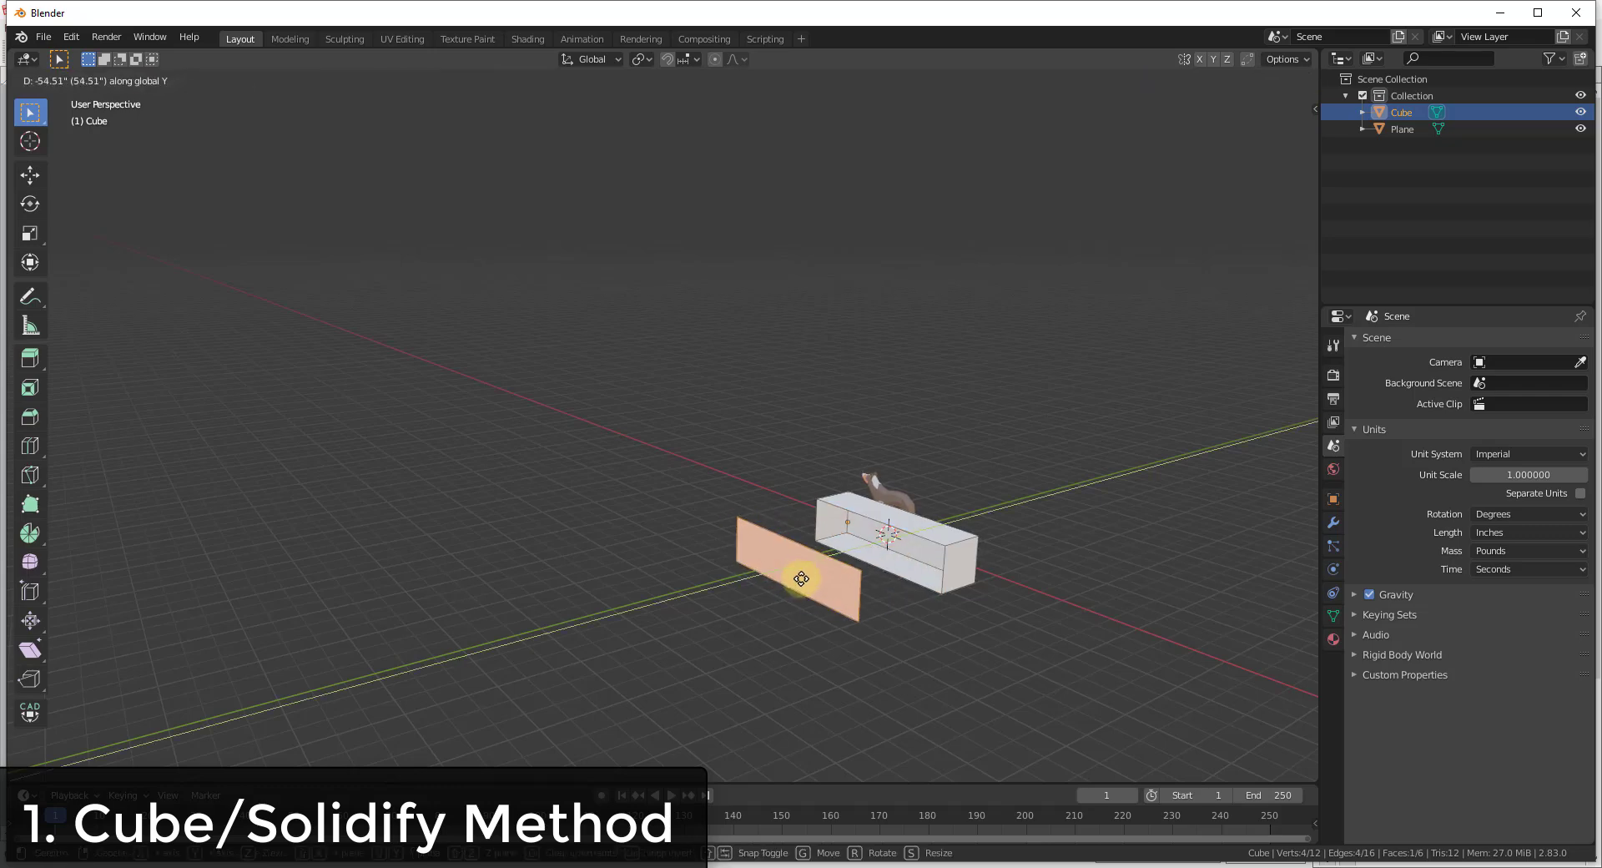
{"action": "right_click", "coordinate": [802, 579]}
{"action": "key", "text": "ctrl+z"}
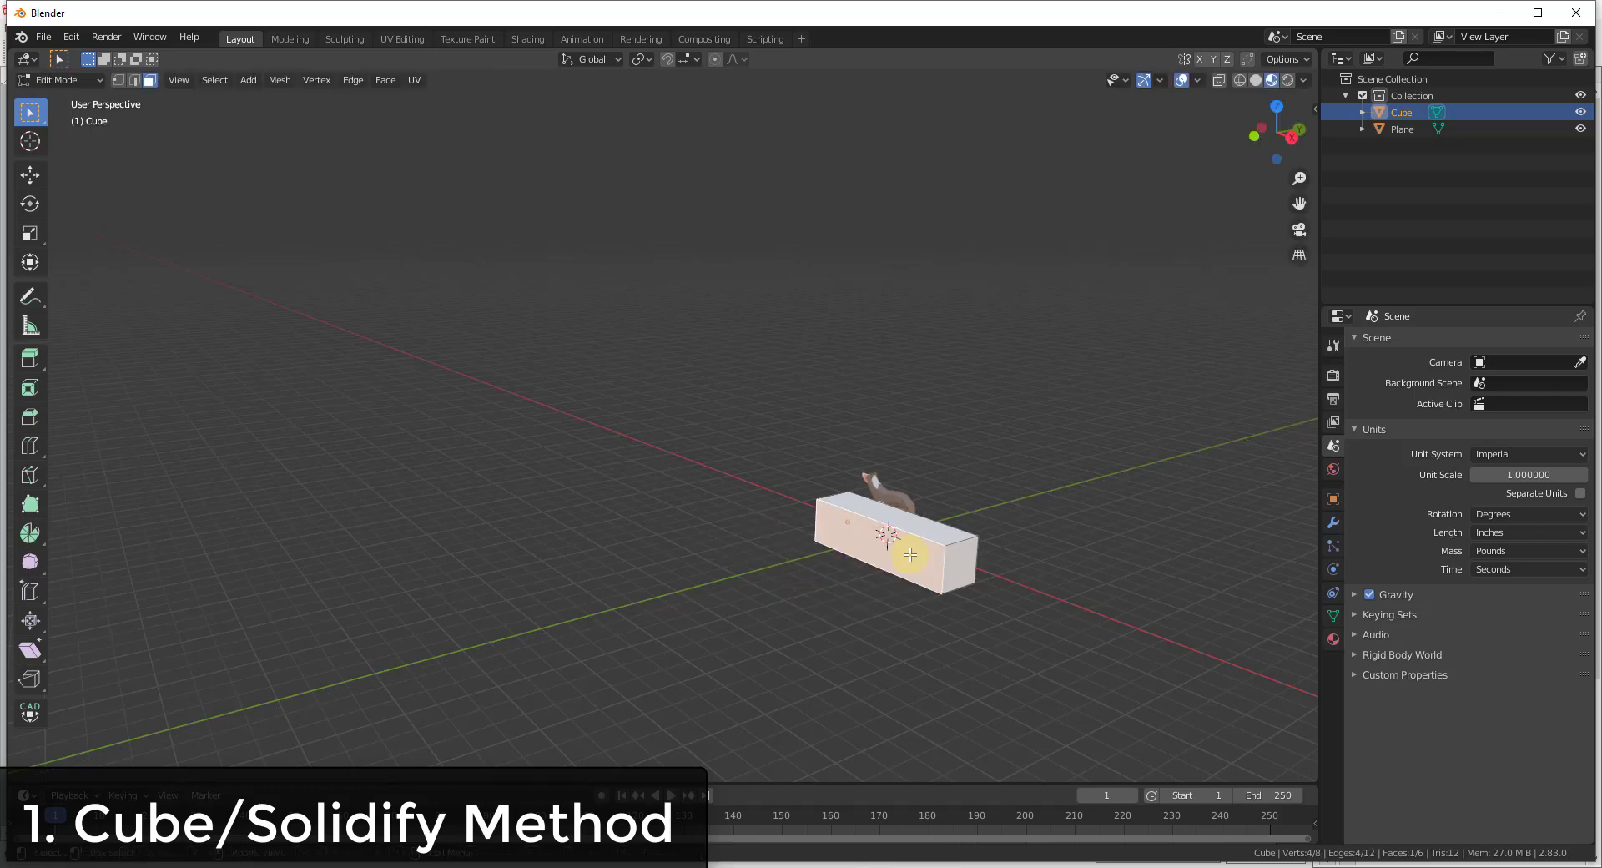
{"action": "key", "text": "g"}
{"action": "key", "text": "y"}
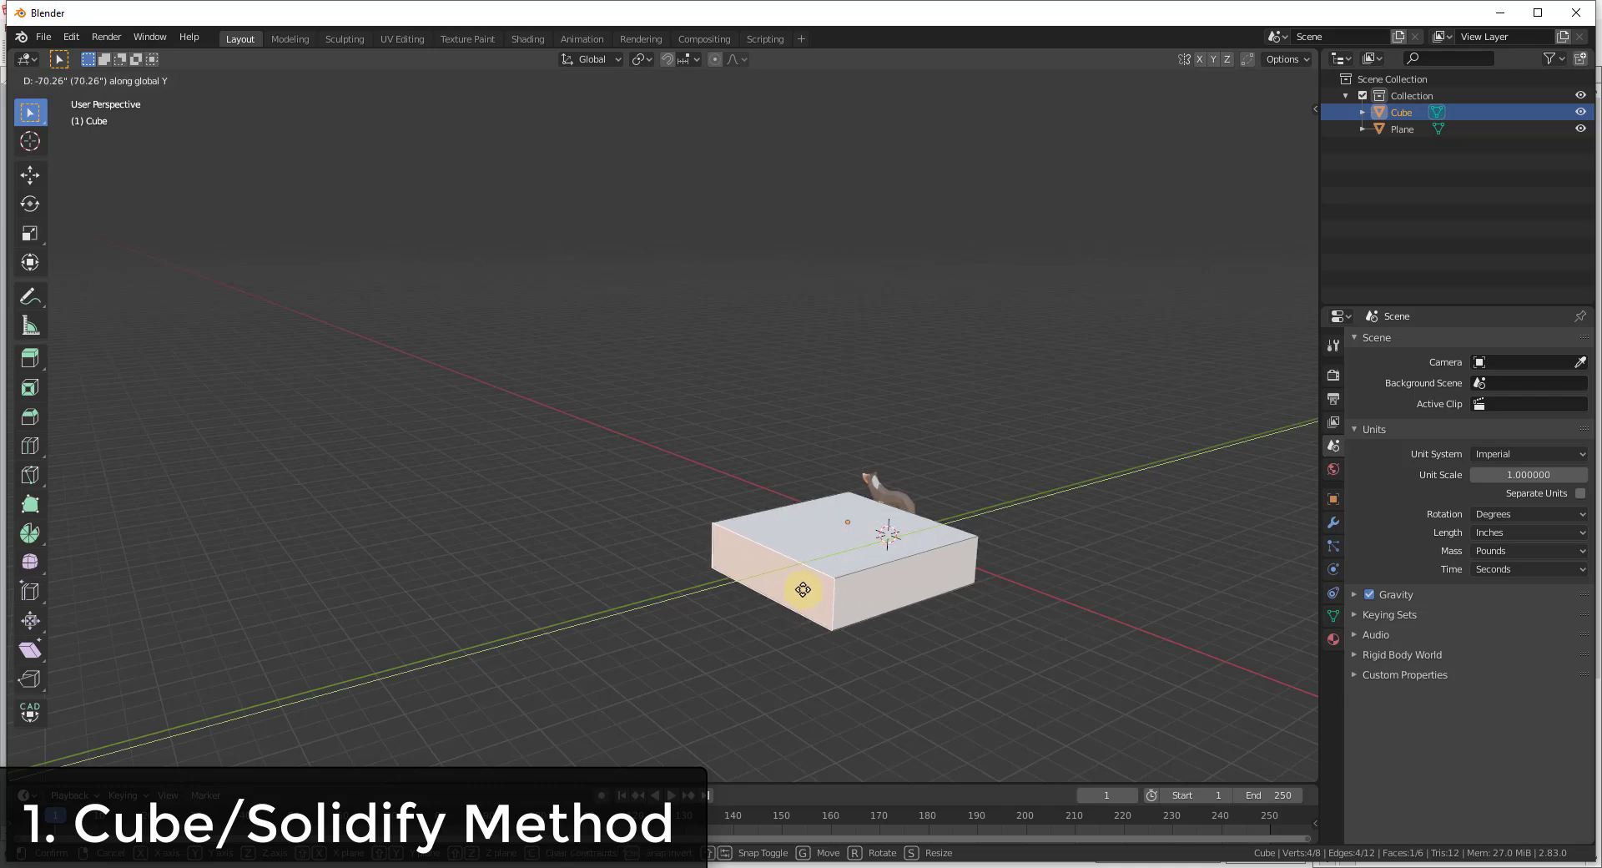
{"action": "left_click", "coordinate": [799, 588]}
Orbit to view the box from above and select its top face
{"action": "middle_click_drag", "start_coordinate": [704, 582], "coordinate": [902, 518]}
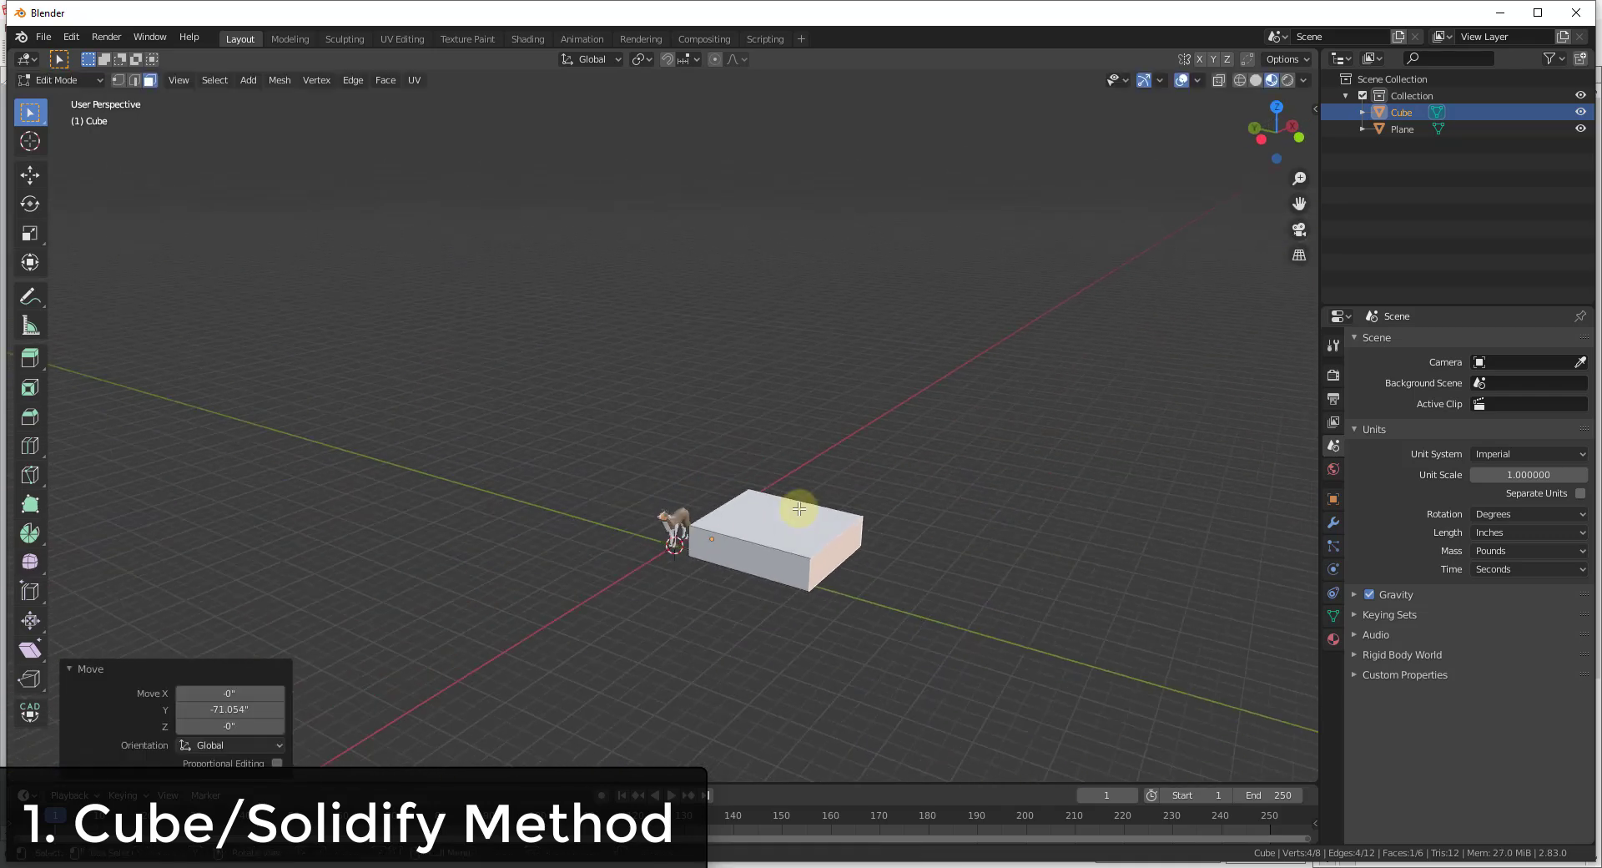
{"action": "scroll", "coordinate": [1038, 540], "scroll_direction": "up", "scroll_amount": 5}
{"action": "scroll", "coordinate": [1062, 634], "scroll_direction": "up", "scroll_amount": 1}
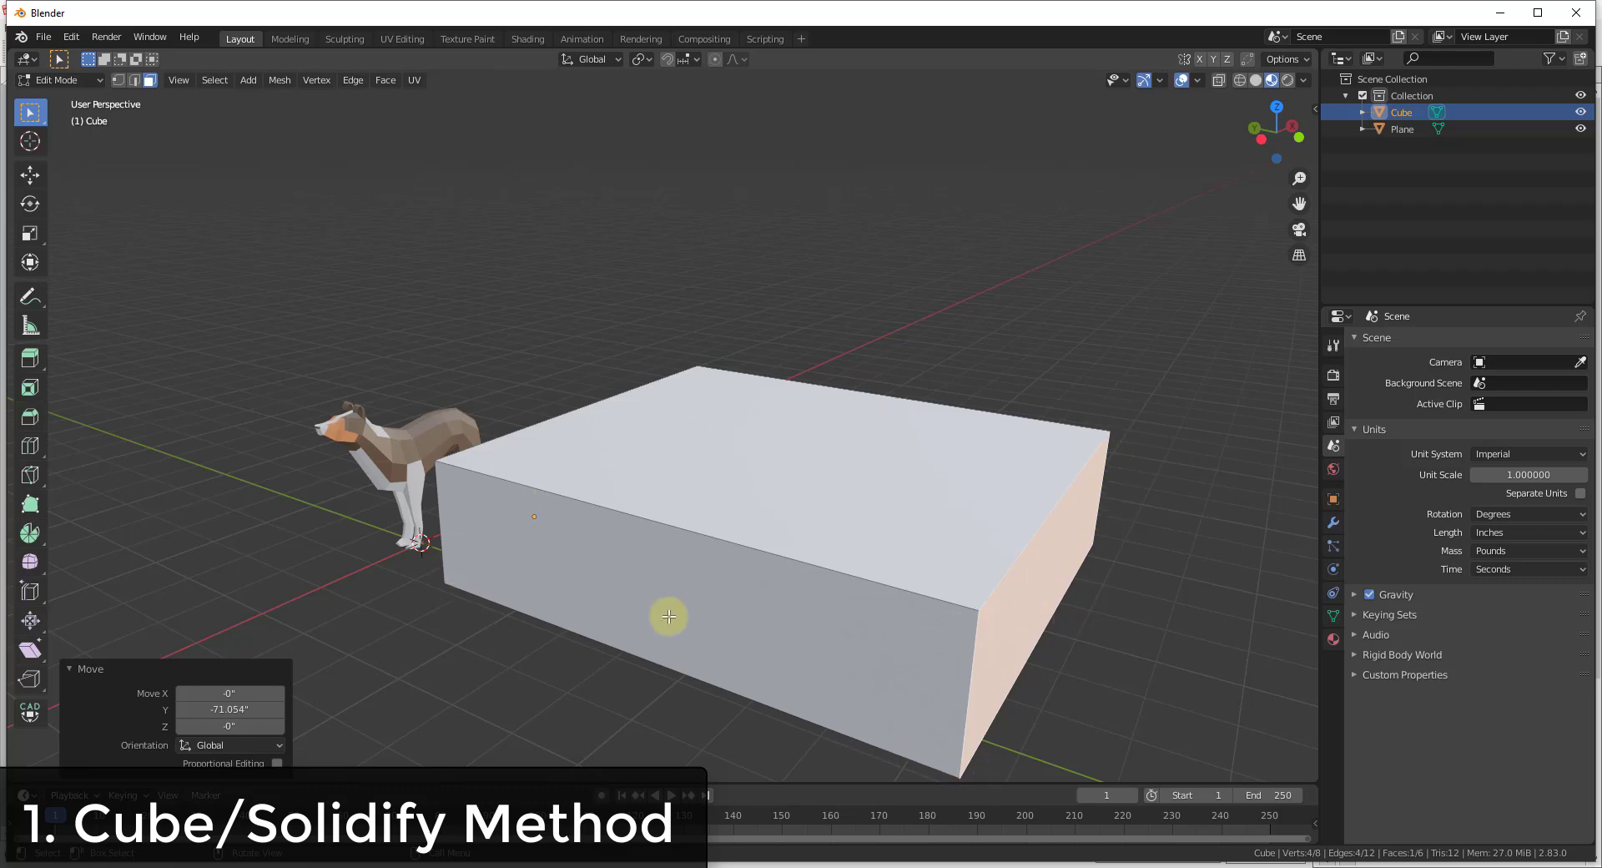
{"action": "scroll", "coordinate": [910, 567], "scroll_direction": "down", "scroll_amount": 2}
{"action": "middle_click_drag", "start_coordinate": [910, 568], "coordinate": [964, 609]}
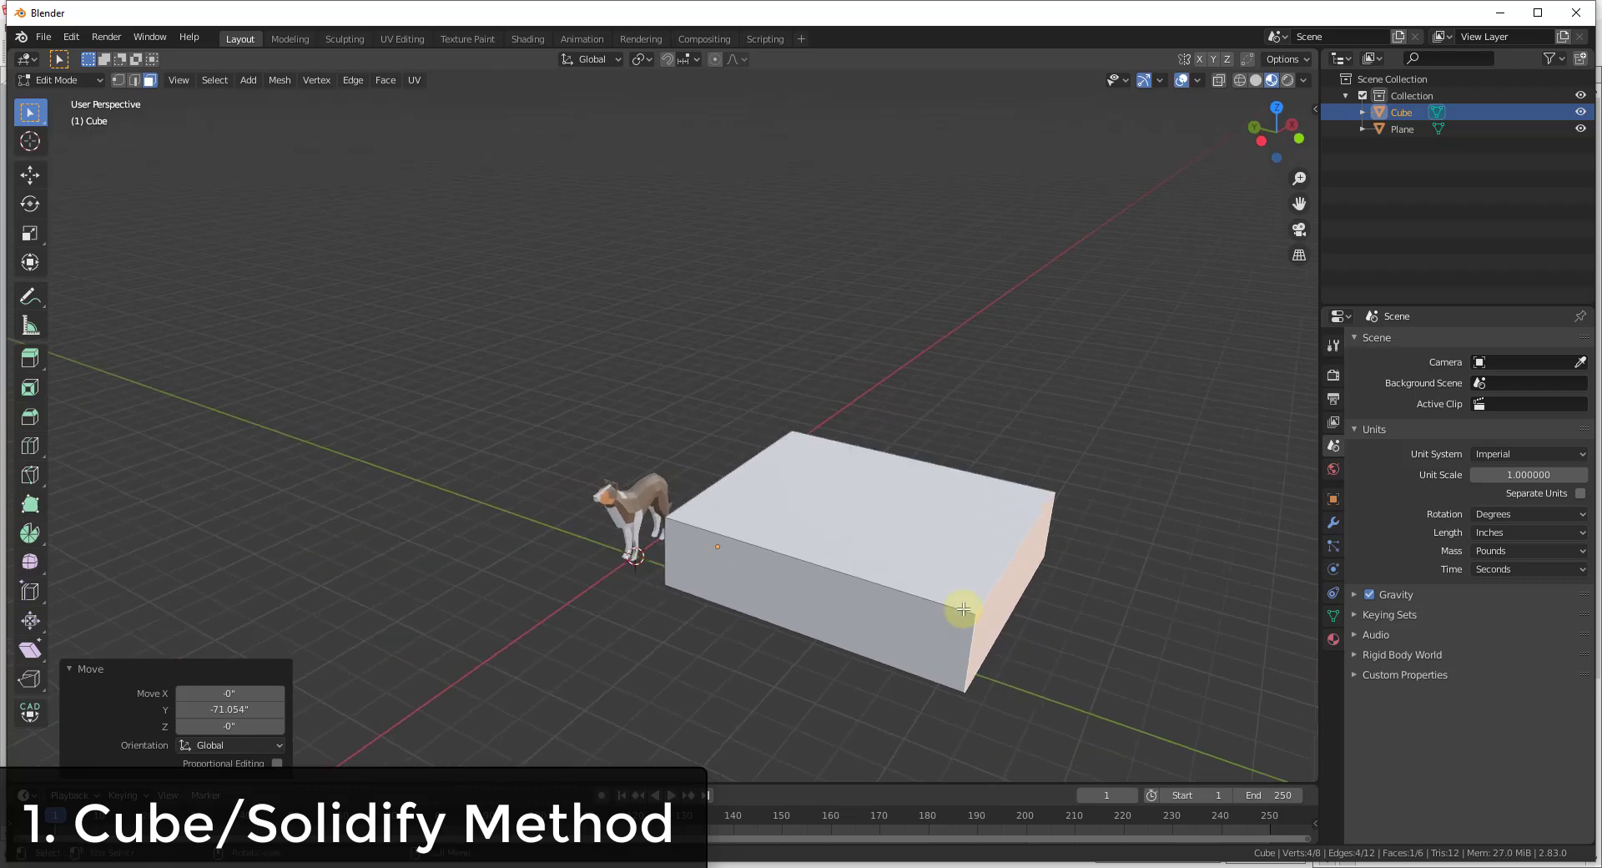
{"action": "left_click", "coordinate": [911, 539]}
Delete the box's top face
{"action": "key", "text": "x"}
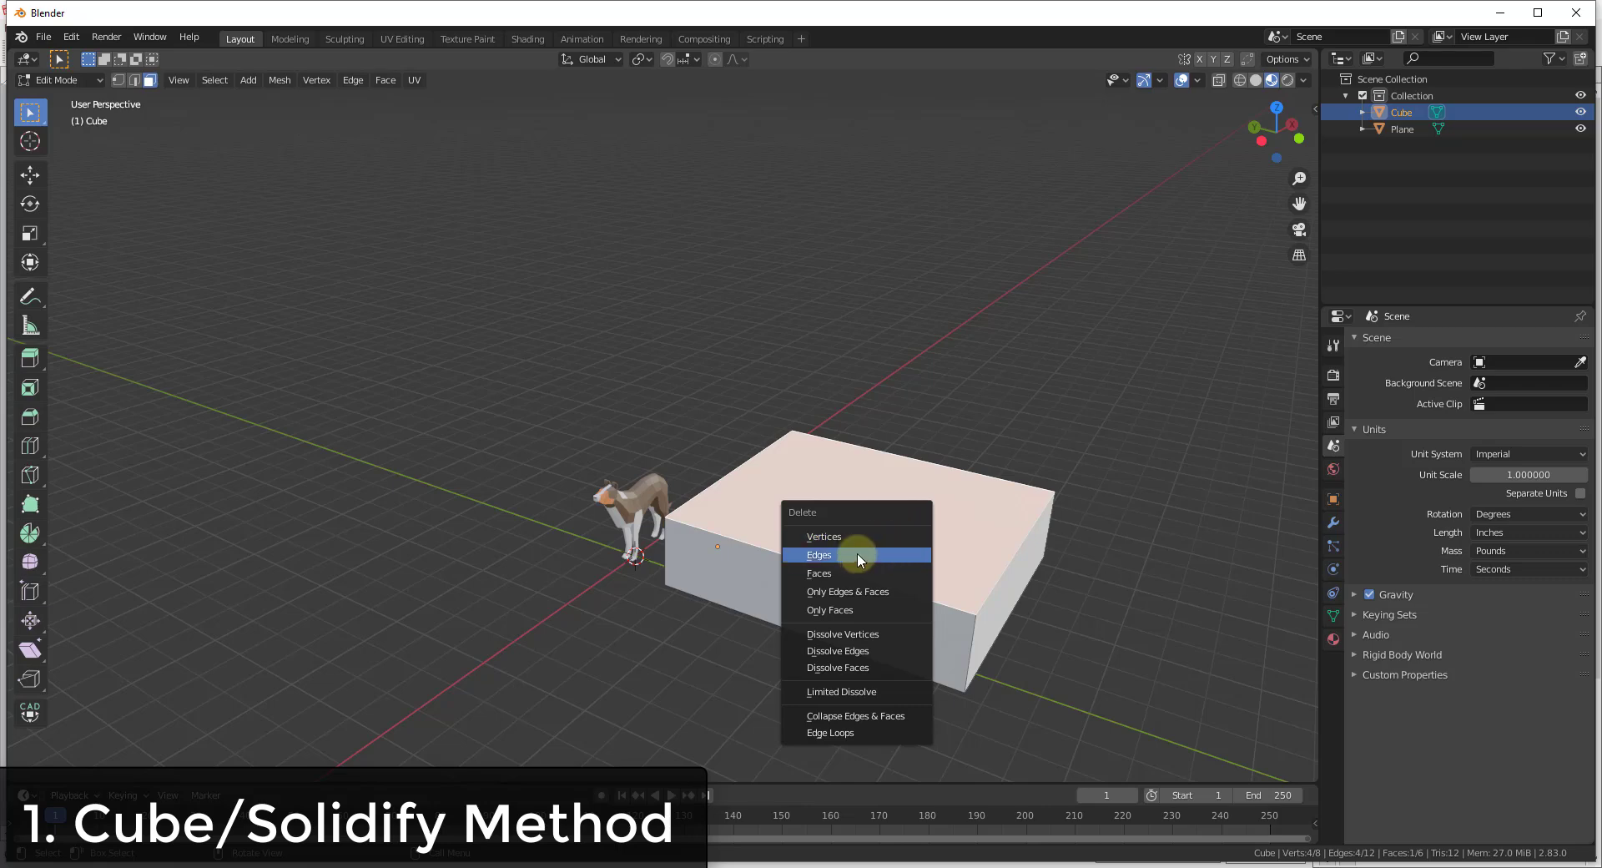
{"action": "key", "text": "Escape"}
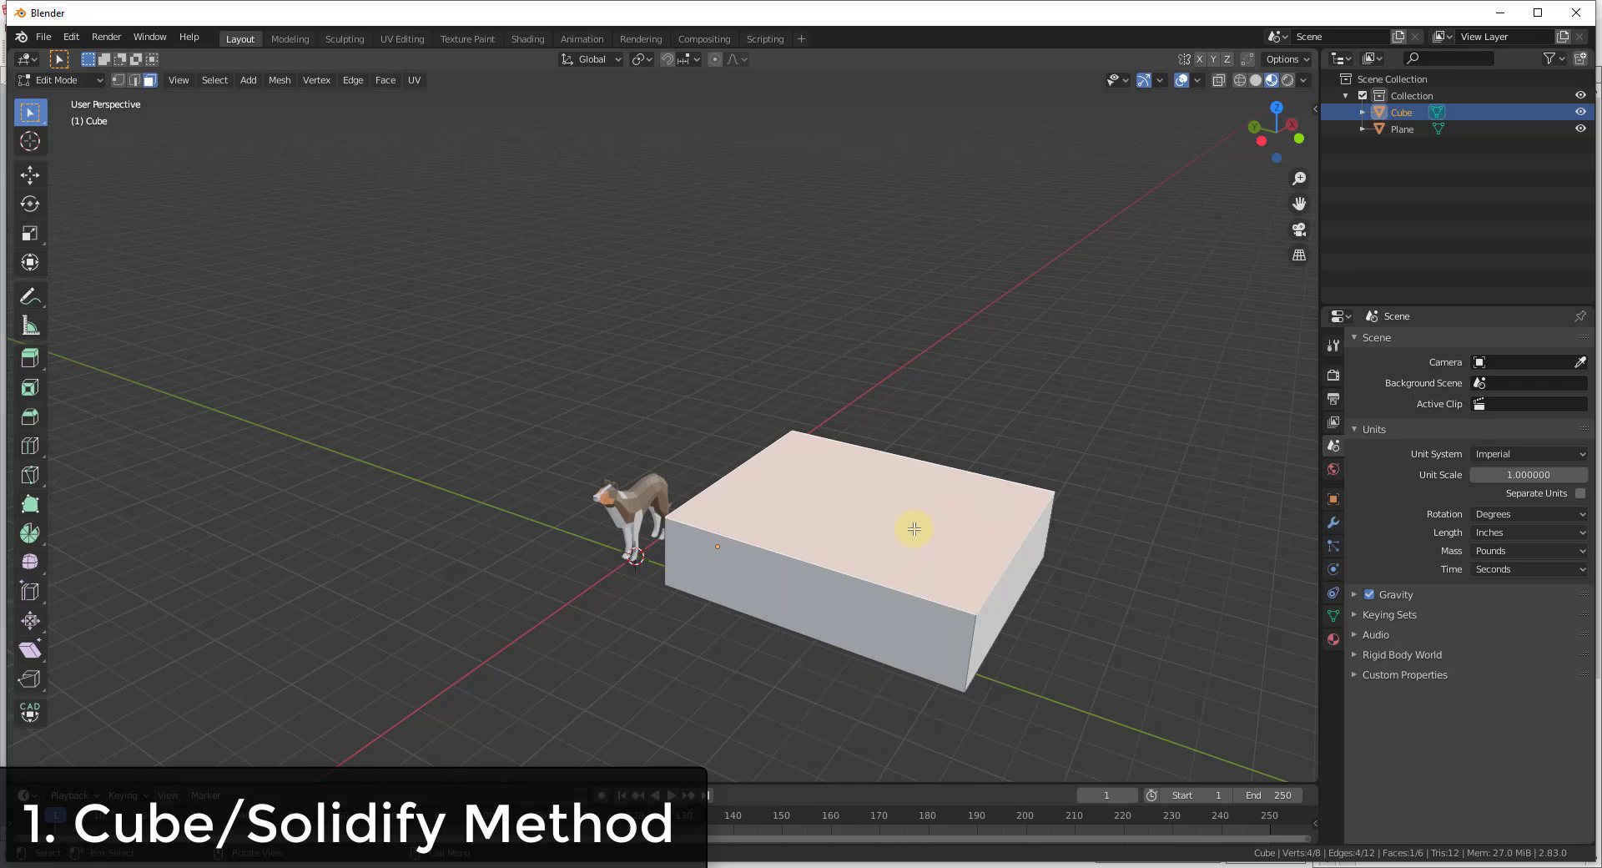
{"action": "key", "text": "x"}
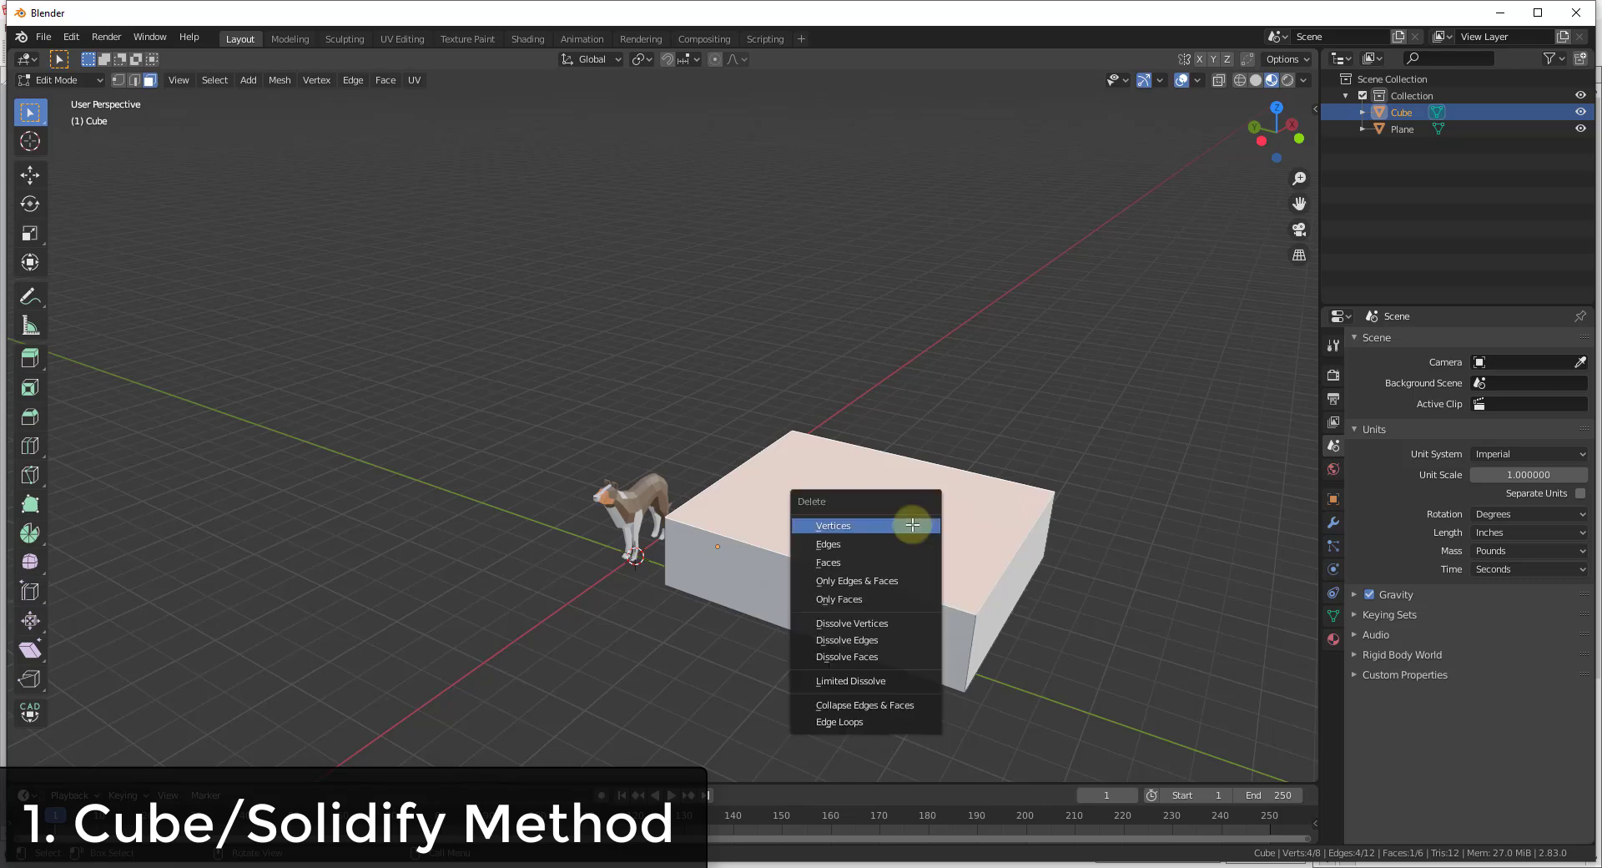
{"action": "left_click", "coordinate": [844, 560]}
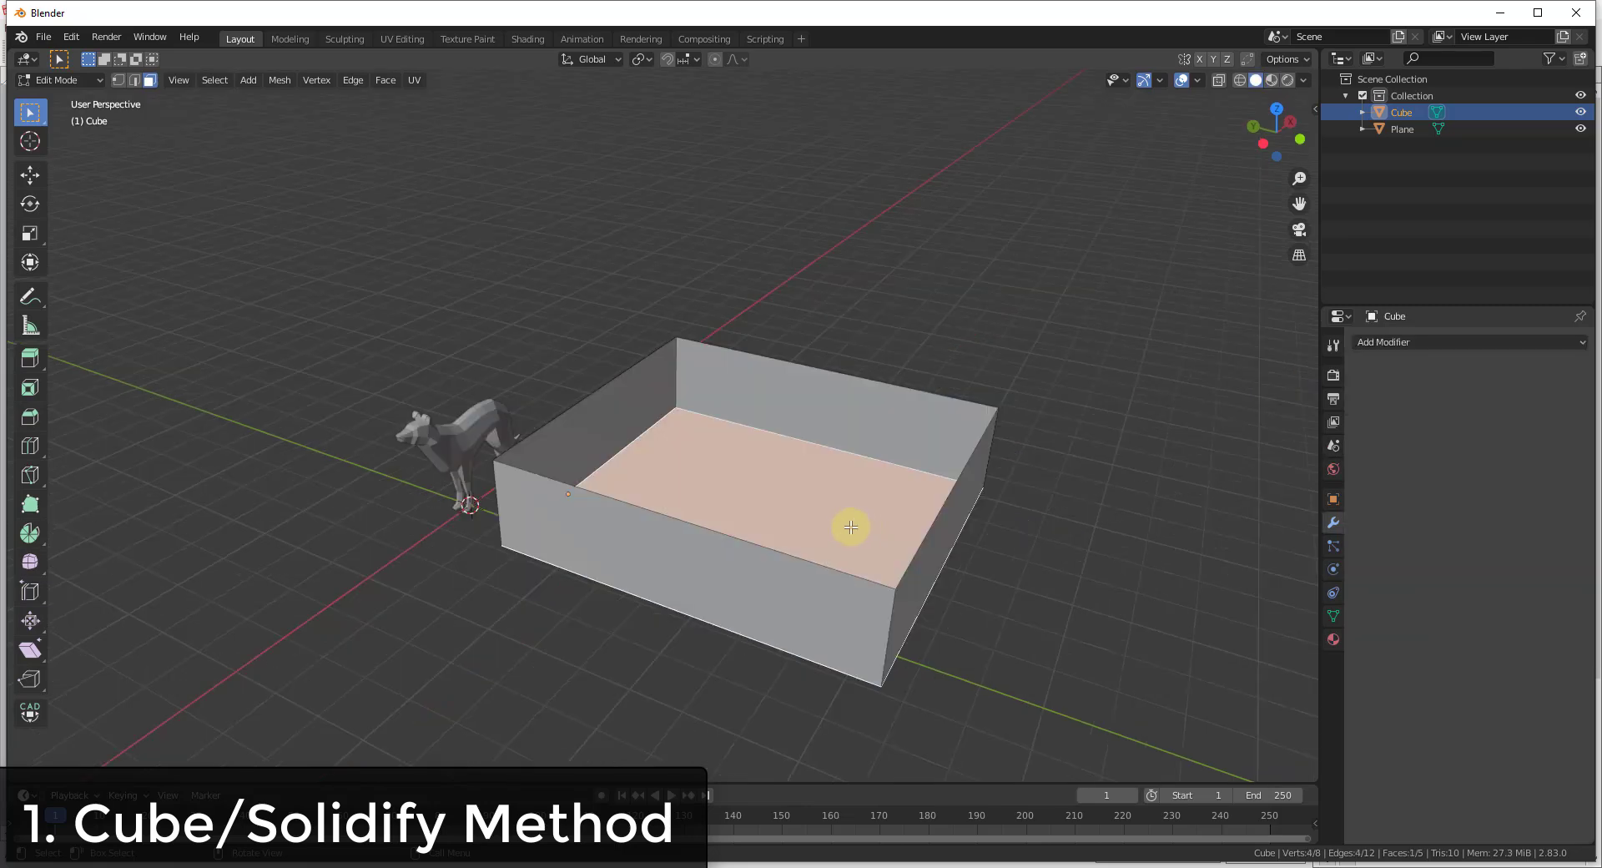
{"action": "left_click", "coordinate": [1334, 525]}
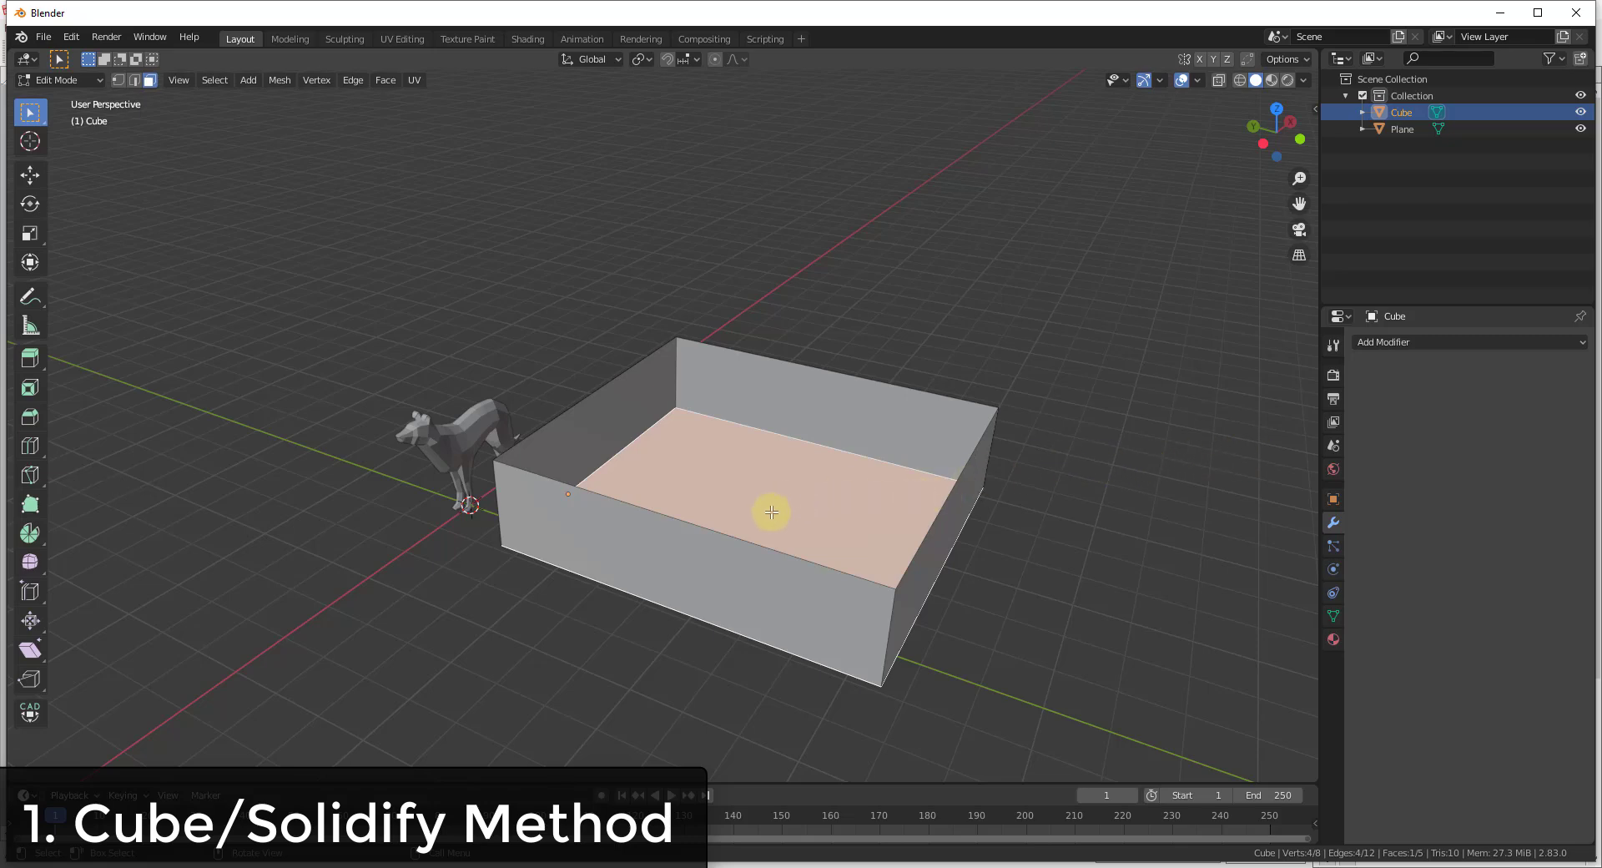
Delete the box's bottom face and return to Object Mode
{"action": "middle_click_drag", "start_coordinate": [793, 509], "coordinate": [783, 541]}
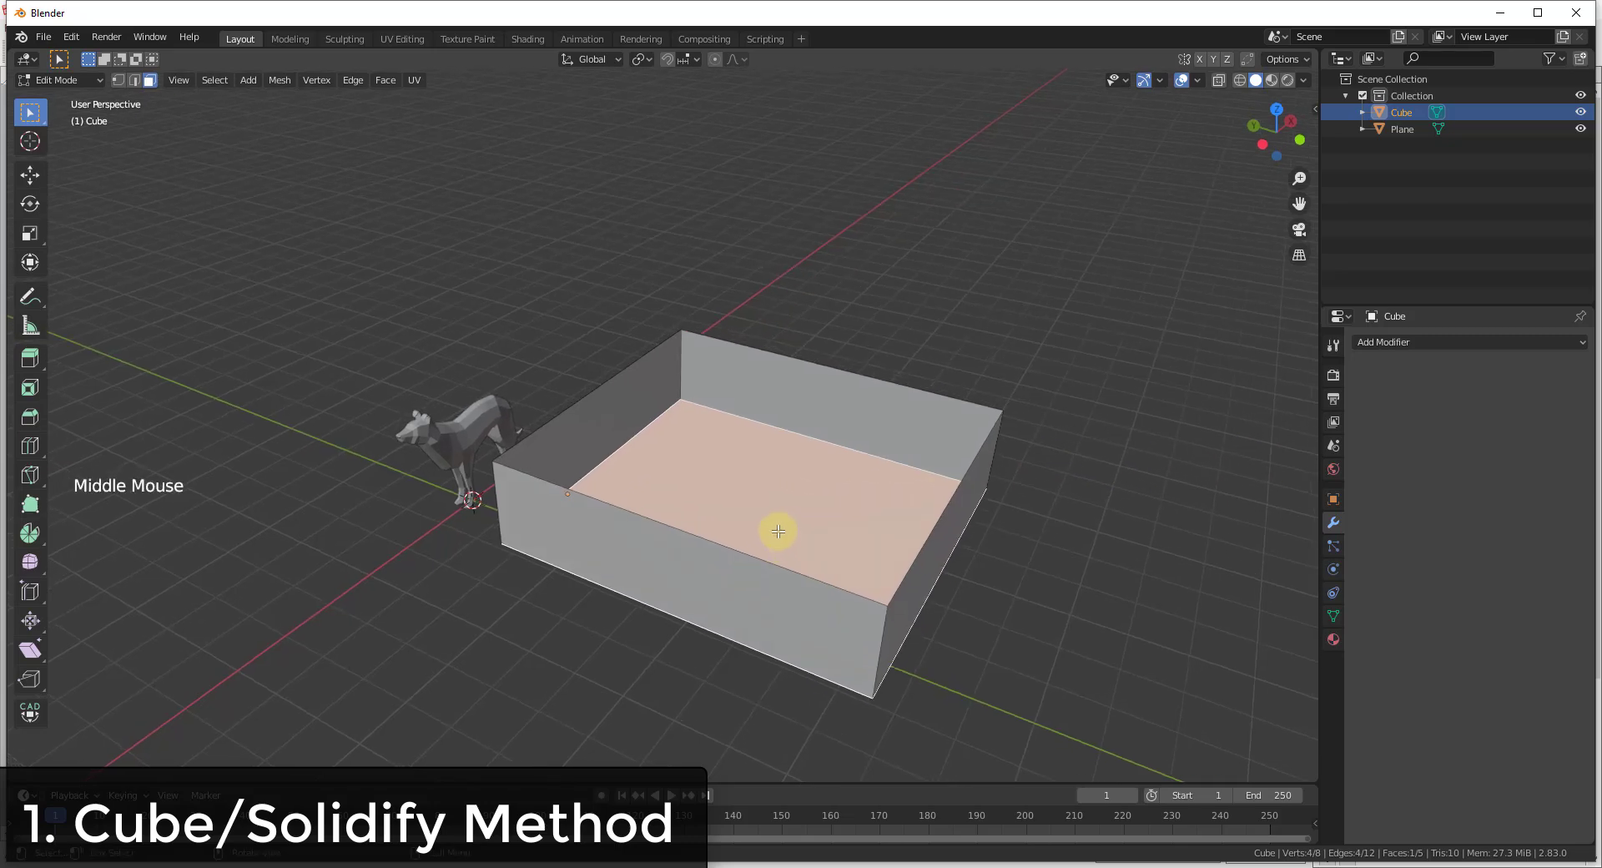
{"action": "key", "text": "Delete"}
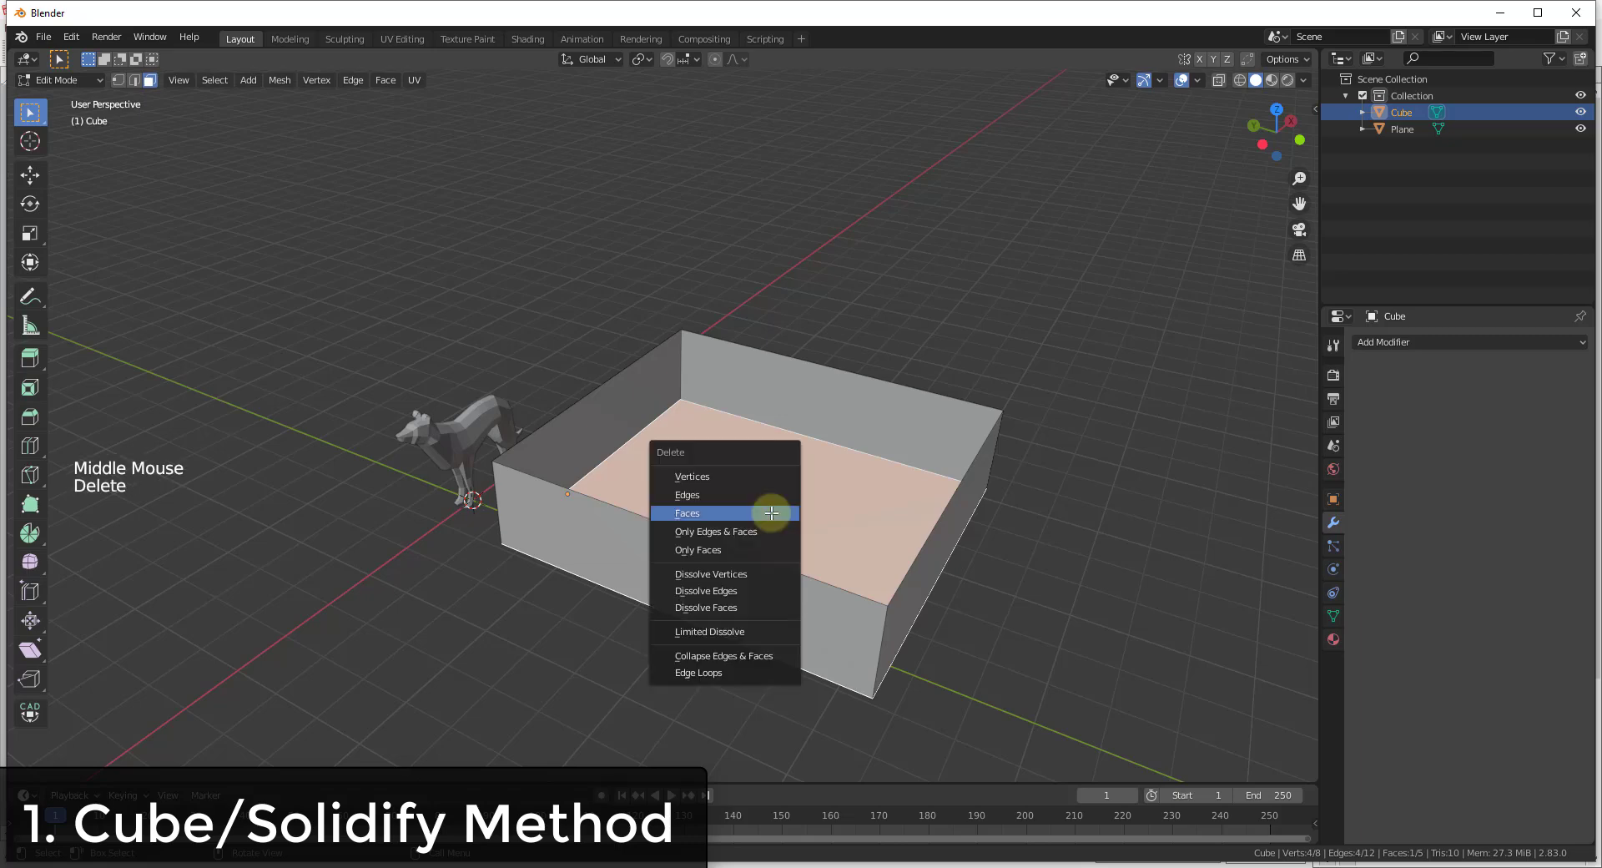
{"action": "left_click", "coordinate": [705, 514]}
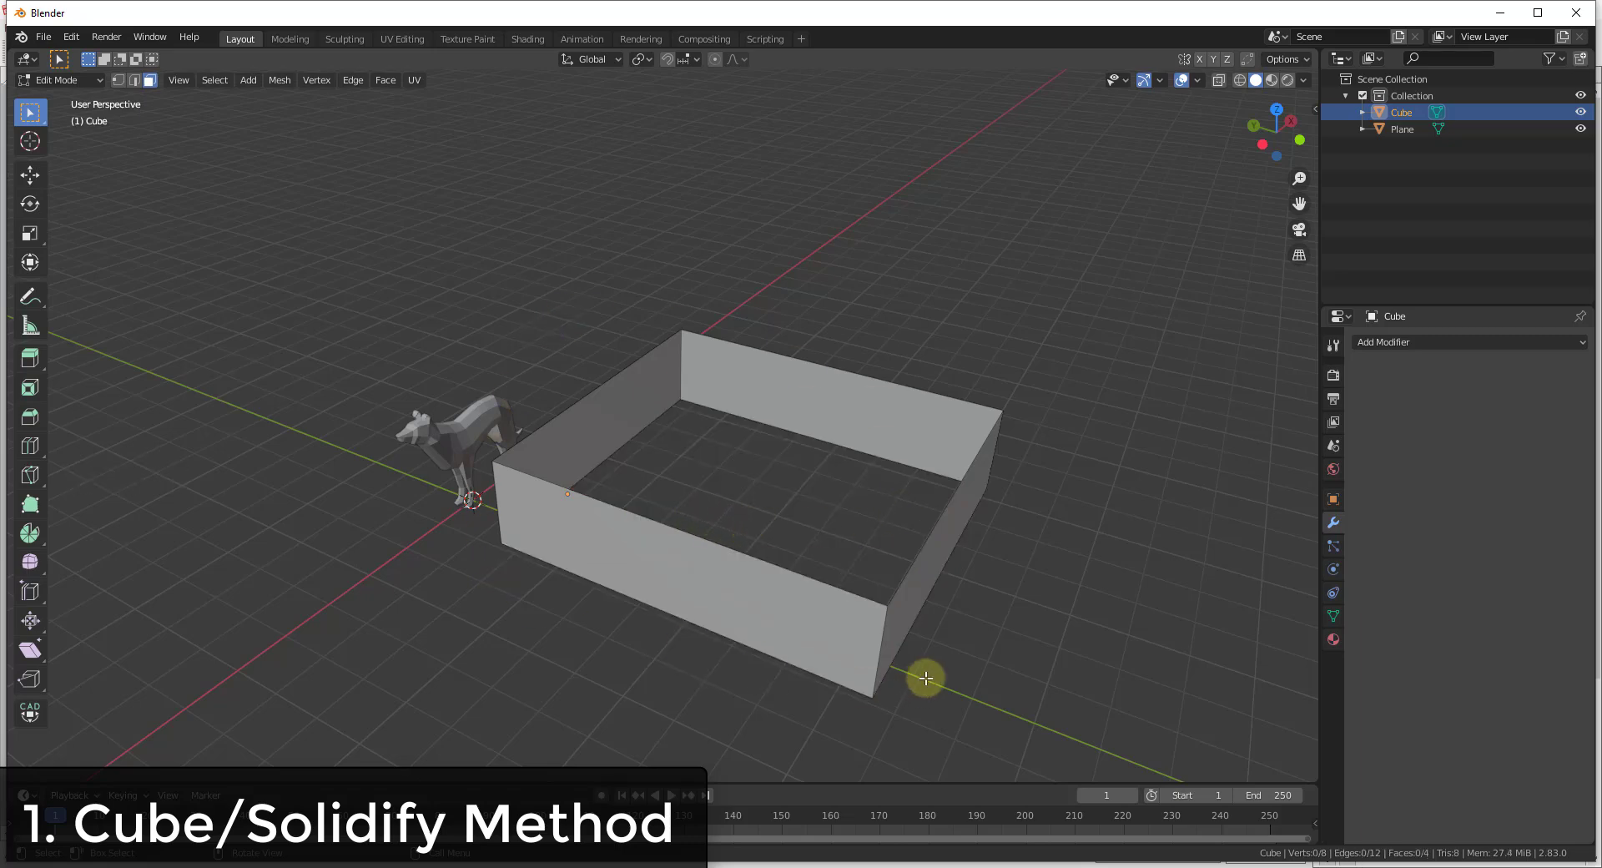
{"action": "left_click", "coordinate": [1088, 590]}
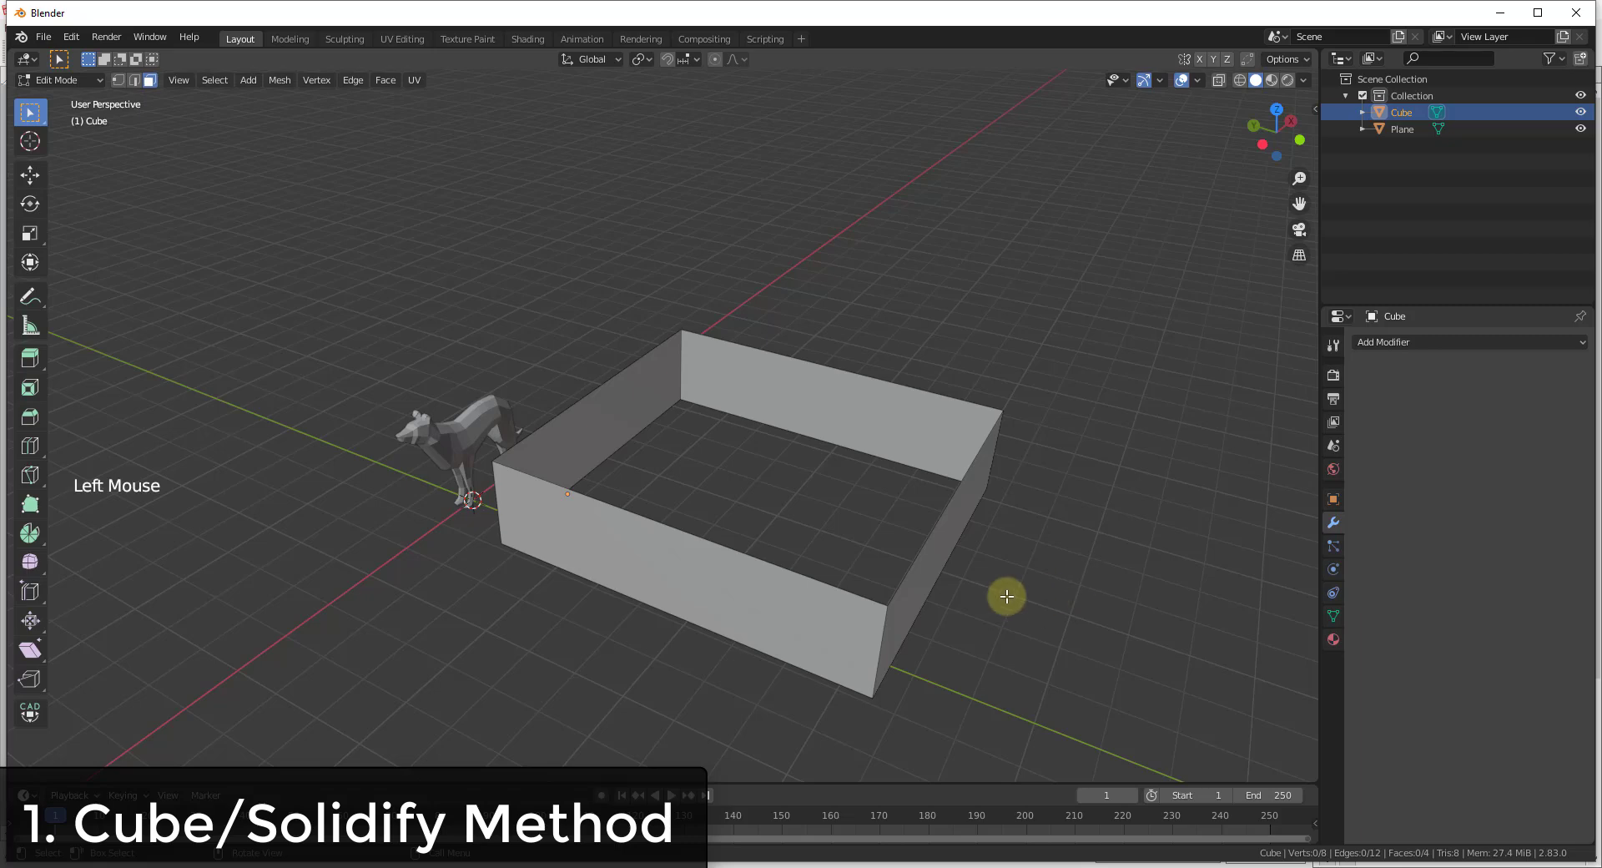
{"action": "middle_click_drag", "start_coordinate": [1009, 601], "coordinate": [997, 567]}
{"action": "key", "text": "Tab"}
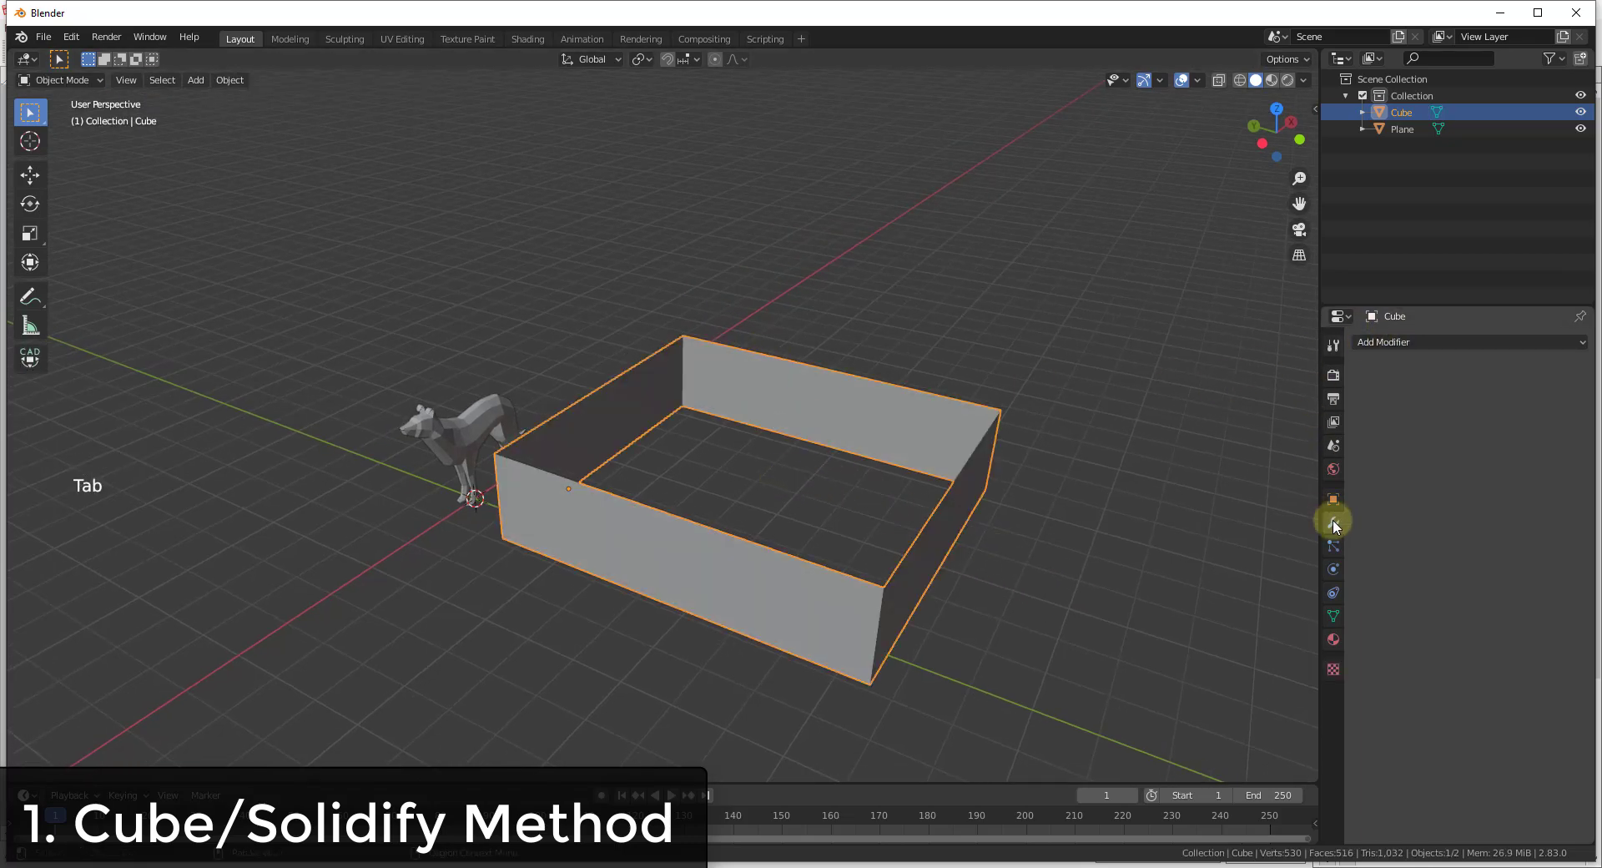
Add a Solidify modifier giving the open walls a 6-inch thickness
{"action": "left_click", "coordinate": [1389, 357]}
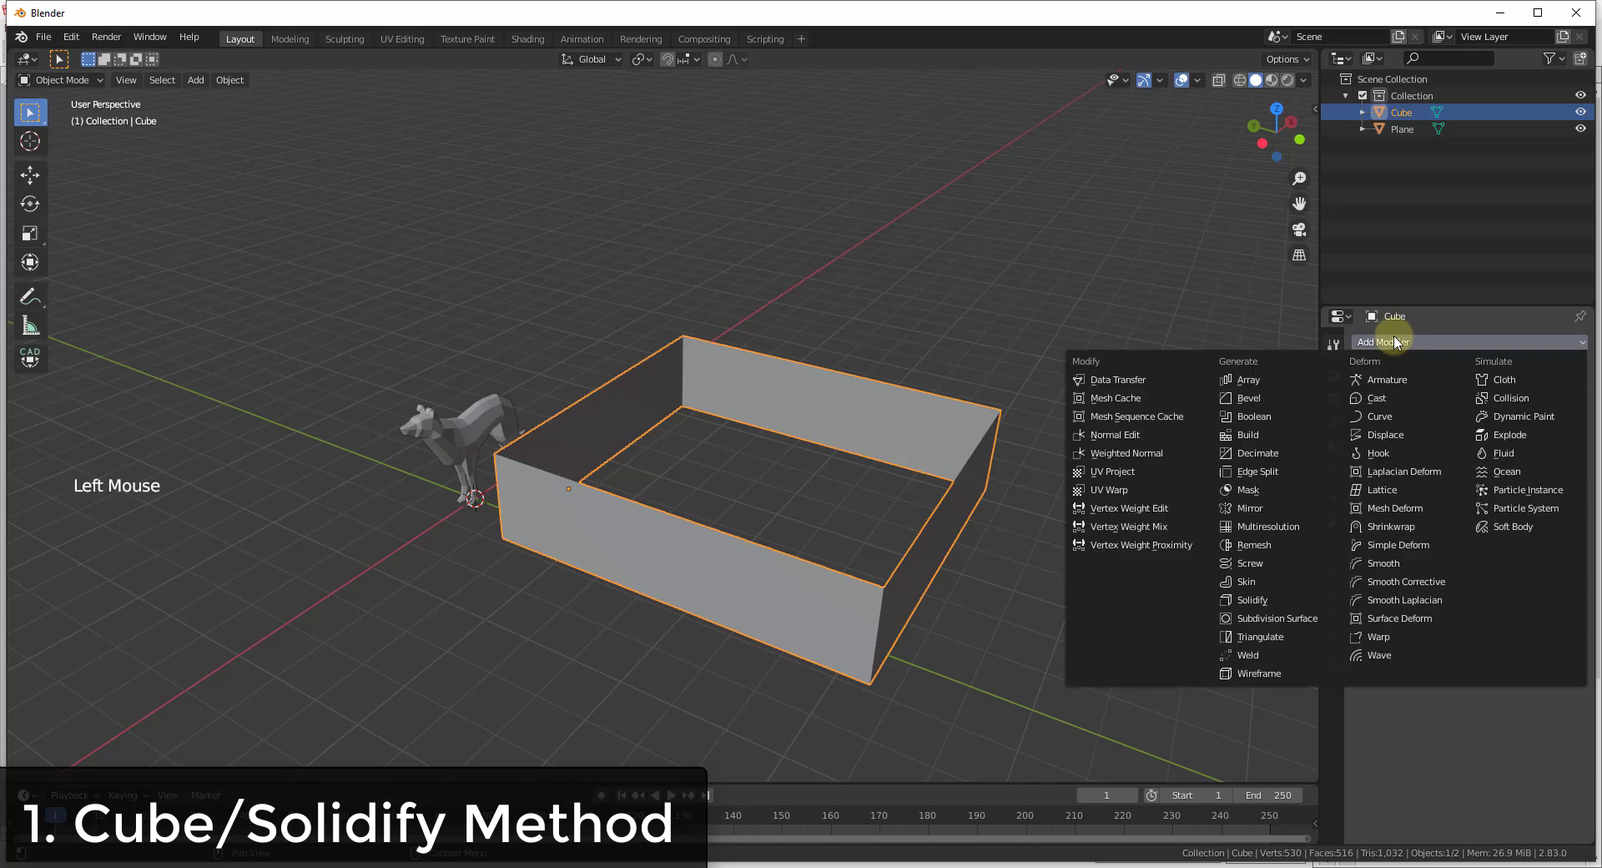
{"action": "left_click", "coordinate": [1252, 603]}
{"action": "double_click", "coordinate": [1412, 435]}
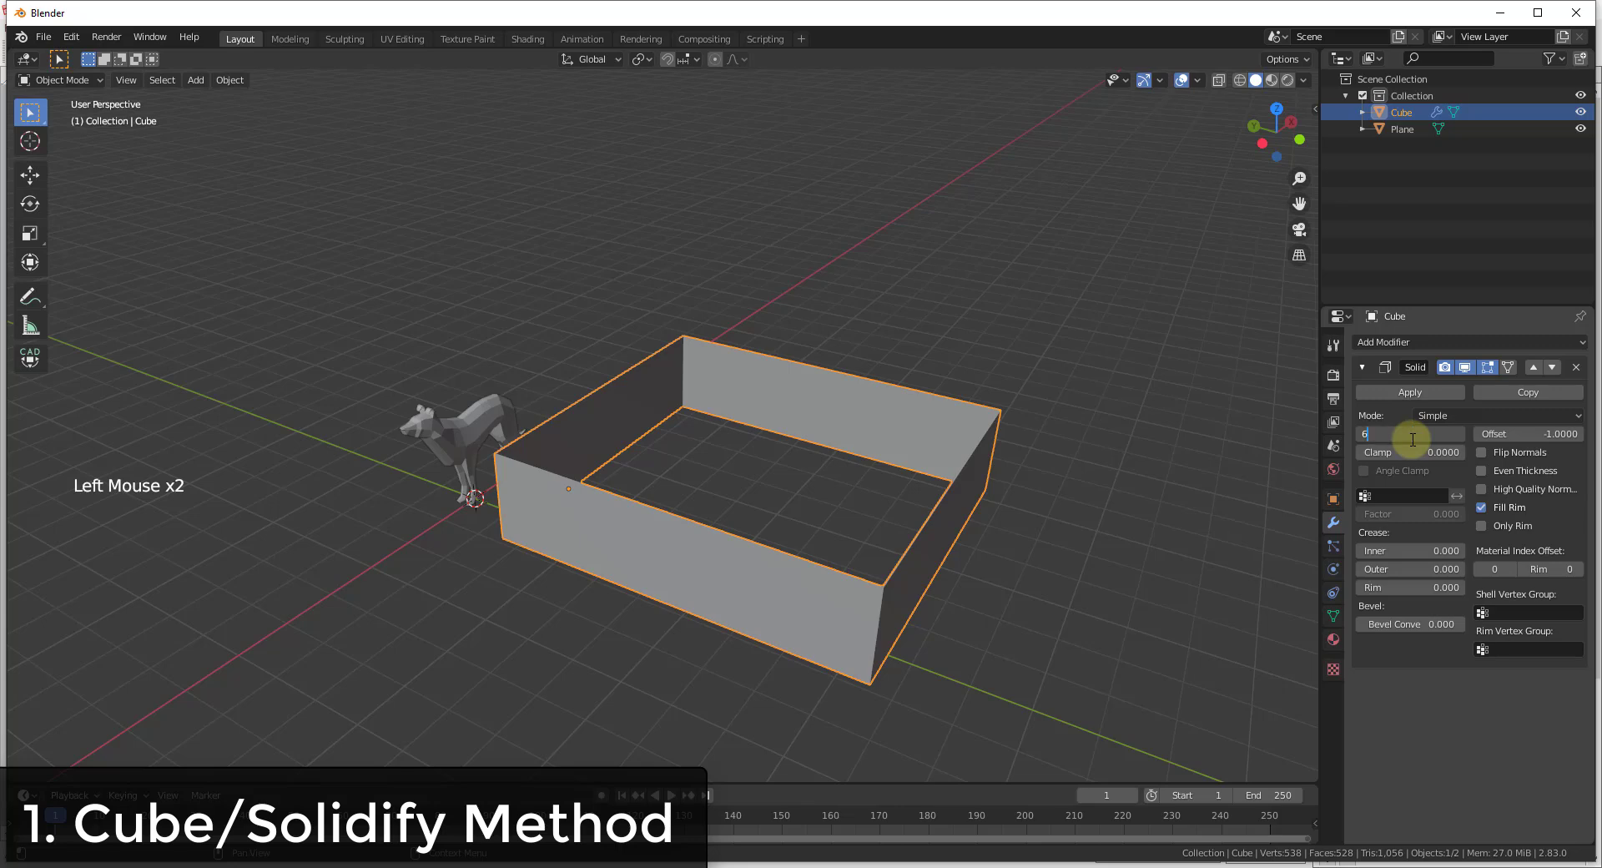
{"action": "key", "text": "Return"}
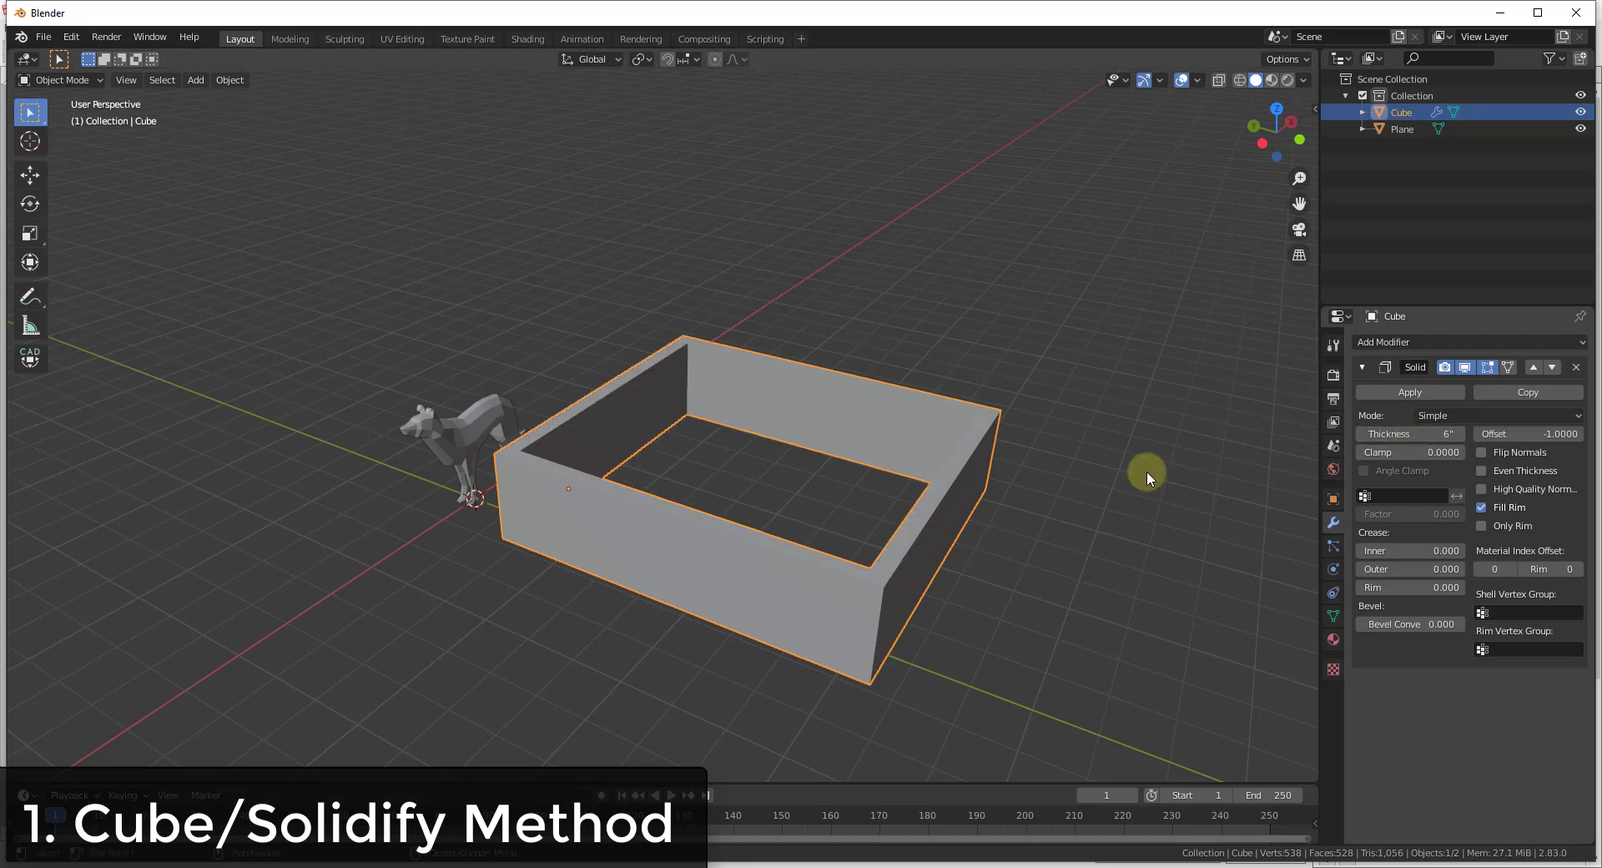
{"action": "scroll", "coordinate": [894, 537], "scroll_direction": "up", "scroll_amount": 4}
{"action": "middle_click_drag", "start_coordinate": [819, 518], "coordinate": [620, 510]}
{"action": "scroll", "coordinate": [619, 517], "scroll_direction": "down", "scroll_amount": 4}
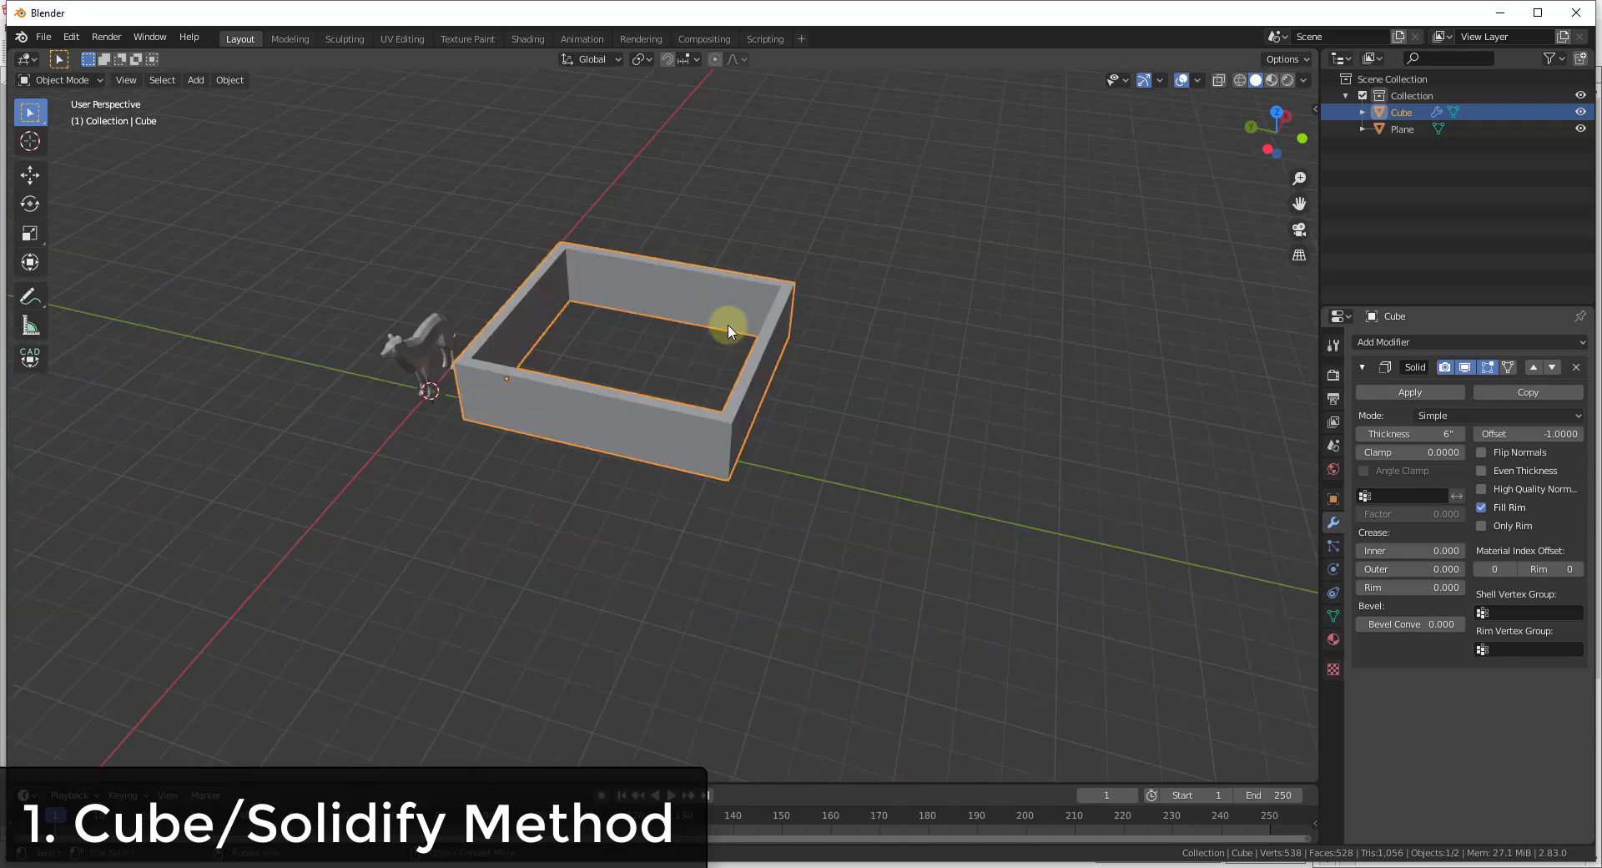
{"action": "middle_click_drag", "start_coordinate": [714, 329], "coordinate": [799, 388]}
{"action": "scroll", "coordinate": [641, 332], "scroll_direction": "up", "scroll_amount": 3}
{"action": "scroll", "coordinate": [479, 293], "scroll_direction": "down", "scroll_amount": 5}
Reselect the Cube, apply its Solidify modifier, and check the mesh in Edit Mode
{"action": "left_click", "coordinate": [799, 388]}
{"action": "scroll", "coordinate": [330, 315], "scroll_direction": "up", "scroll_amount": 3}
{"action": "scroll", "coordinate": [545, 275], "scroll_direction": "down", "scroll_amount": 3}
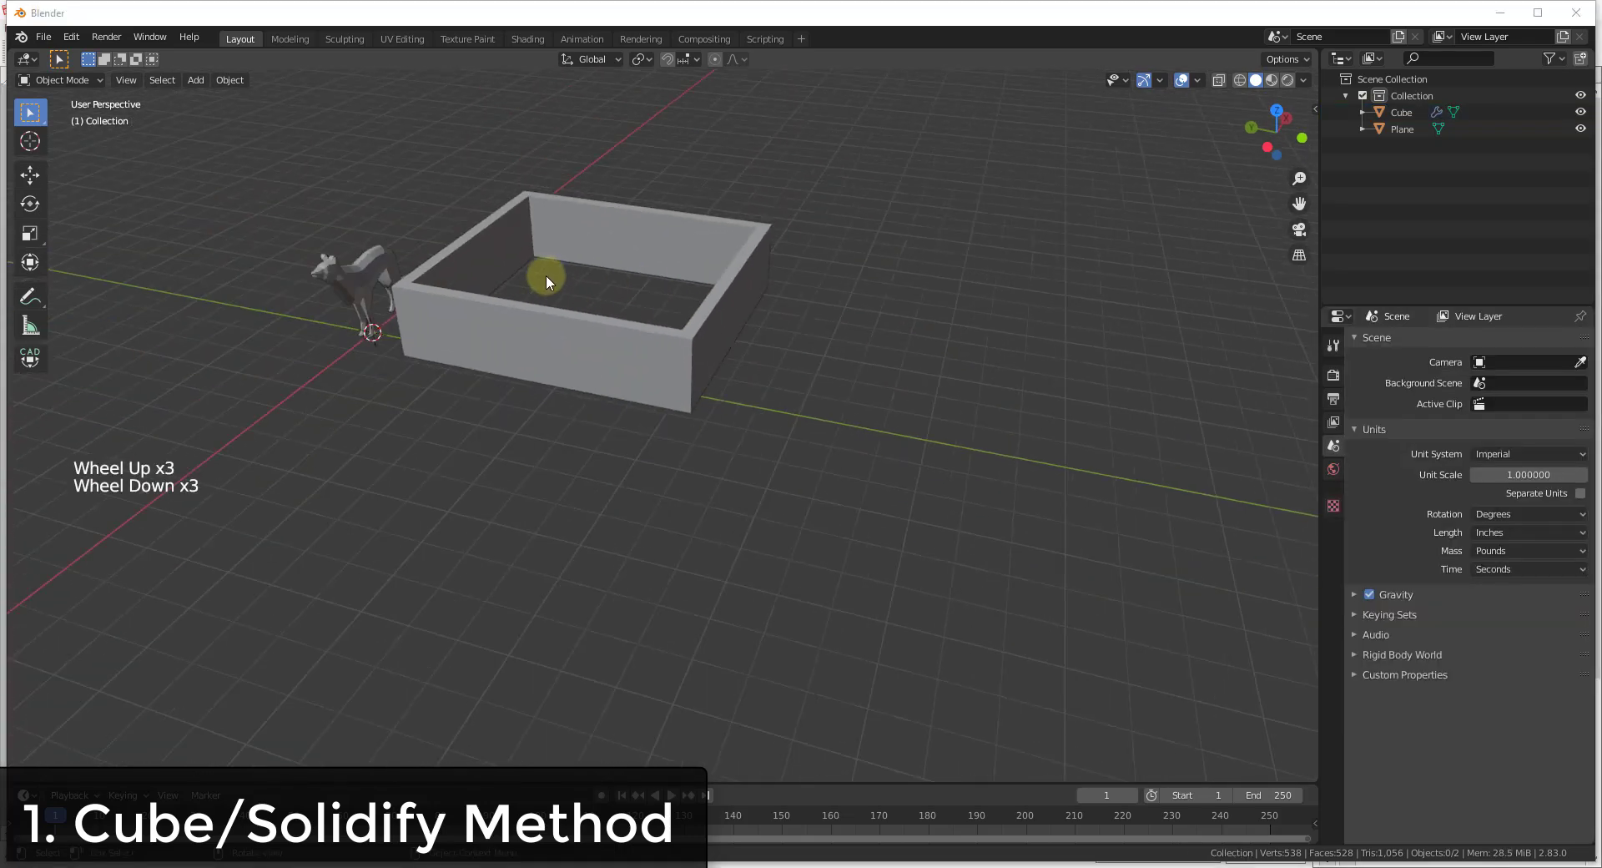
{"action": "scroll", "coordinate": [642, 240], "scroll_direction": "up", "scroll_amount": 2}
{"action": "middle_click_drag", "start_coordinate": [734, 193], "coordinate": [679, 268]}
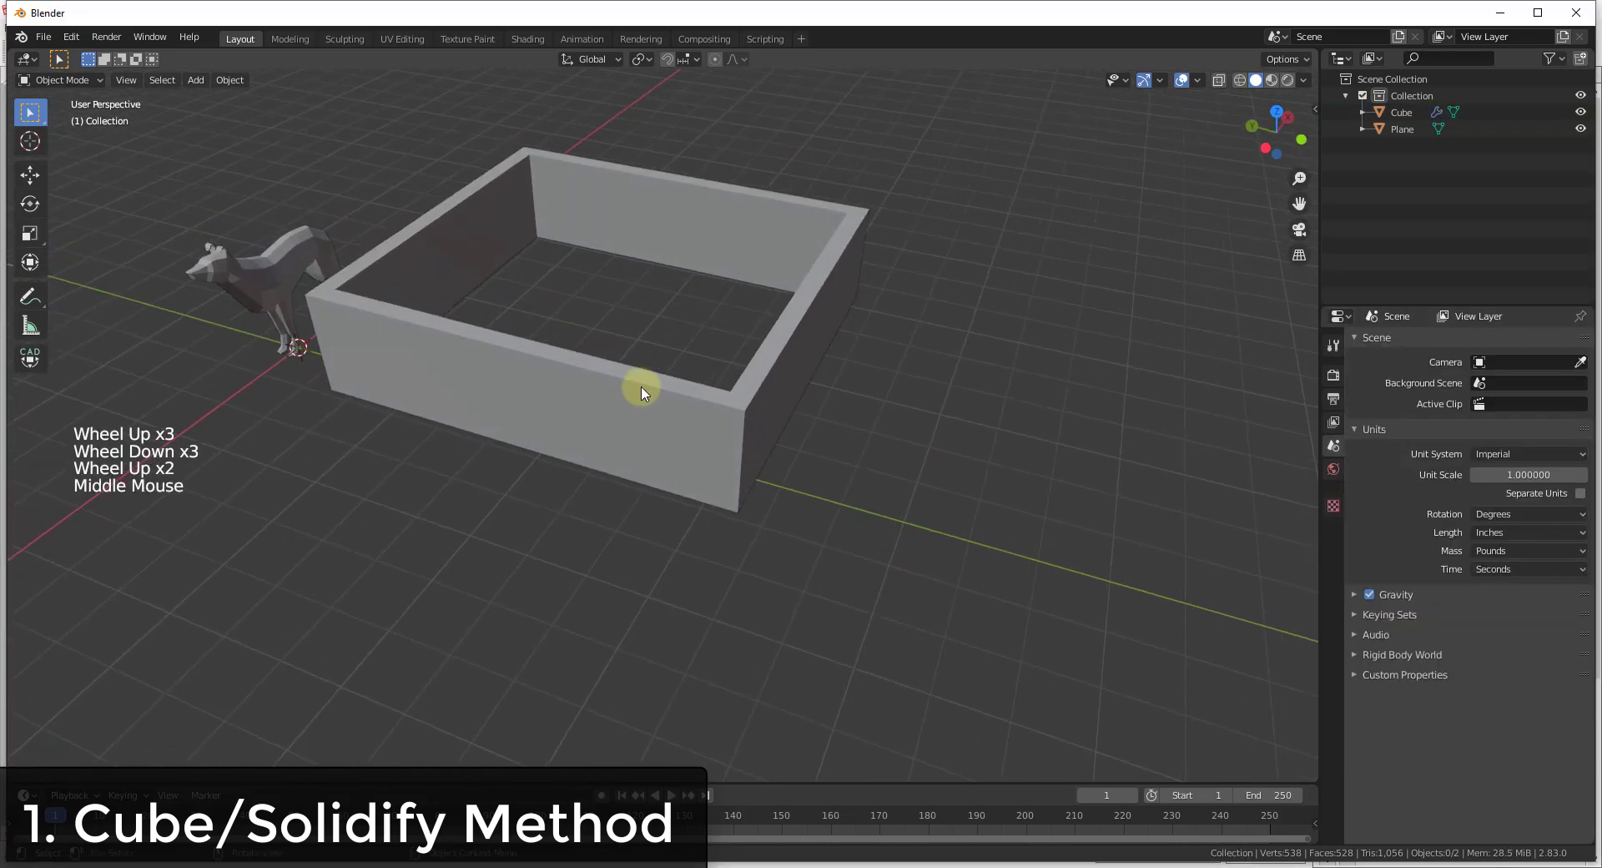
{"action": "scroll", "coordinate": [909, 353], "scroll_direction": "down", "scroll_amount": 3}
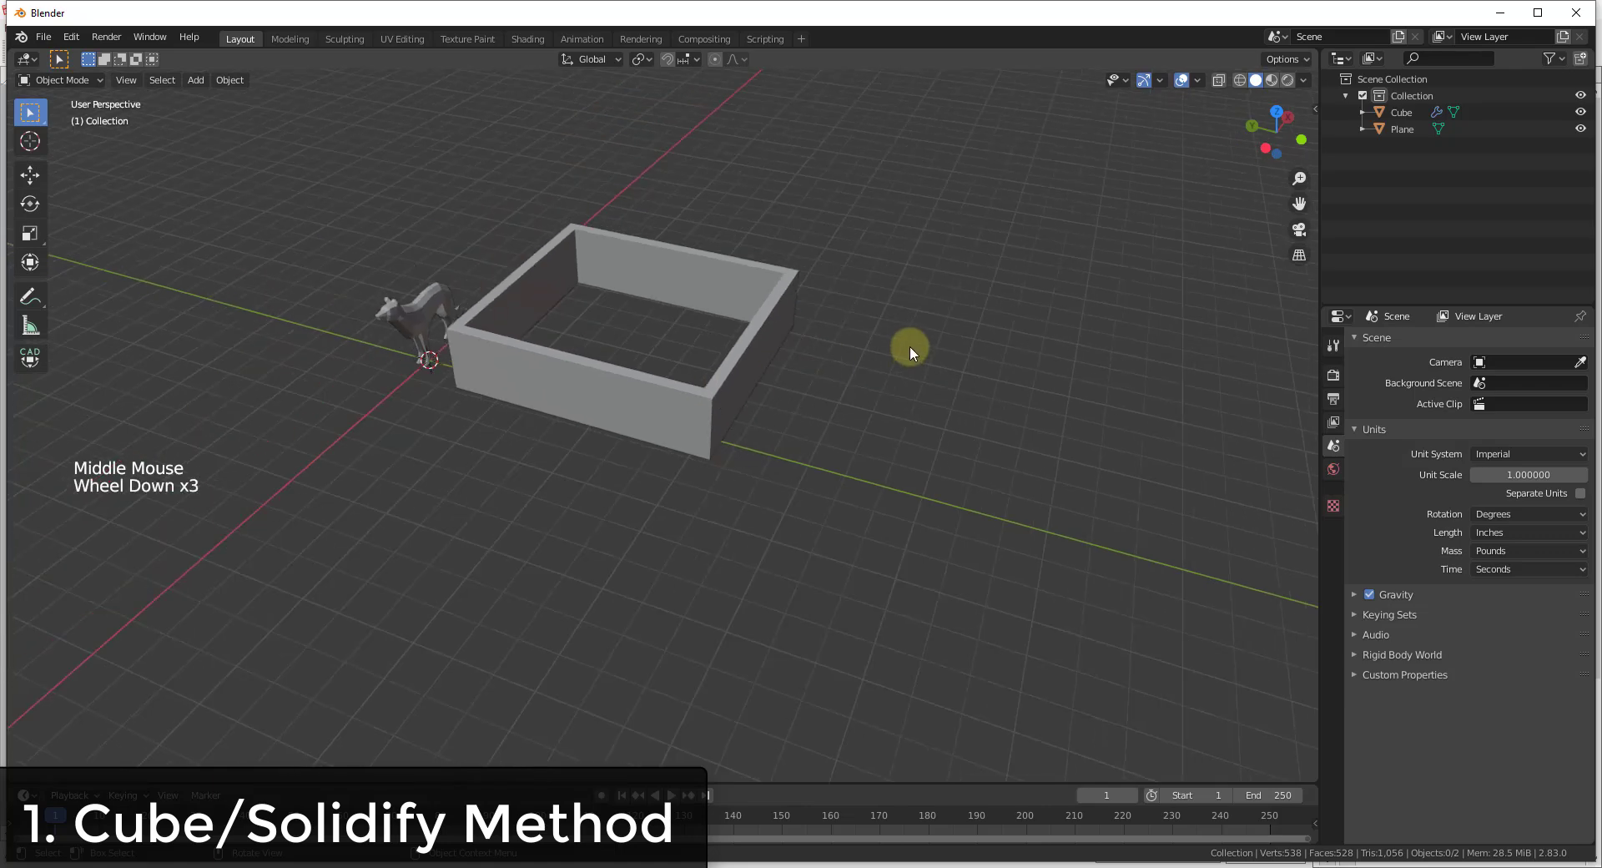
{"action": "scroll", "coordinate": [909, 354], "scroll_direction": "up", "scroll_amount": 1}
{"action": "middle_click_drag", "start_coordinate": [909, 354], "coordinate": [839, 327]}
{"action": "left_click", "coordinate": [574, 442]}
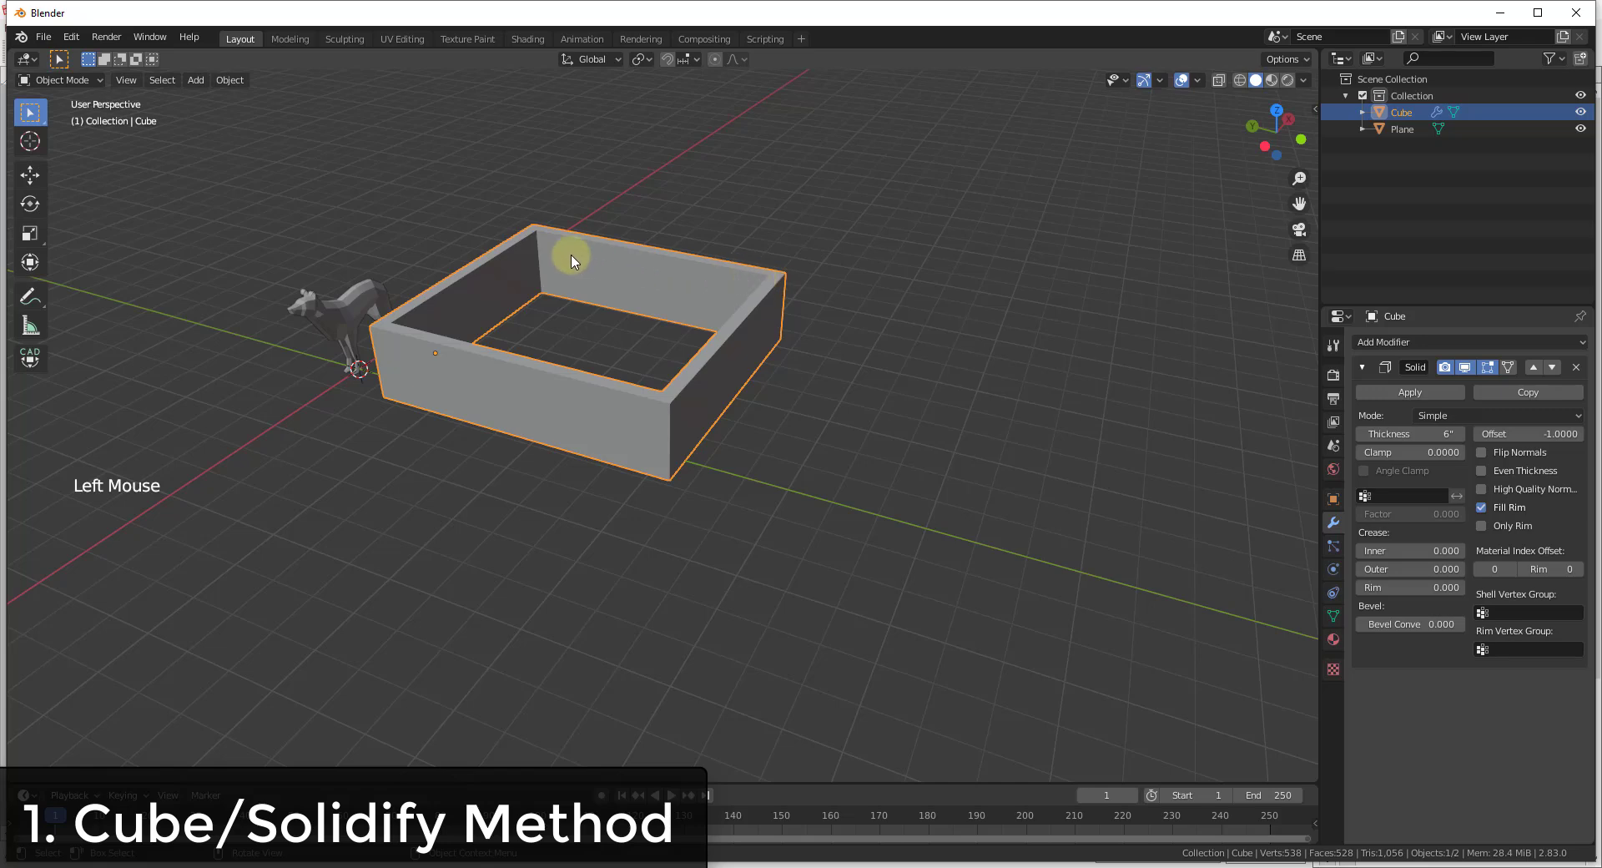
{"action": "left_click", "coordinate": [1411, 392]}
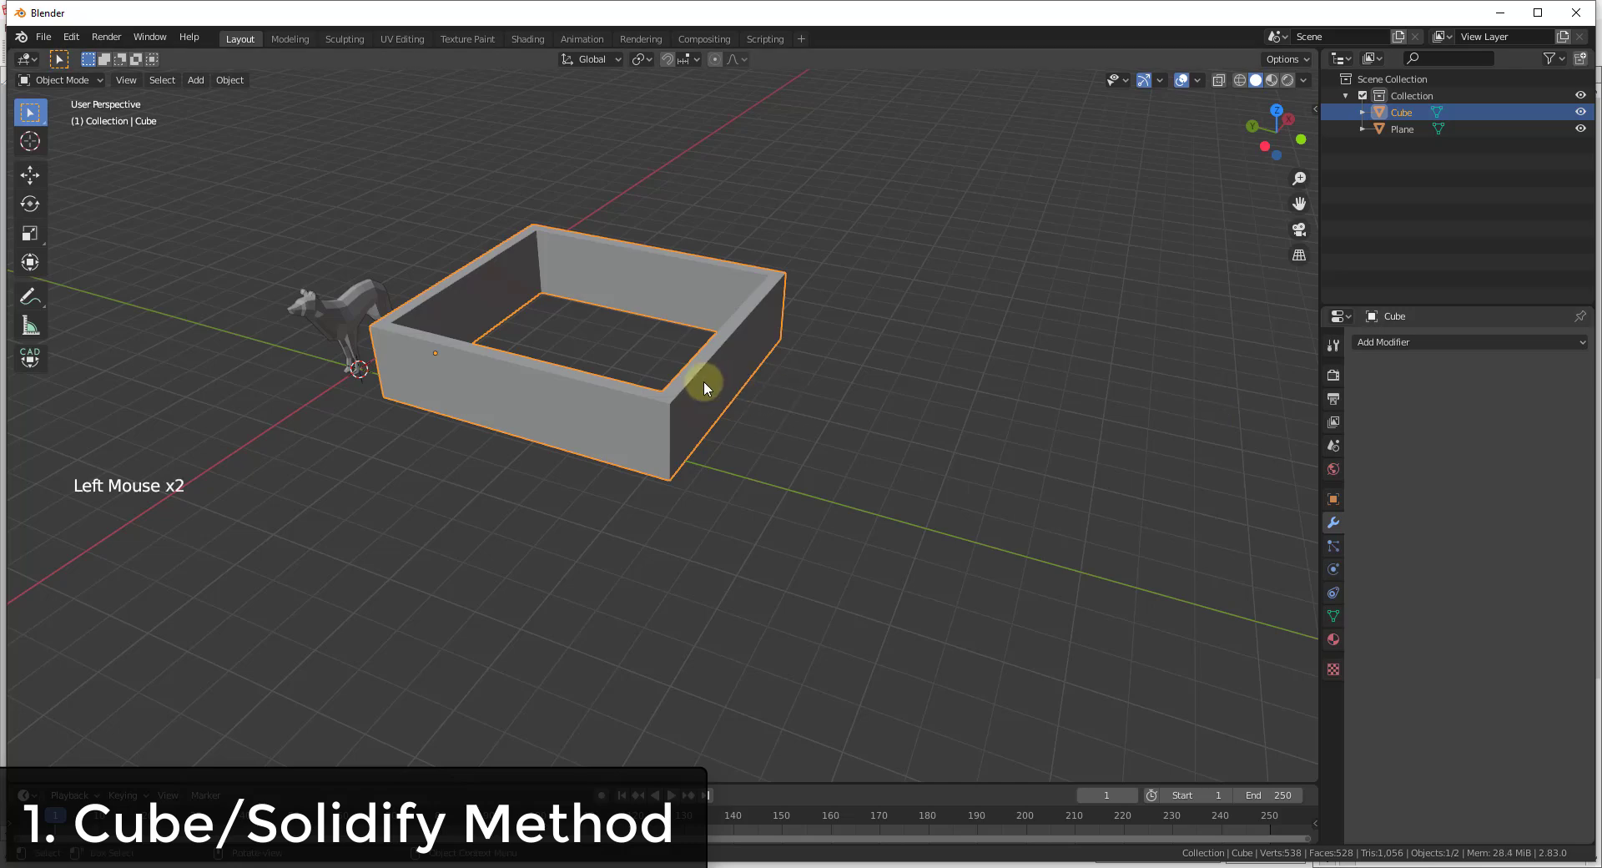
{"action": "key", "text": "Tab"}
{"action": "key", "text": "Tab"}
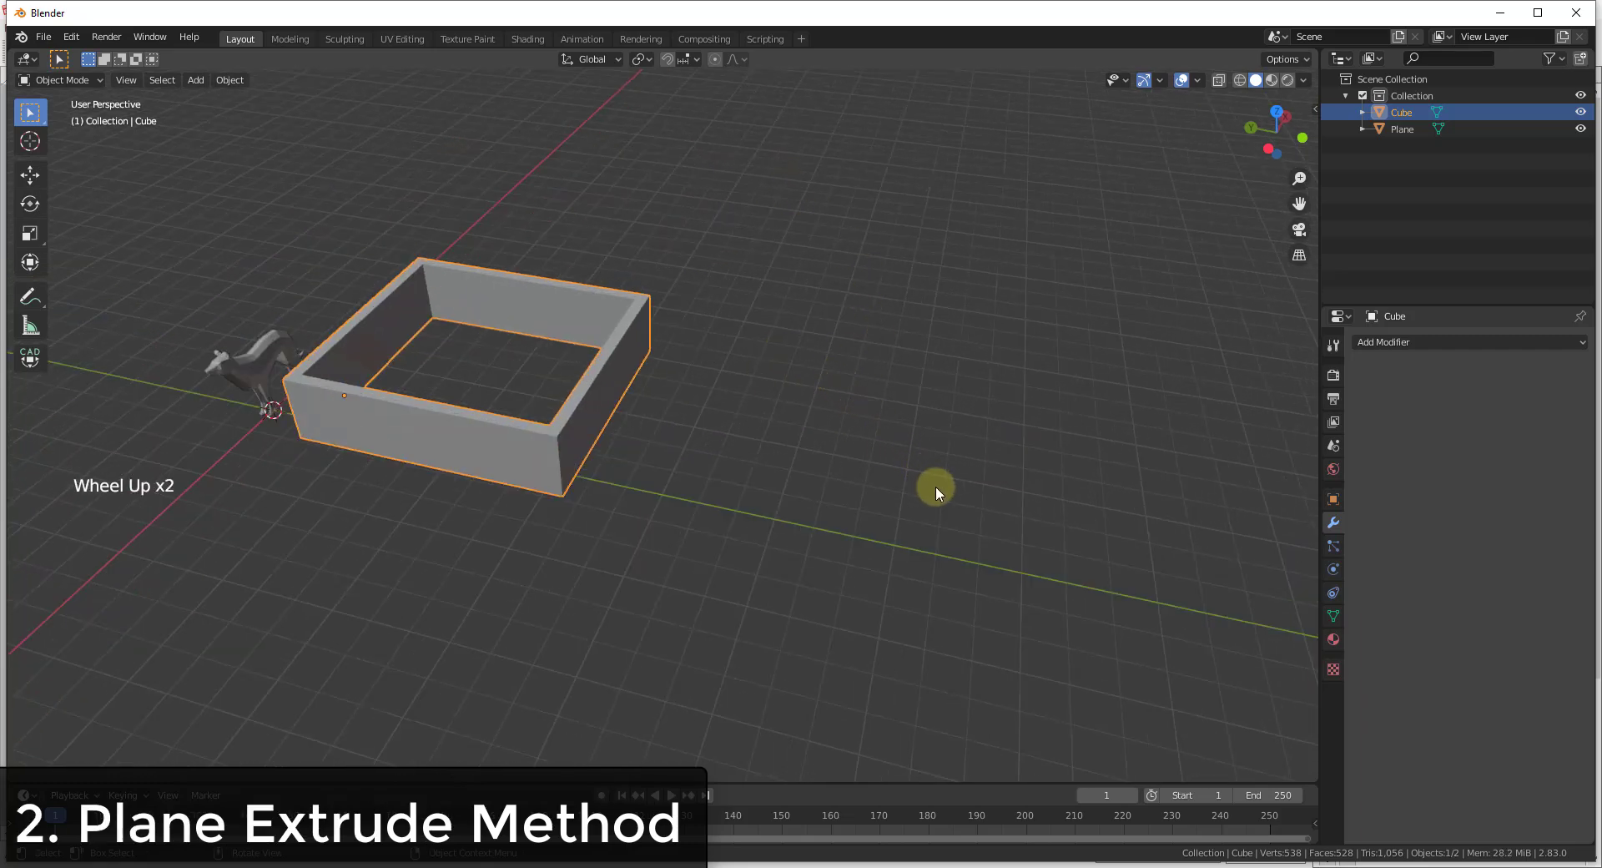
Add a new plane and move it along Y away from the box
{"action": "key", "text": "shift+a"}
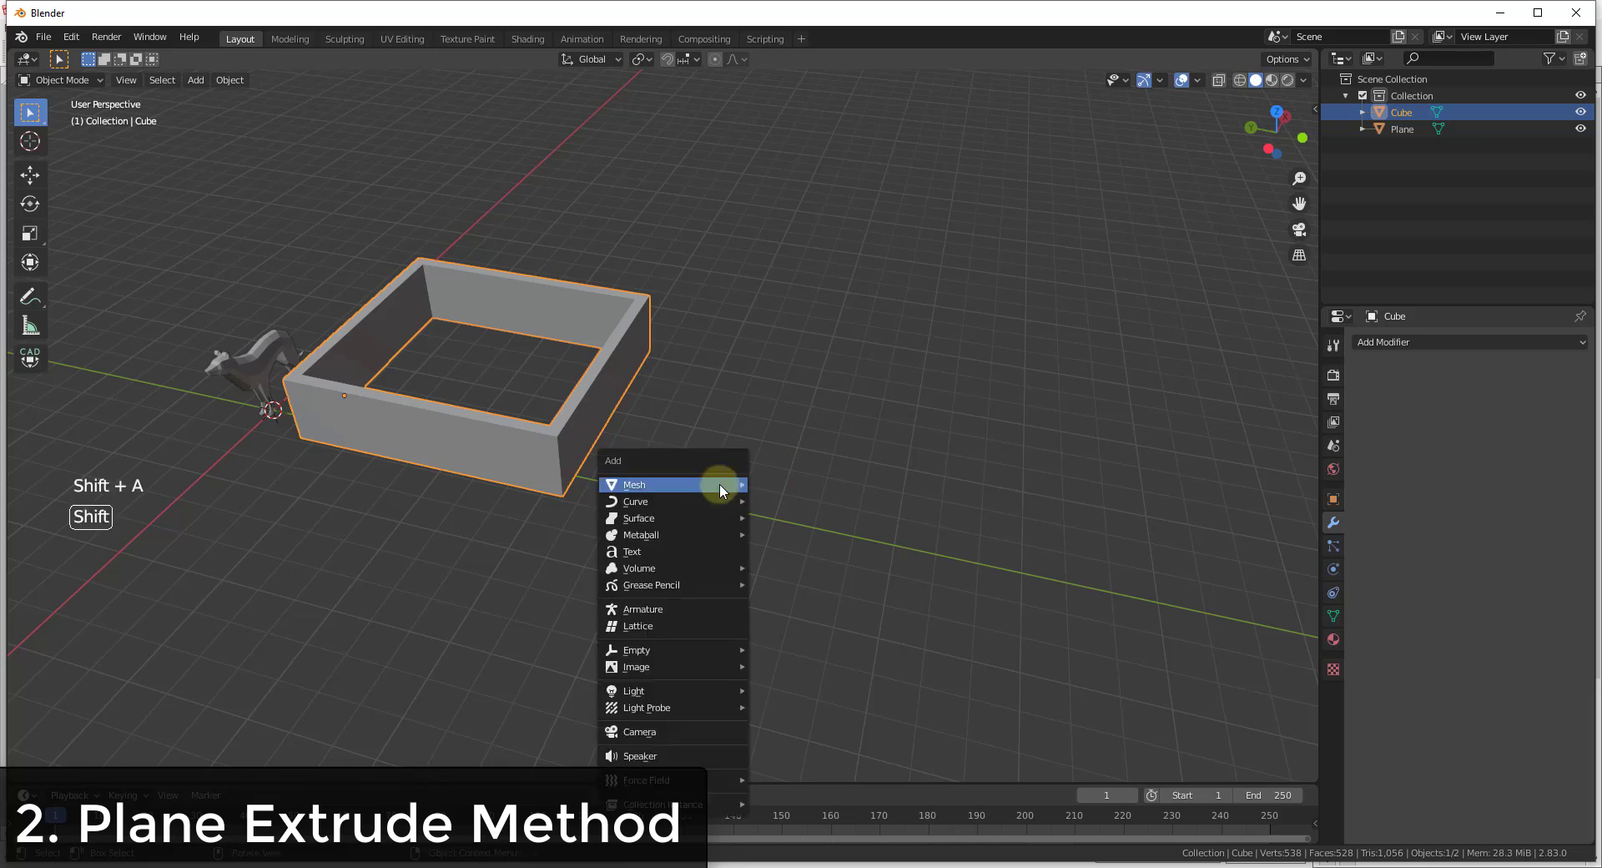
{"action": "mouse_move", "coordinate": [714, 484]}
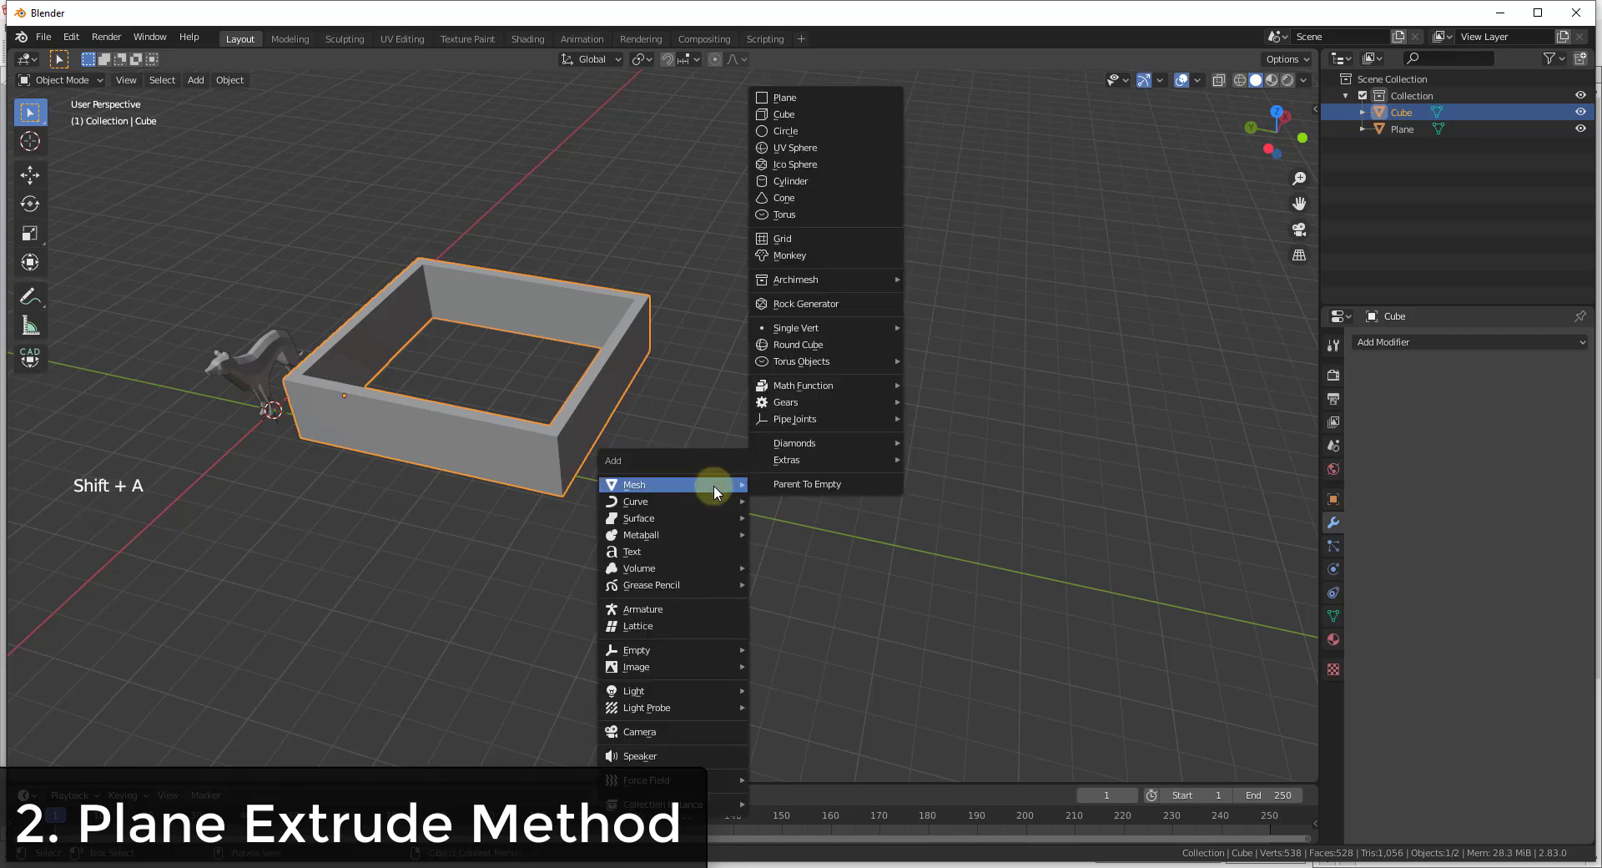
{"action": "left_click", "coordinate": [789, 97]}
{"action": "key", "text": "g"}
{"action": "key", "text": "y"}
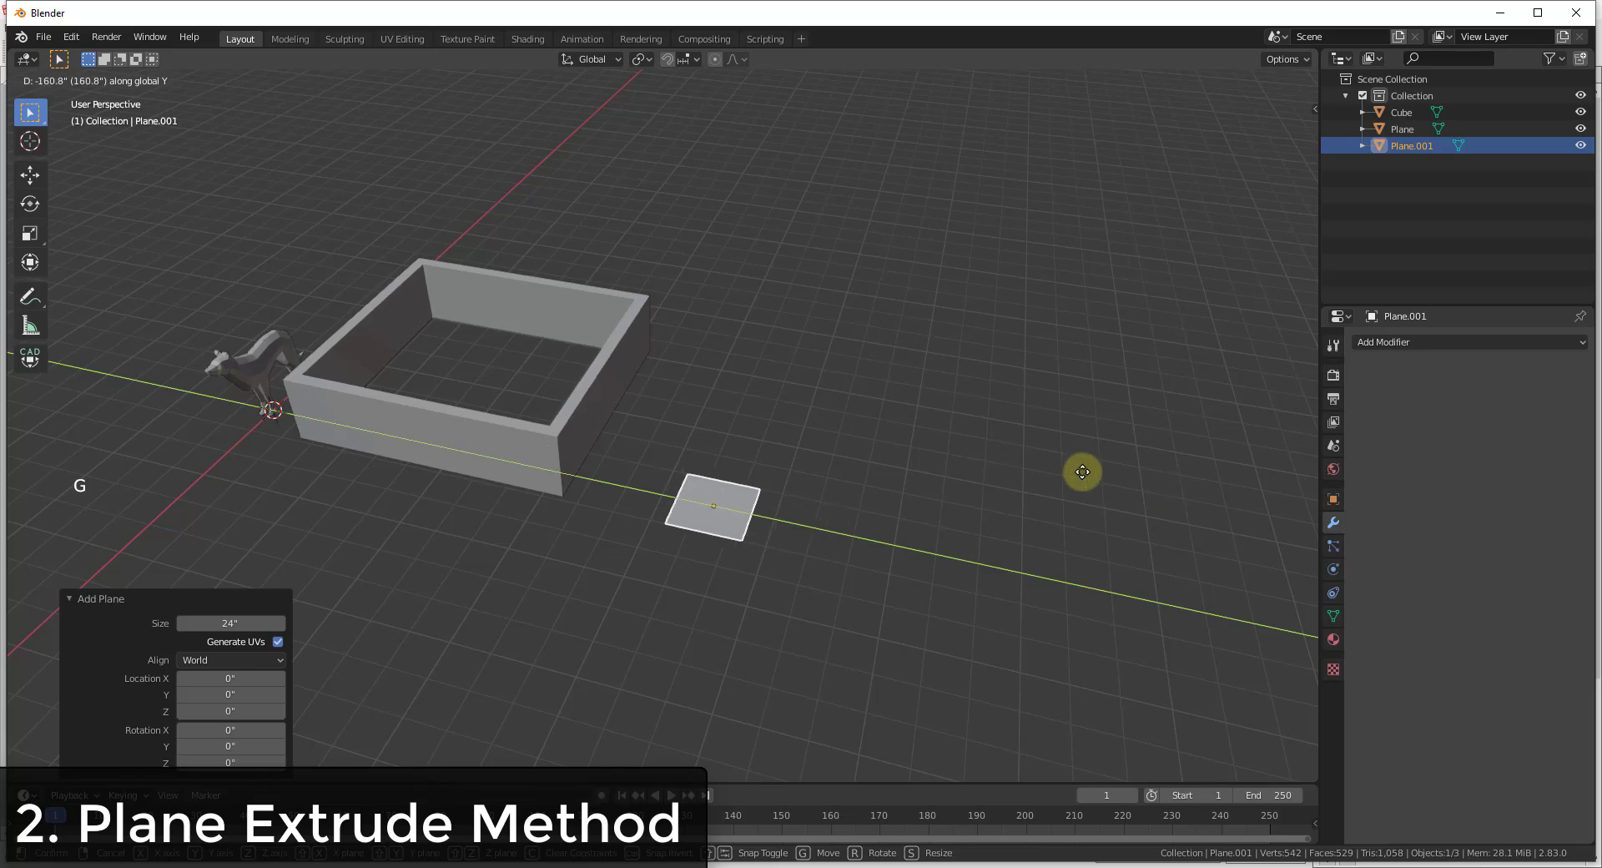
{"action": "left_click", "coordinate": [1149, 471]}
{"action": "scroll", "coordinate": [562, 429], "scroll_direction": "up", "scroll_amount": 4}
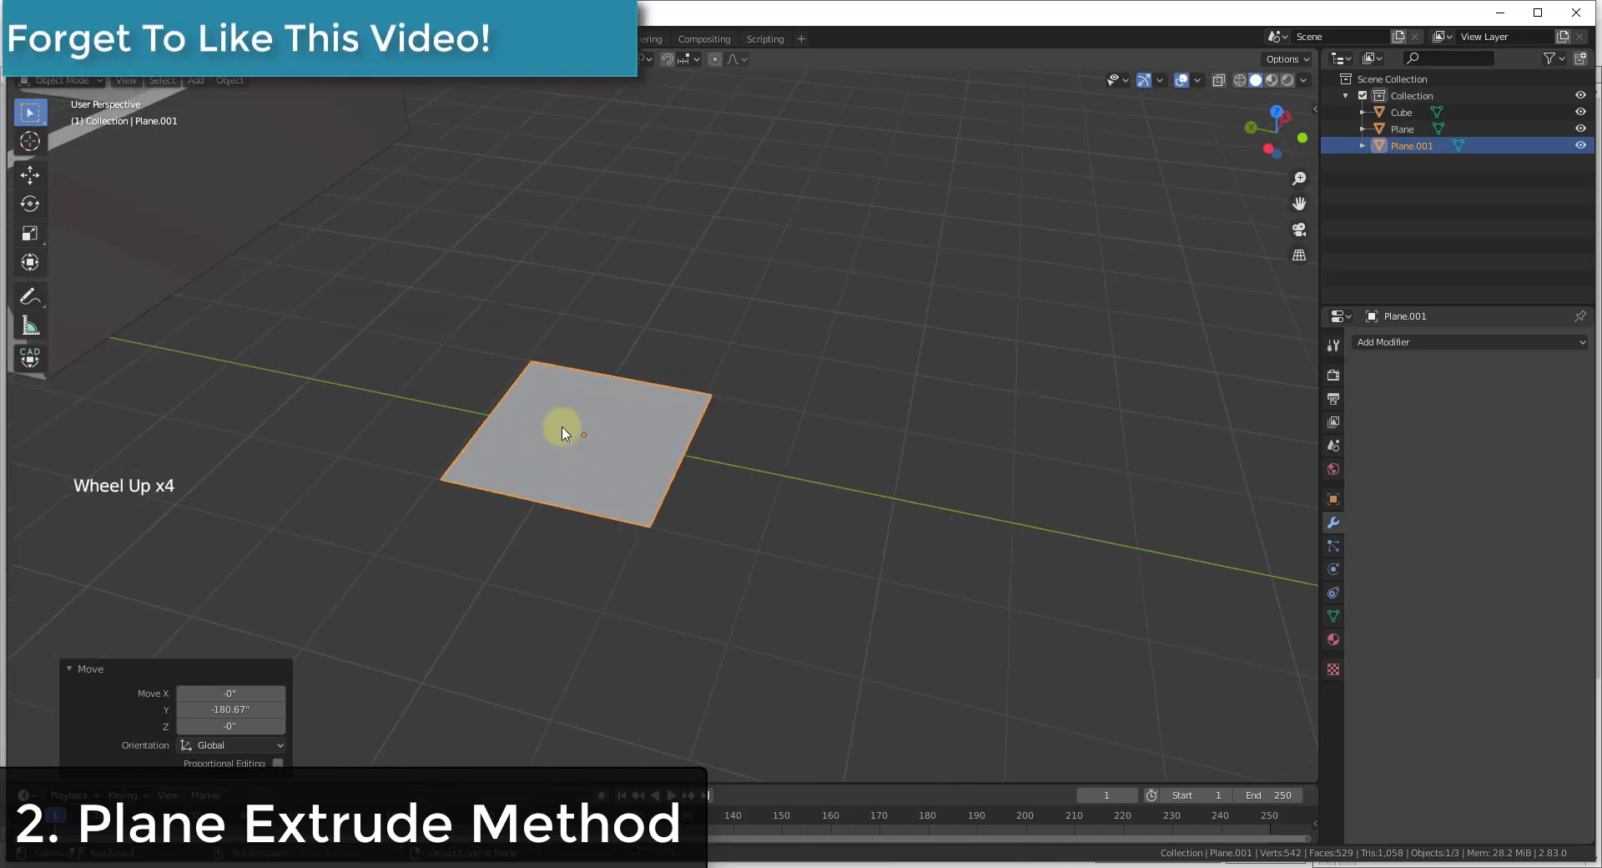
{"action": "scroll", "coordinate": [751, 465], "scroll_direction": "down", "scroll_amount": 1}
In Edit Mode, shift the plane's face along X and drag its top edge outward
{"action": "key", "text": "Tab"}
{"action": "left_click", "coordinate": [689, 403]}
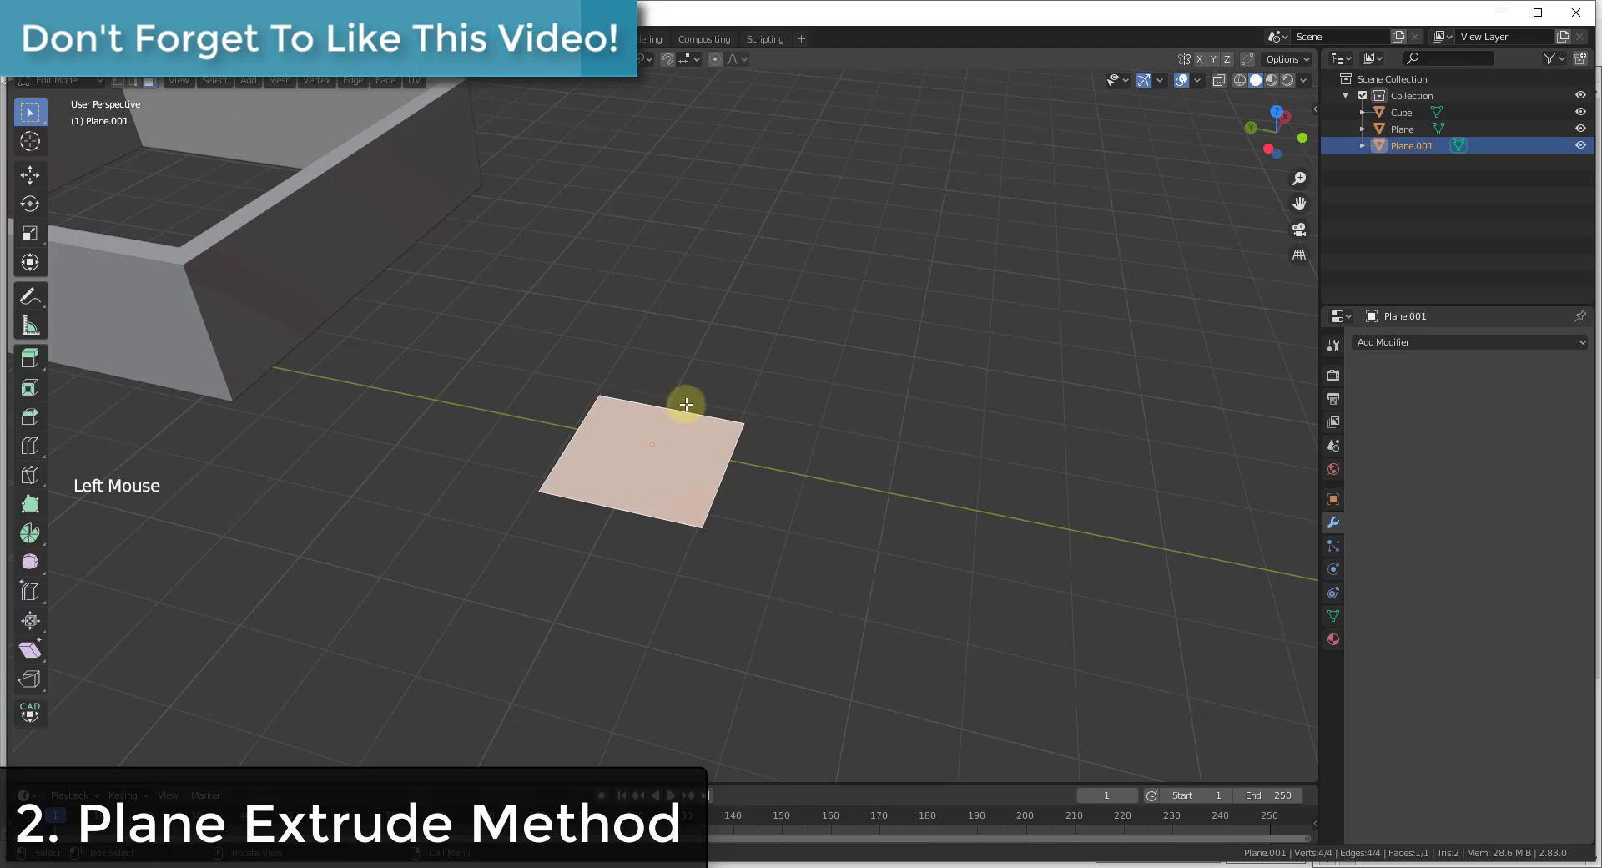
{"action": "key", "text": "g"}
{"action": "key", "text": "x"}
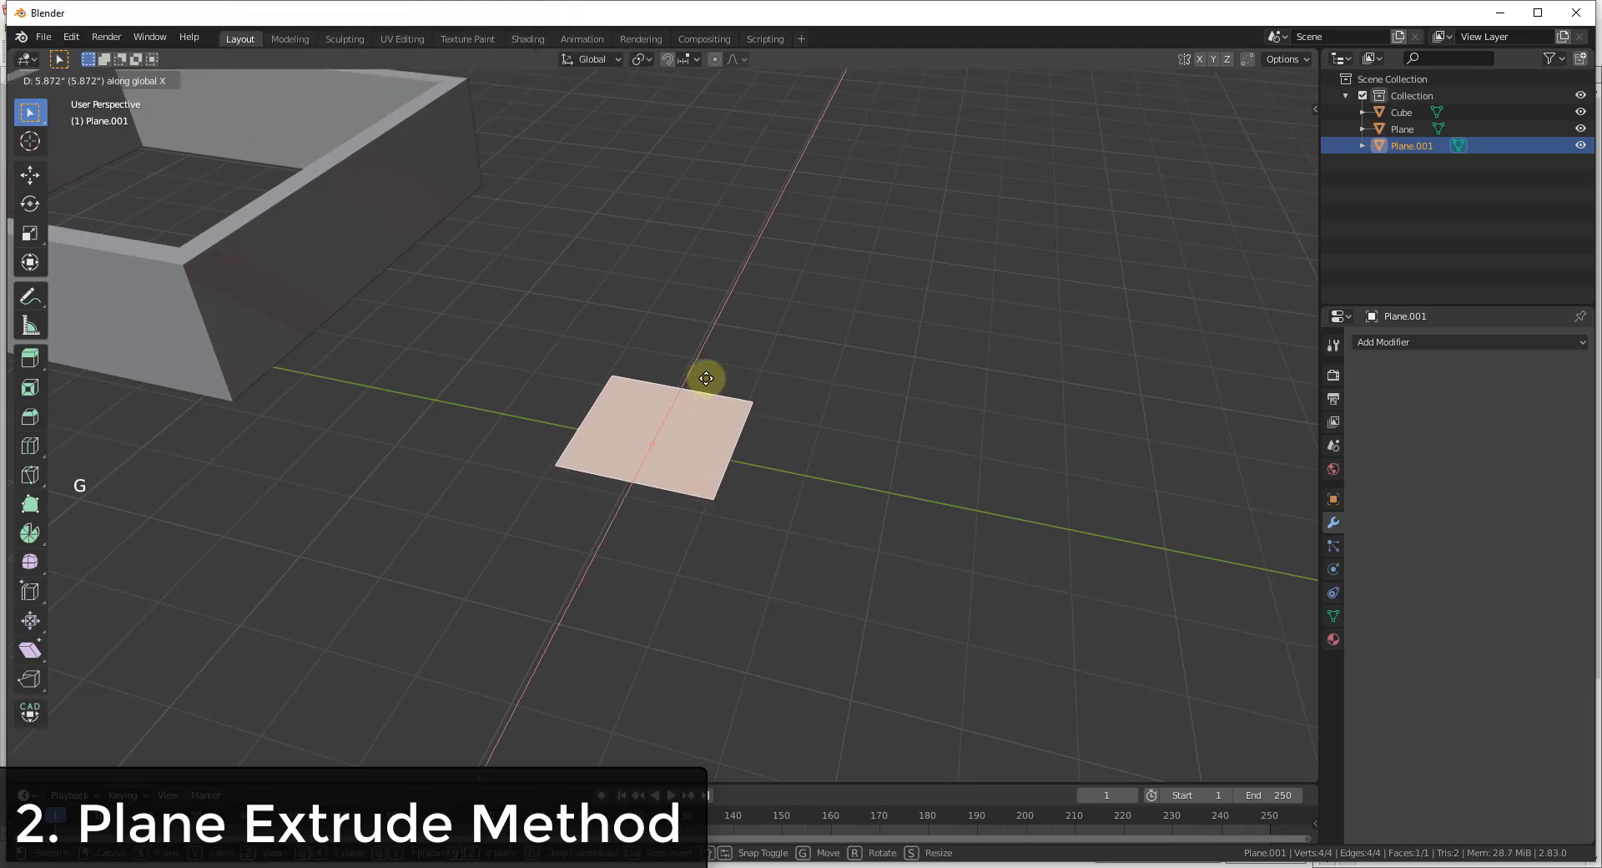
{"action": "left_click", "coordinate": [707, 378]}
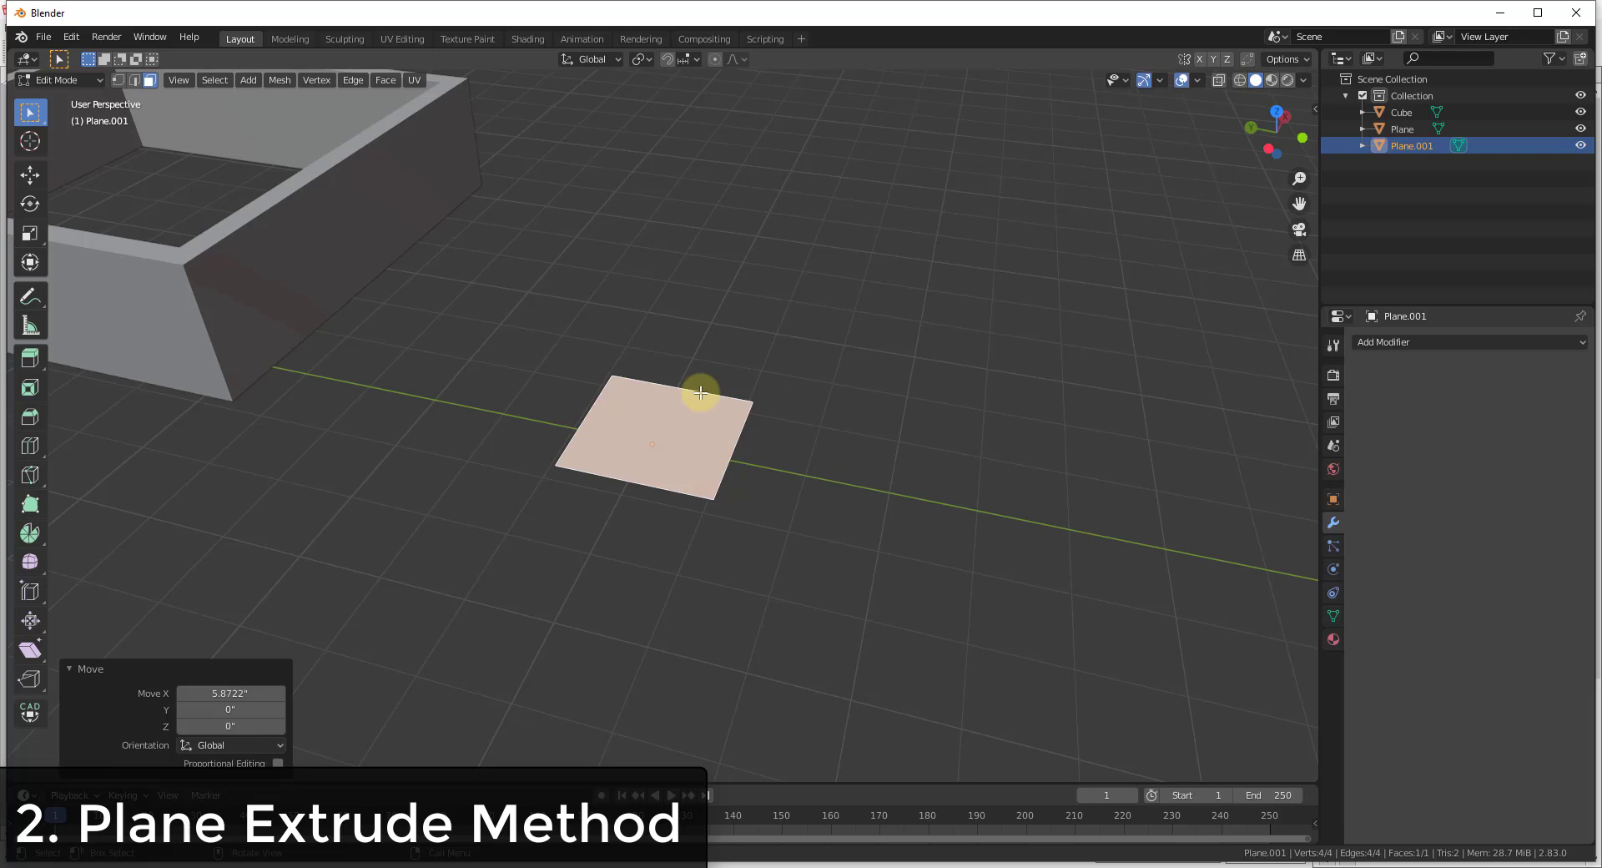
{"action": "key", "text": "2"}
{"action": "left_click", "coordinate": [701, 392]}
{"action": "key", "text": "g"}
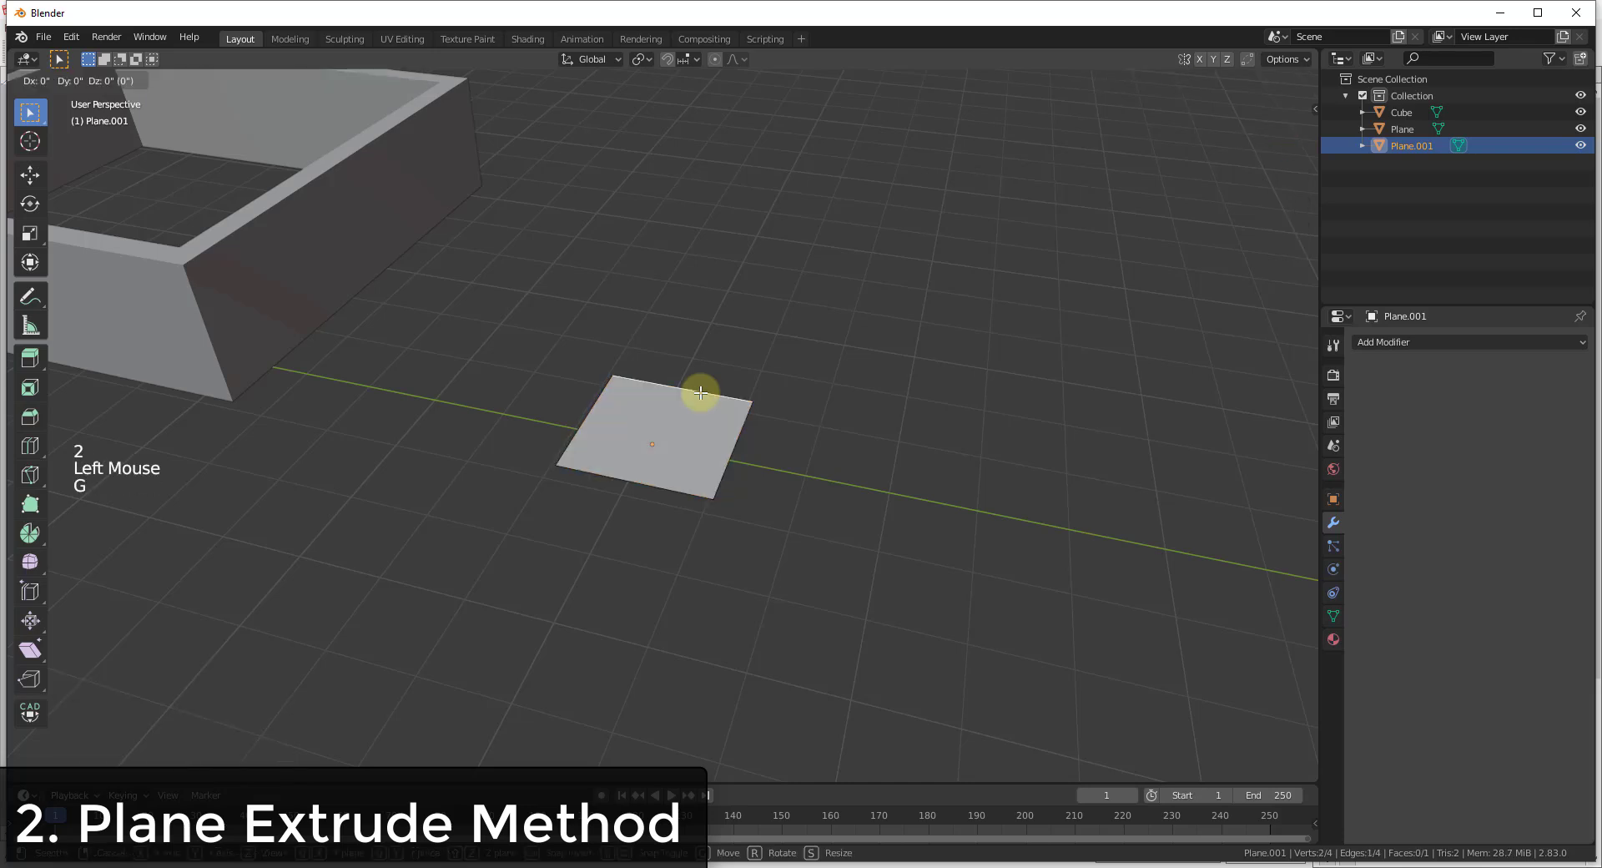
{"action": "middle_click_drag", "start_coordinate": [705, 405], "coordinate": [757, 191]}
{"action": "left_click", "coordinate": [757, 192]}
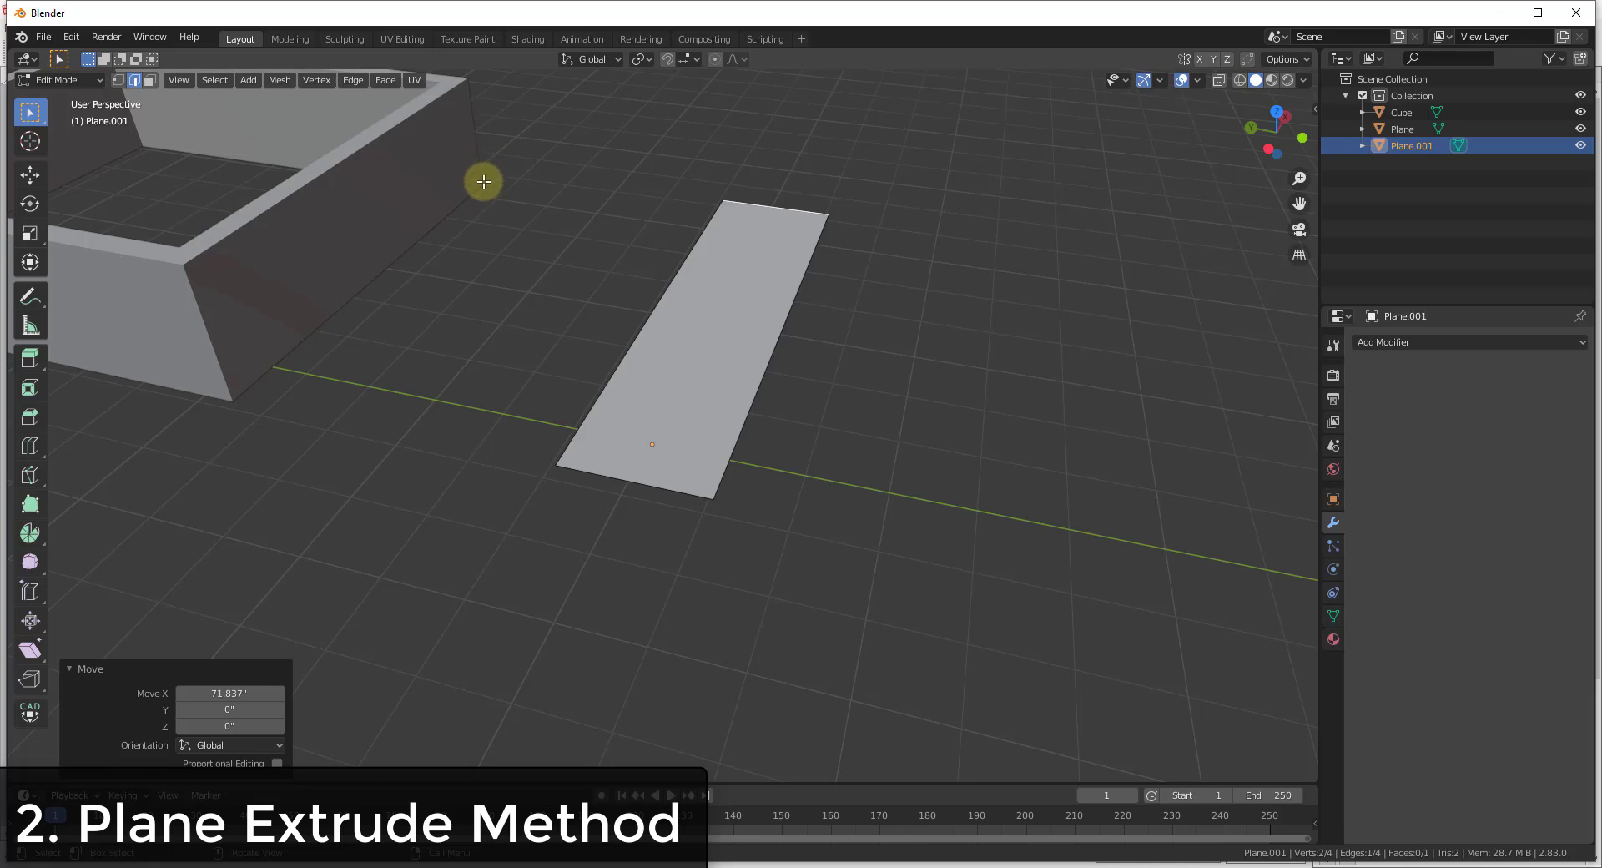
Turn on snapping with Vertex as the snap target
{"action": "left_click", "coordinate": [668, 60]}
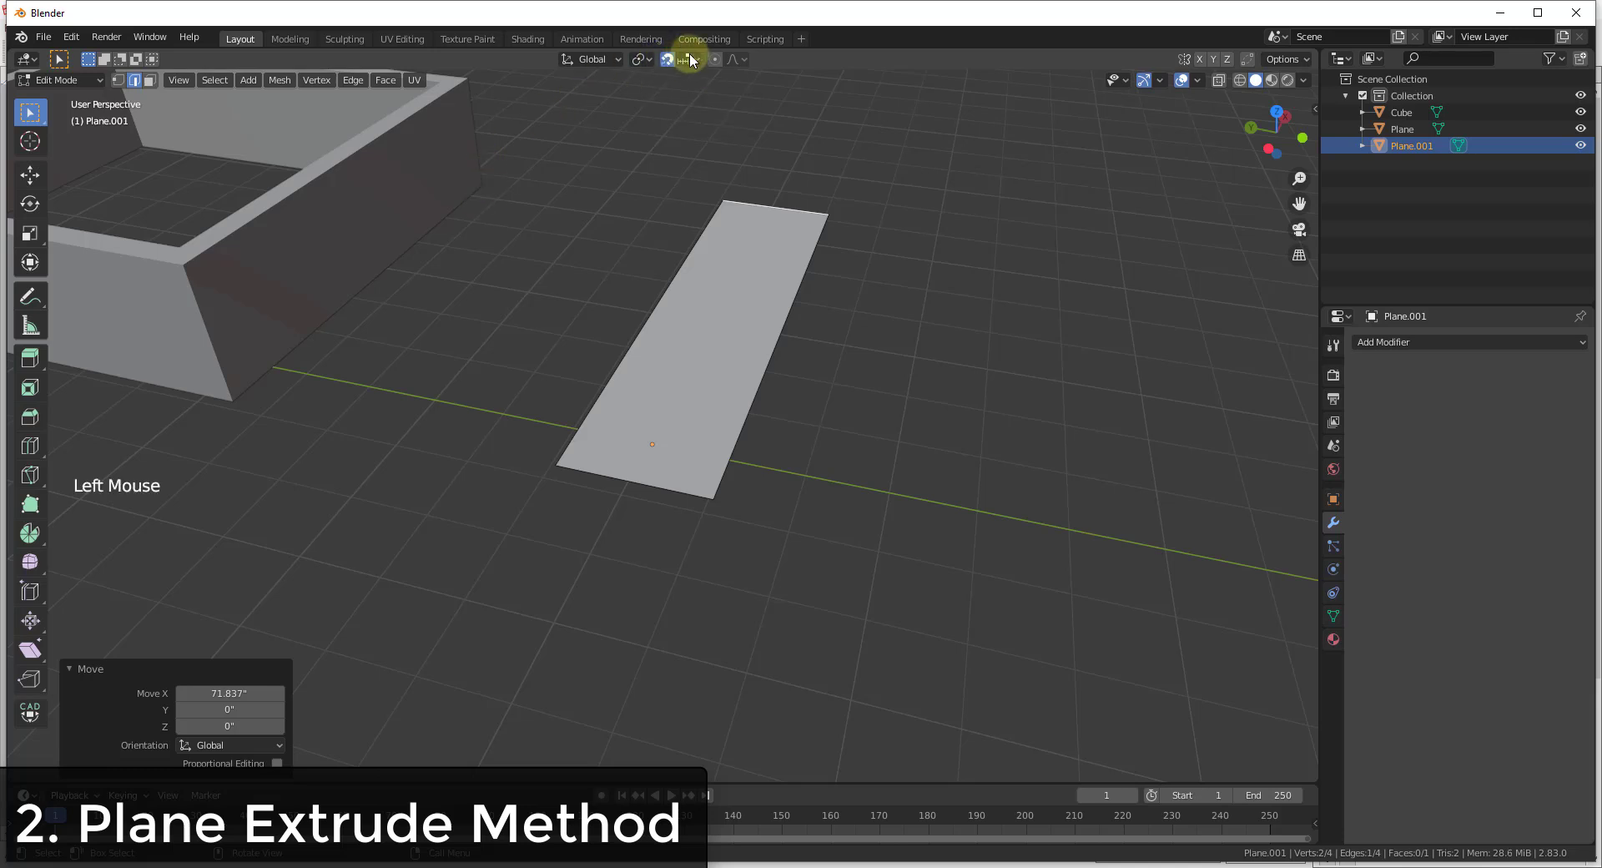
{"action": "left_click", "coordinate": [686, 59]}
{"action": "left_click", "coordinate": [639, 126]}
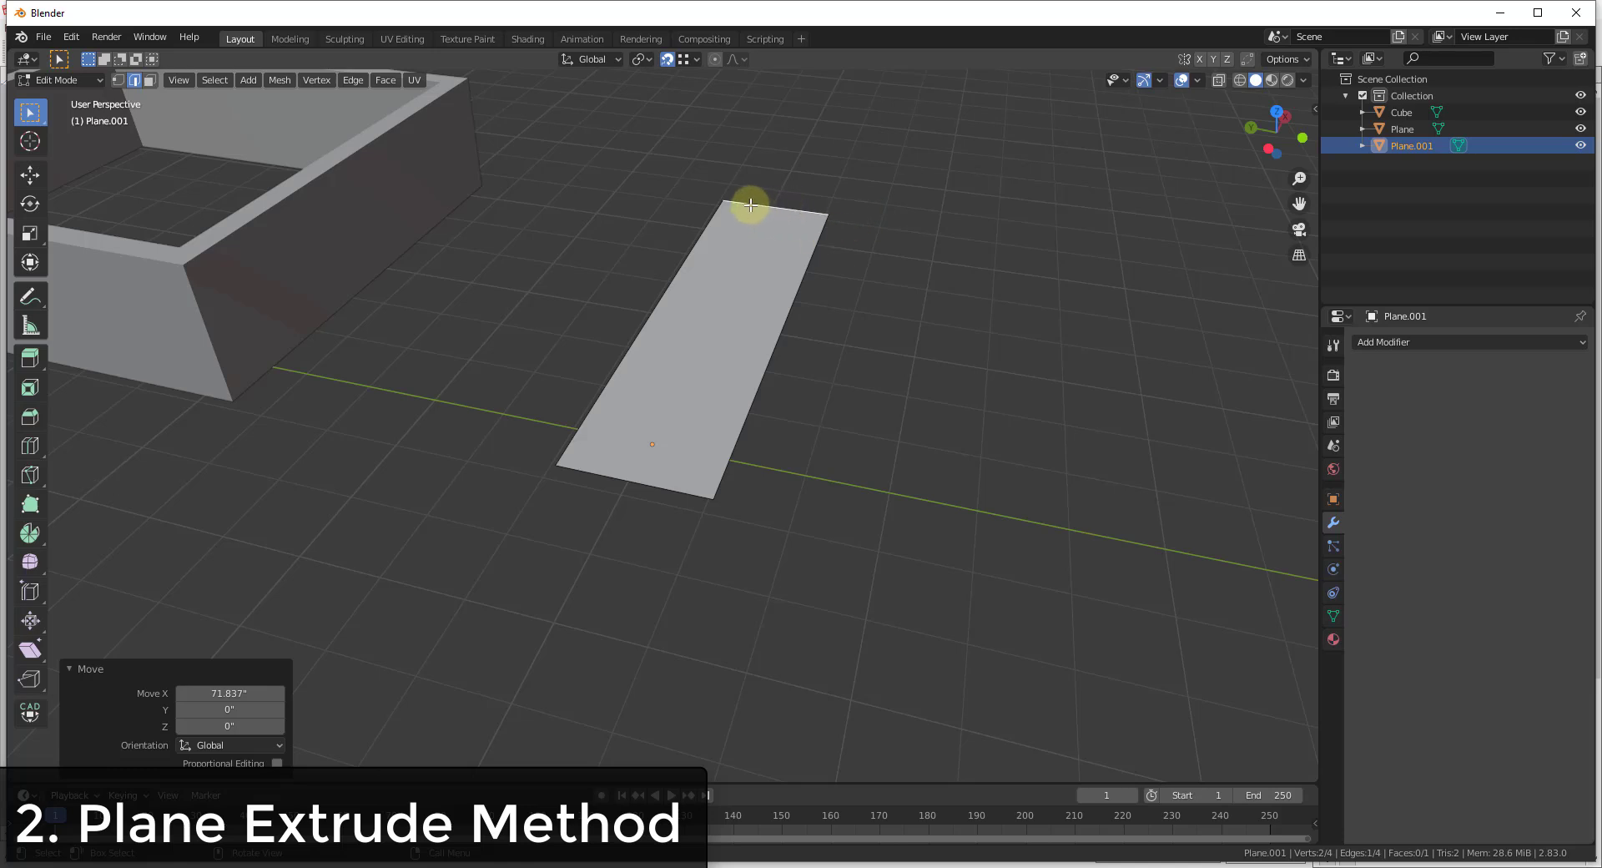
Reposition the top and bottom edges along X and widen the right edge into a large rectangle
{"action": "key", "text": "g"}
{"action": "key", "text": "x"}
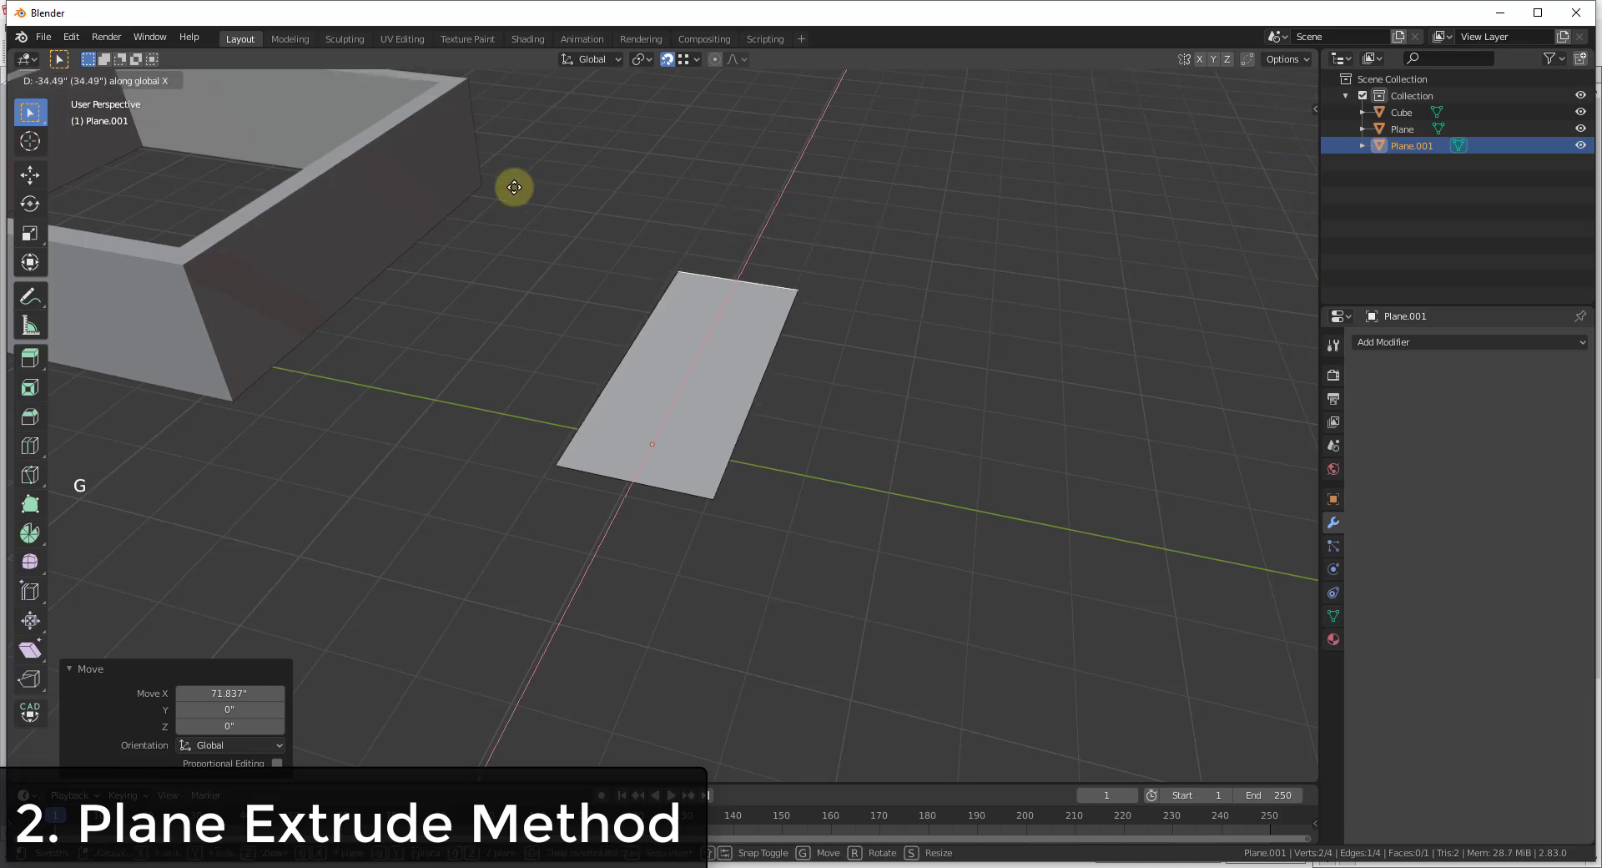
{"action": "left_click", "coordinate": [487, 183]}
{"action": "left_click", "coordinate": [653, 486]}
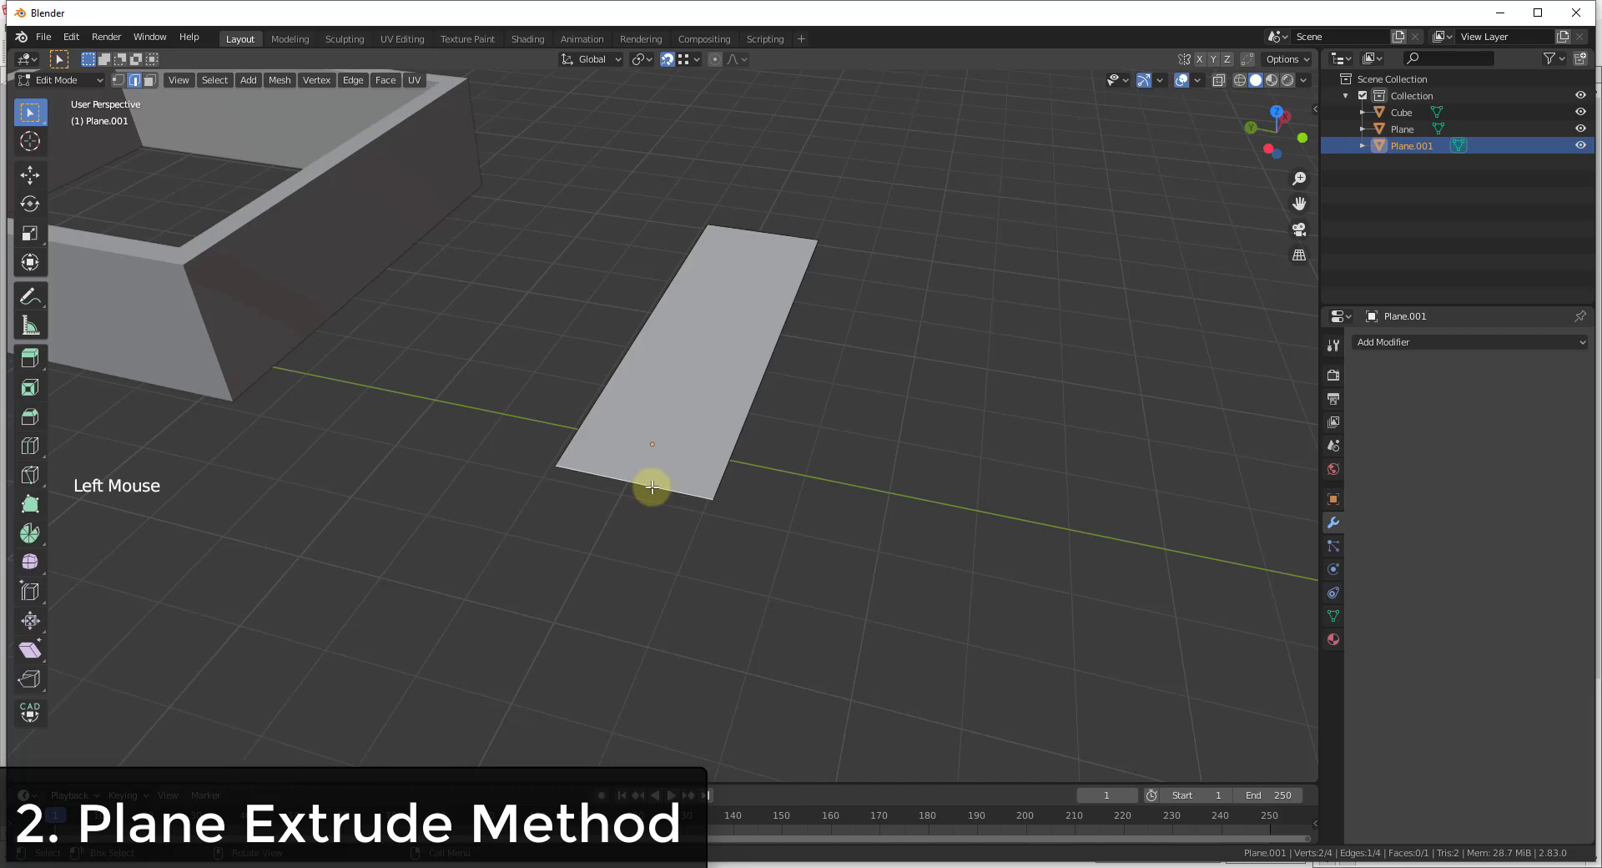
{"action": "key", "text": "g"}
{"action": "key", "text": "x"}
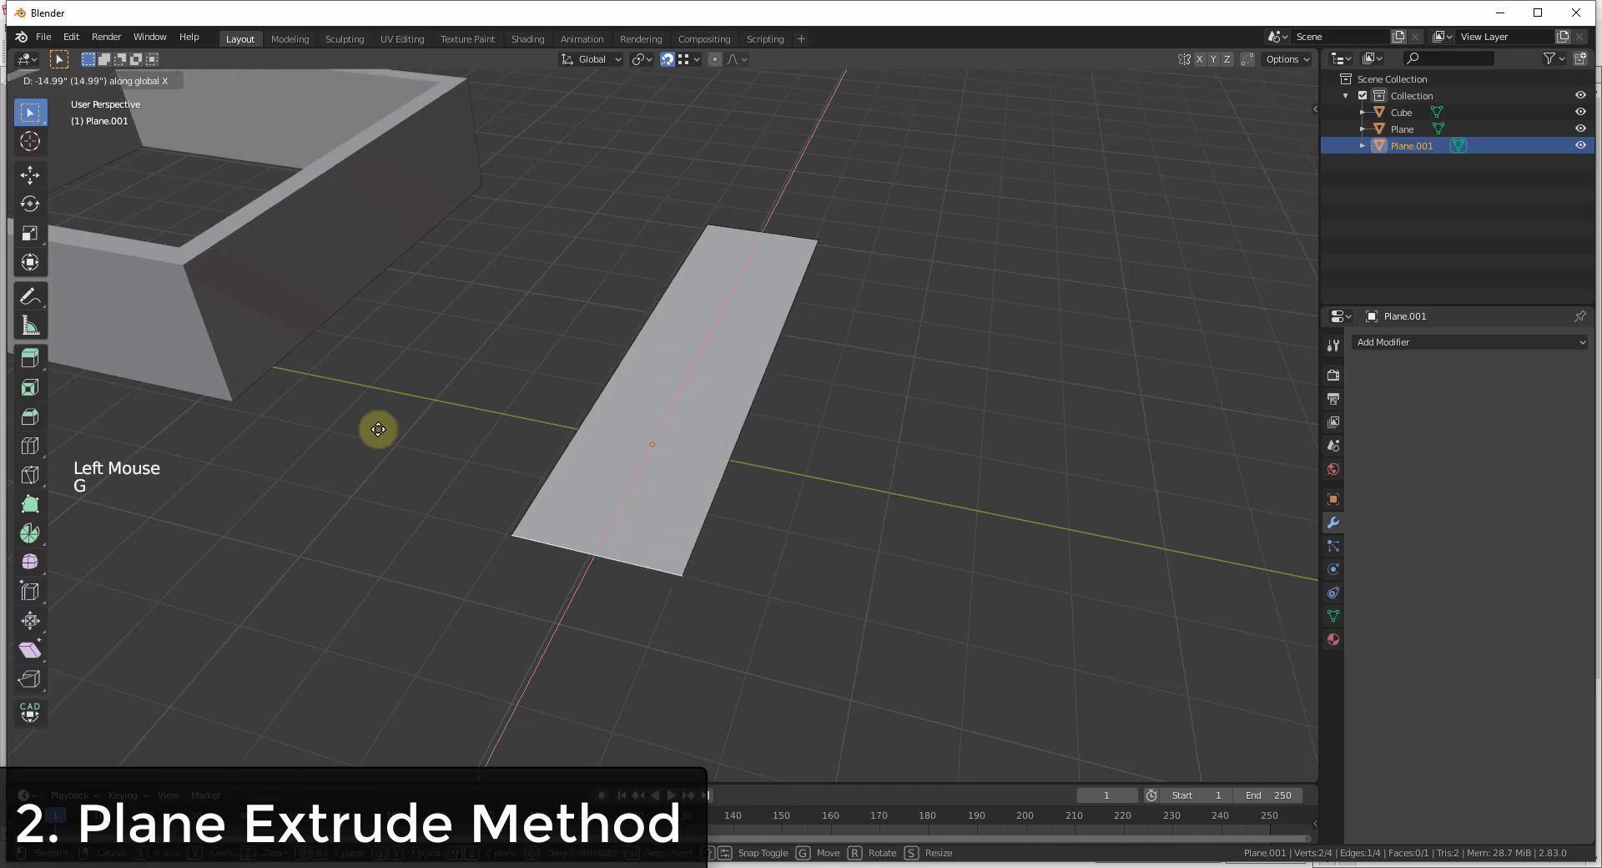
{"action": "left_click", "coordinate": [222, 393]}
{"action": "middle_click_drag", "start_coordinate": [812, 262], "coordinate": [879, 275]}
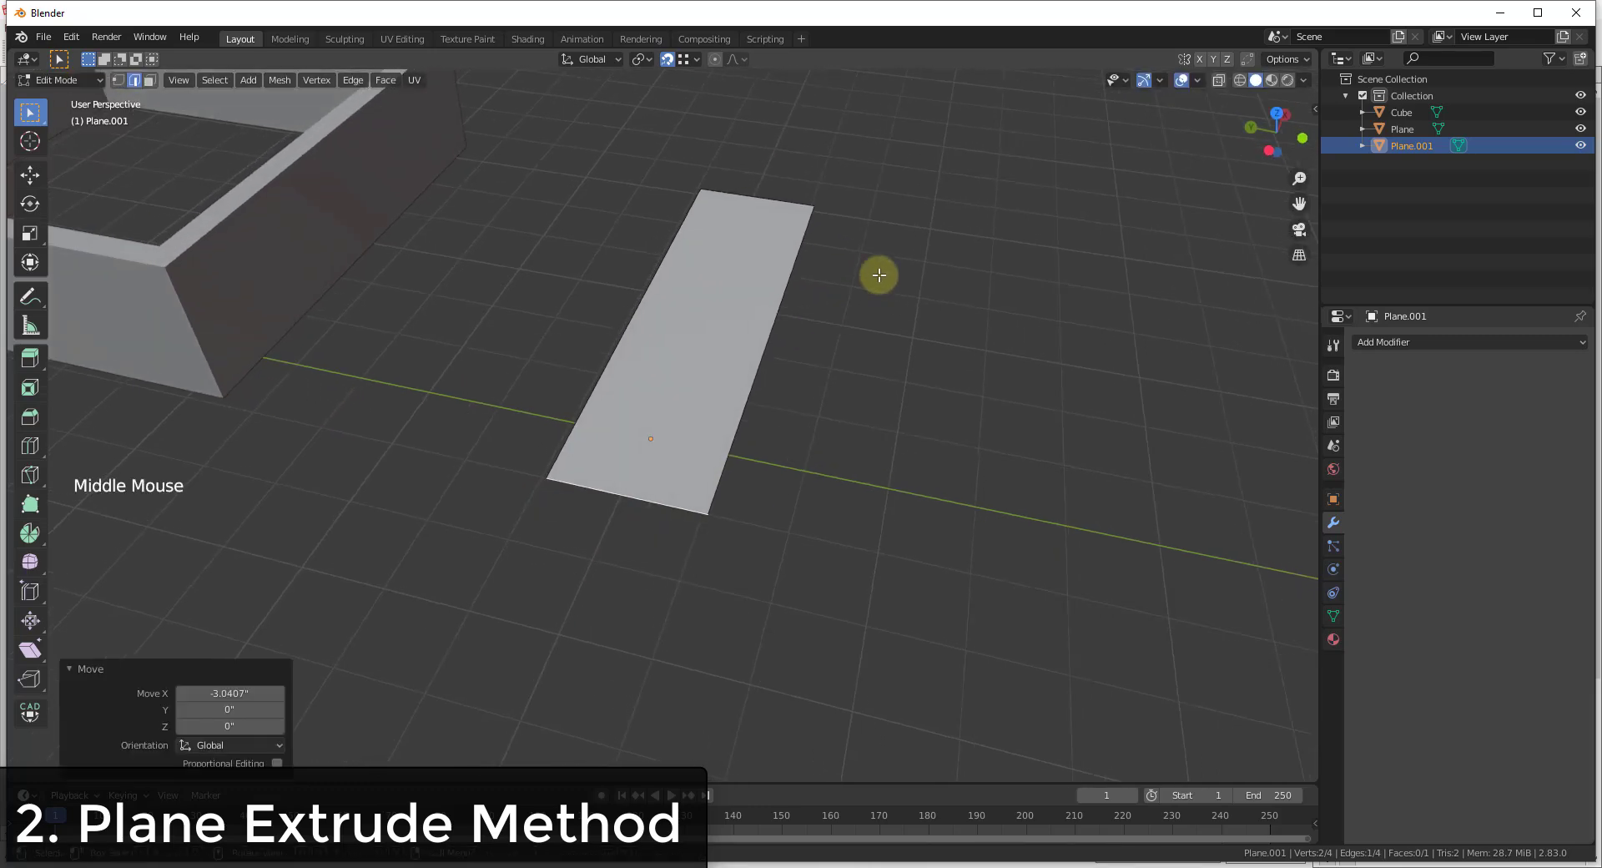
{"action": "scroll", "coordinate": [926, 208], "scroll_direction": "up", "scroll_amount": 2}
{"action": "left_click", "coordinate": [741, 336]}
{"action": "key", "text": "g"}
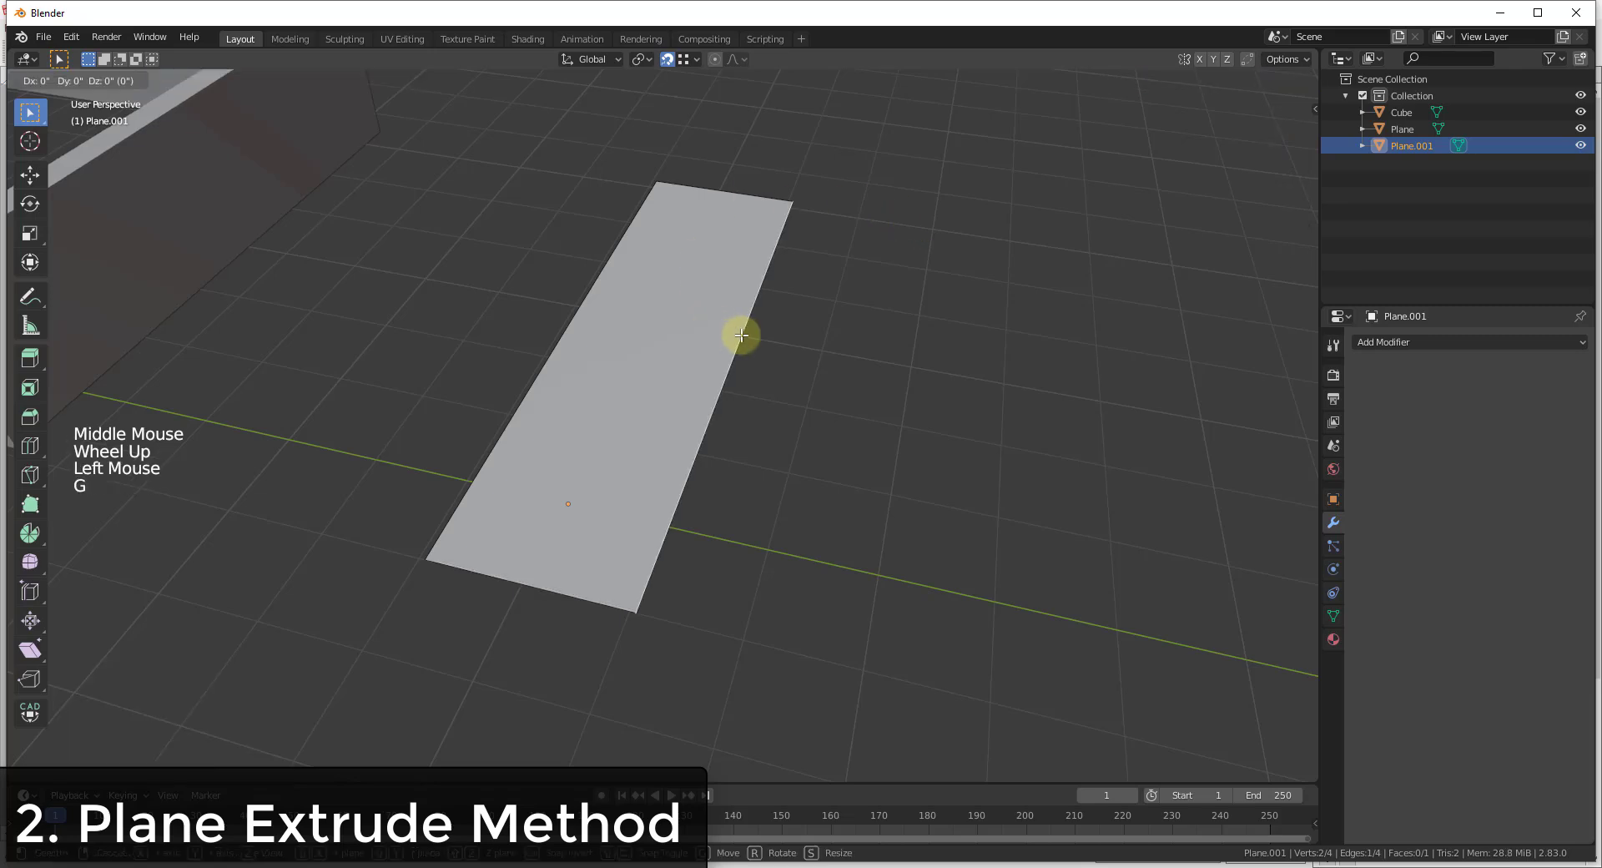
{"action": "left_click", "coordinate": [1127, 402]}
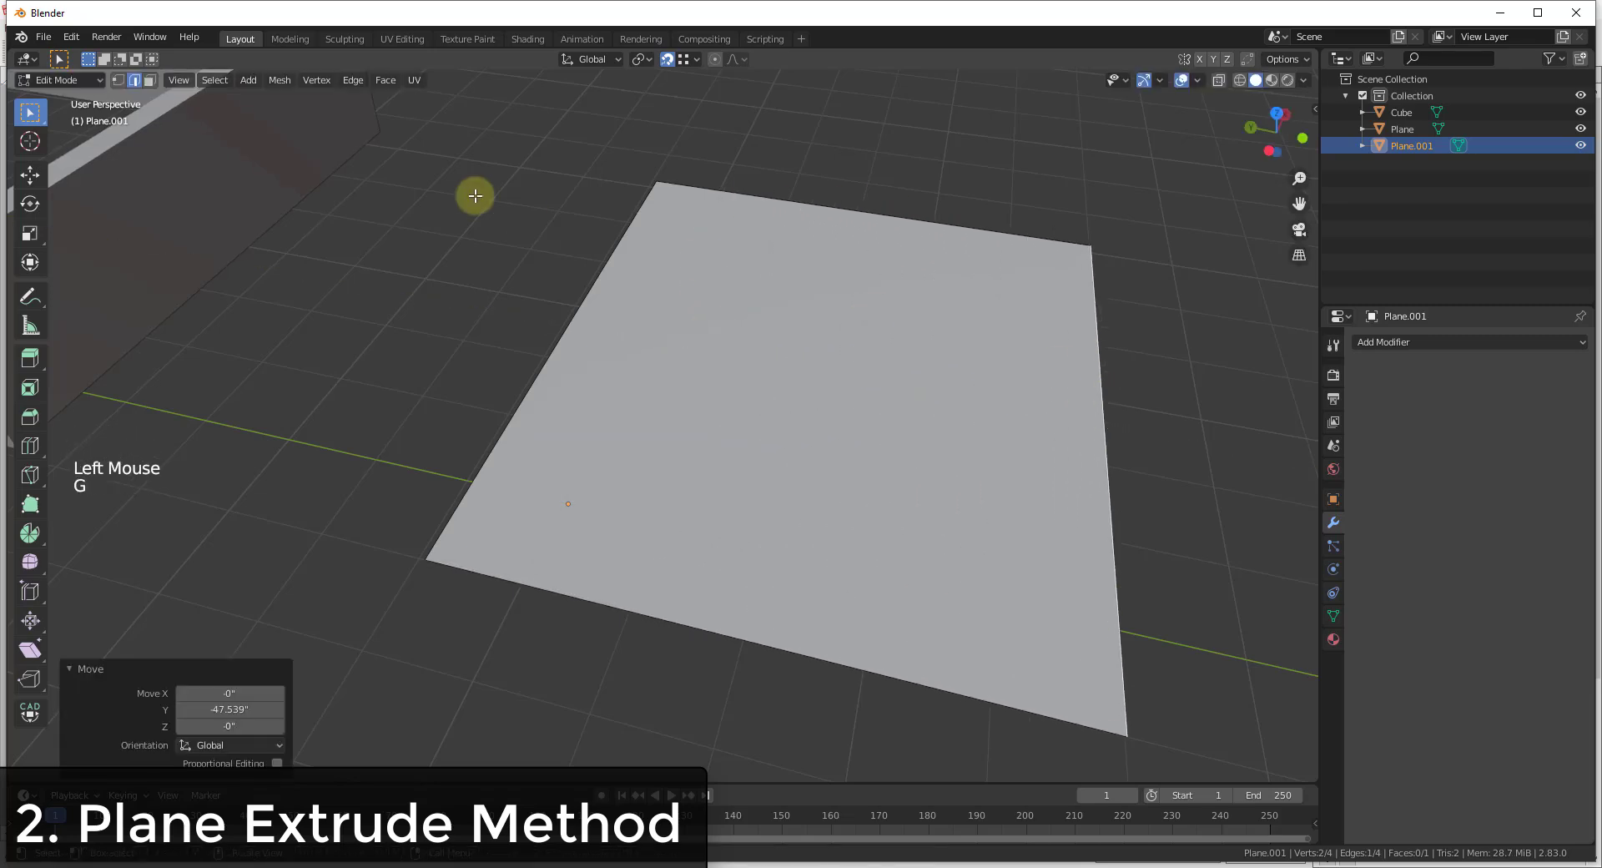
{"action": "scroll", "coordinate": [726, 214], "scroll_direction": "down", "scroll_amount": 3}
{"action": "scroll", "coordinate": [726, 214], "scroll_direction": "up", "scroll_amount": 3}
{"action": "middle_click_drag", "start_coordinate": [727, 215], "coordinate": [742, 279]}
Add two loop cuts across Plane.001
{"action": "key", "text": "ctrl+r"}
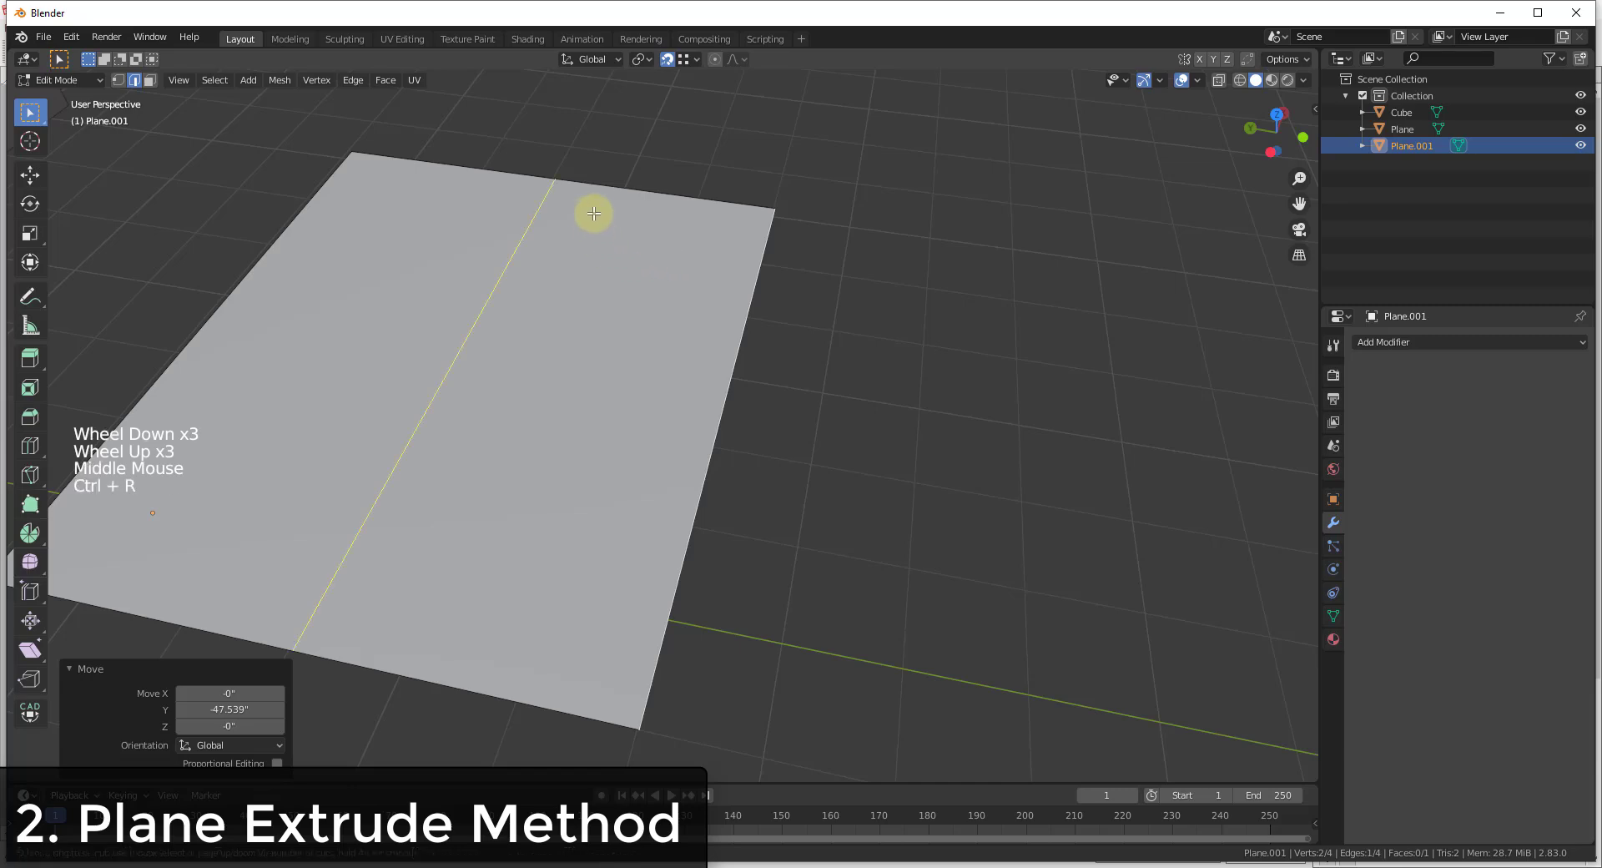
{"action": "left_click", "coordinate": [599, 213]}
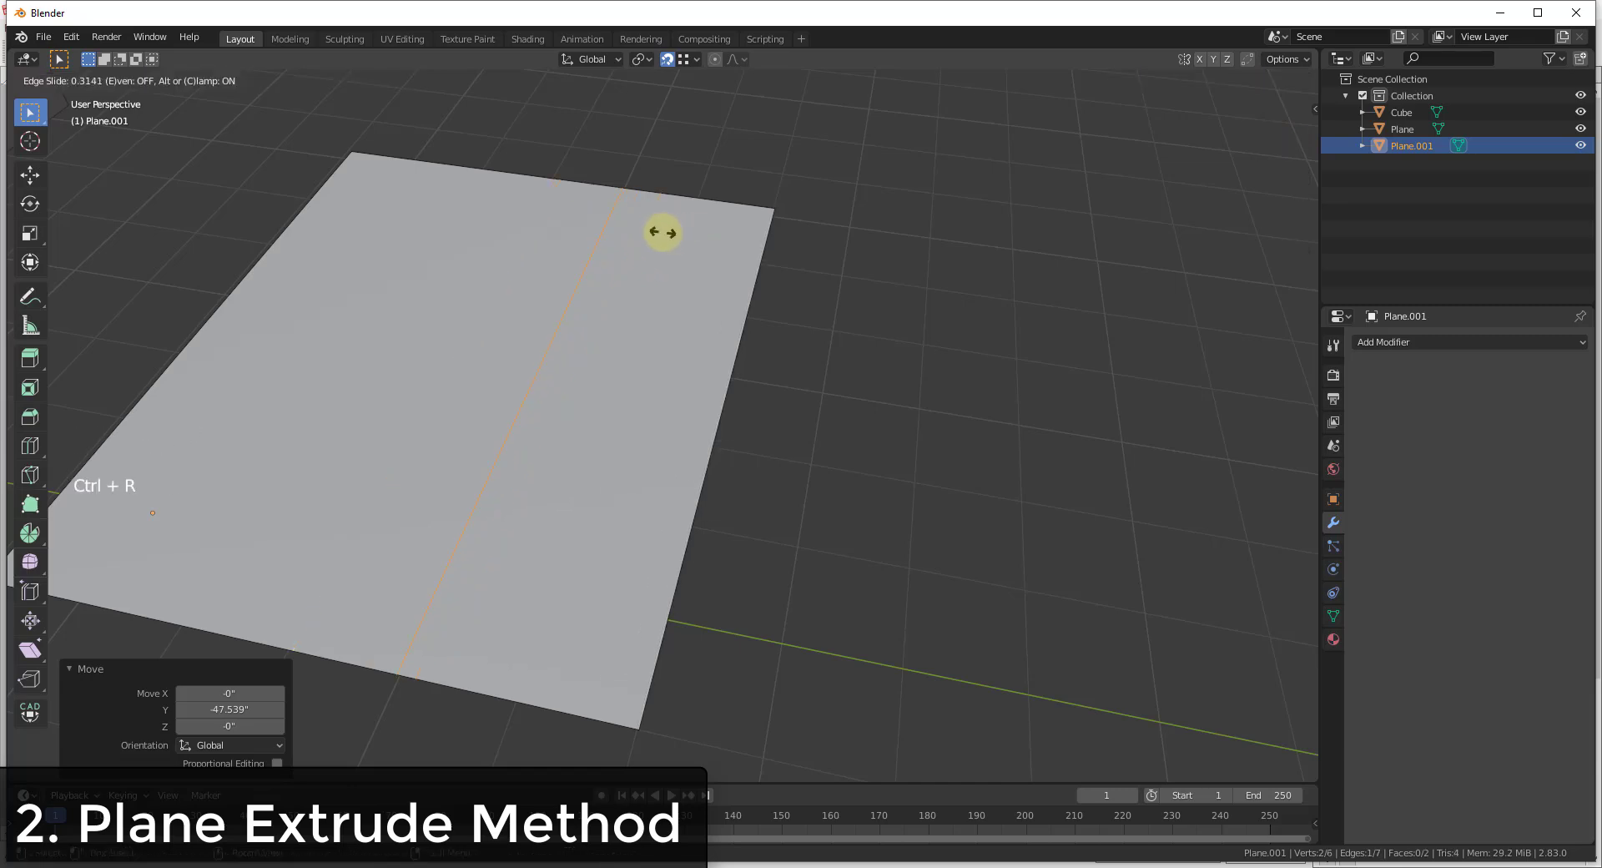
{"action": "left_click", "coordinate": [643, 250]}
{"action": "key", "text": "ctrl+r"}
{"action": "left_click", "coordinate": [626, 292]}
{"action": "left_click", "coordinate": [743, 268]}
{"action": "scroll", "coordinate": [768, 250], "scroll_direction": "up", "scroll_amount": 1}
{"action": "scroll", "coordinate": [768, 250], "scroll_direction": "down", "scroll_amount": 3}
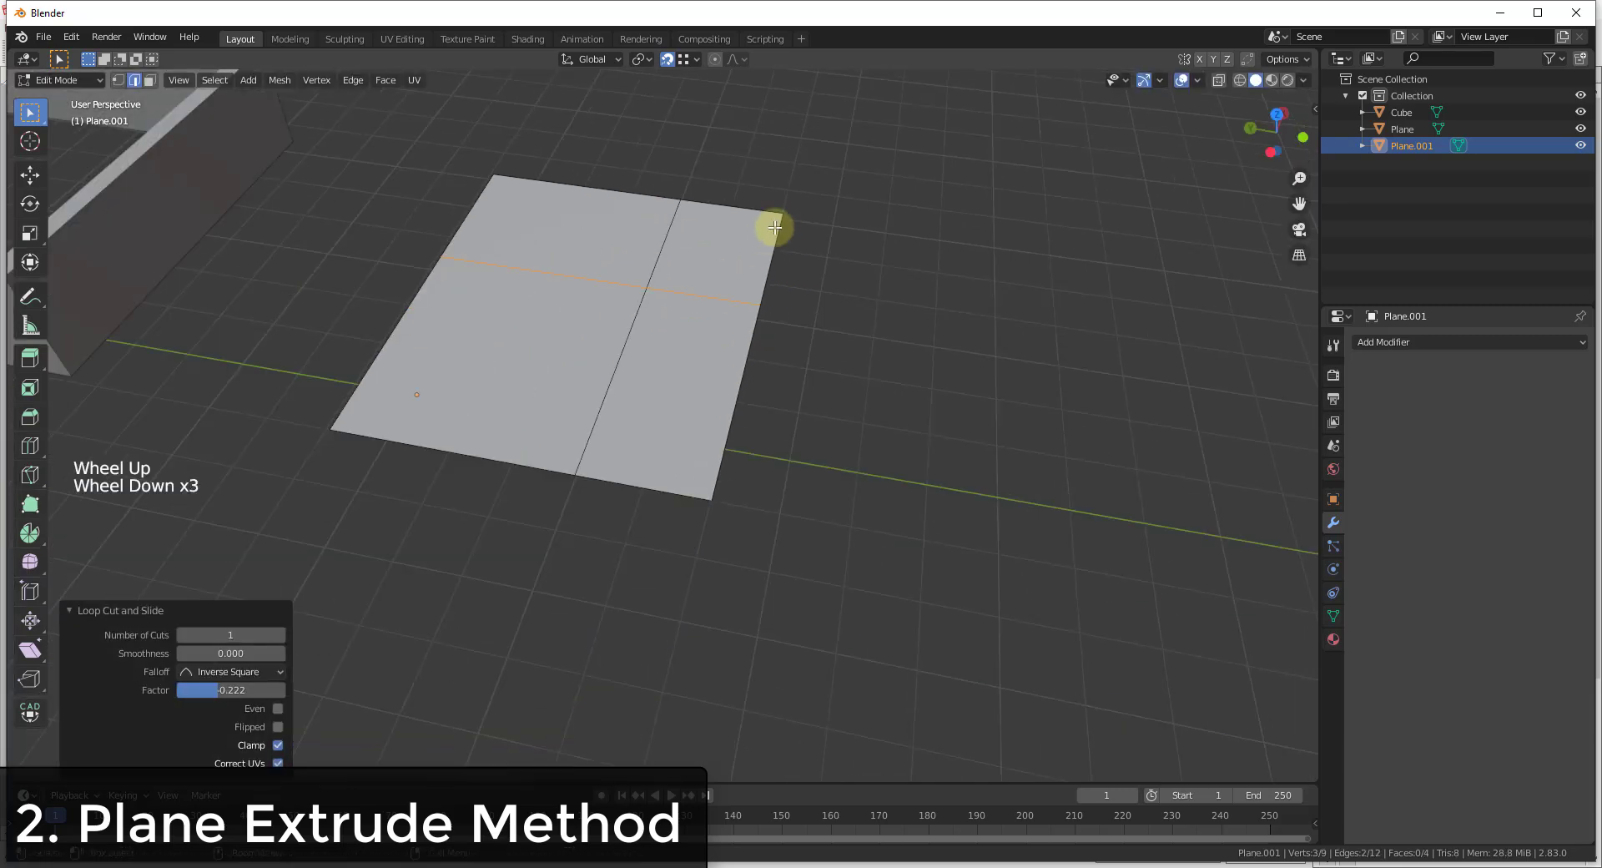
Select the corner section's edges and delete them, leaving an L-shaped outline
{"action": "left_click", "coordinate": [744, 275]}
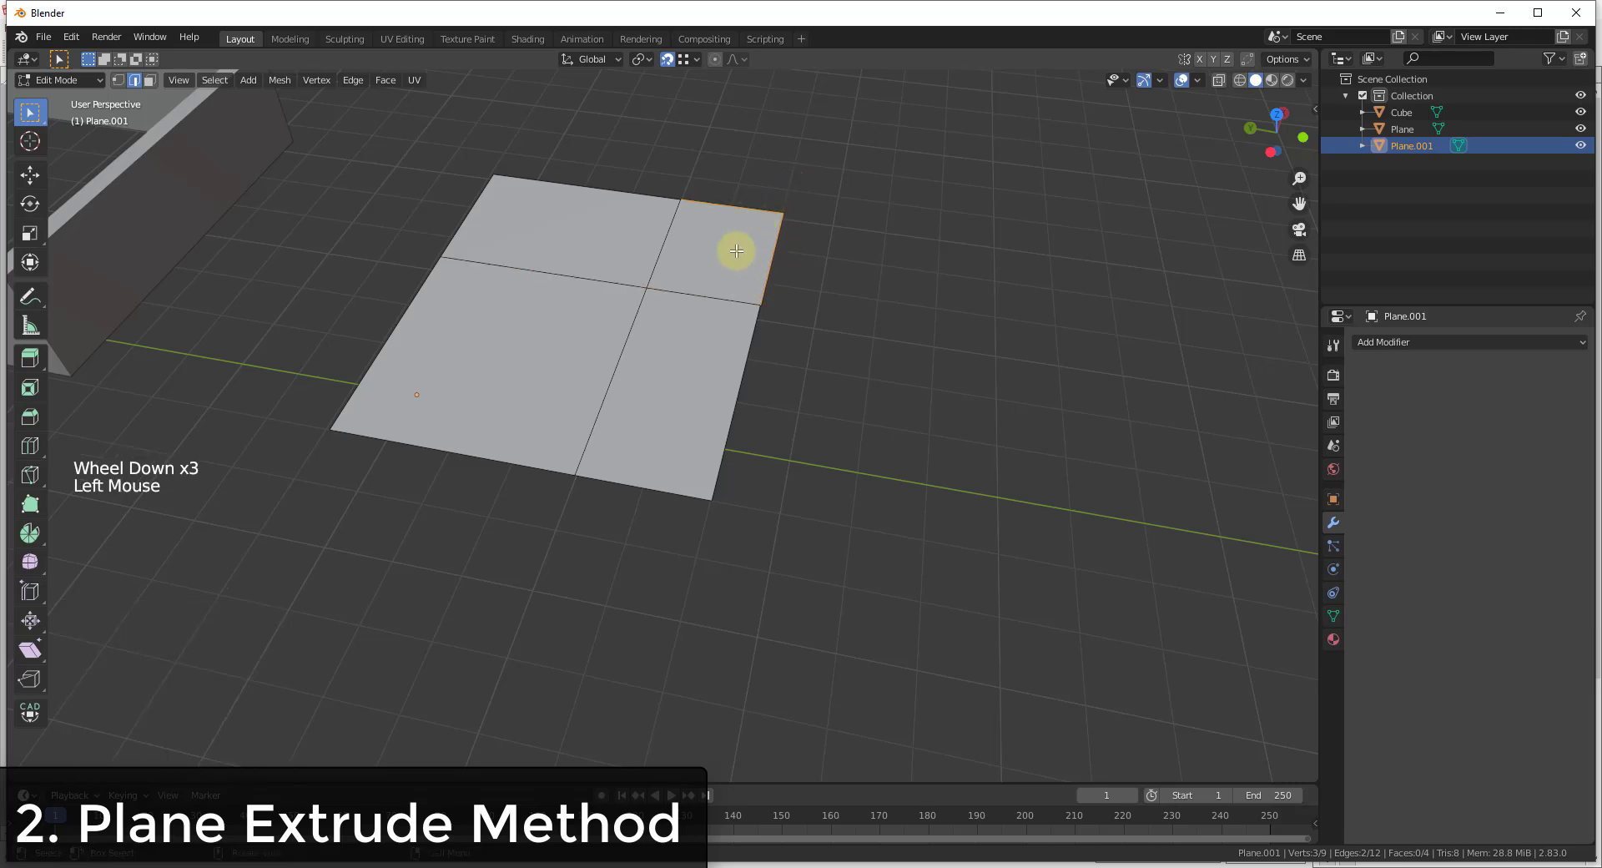
{"action": "left_click", "coordinate": [574, 275], "text": "shift"}
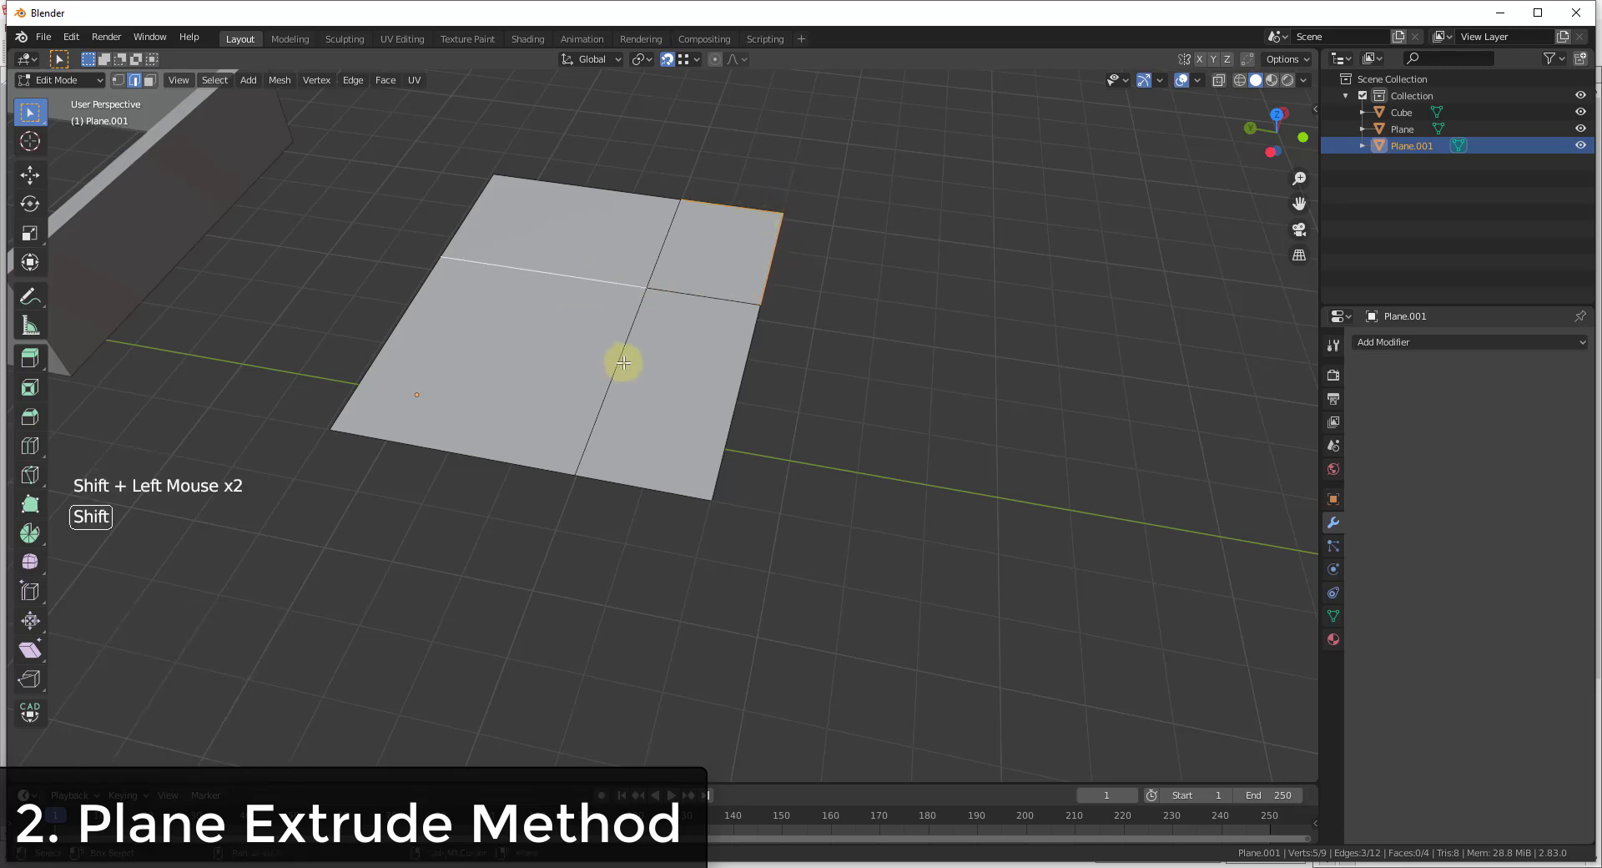
{"action": "key", "text": "Delete"}
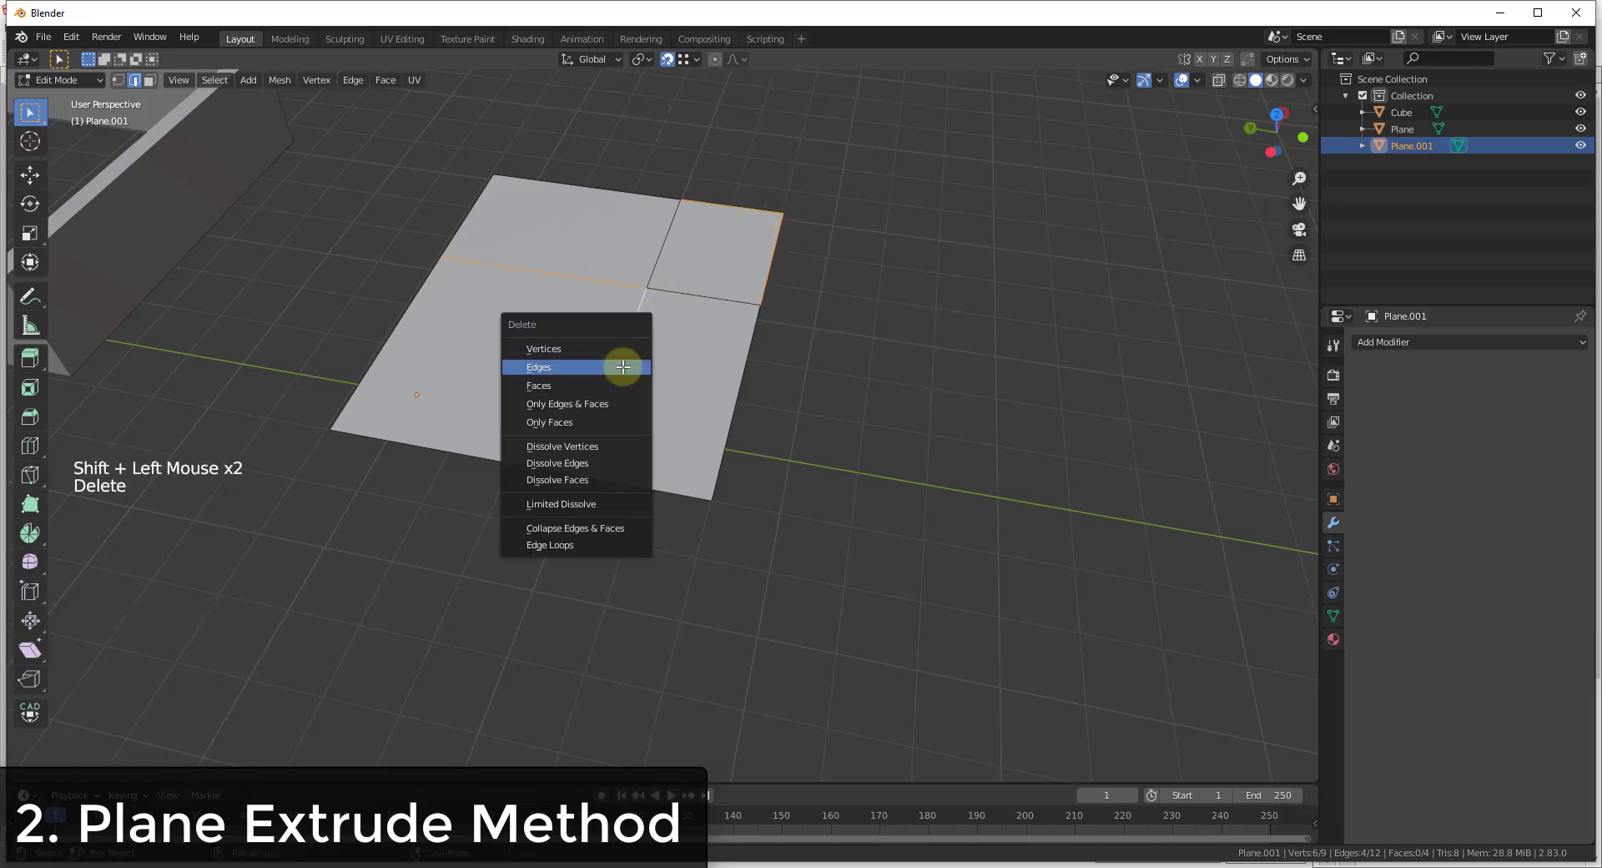
{"action": "left_click", "coordinate": [567, 364]}
Fill the remaining L-shaped outline with a single face
{"action": "key", "text": "a"}
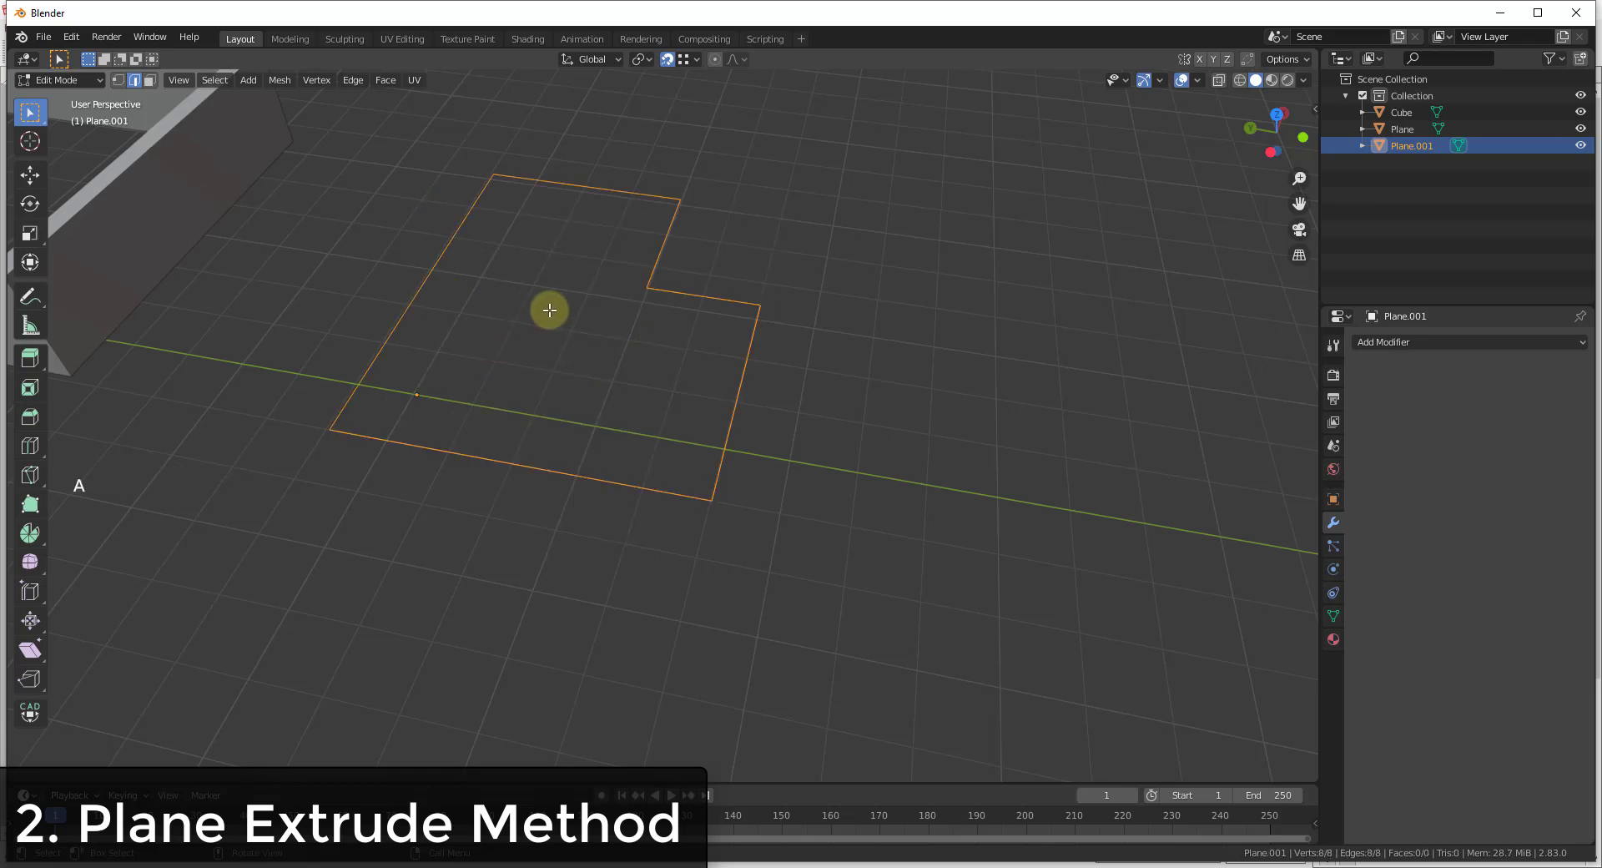
{"action": "key", "text": "f"}
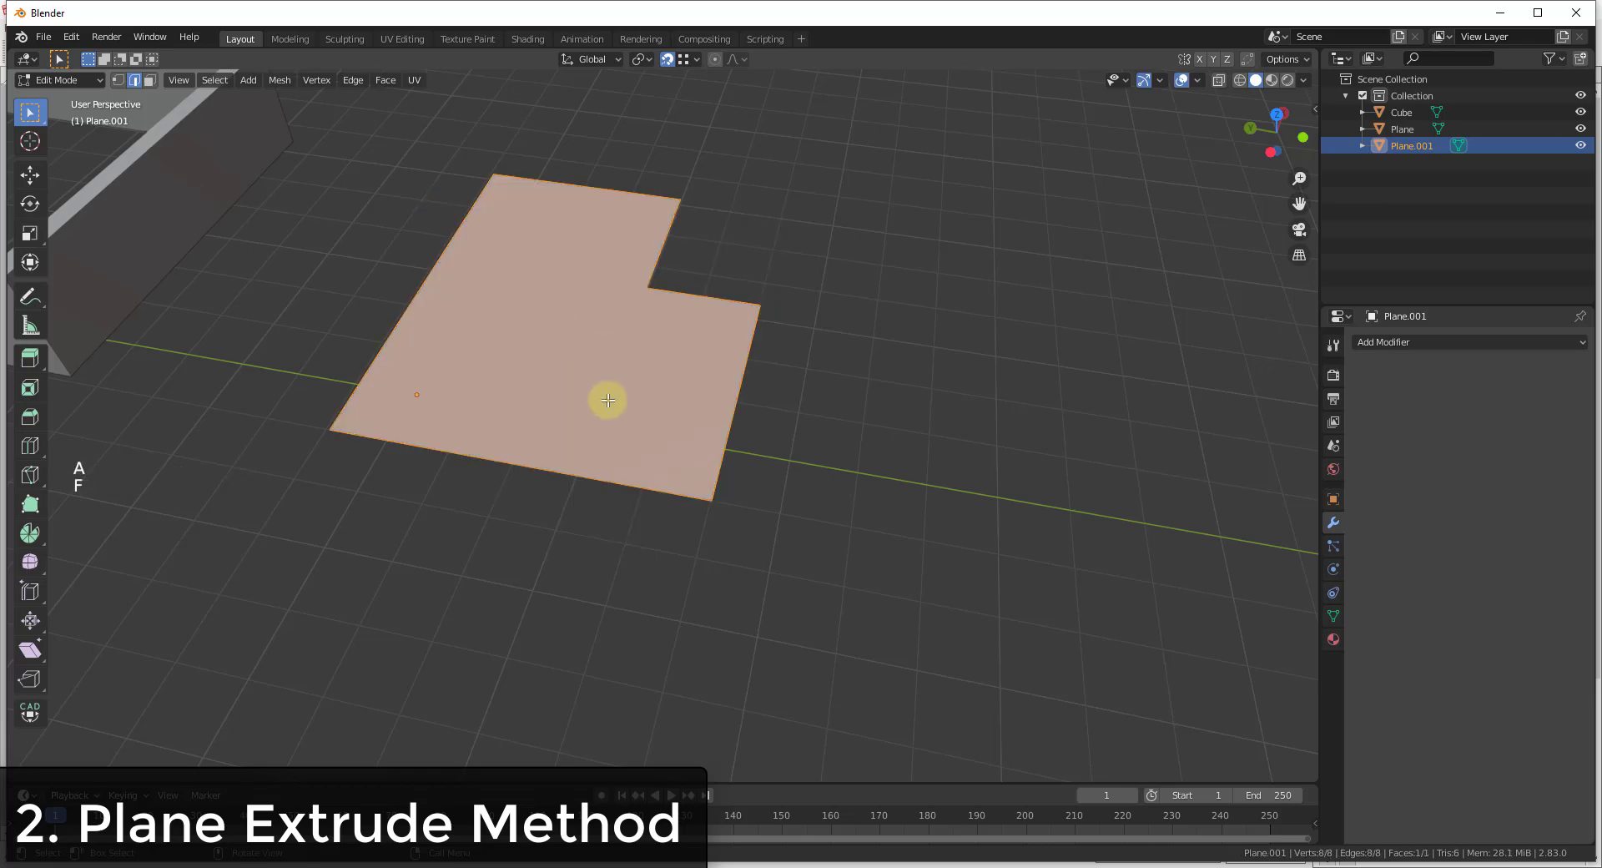
{"action": "middle_click_drag", "start_coordinate": [608, 401], "coordinate": [447, 168]}
{"action": "scroll", "coordinate": [565, 215], "scroll_direction": "down", "scroll_amount": 3}
{"action": "scroll", "coordinate": [662, 208], "scroll_direction": "up", "scroll_amount": 2}
{"action": "middle_click_drag", "start_coordinate": [662, 208], "coordinate": [887, 411], "text": "shift"}
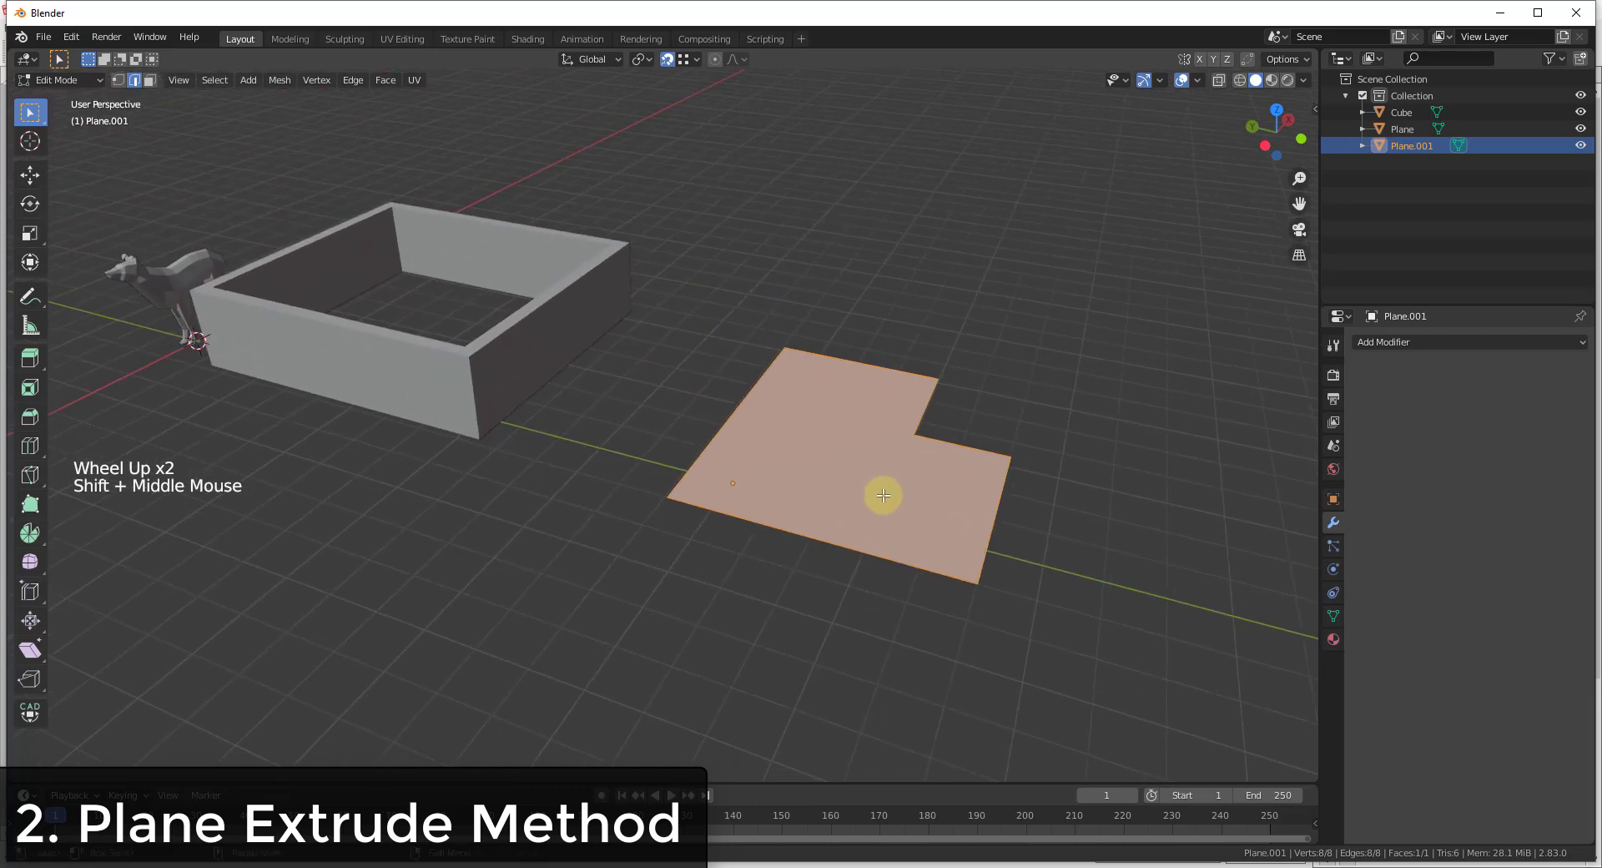
Extrude the L face 25.669 inches upward and delete its top face
{"action": "key", "text": "e"}
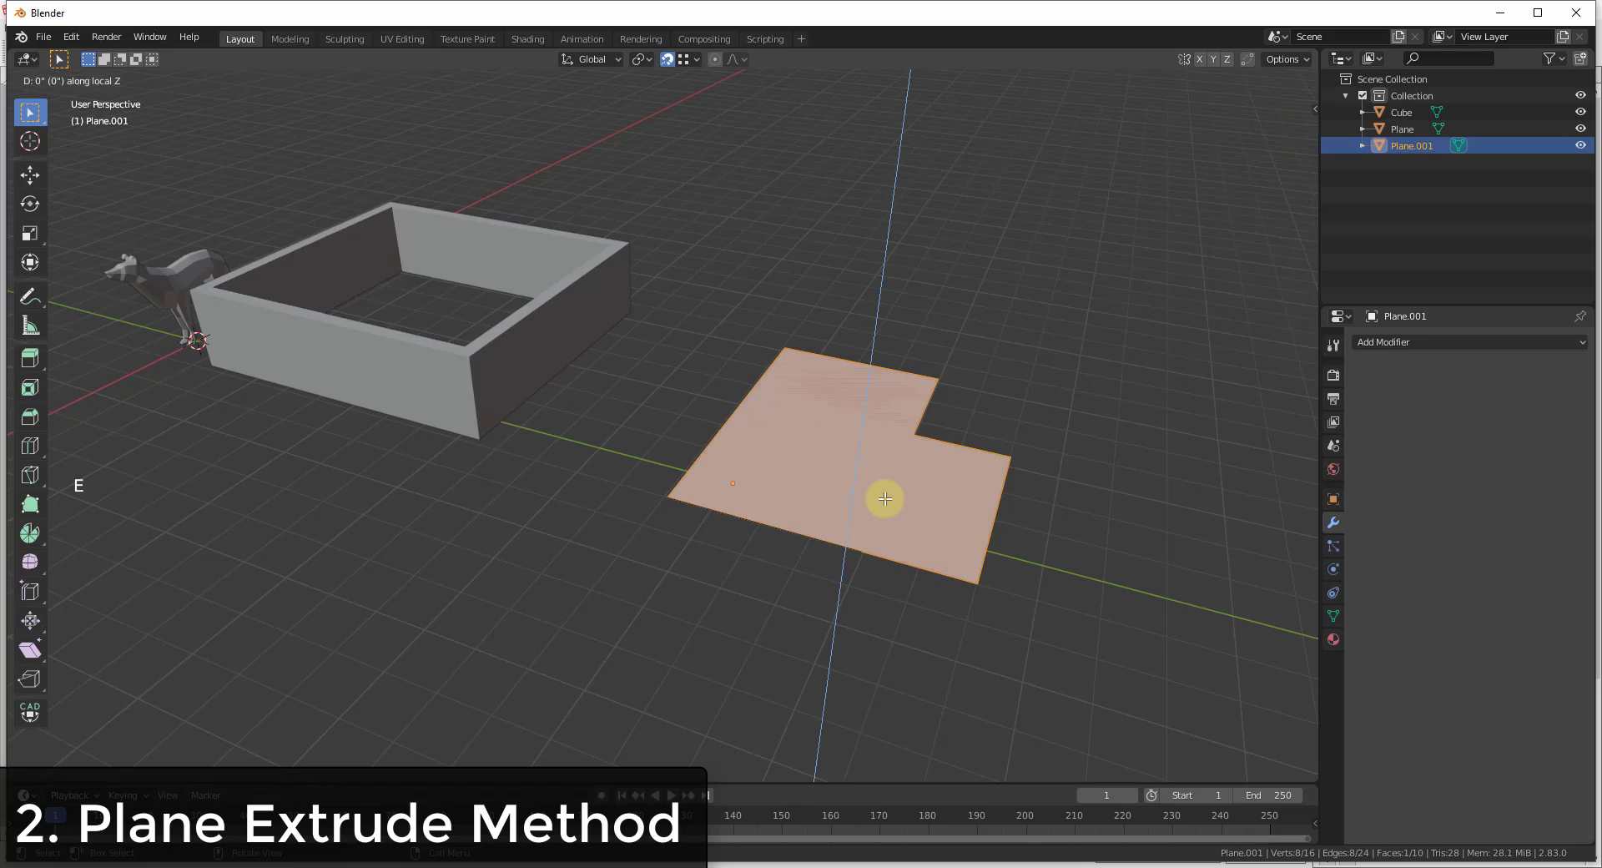
{"action": "left_click", "coordinate": [468, 359]}
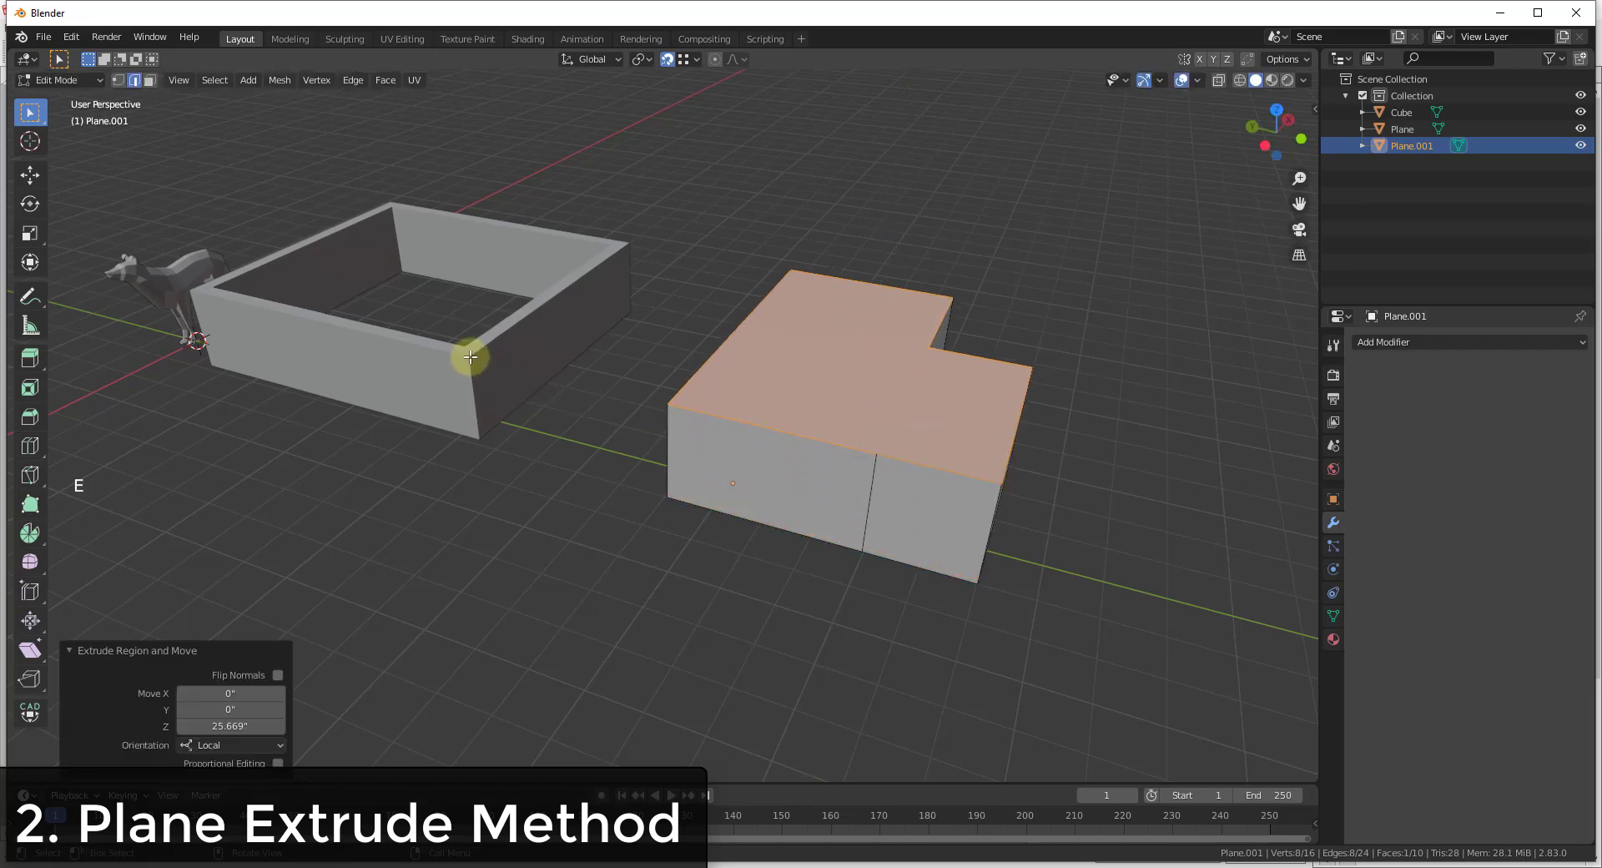
{"action": "left_click", "coordinate": [890, 359]}
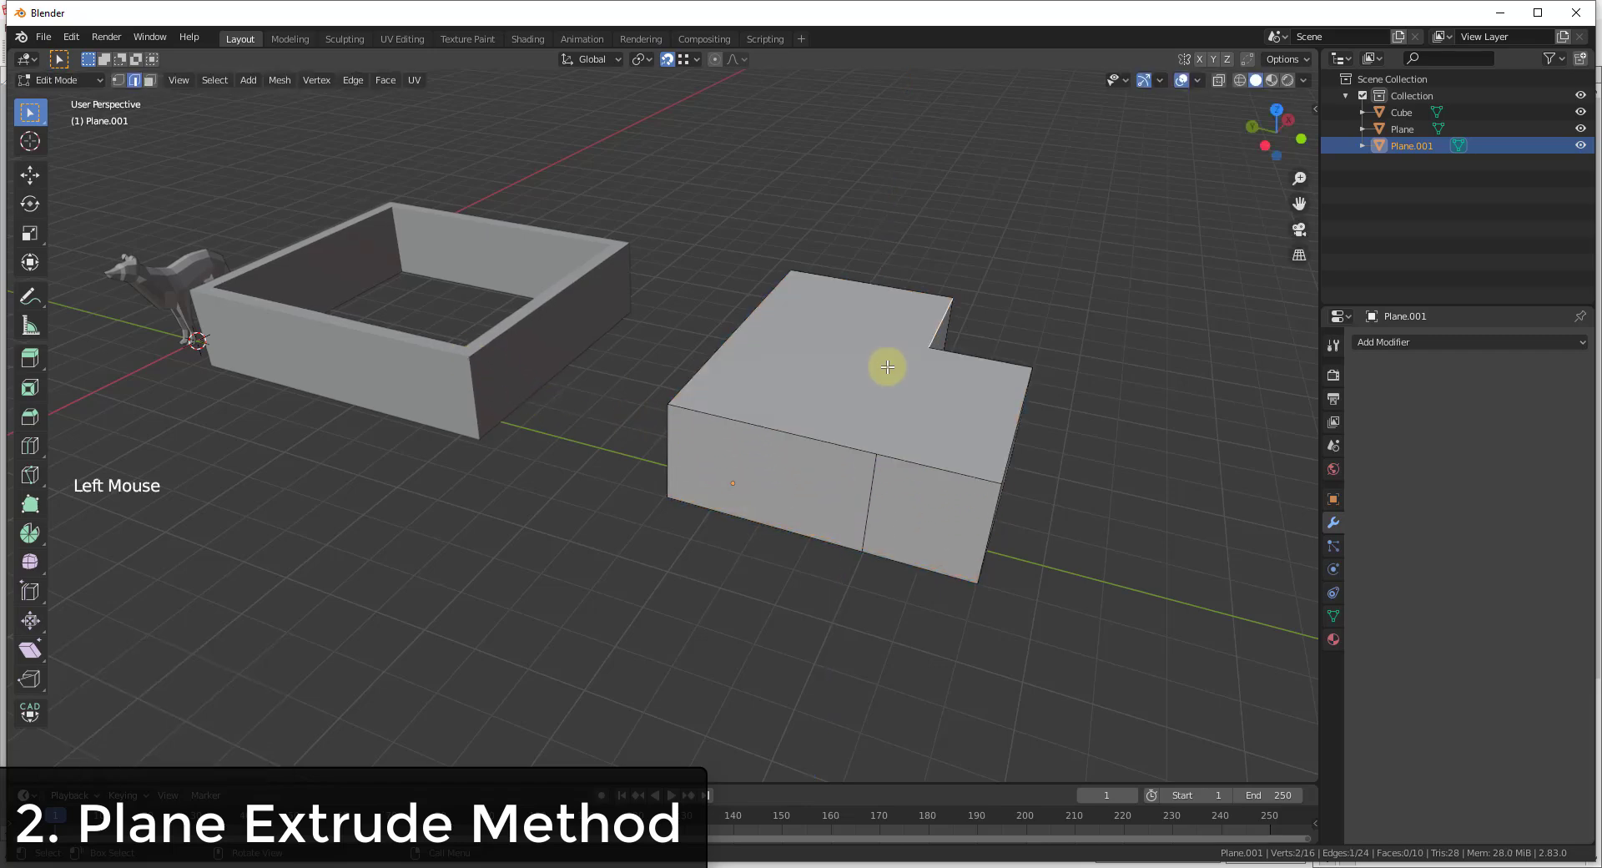
{"action": "key", "text": "3"}
{"action": "left_click", "coordinate": [885, 368]}
{"action": "key", "text": "Delete"}
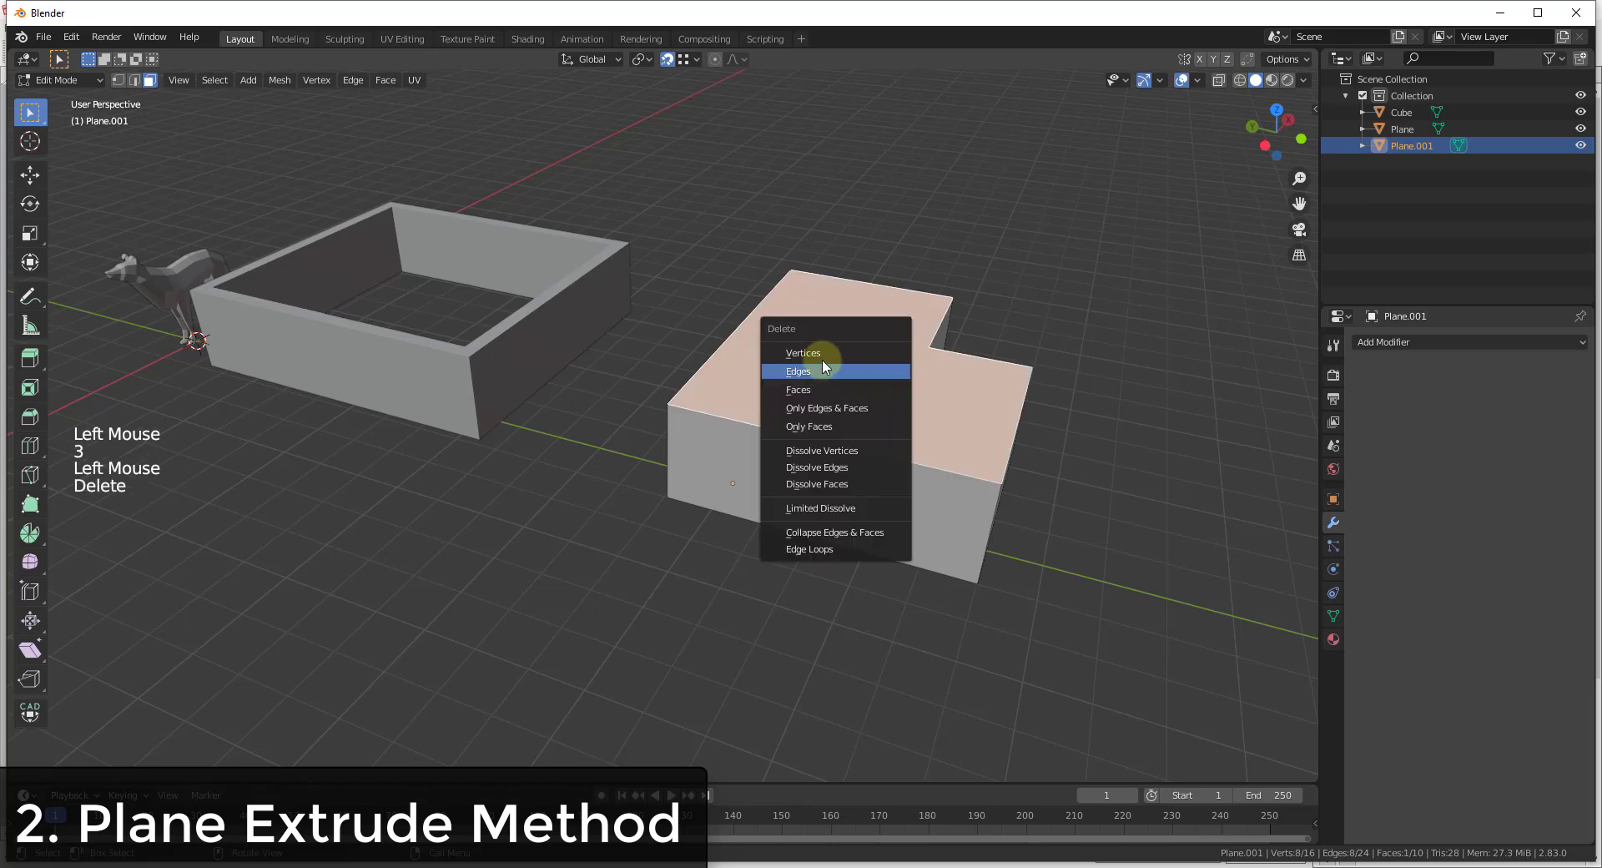
{"action": "left_click", "coordinate": [808, 387]}
Delete the block's floor face, then select the front wall face
{"action": "left_click", "coordinate": [830, 393]}
{"action": "key", "text": "Delete"}
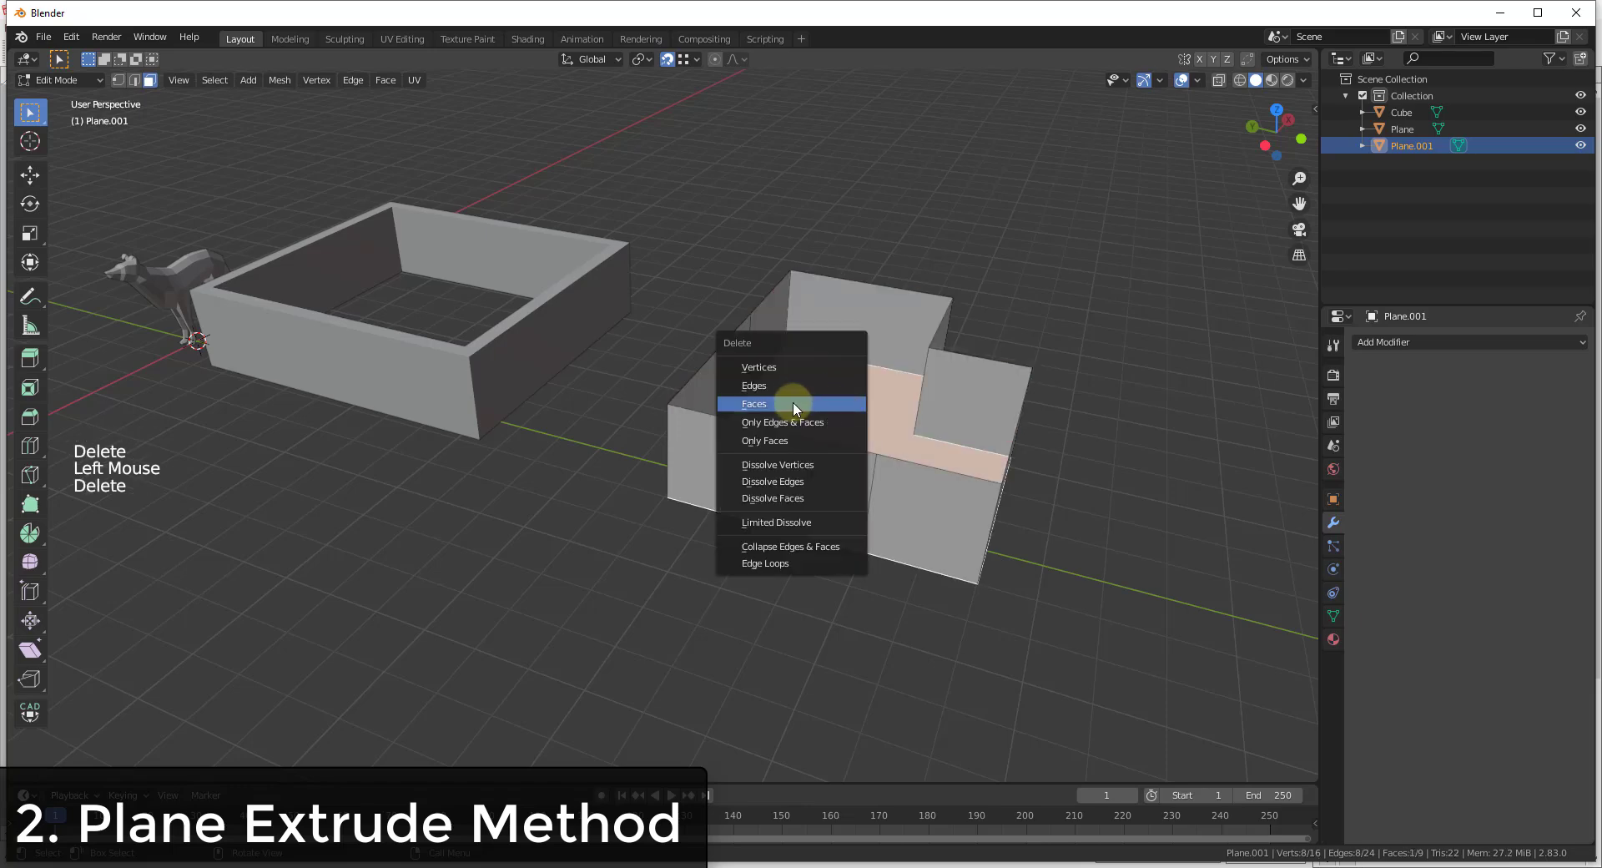
{"action": "left_click", "coordinate": [819, 401]}
{"action": "key", "text": "a"}
{"action": "key", "text": "alt+a"}
{"action": "middle_click_drag", "start_coordinate": [1013, 418], "coordinate": [976, 399]}
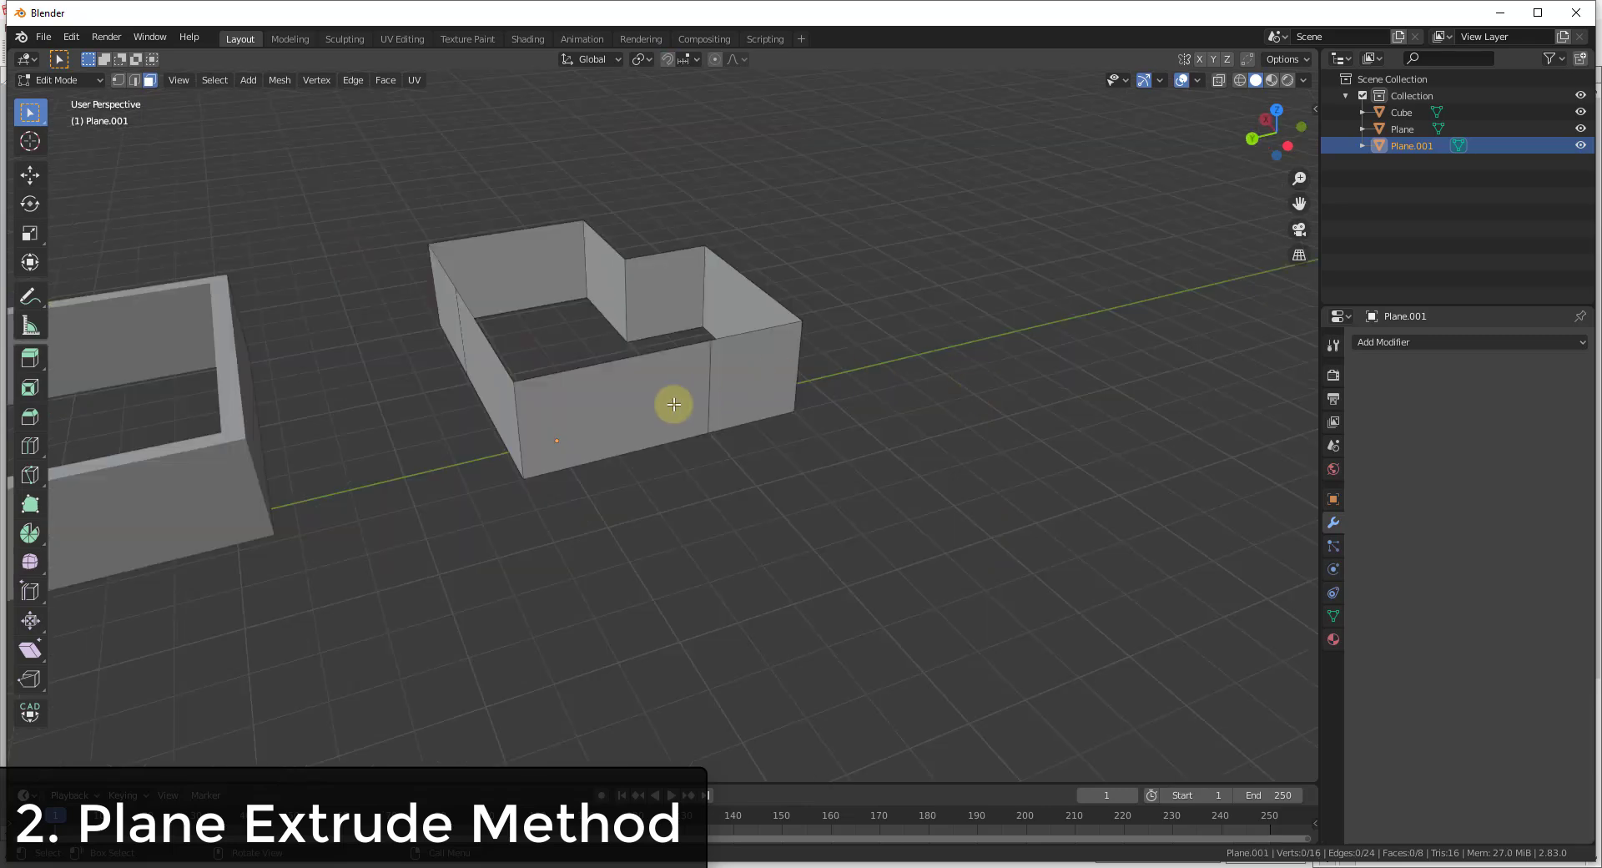
{"action": "left_click", "coordinate": [599, 397]}
{"action": "scroll", "coordinate": [735, 392], "scroll_direction": "down", "scroll_amount": 2}
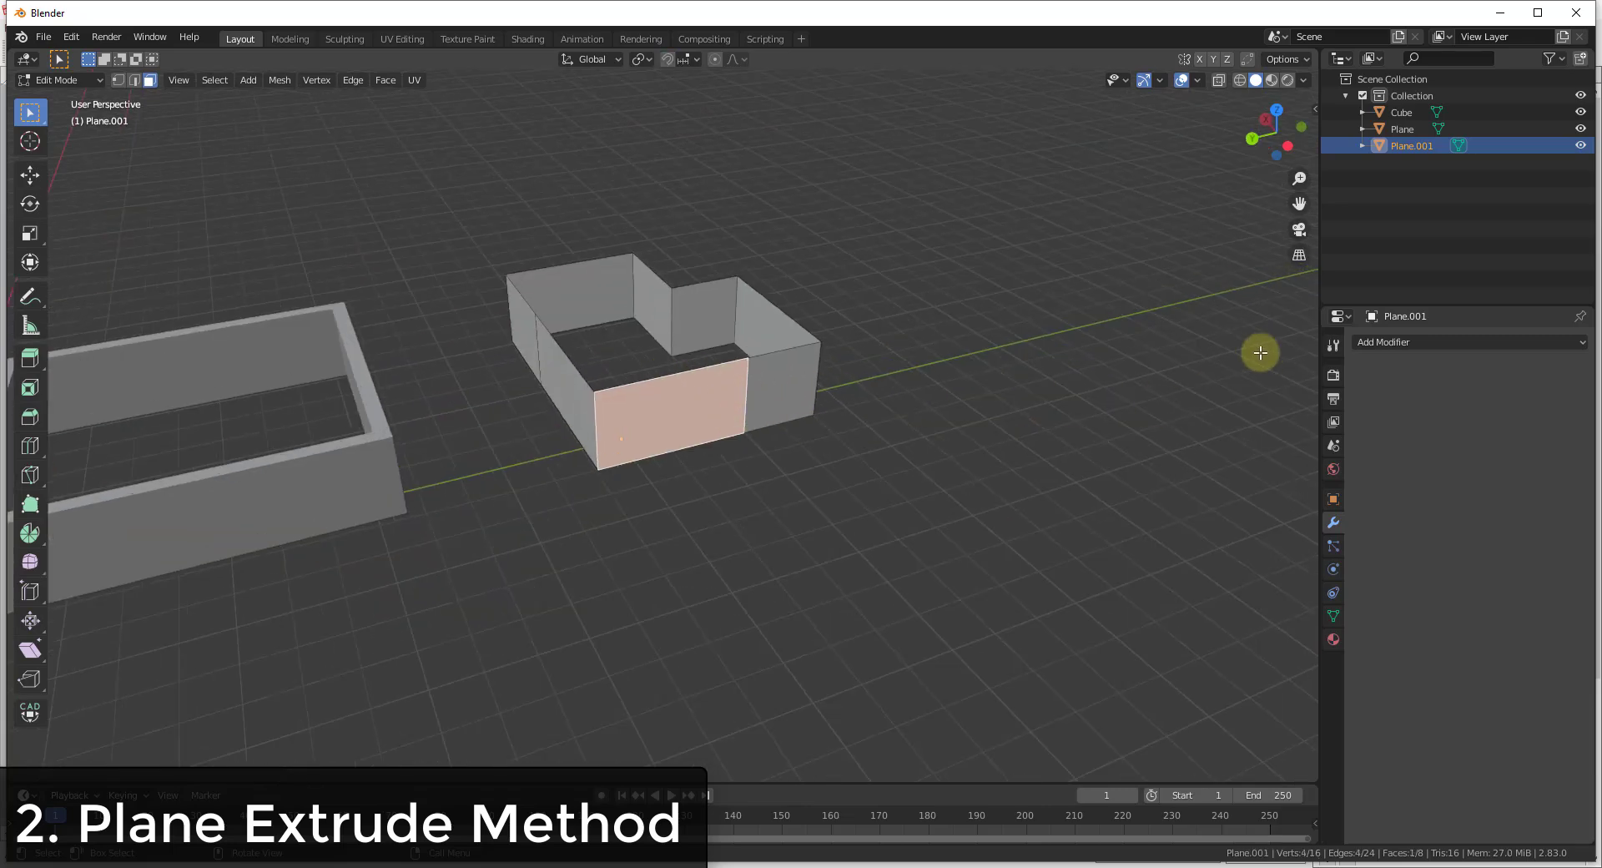
Add a Solidify modifier to all wall faces with a 6-inch thickness
{"action": "key", "text": "a"}
{"action": "left_click", "coordinate": [1395, 342]}
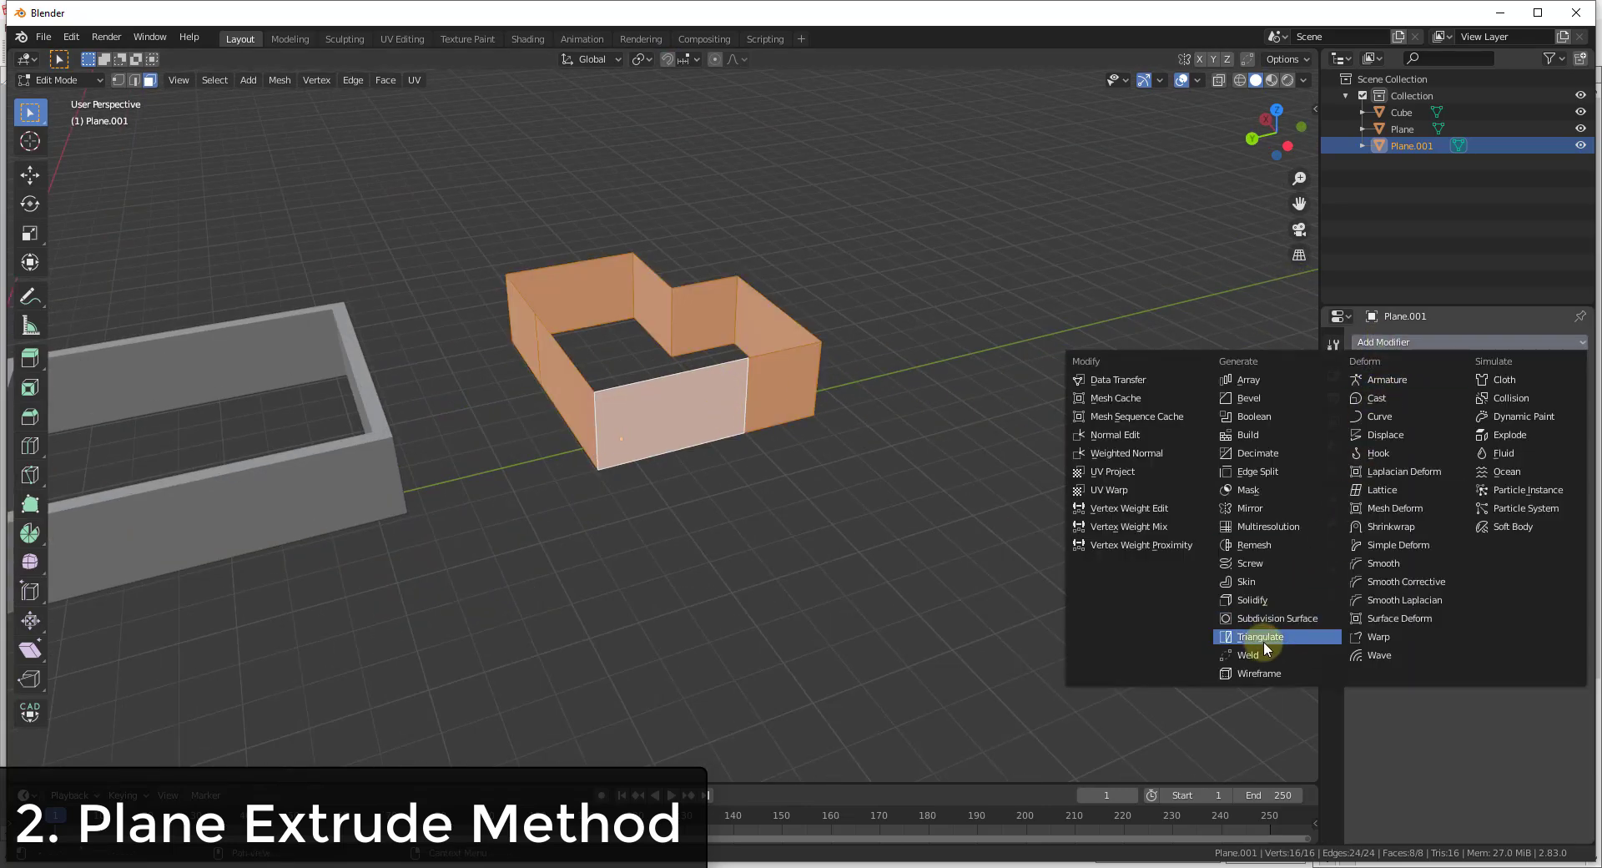
{"action": "left_click", "coordinate": [1252, 600]}
{"action": "scroll", "coordinate": [734, 368], "scroll_direction": "up", "scroll_amount": 3}
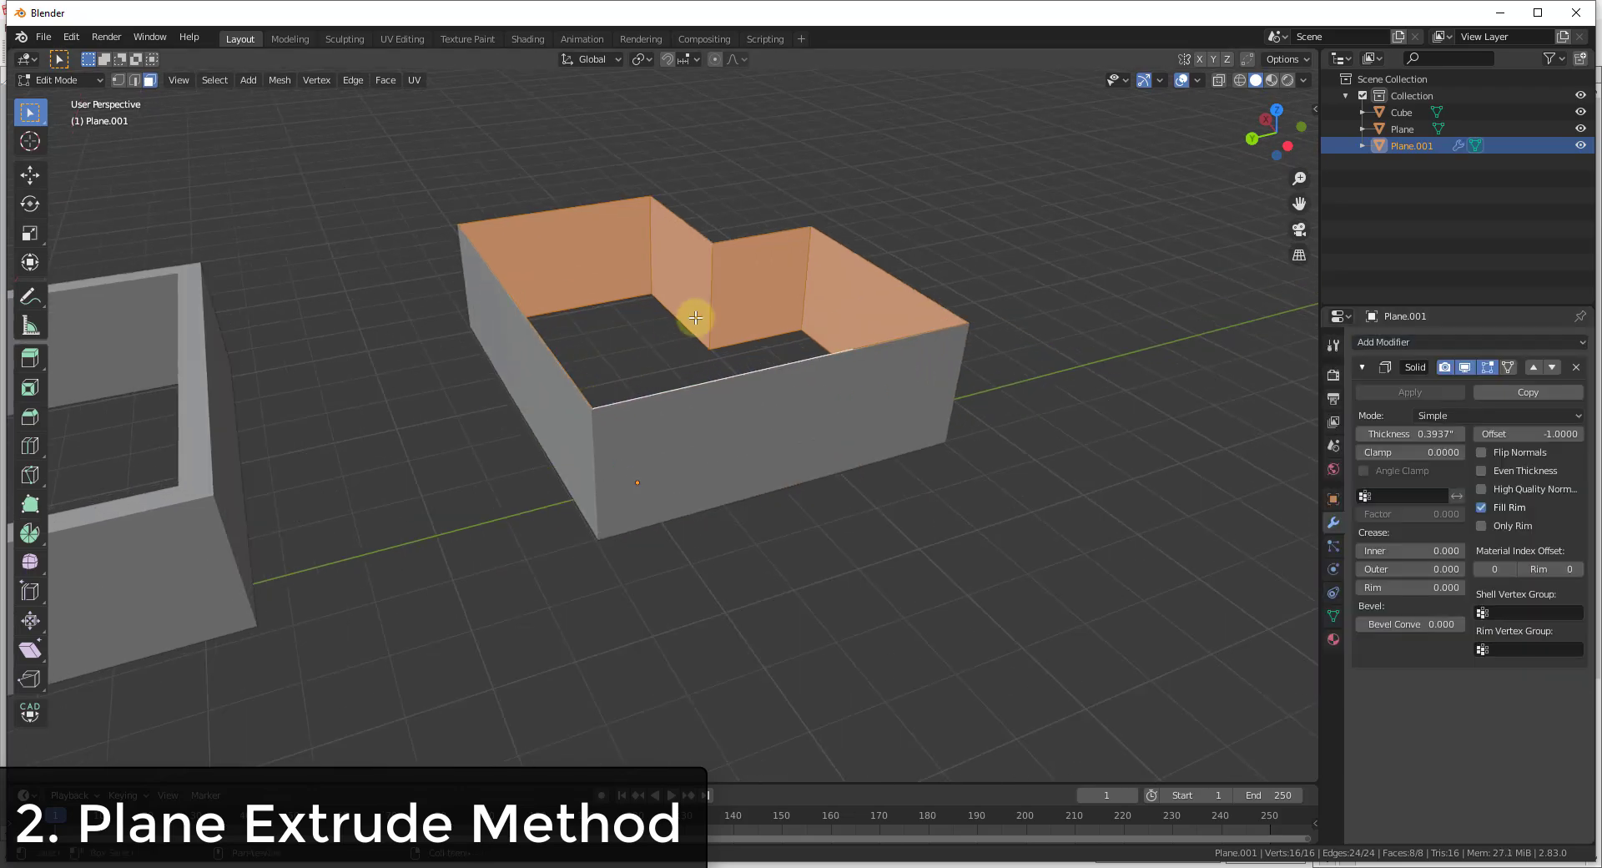
{"action": "double_click", "coordinate": [1394, 434]}
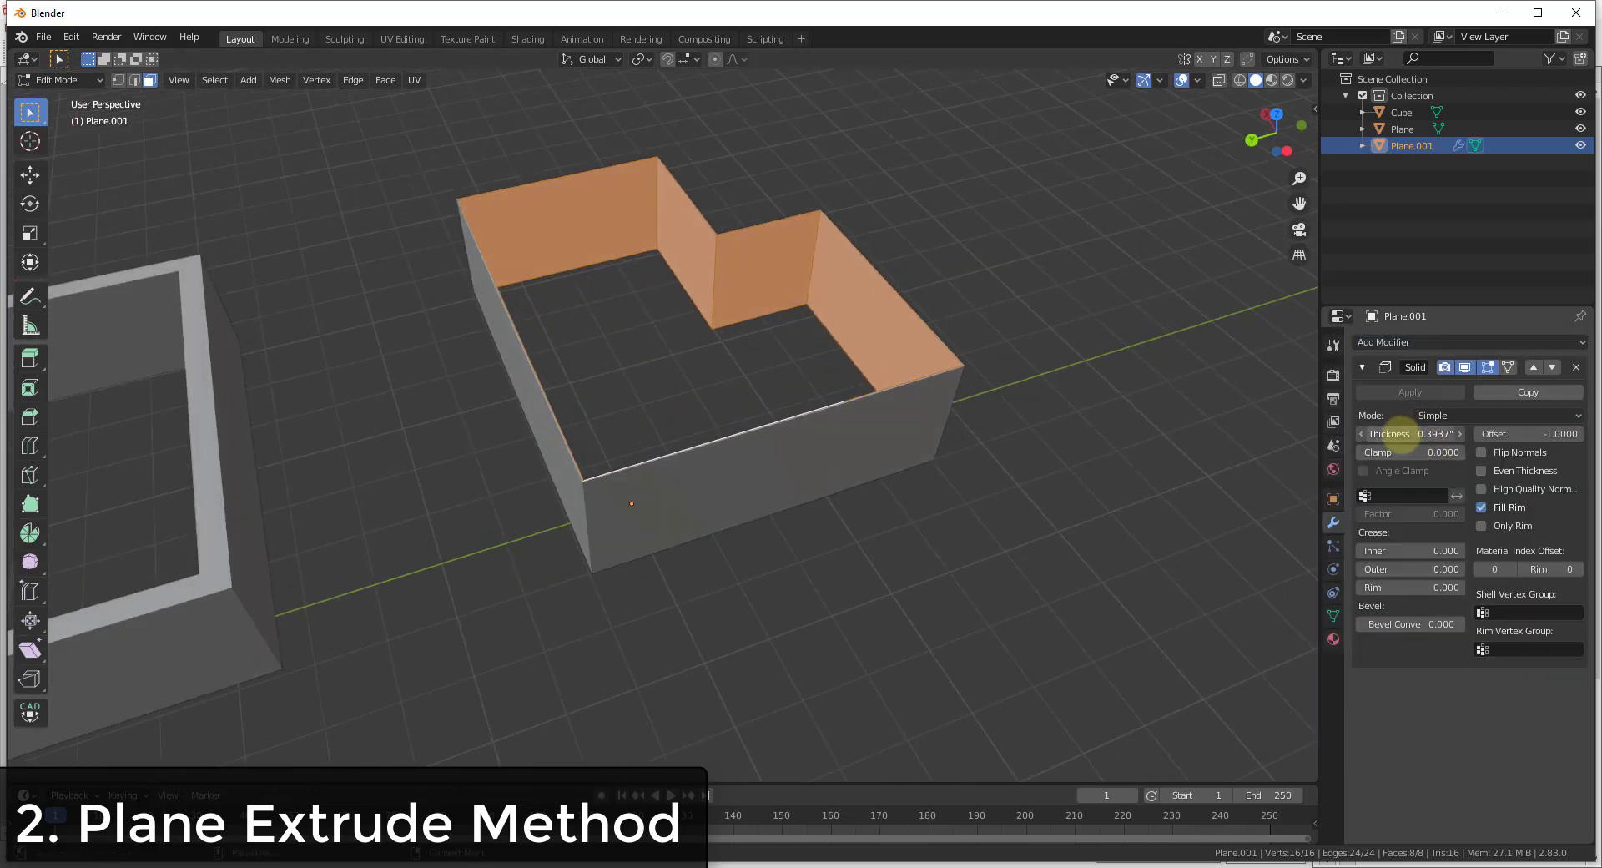
{"action": "type", "text": "6"}
{"action": "key", "text": "Return"}
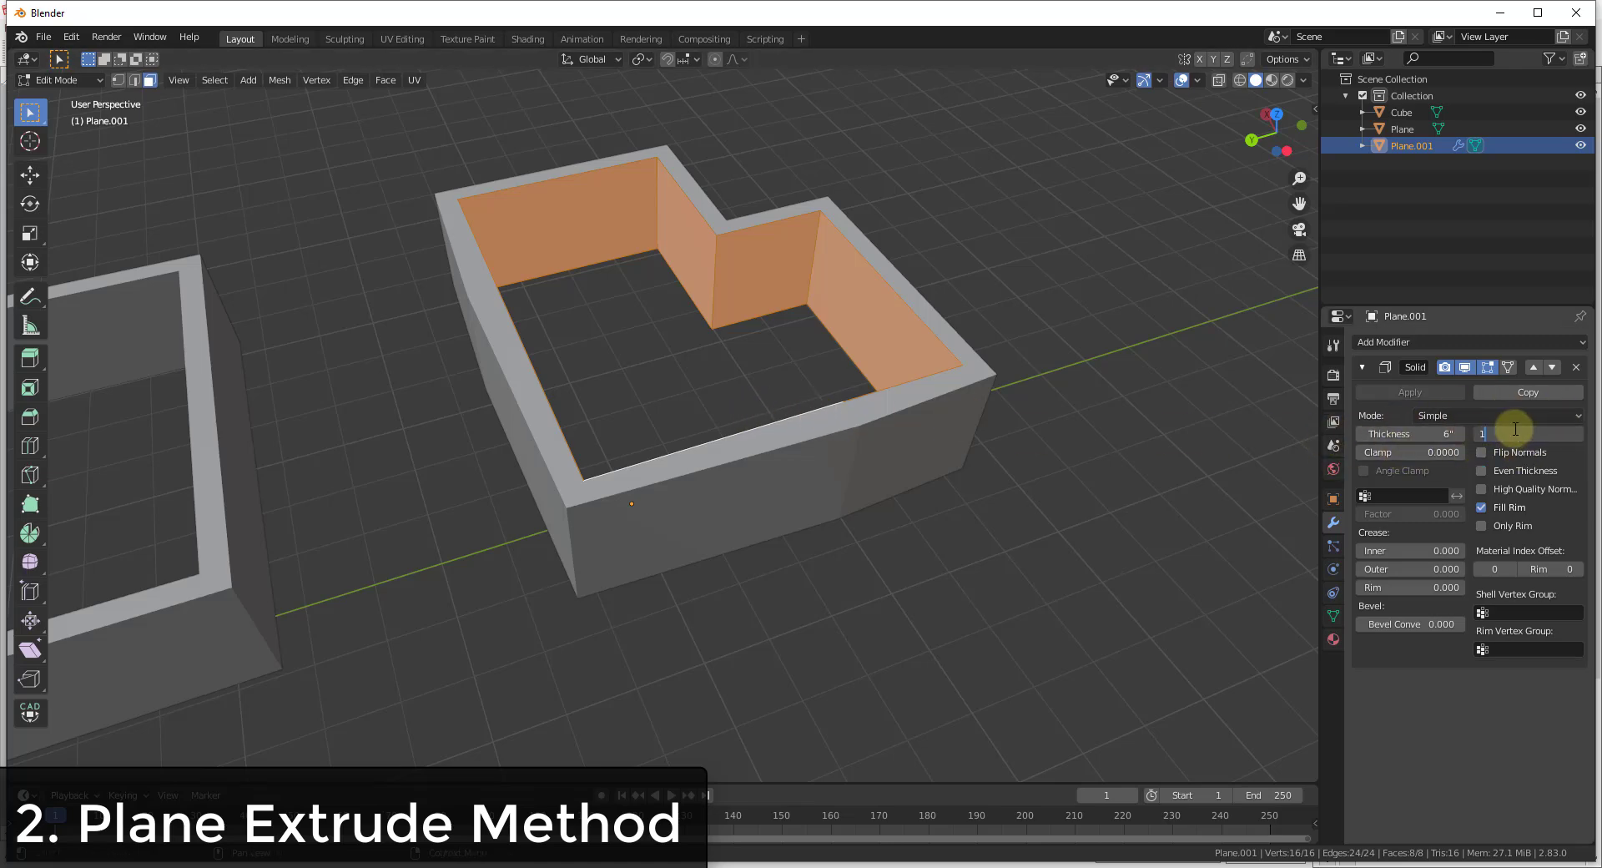
Set Solidify offset to 1, enable Even Thickness, and reduce the thickness to 4 5/8
{"action": "left_click", "coordinate": [1516, 429]}
{"action": "type", "text": "1"}
{"action": "key", "text": "Return"}
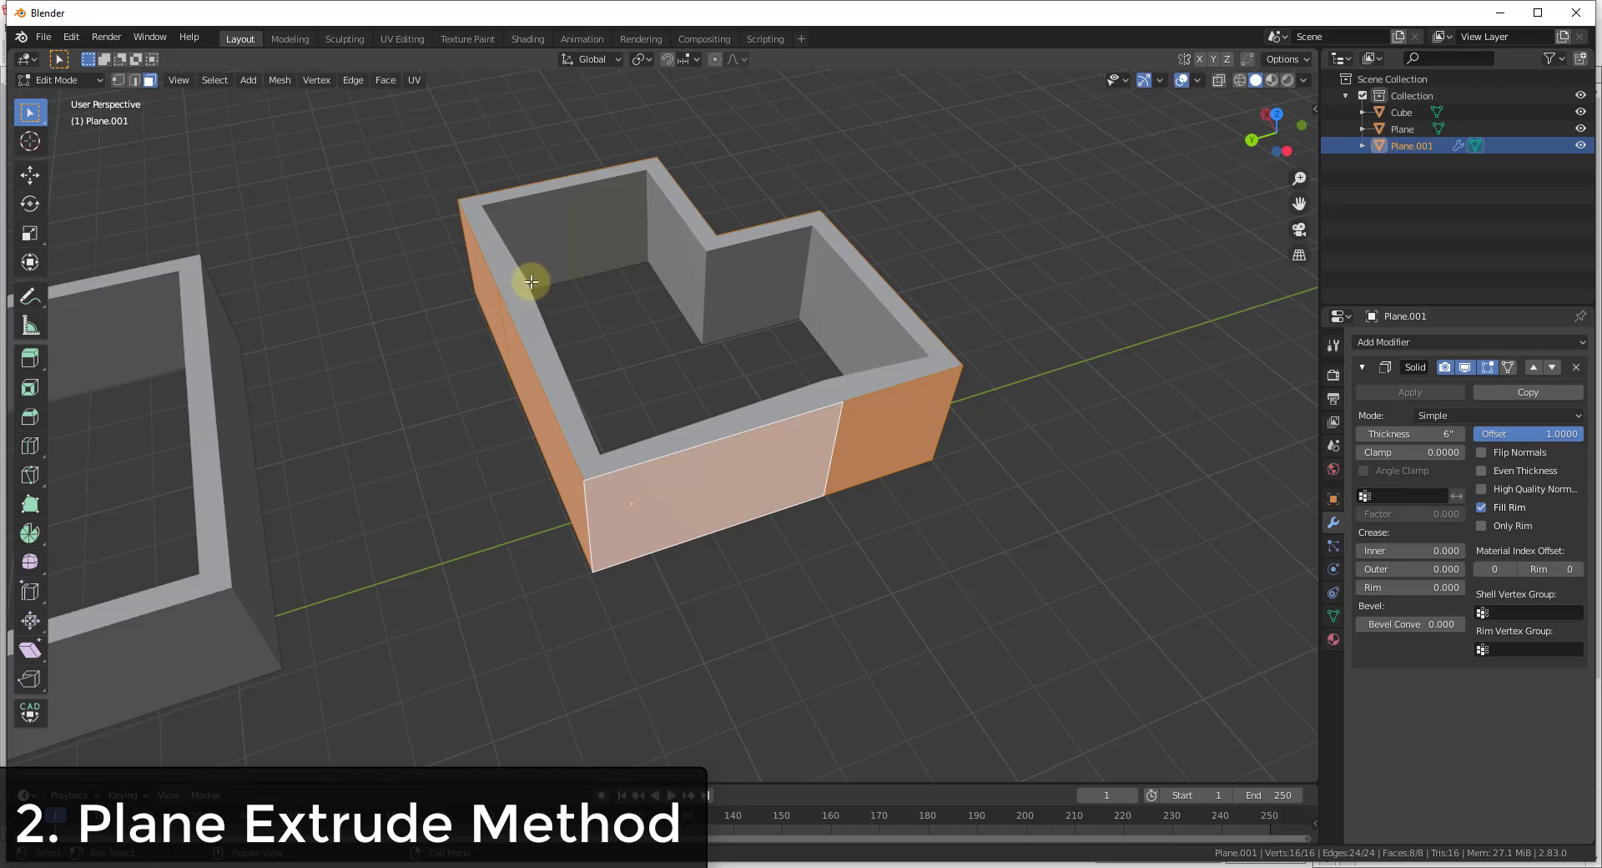
{"action": "left_click", "coordinate": [1482, 470]}
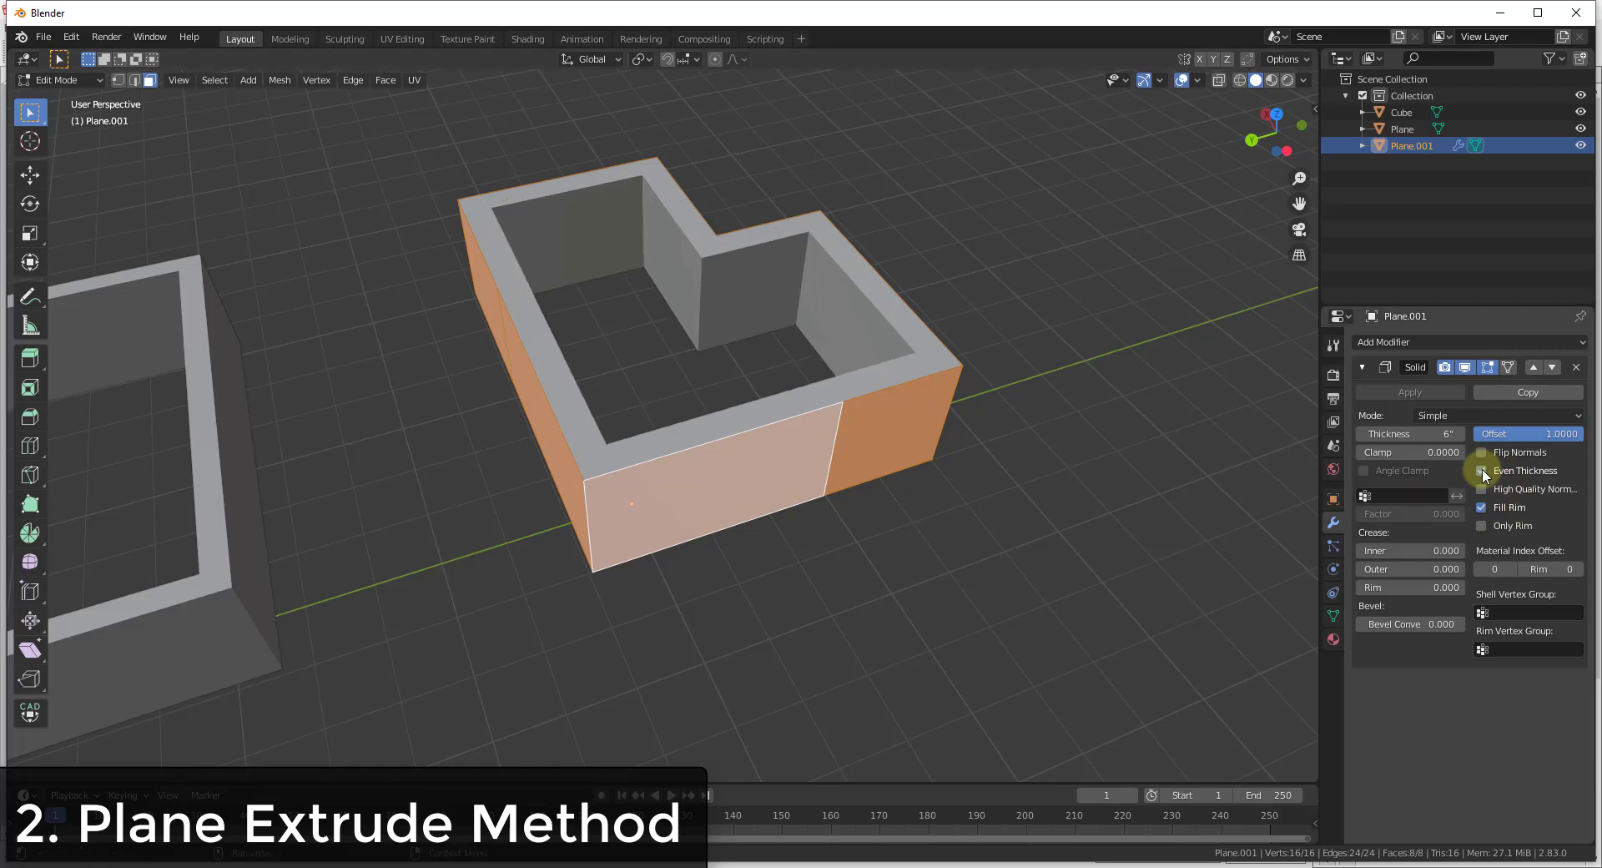
{"action": "left_click", "coordinate": [1421, 434]}
{"action": "type", "text": "4 5/8"}
{"action": "key", "text": "Return"}
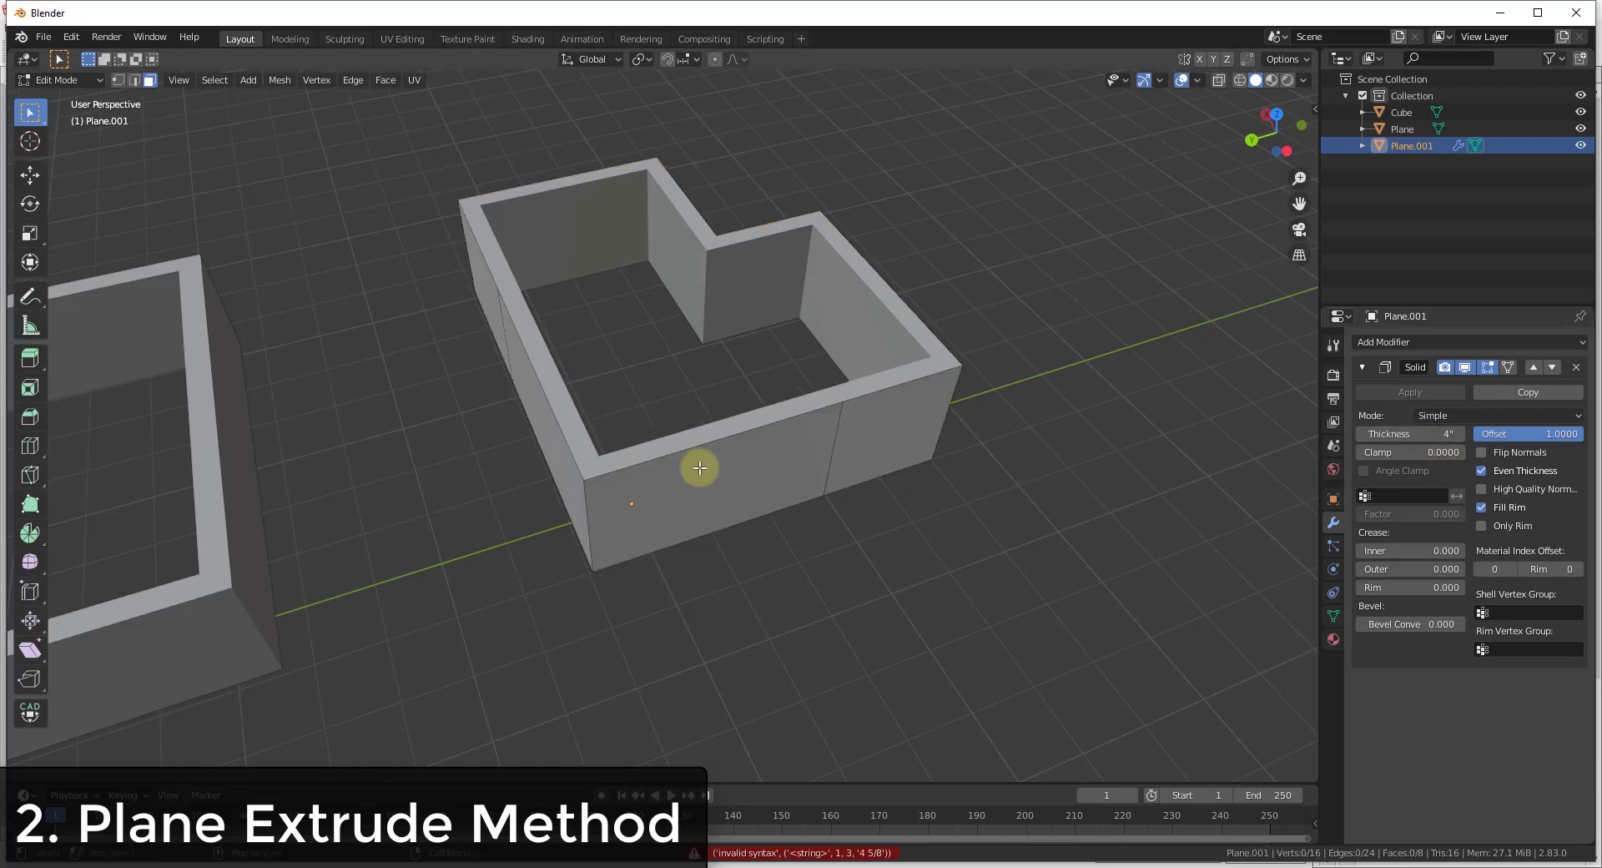
{"action": "middle_click_drag", "start_coordinate": [702, 464], "coordinate": [640, 408]}
Orbit and pan the view to inspect both walled meshes
{"action": "scroll", "coordinate": [715, 472], "scroll_direction": "up", "scroll_amount": 1}
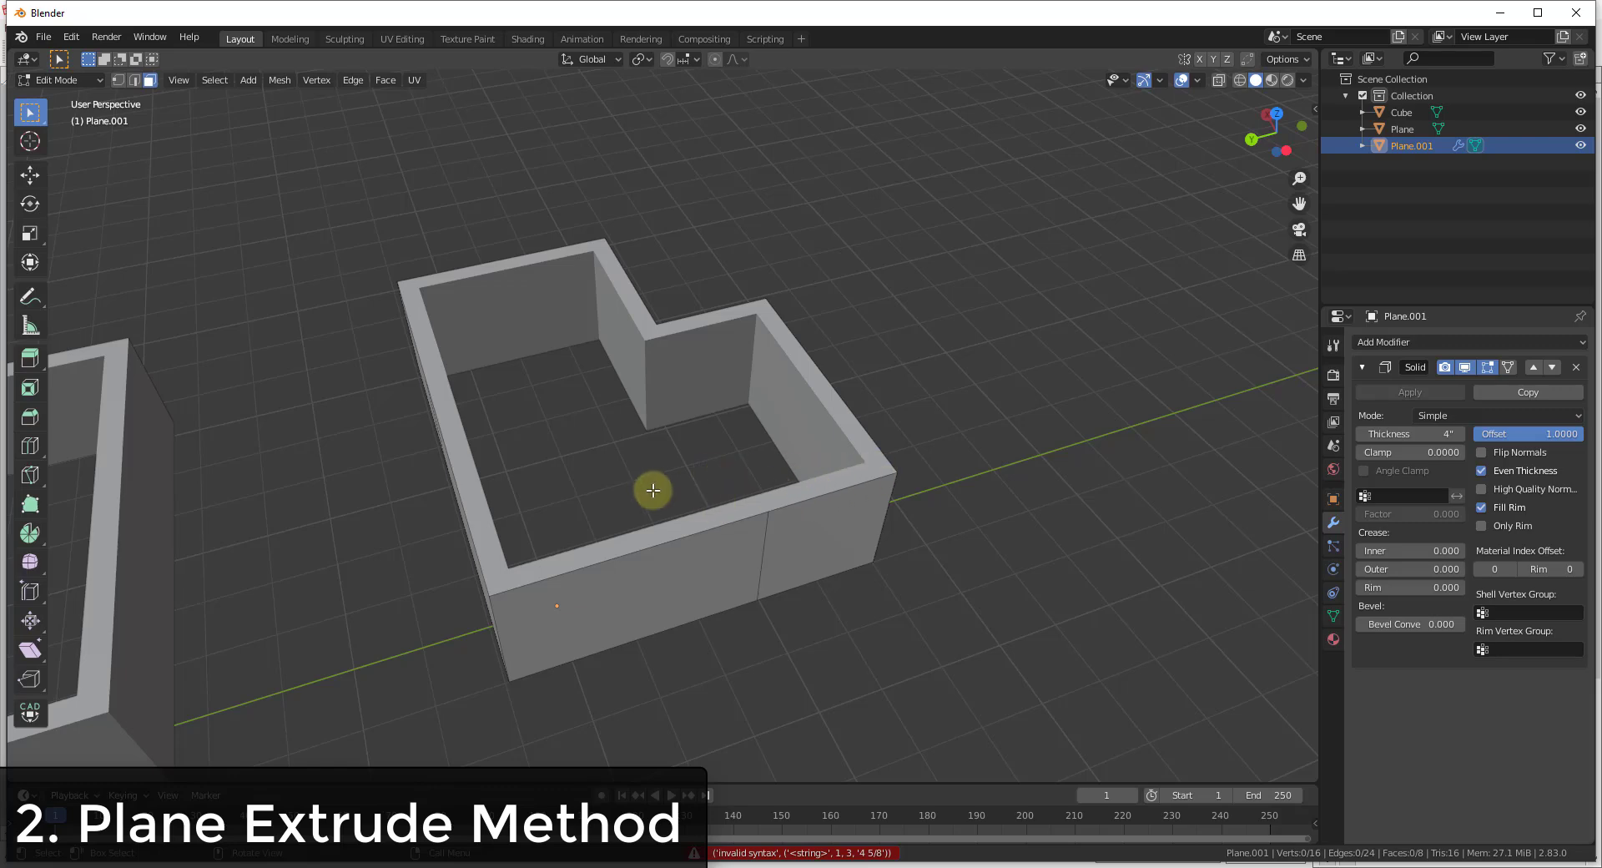
{"action": "scroll", "coordinate": [784, 442], "scroll_direction": "down", "scroll_amount": 5}
{"action": "scroll", "coordinate": [908, 367], "scroll_direction": "up", "scroll_amount": 1}
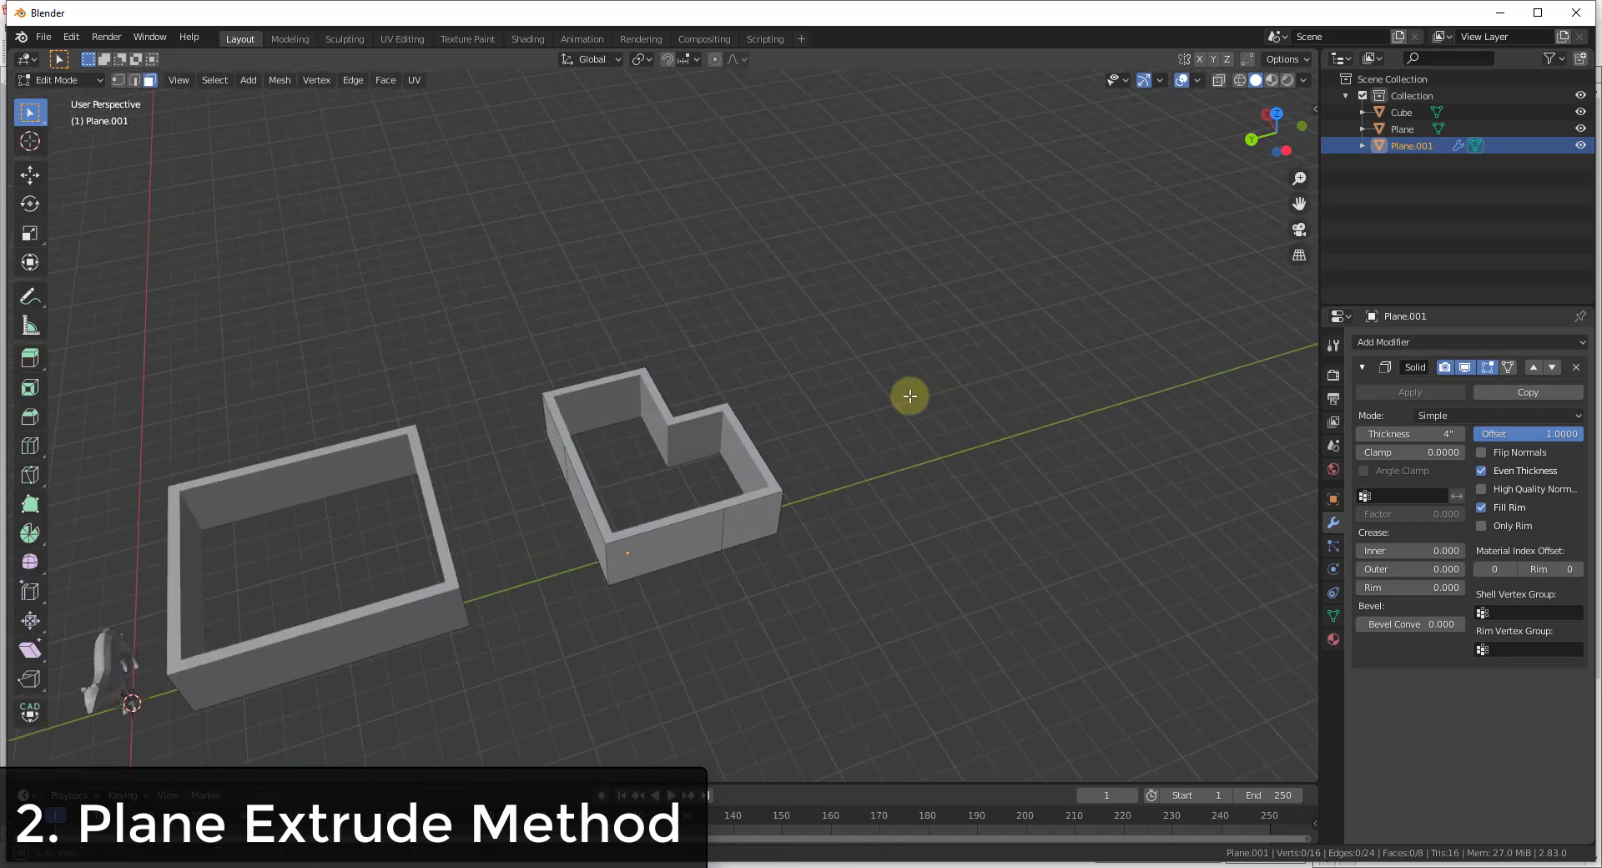
{"action": "middle_click_drag", "start_coordinate": [912, 397], "coordinate": [661, 311]}
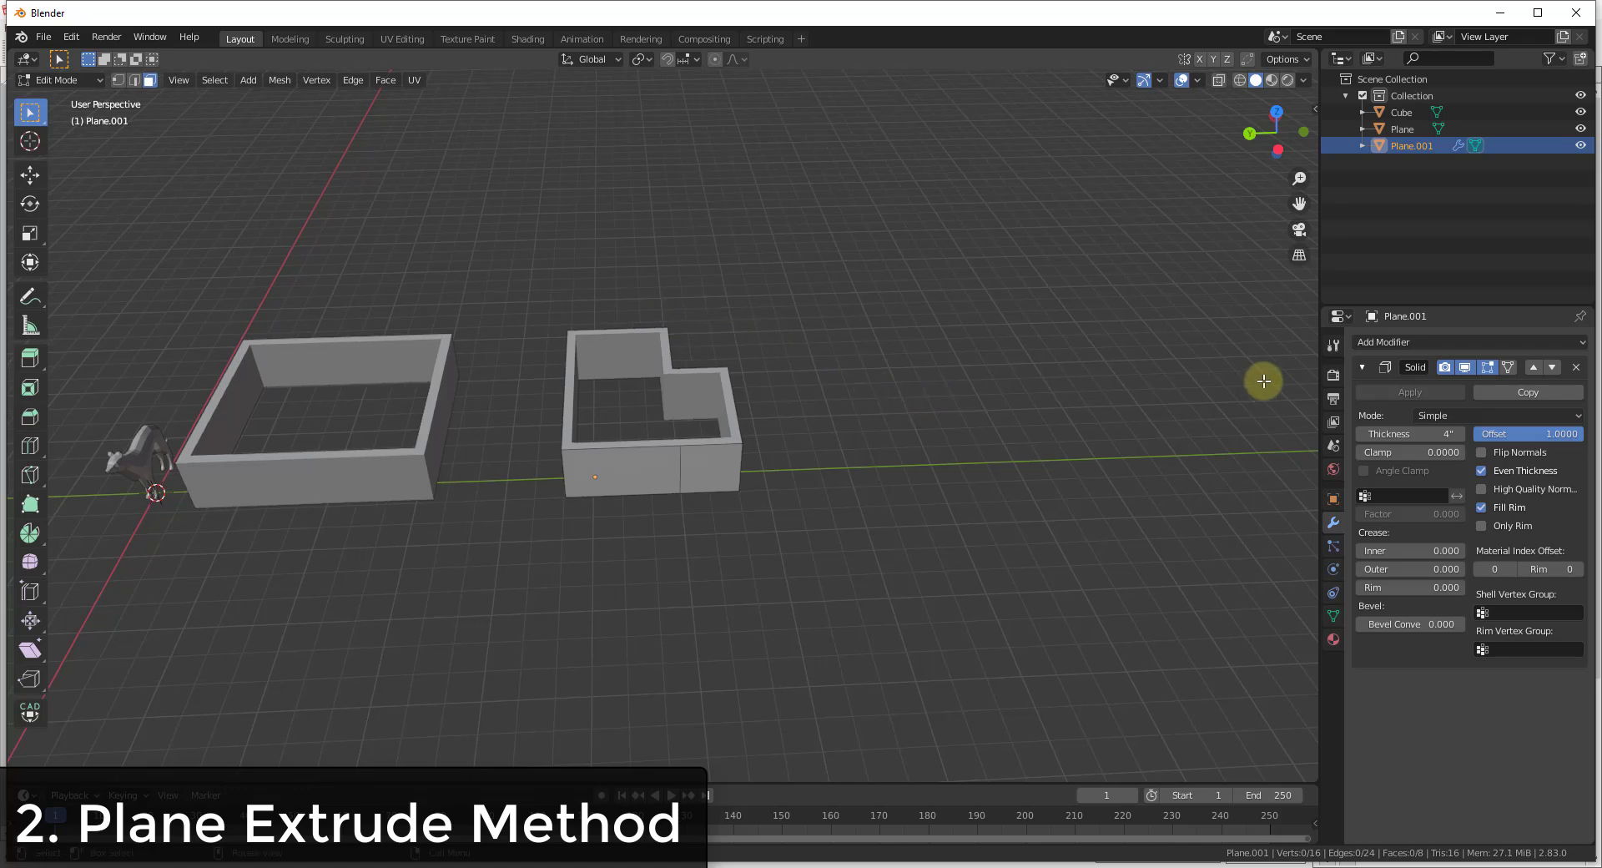
{"action": "middle_click_drag", "start_coordinate": [452, 408], "coordinate": [751, 478], "text": "shift"}
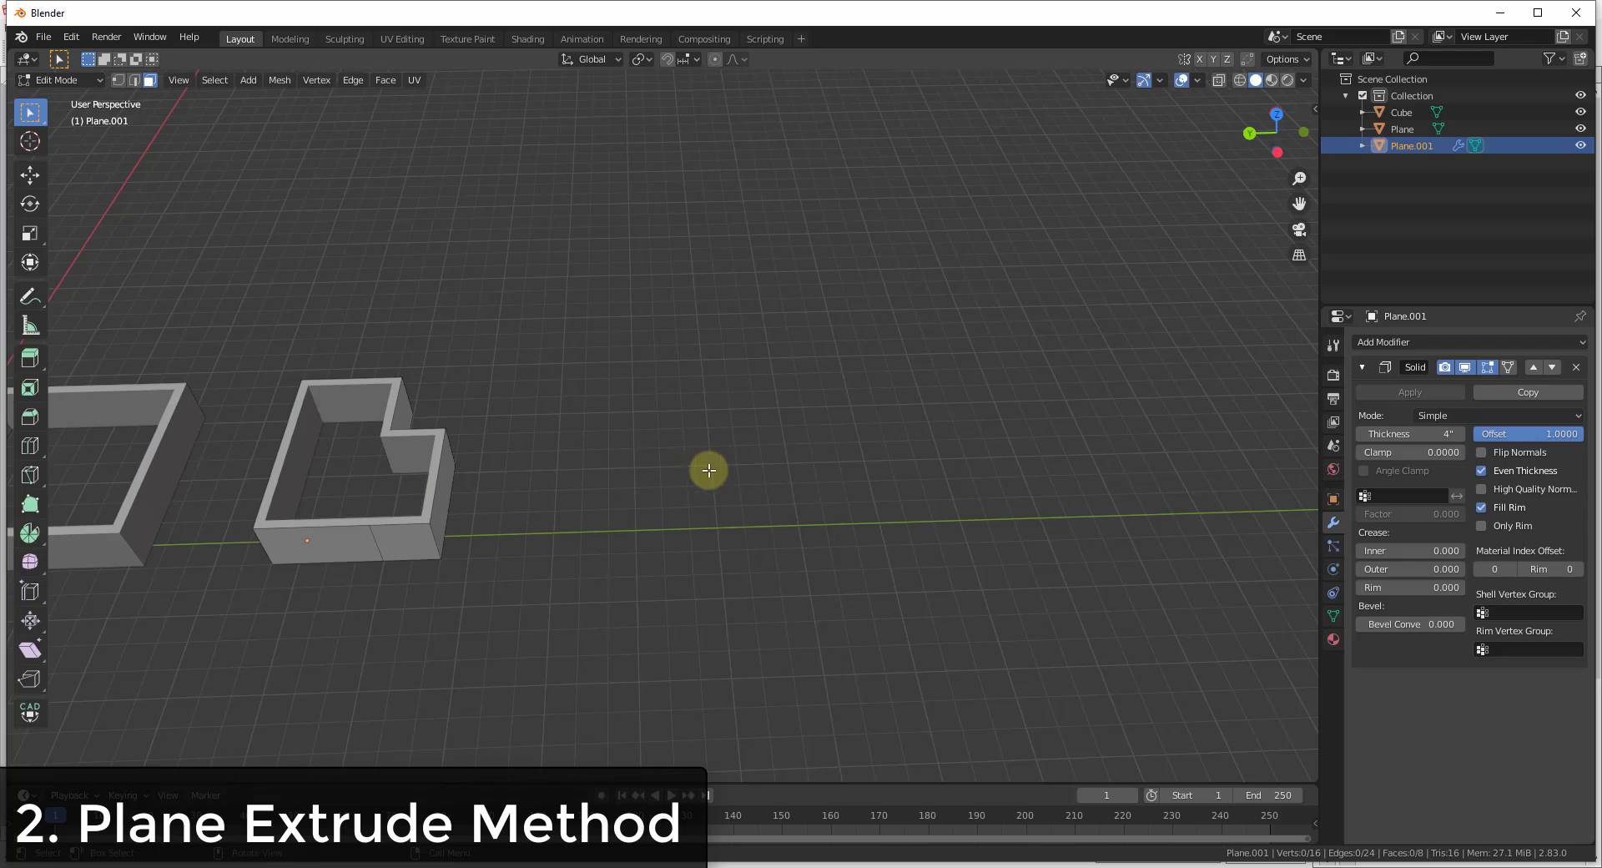
{"action": "middle_click_drag", "start_coordinate": [726, 446], "coordinate": [930, 414]}
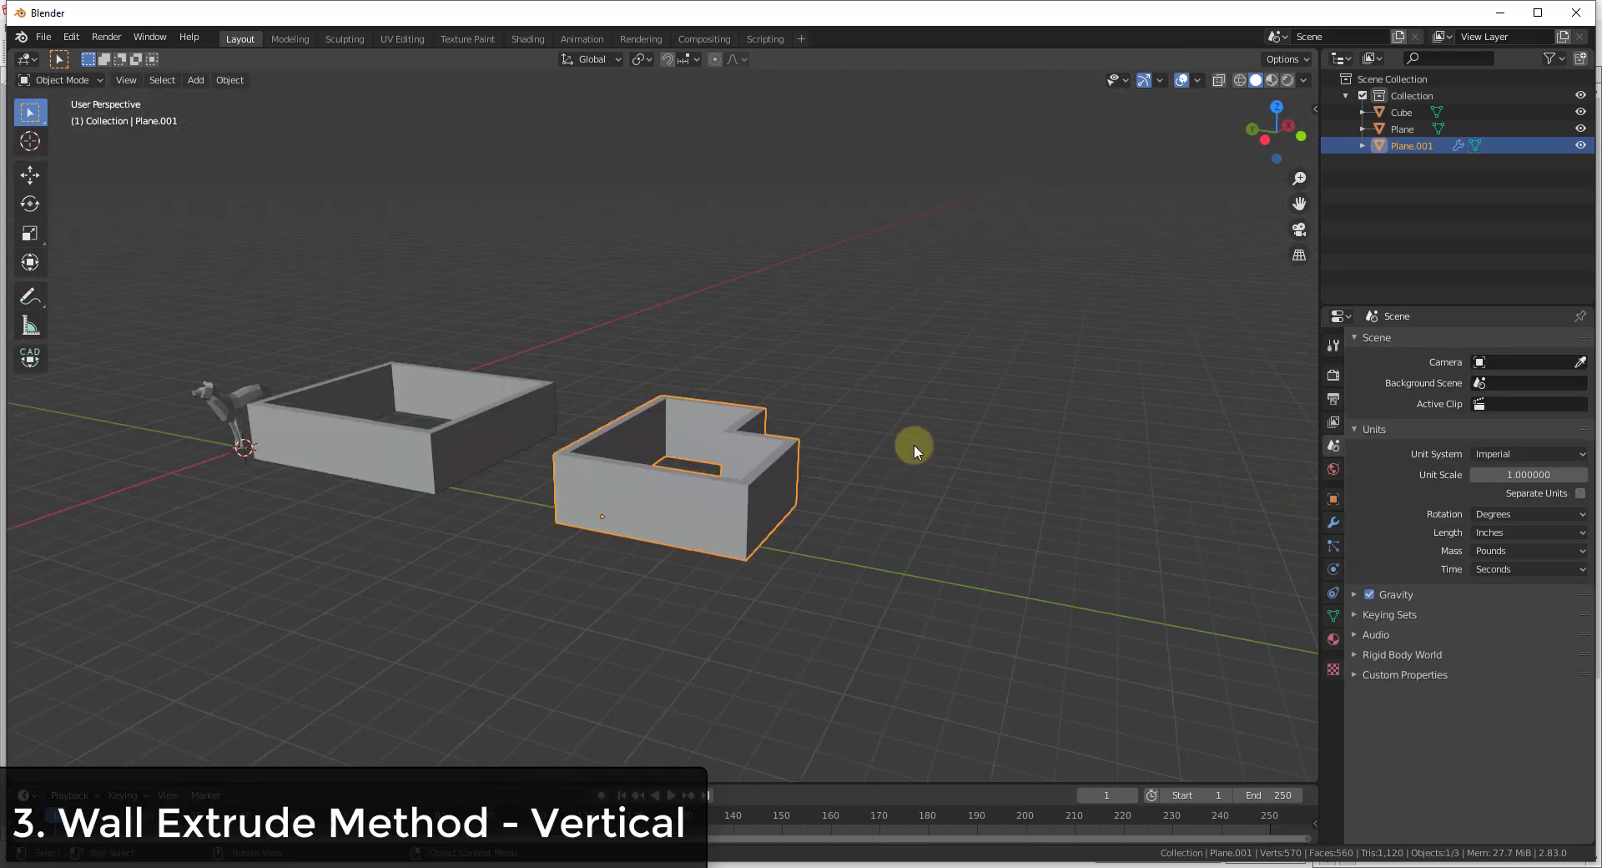
{"action": "middle_click_drag", "start_coordinate": [914, 444], "coordinate": [879, 490]}
Add a cube mesh with Size set to 6 inches
{"action": "key", "text": "shift+a"}
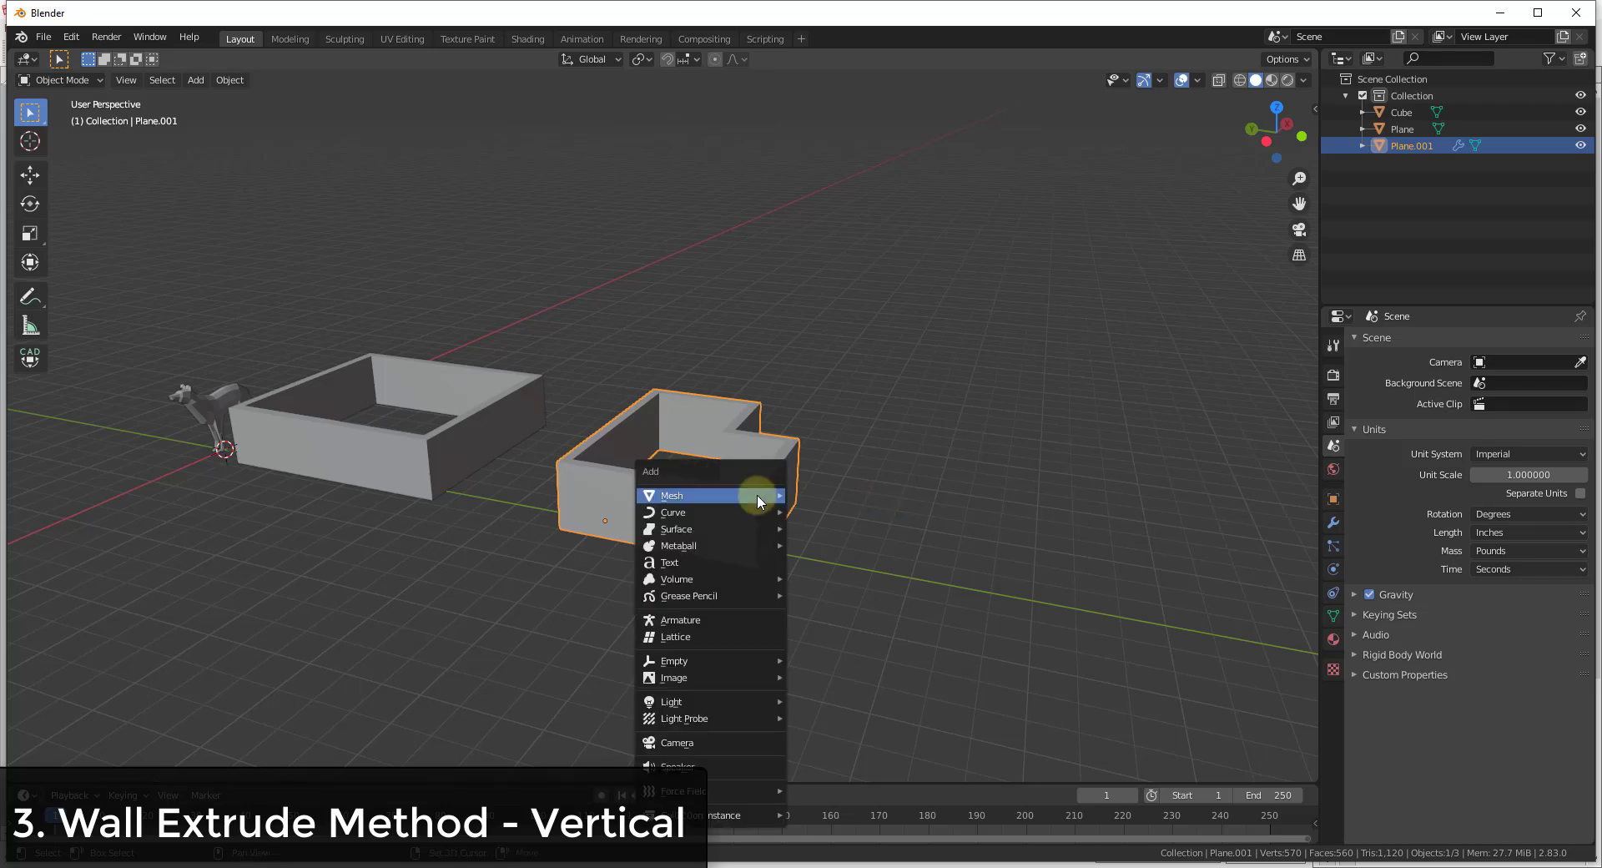
{"action": "mouse_move", "coordinate": [758, 496]}
{"action": "left_click", "coordinate": [838, 127]}
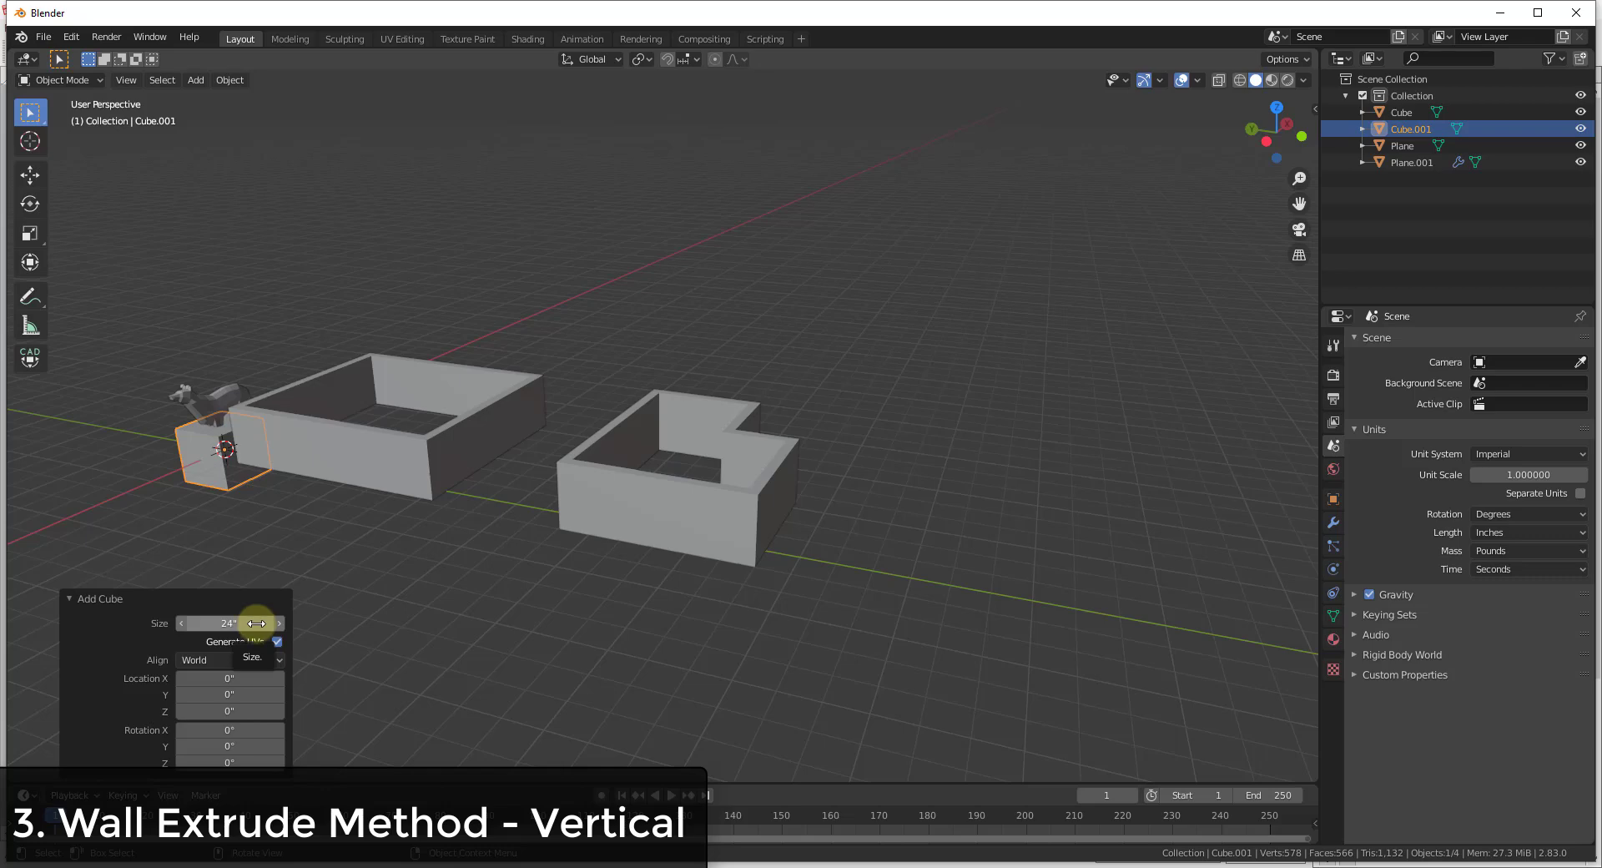
{"action": "left_click", "coordinate": [256, 623]}
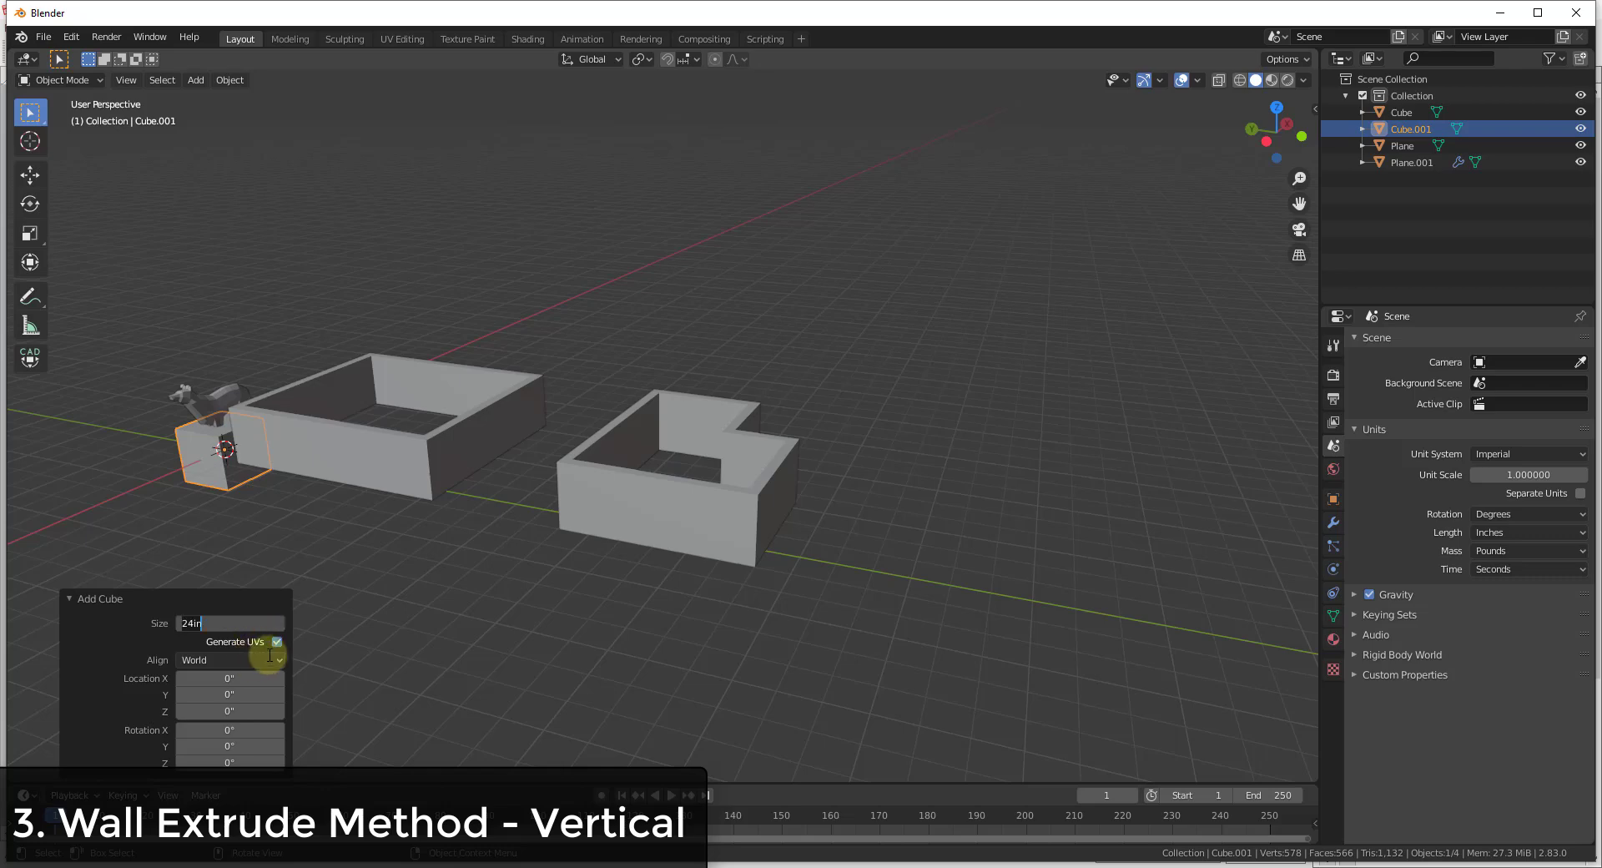
{"action": "type", "text": "6"}
{"action": "key", "text": "Return"}
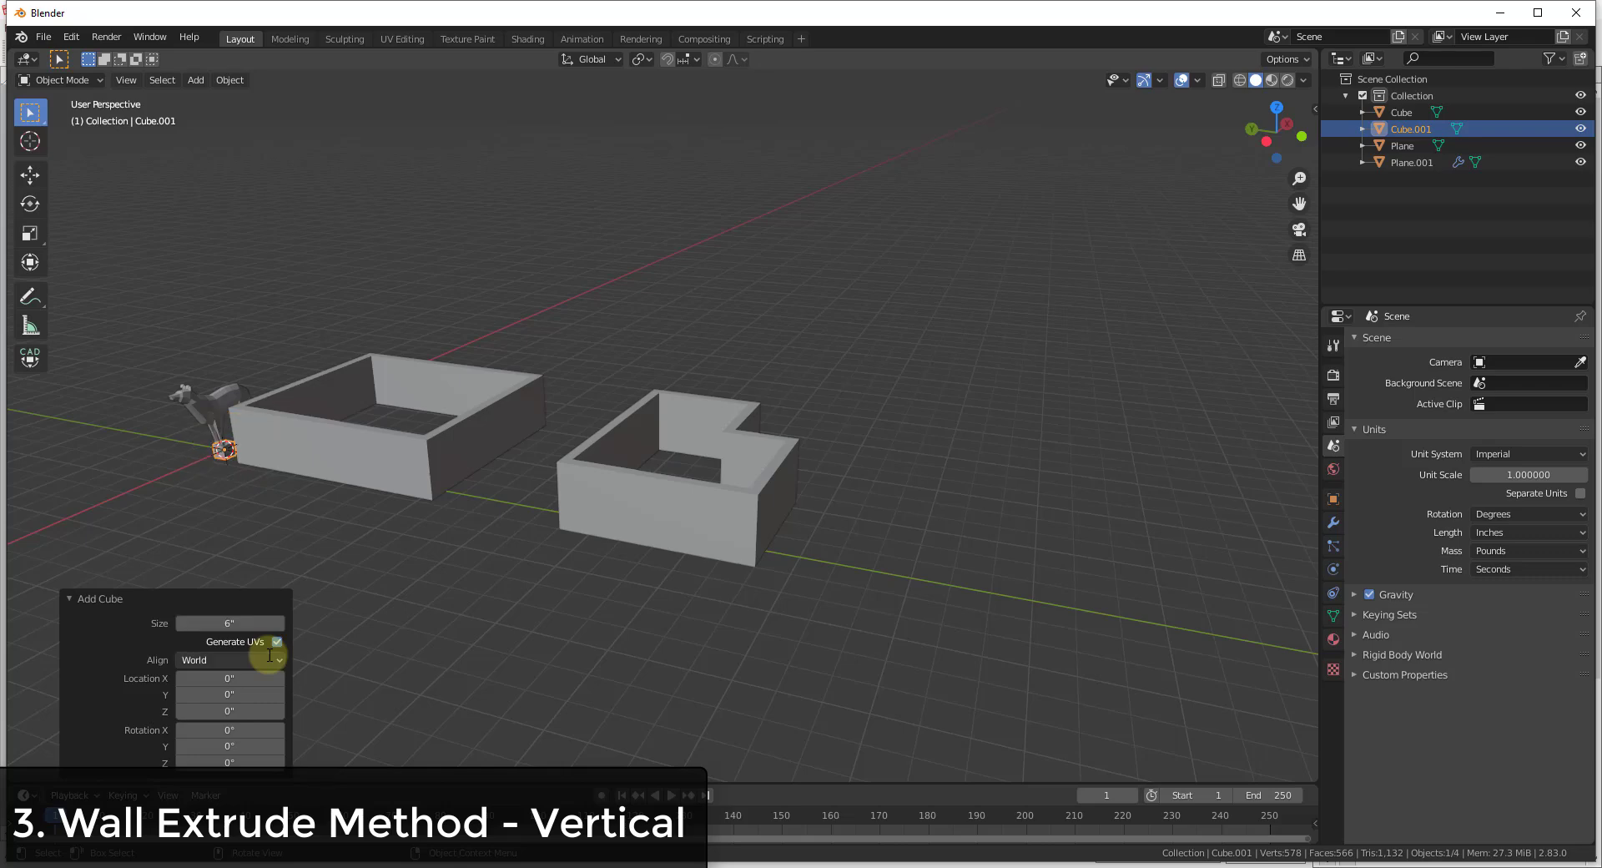
Move the new cube along X to sit in front of the L-shaped walls
{"action": "left_click", "coordinate": [226, 457]}
{"action": "left_click", "coordinate": [223, 452]}
{"action": "key", "text": "g"}
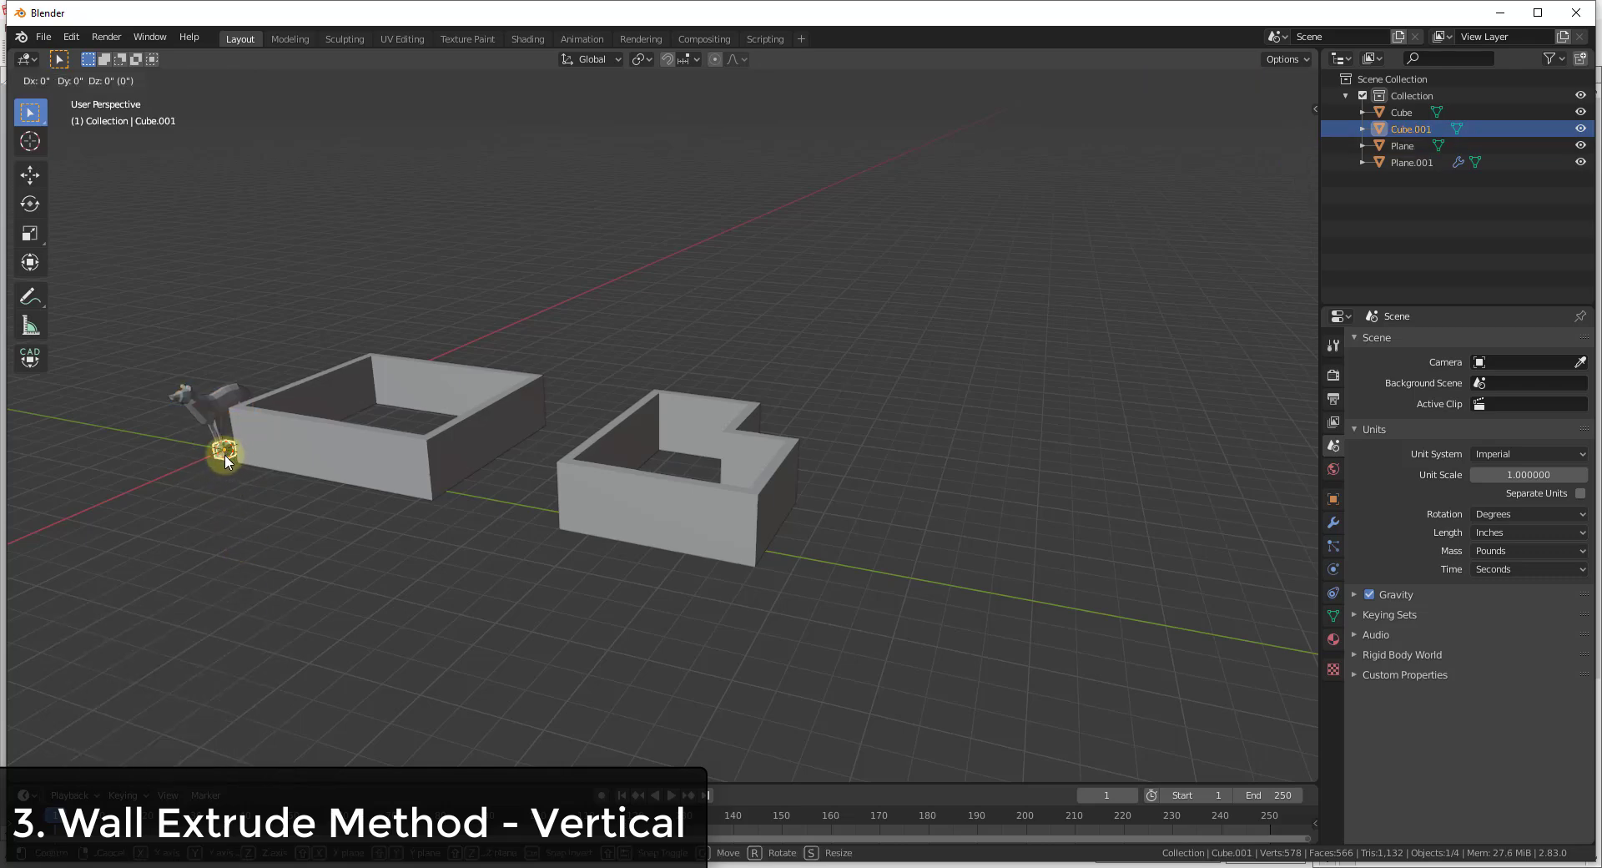
{"action": "key", "text": "x"}
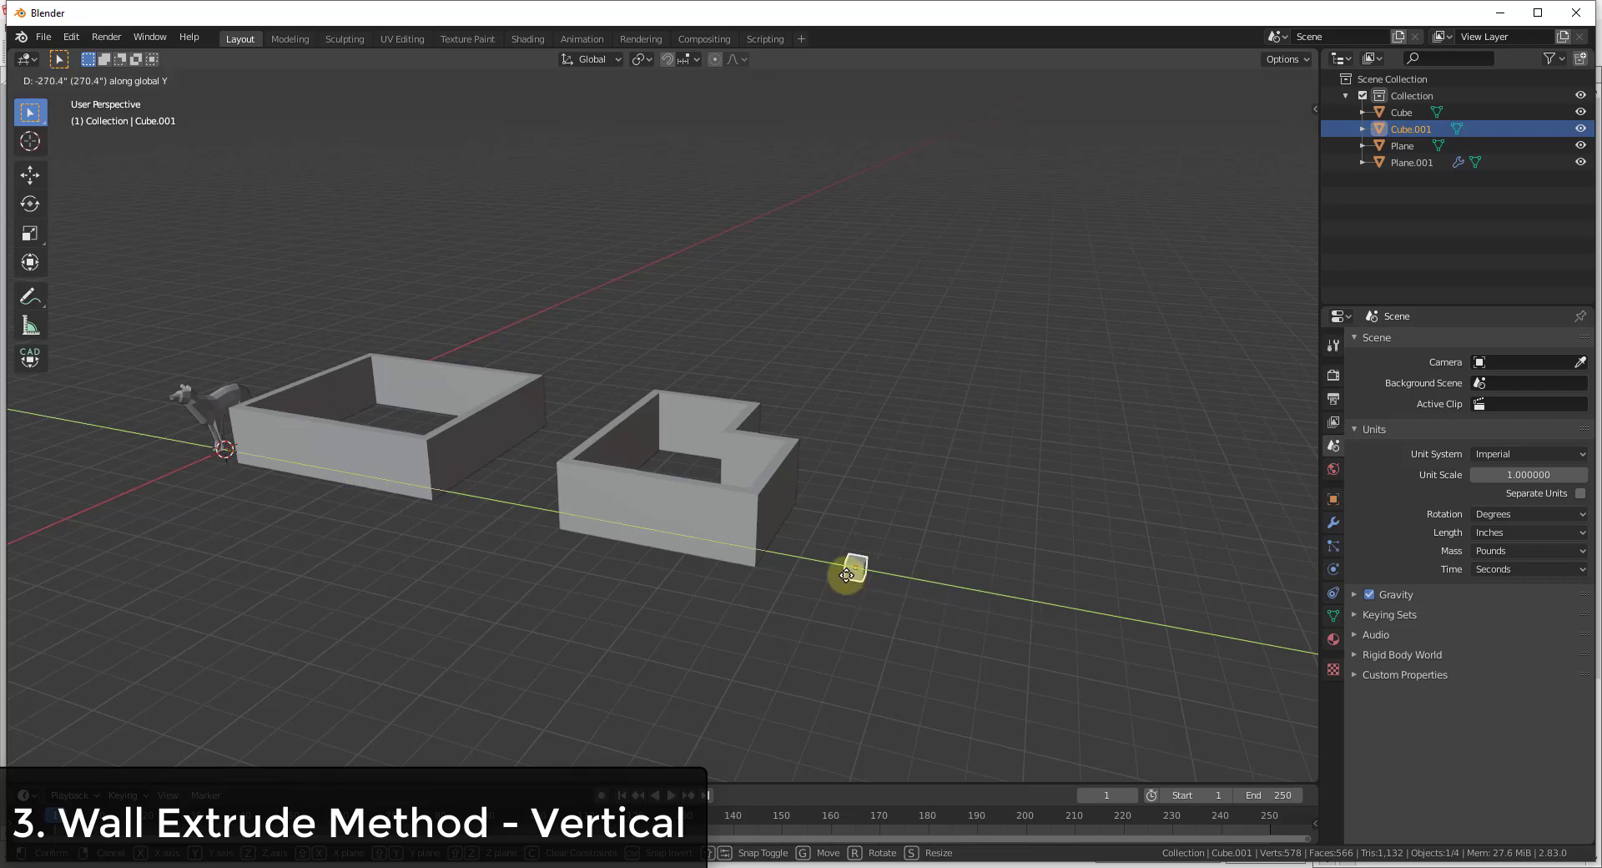
{"action": "left_click", "coordinate": [947, 573]}
{"action": "scroll", "coordinate": [804, 573], "scroll_direction": "up", "scroll_amount": 3}
Extrude the cube's top face upward in Edit Mode, cancelling a second extrusion
{"action": "key", "text": "Tab"}
{"action": "left_click", "coordinate": [793, 549]}
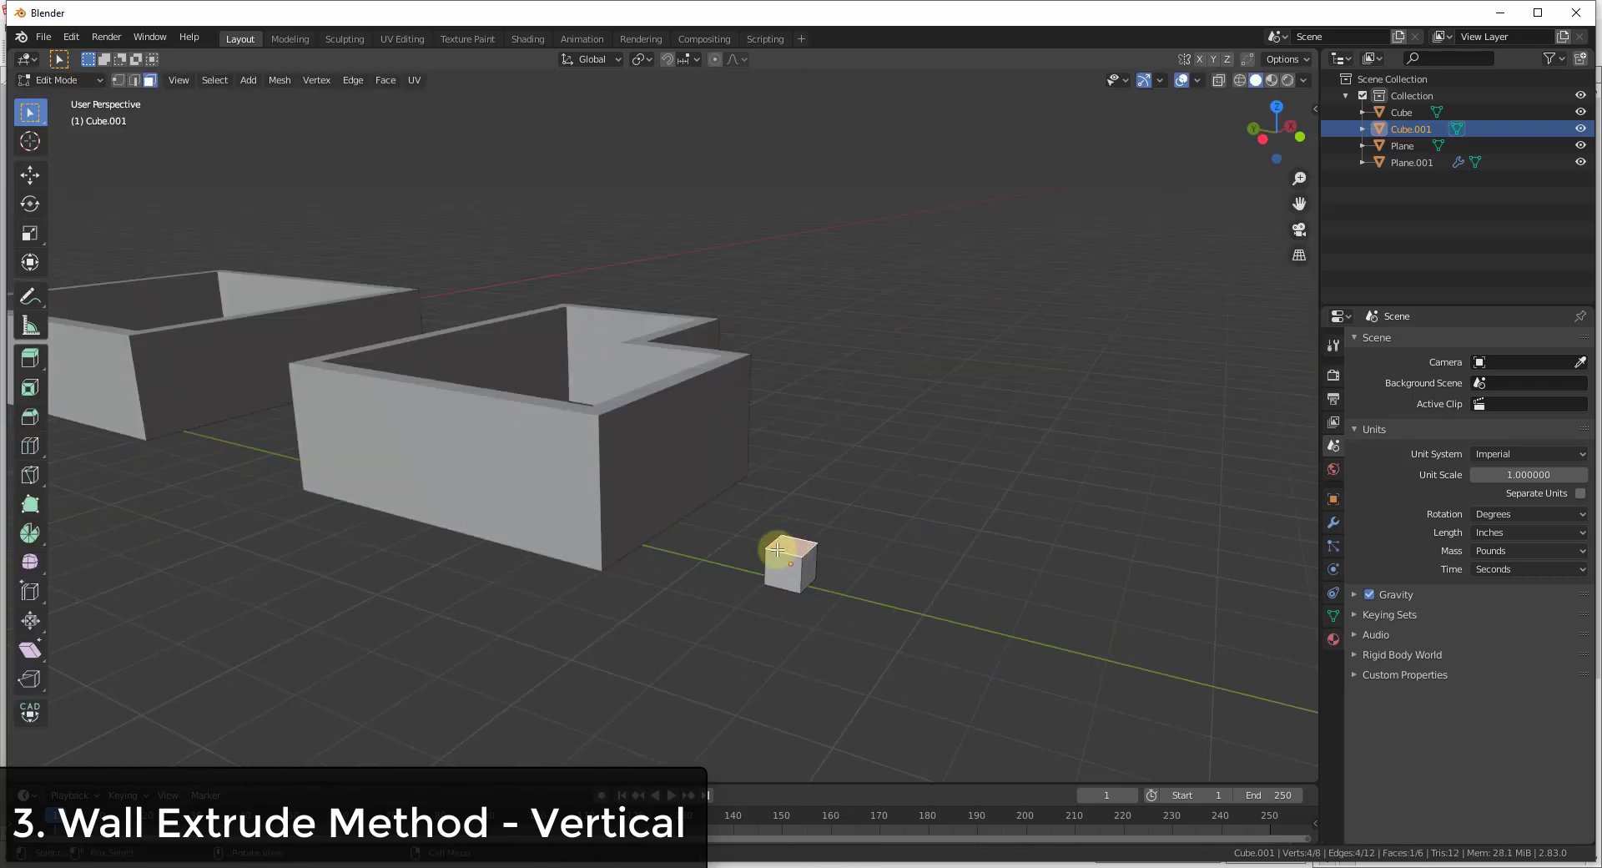
{"action": "key", "text": "e"}
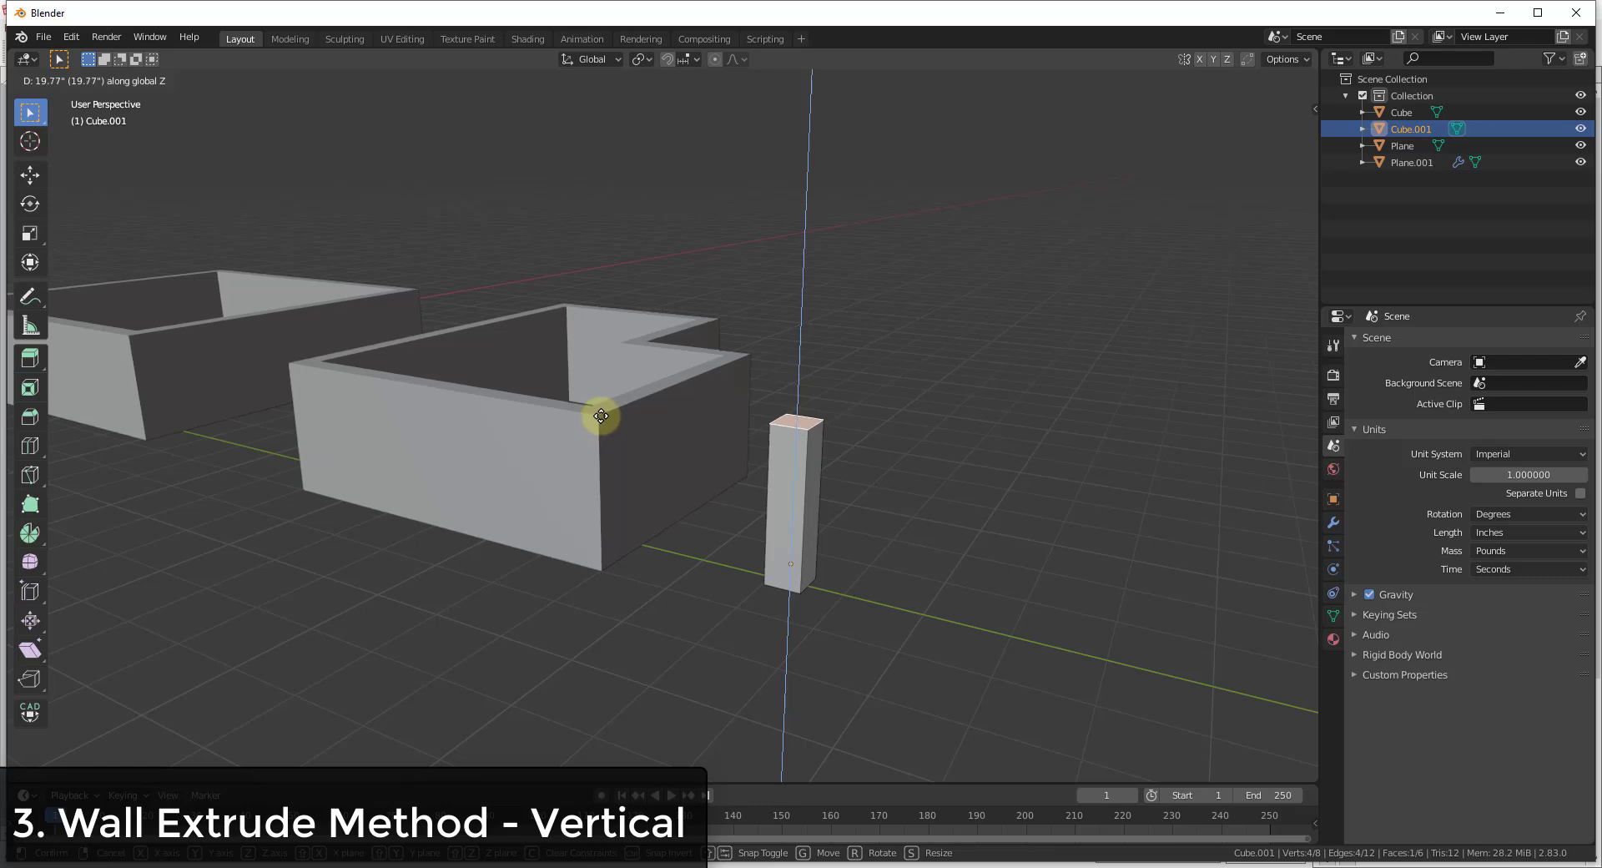
{"action": "left_click", "coordinate": [684, 435]}
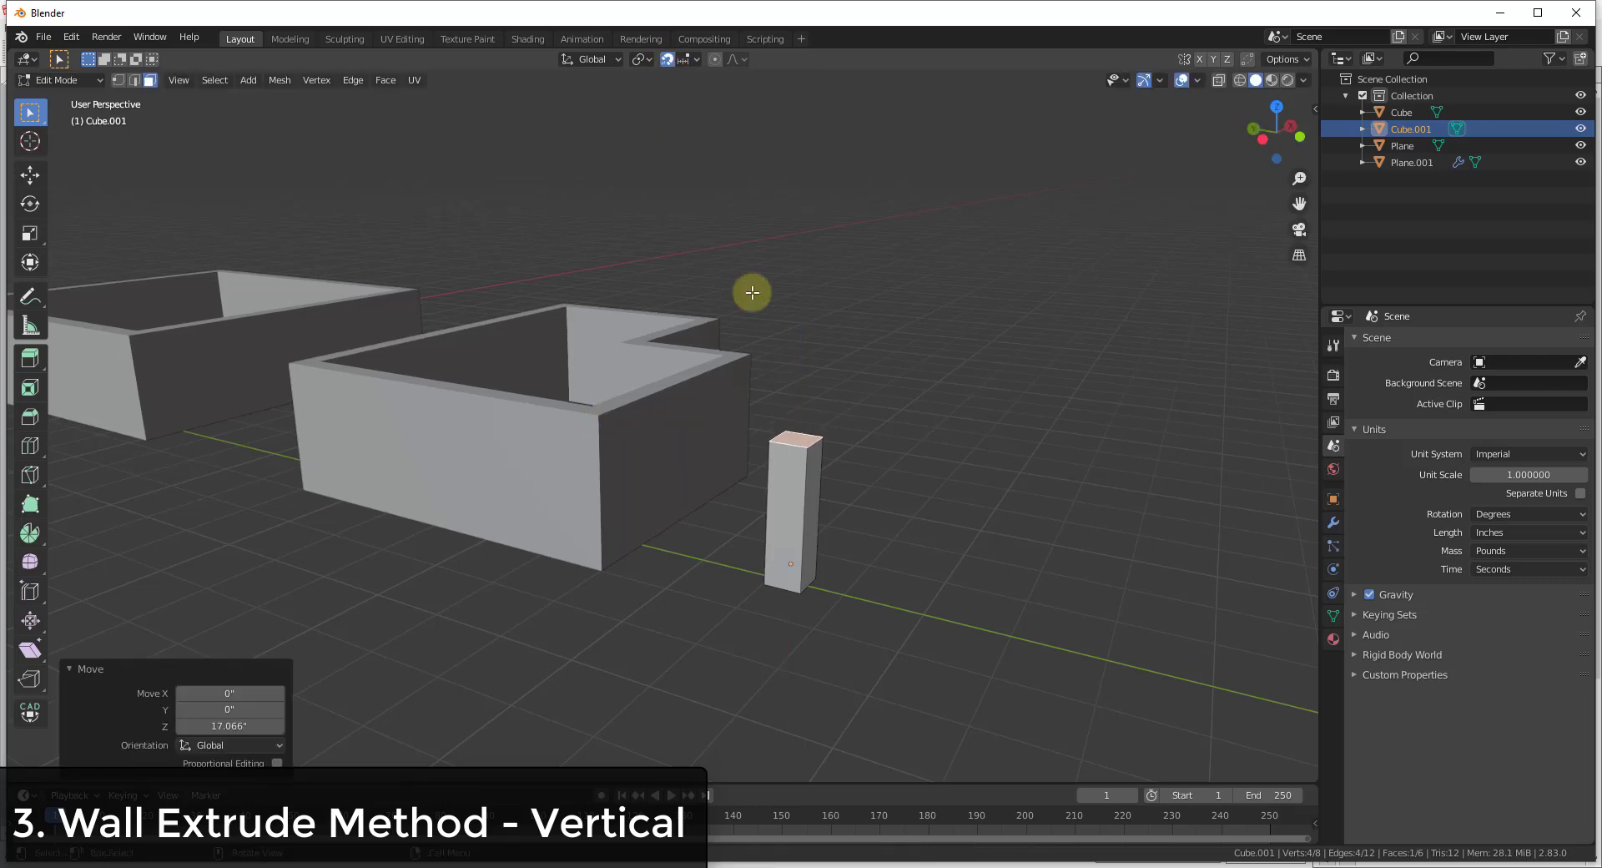
{"action": "key", "text": "e"}
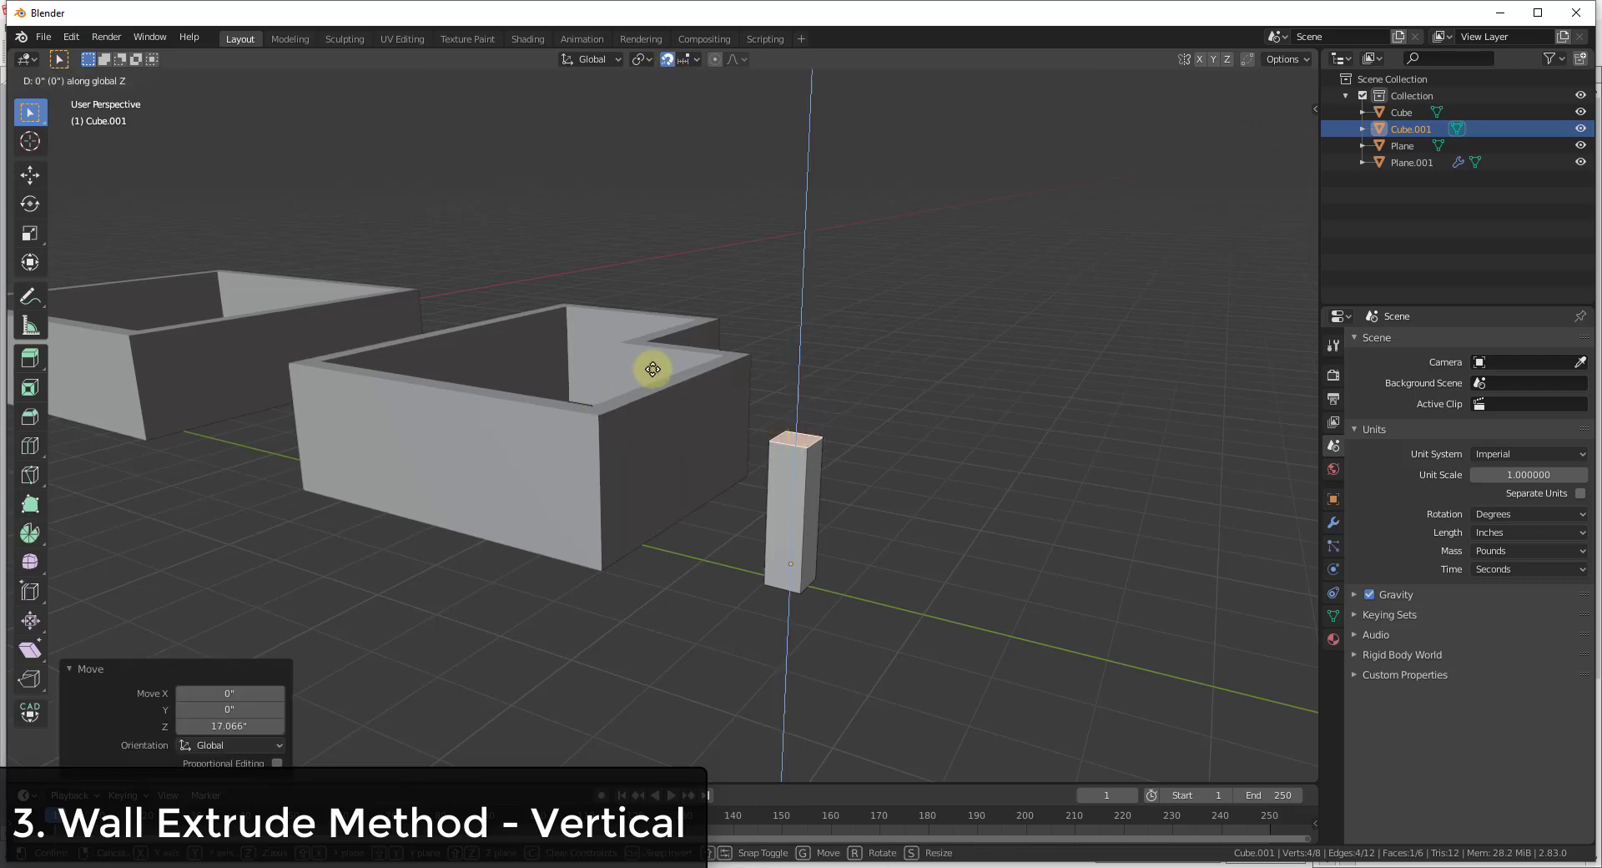
{"action": "right_click", "coordinate": [709, 264]}
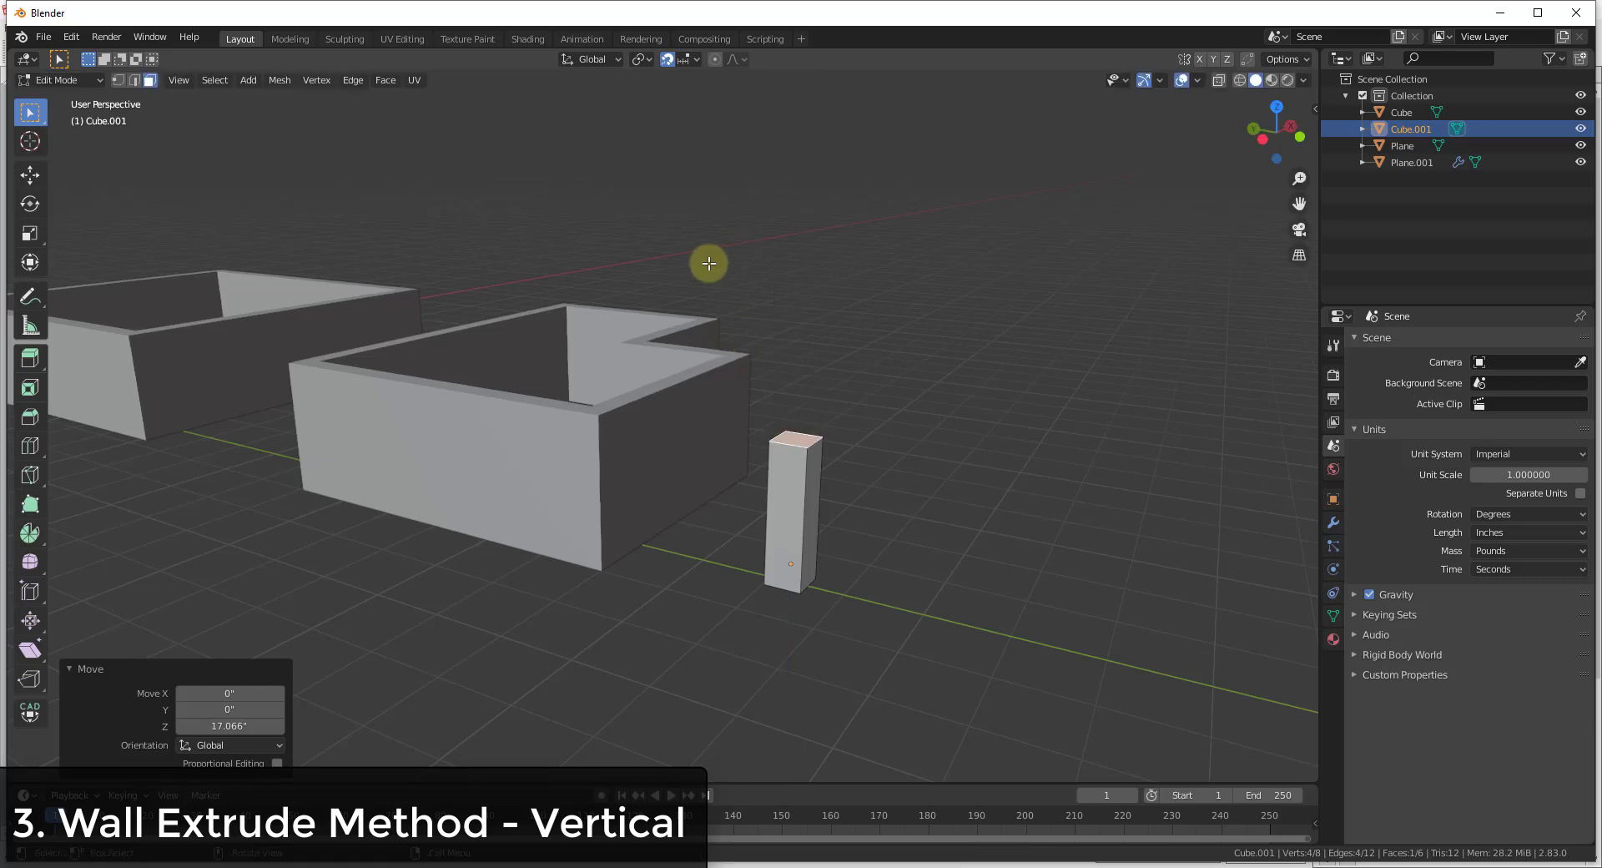
Set snapping to Vertex and extrude the column top up to the wall height
{"action": "left_click", "coordinate": [688, 60]}
{"action": "left_click", "coordinate": [653, 123]}
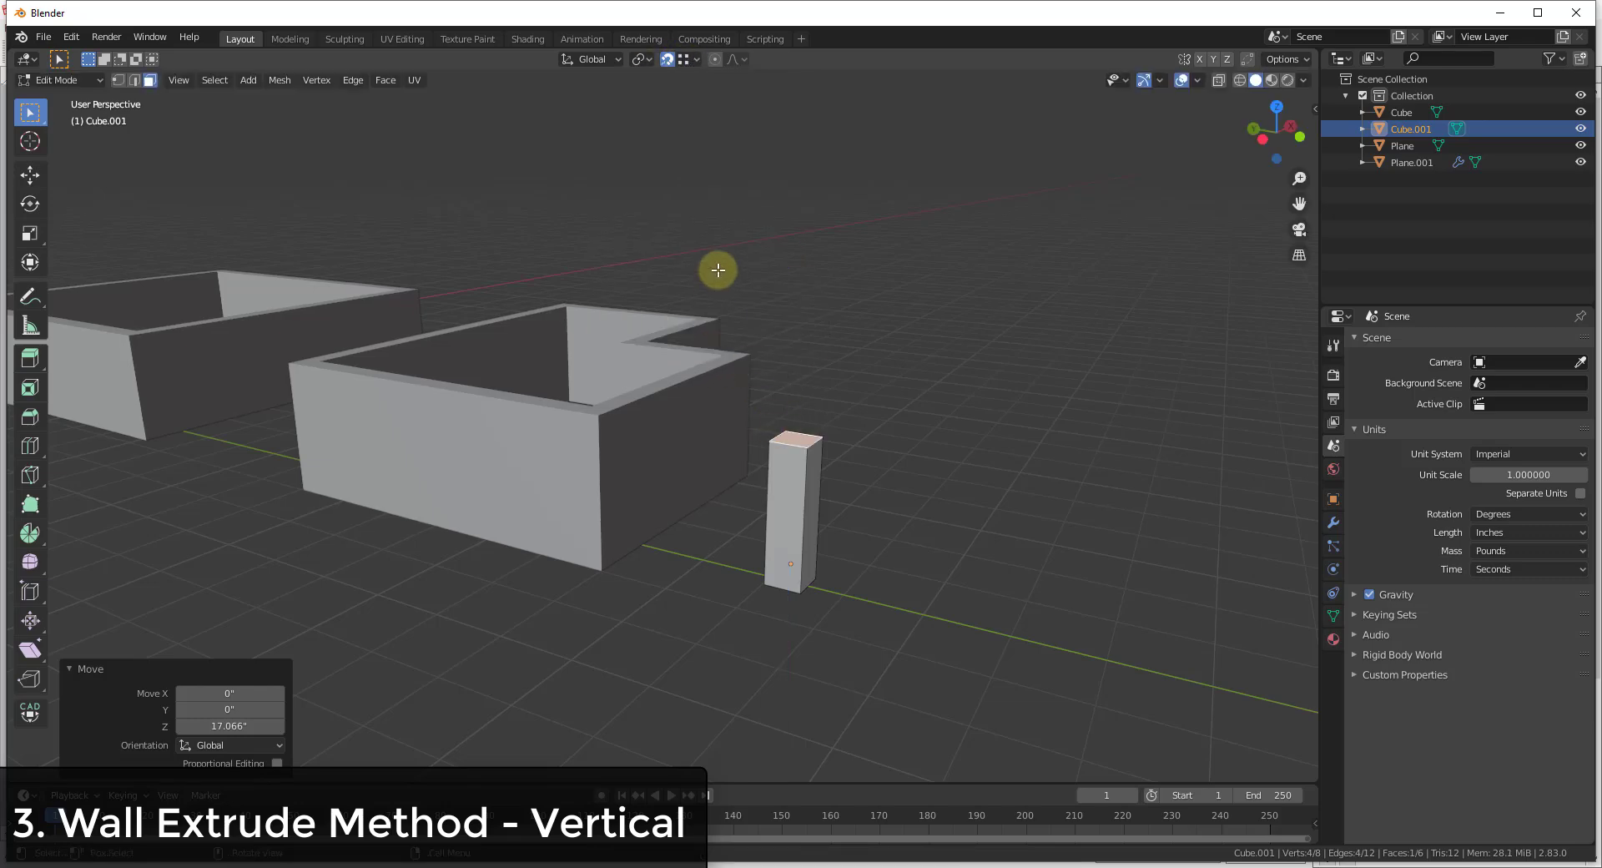
{"action": "key", "text": "e"}
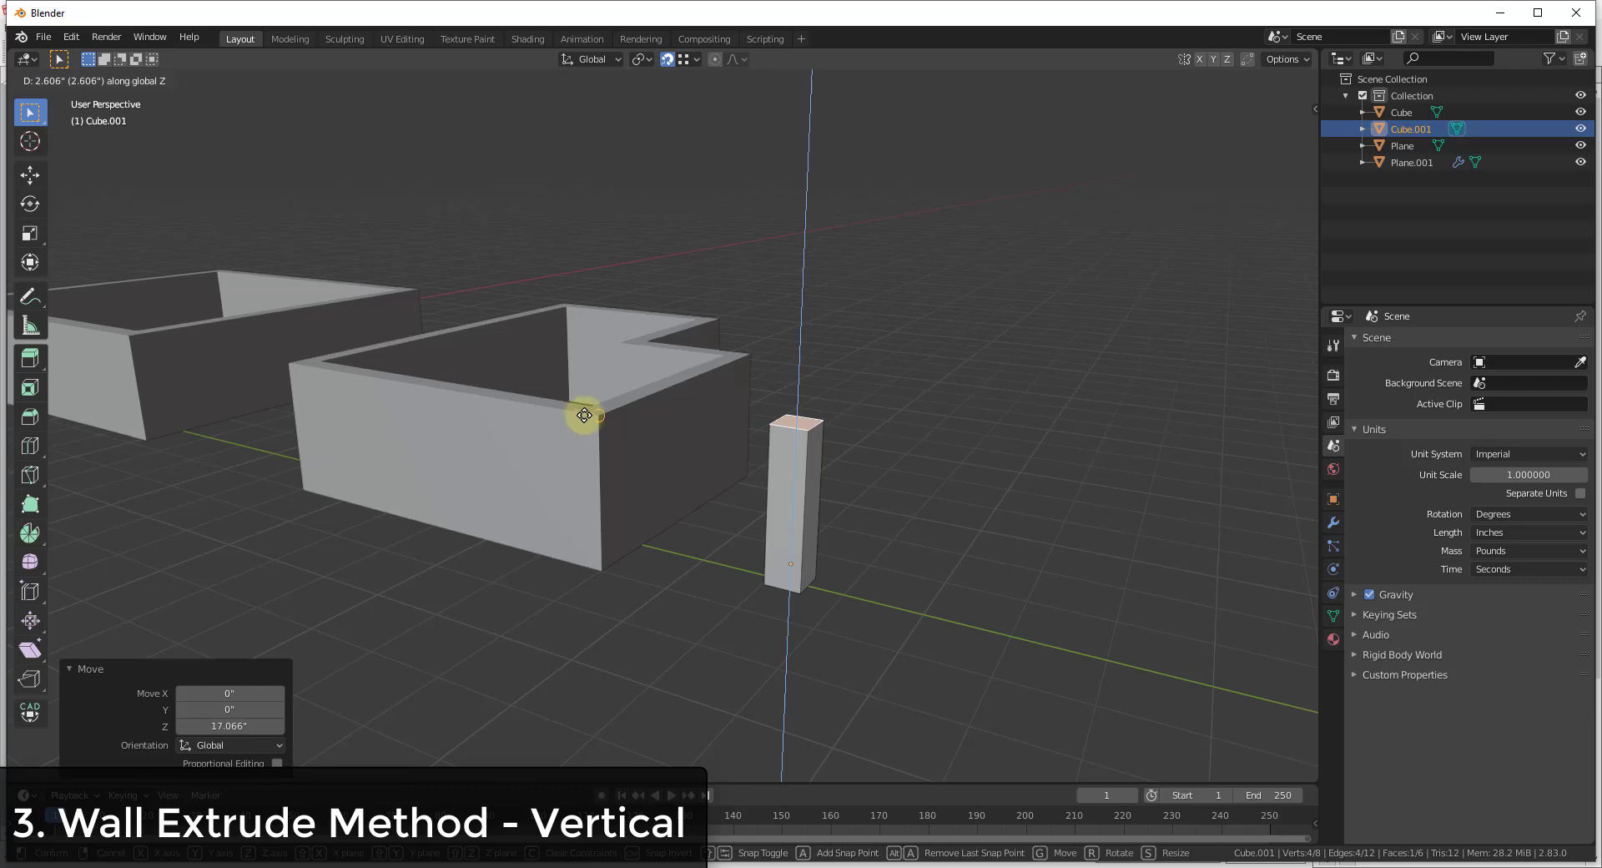
{"action": "left_click", "coordinate": [593, 413]}
Select the column's right side face
{"action": "middle_click_drag", "start_coordinate": [755, 612], "coordinate": [640, 422]}
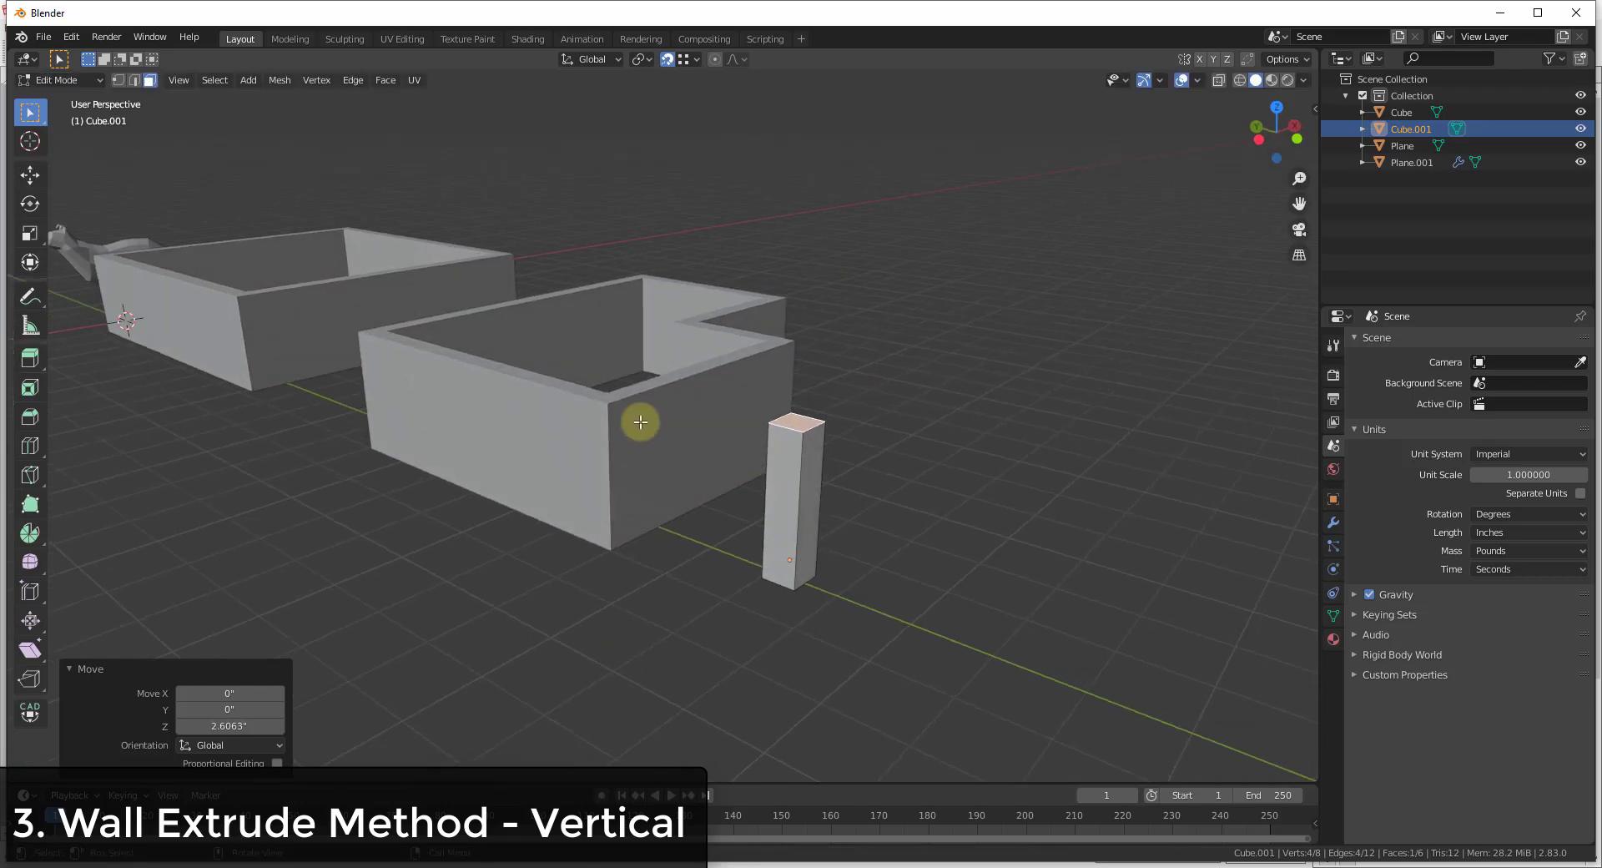
{"action": "middle_click_drag", "start_coordinate": [789, 434], "coordinate": [637, 372]}
{"action": "scroll", "coordinate": [798, 501], "scroll_direction": "up", "scroll_amount": 2}
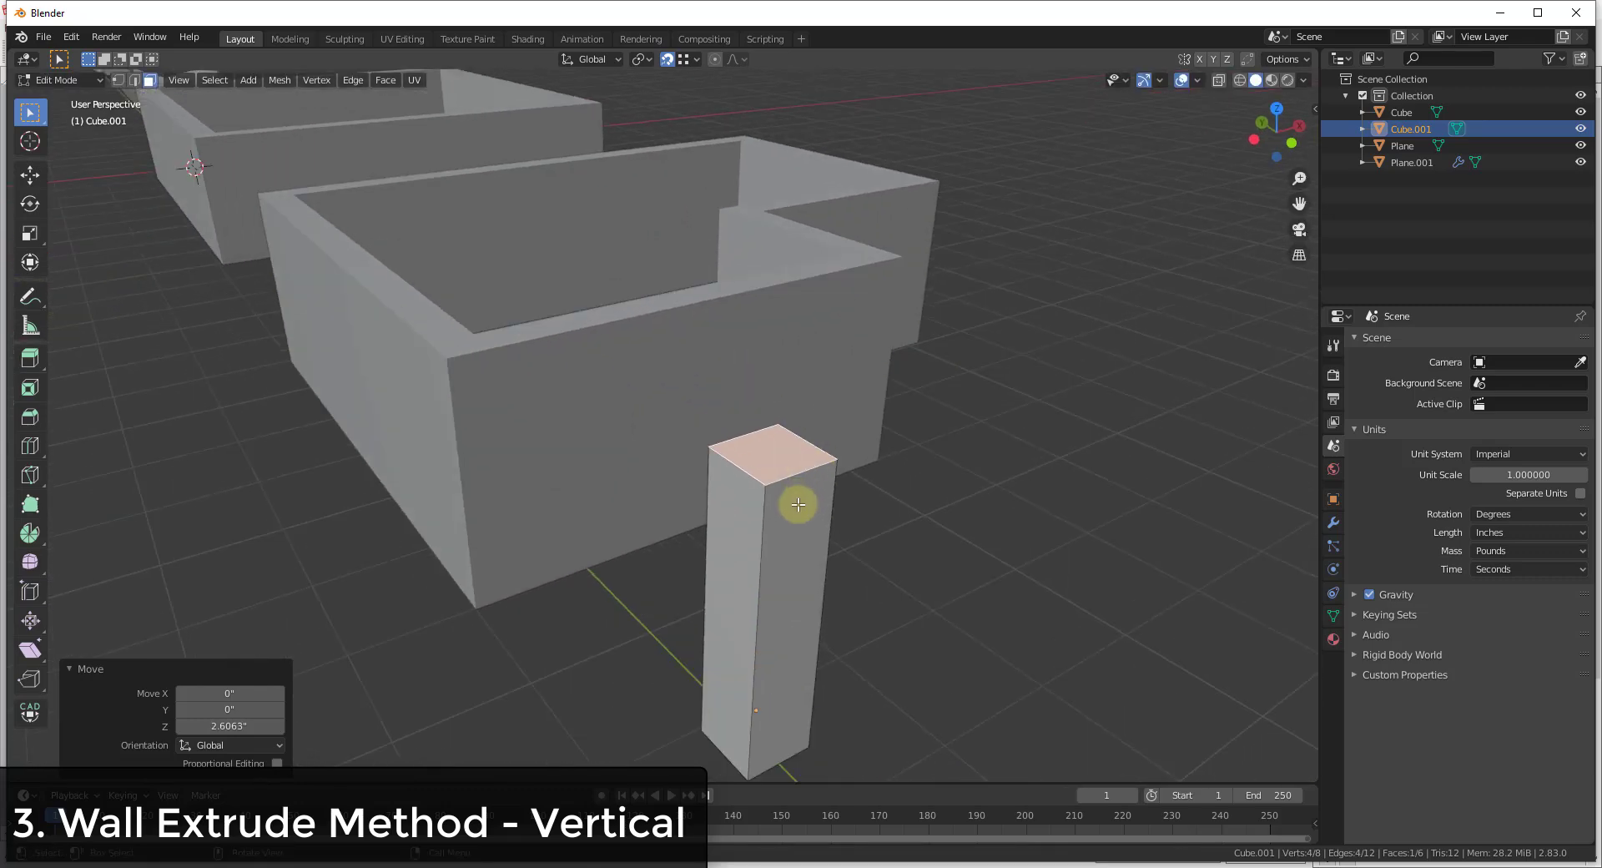
{"action": "scroll", "coordinate": [787, 576], "scroll_direction": "down", "scroll_amount": 2}
{"action": "left_click", "coordinate": [788, 558]}
{"action": "middle_click_drag", "start_coordinate": [792, 540], "coordinate": [826, 530]}
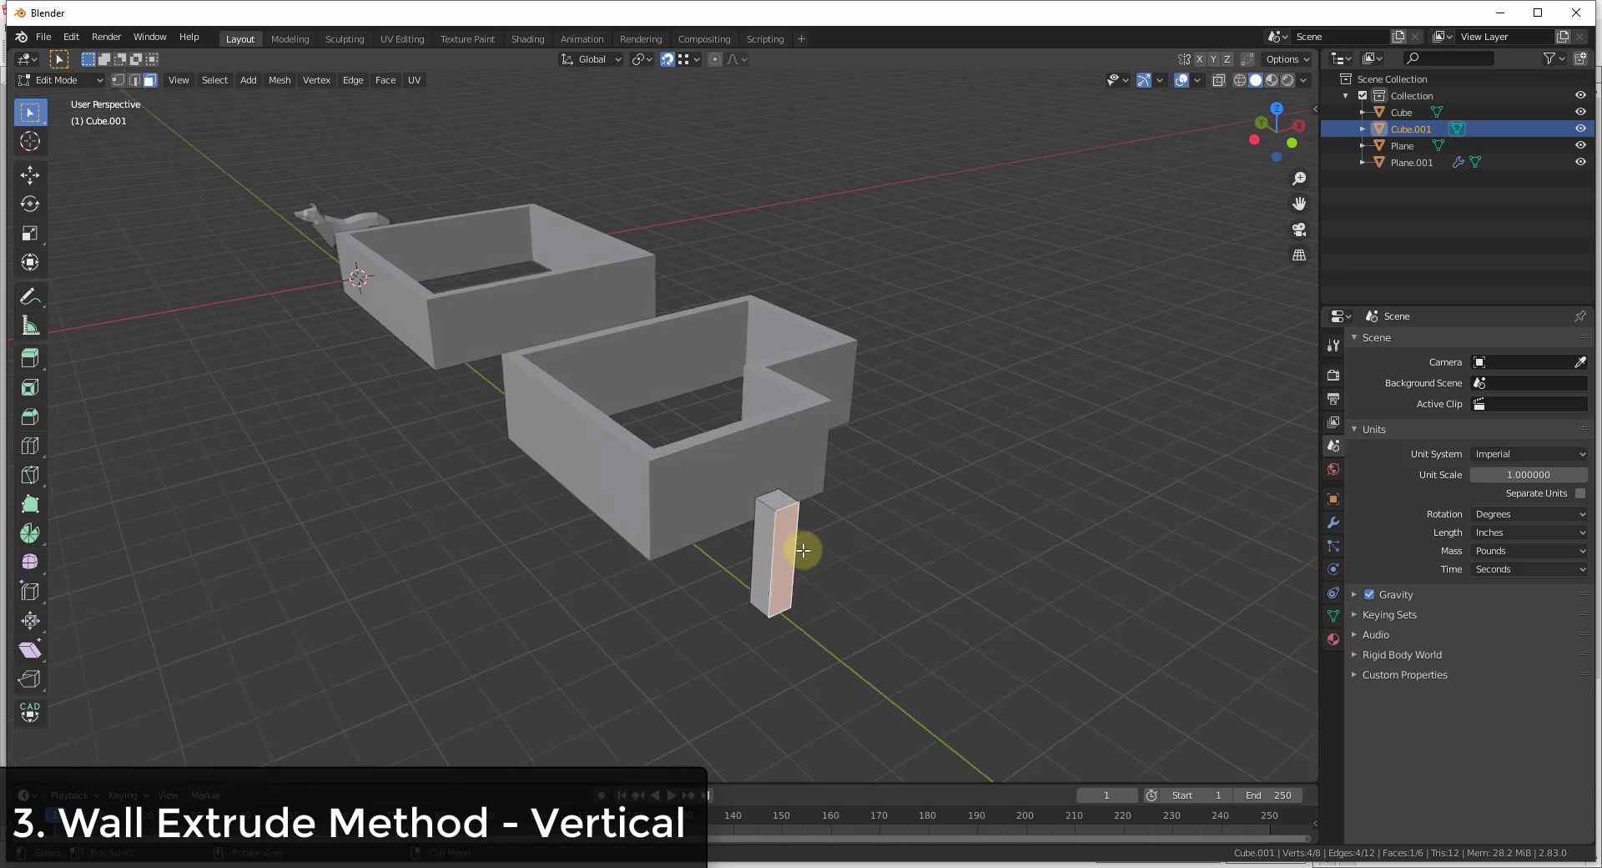
{"action": "scroll", "coordinate": [810, 500], "scroll_direction": "down", "scroll_amount": 3}
{"action": "scroll", "coordinate": [790, 475], "scroll_direction": "up", "scroll_amount": 3}
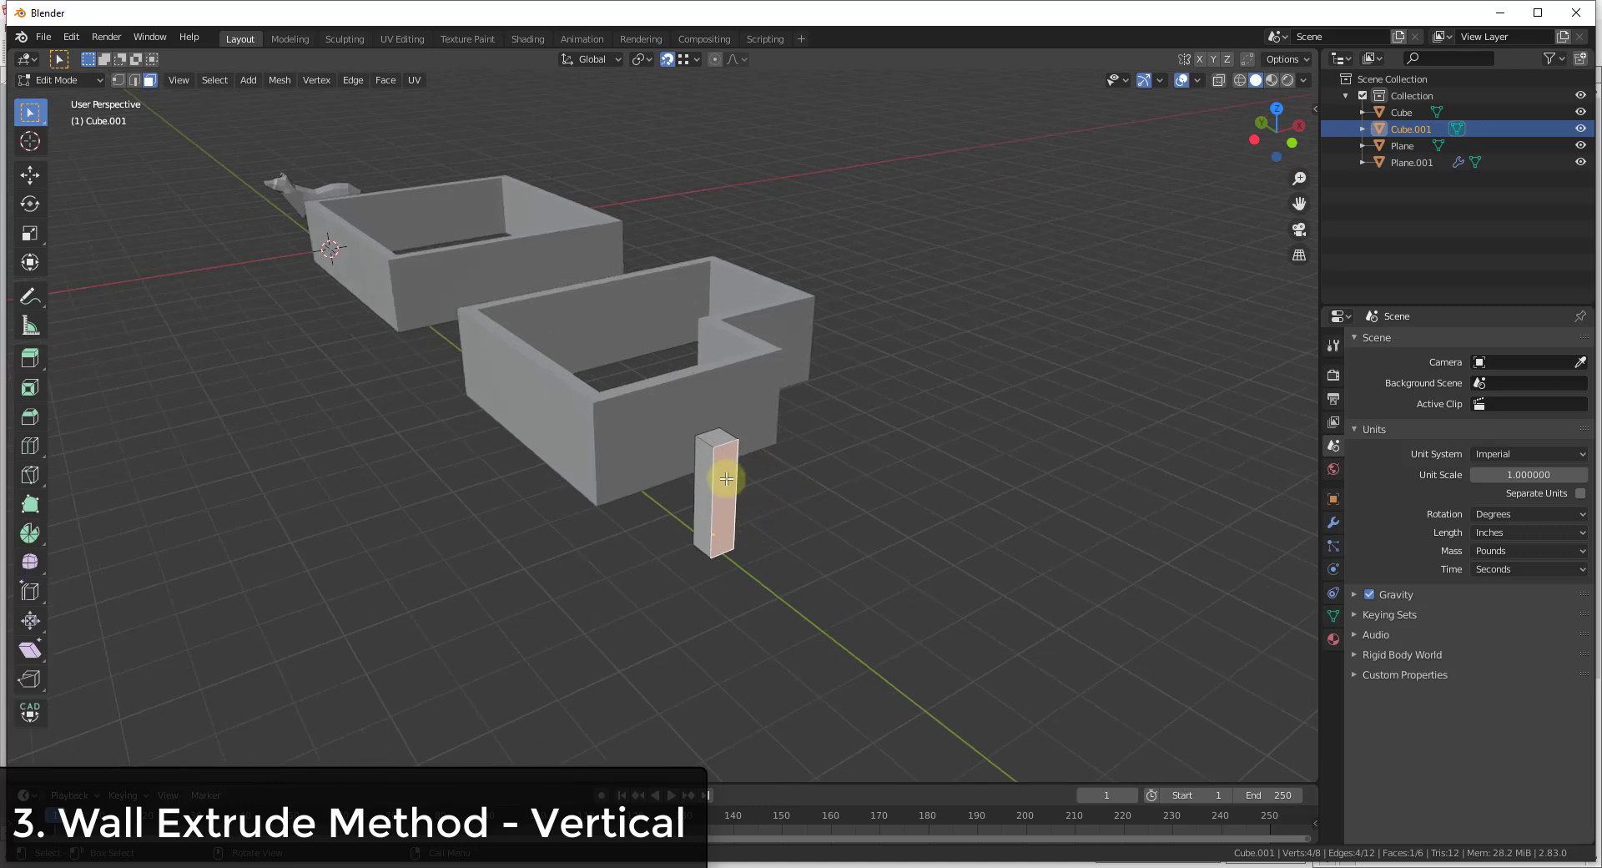
{"action": "scroll", "coordinate": [734, 455], "scroll_direction": "down", "scroll_amount": 5}
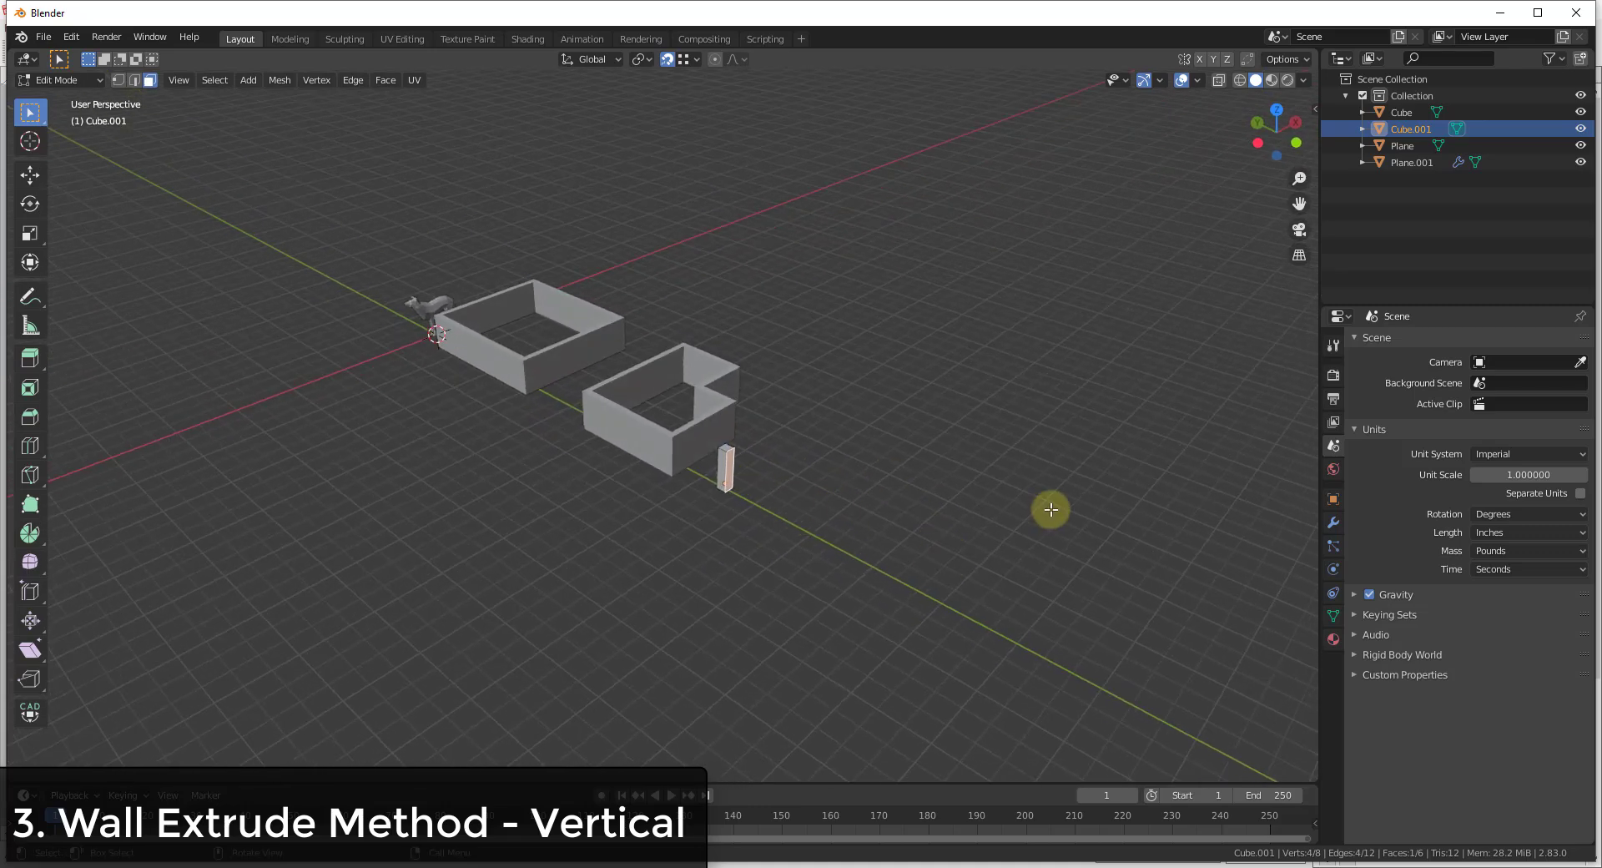
Set the scene length unit to Feet
{"action": "left_click", "coordinate": [1490, 536]}
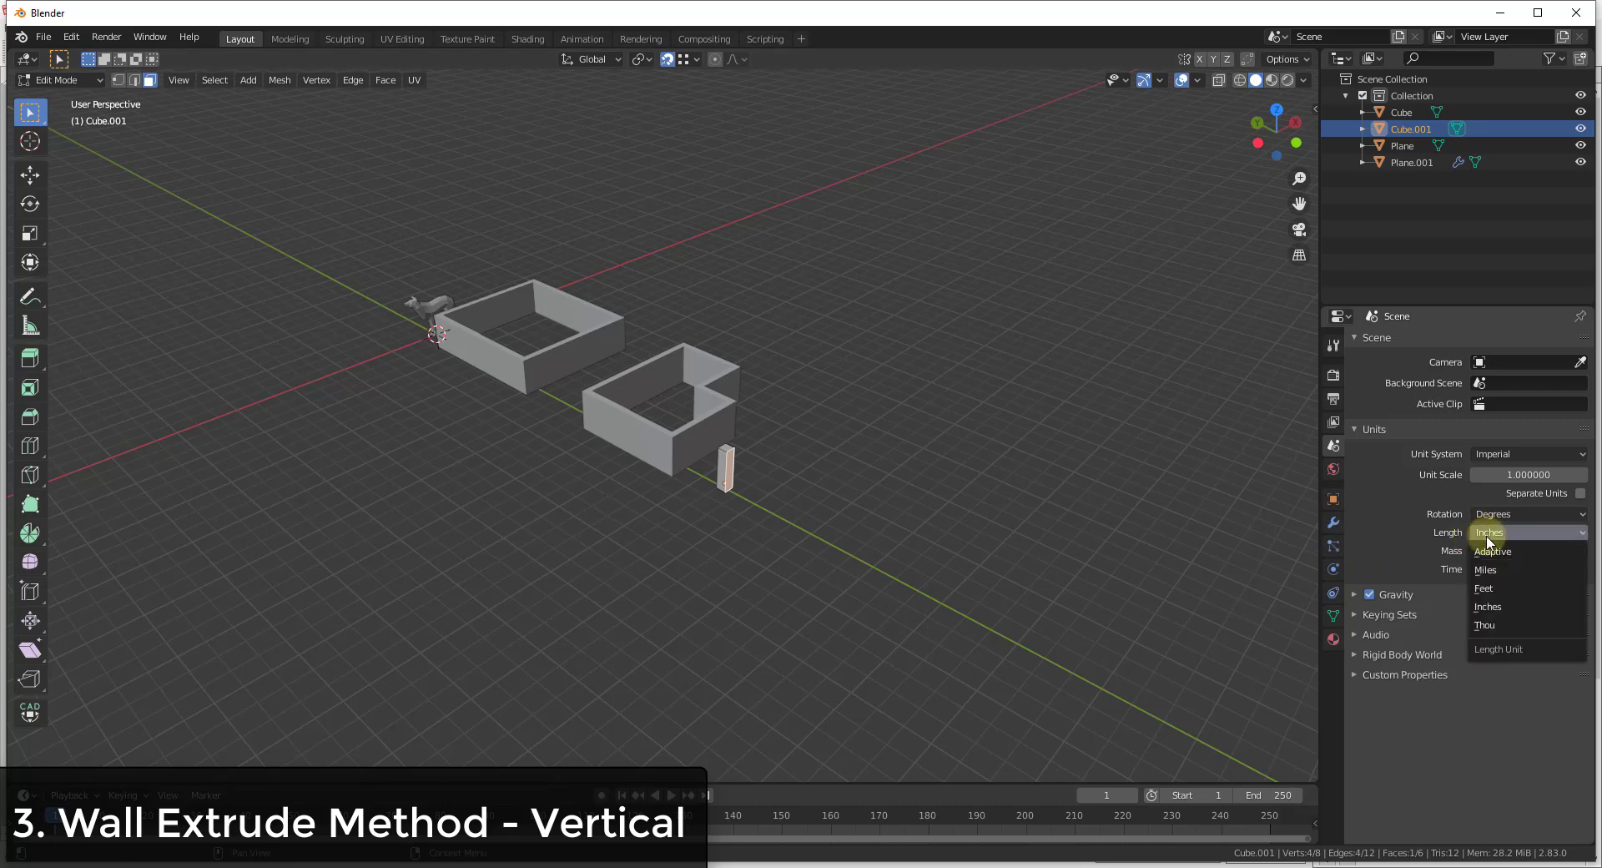
{"action": "left_click", "coordinate": [1496, 588]}
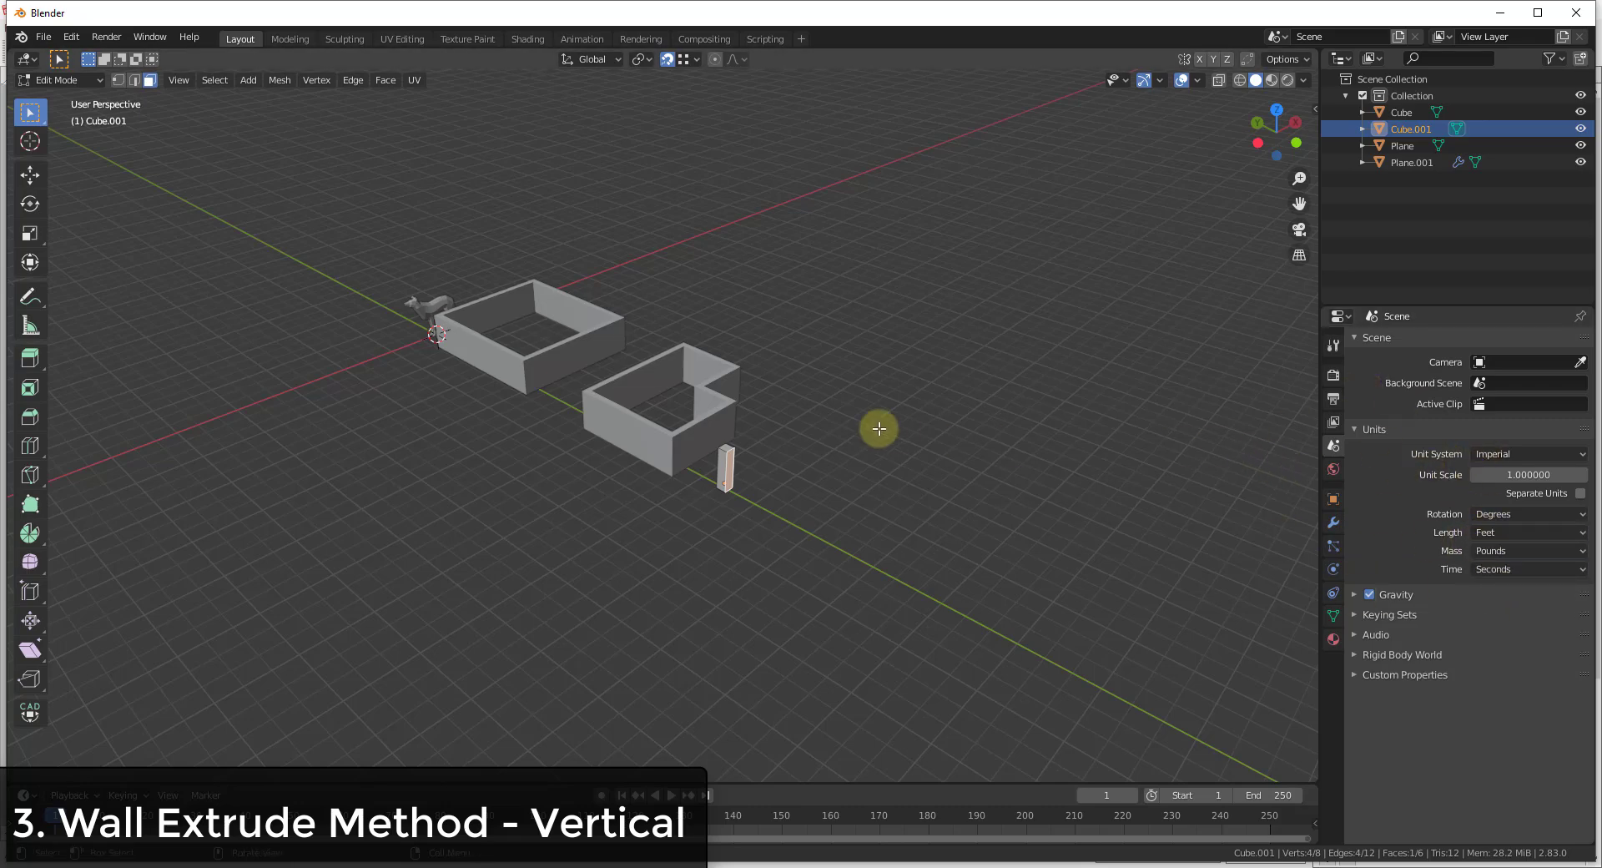
{"action": "scroll", "coordinate": [741, 472], "scroll_direction": "up", "scroll_amount": 2}
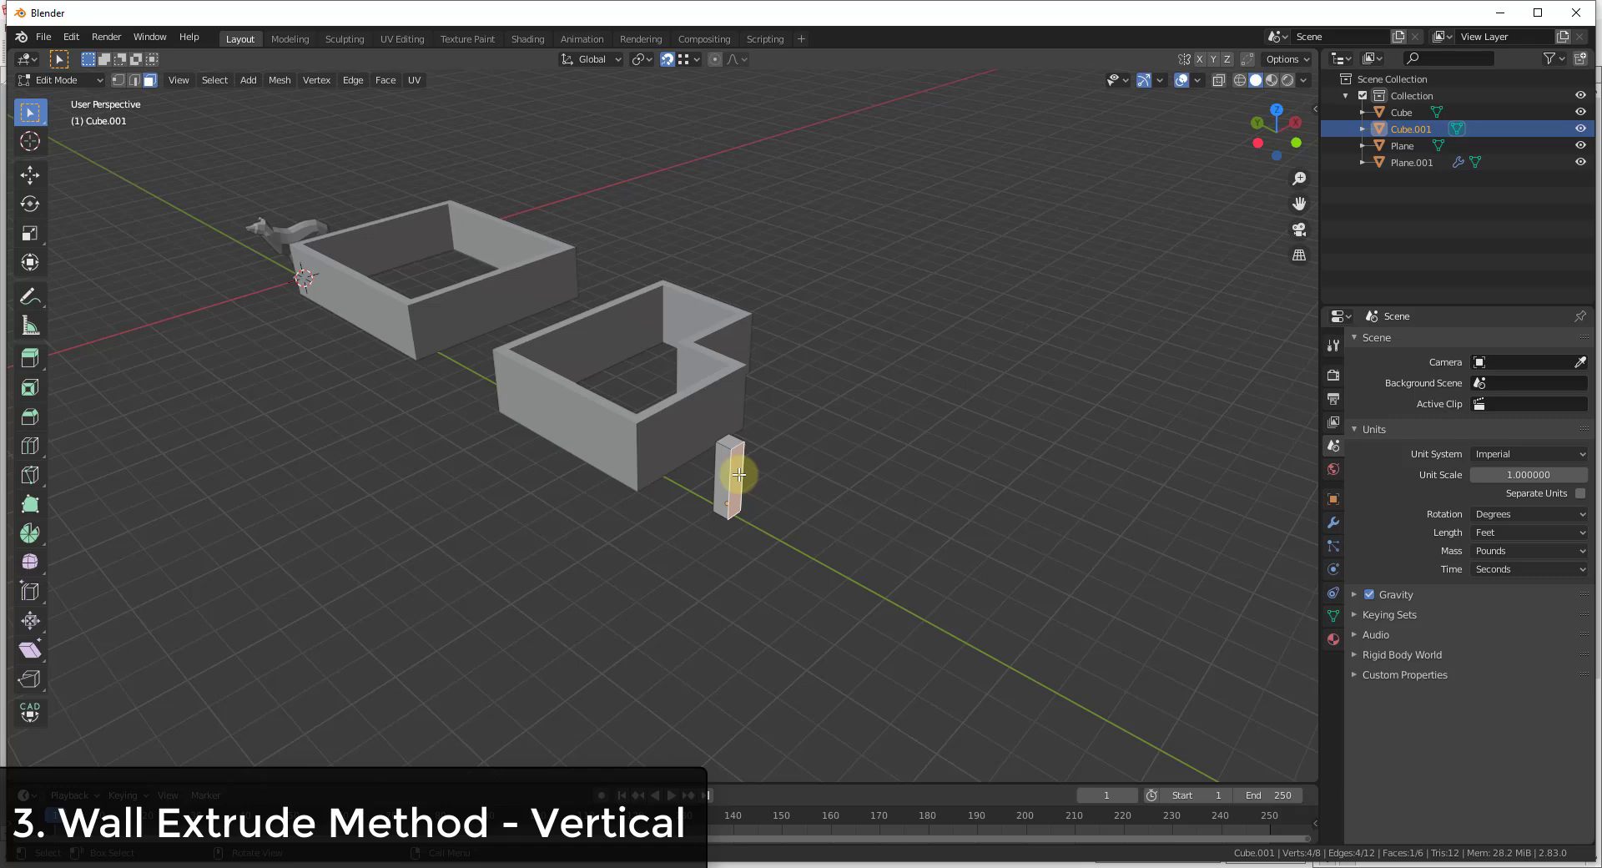
Move the side face -10 feet along Y to stretch the post into a wall
{"action": "key", "text": "g"}
{"action": "key", "text": "y"}
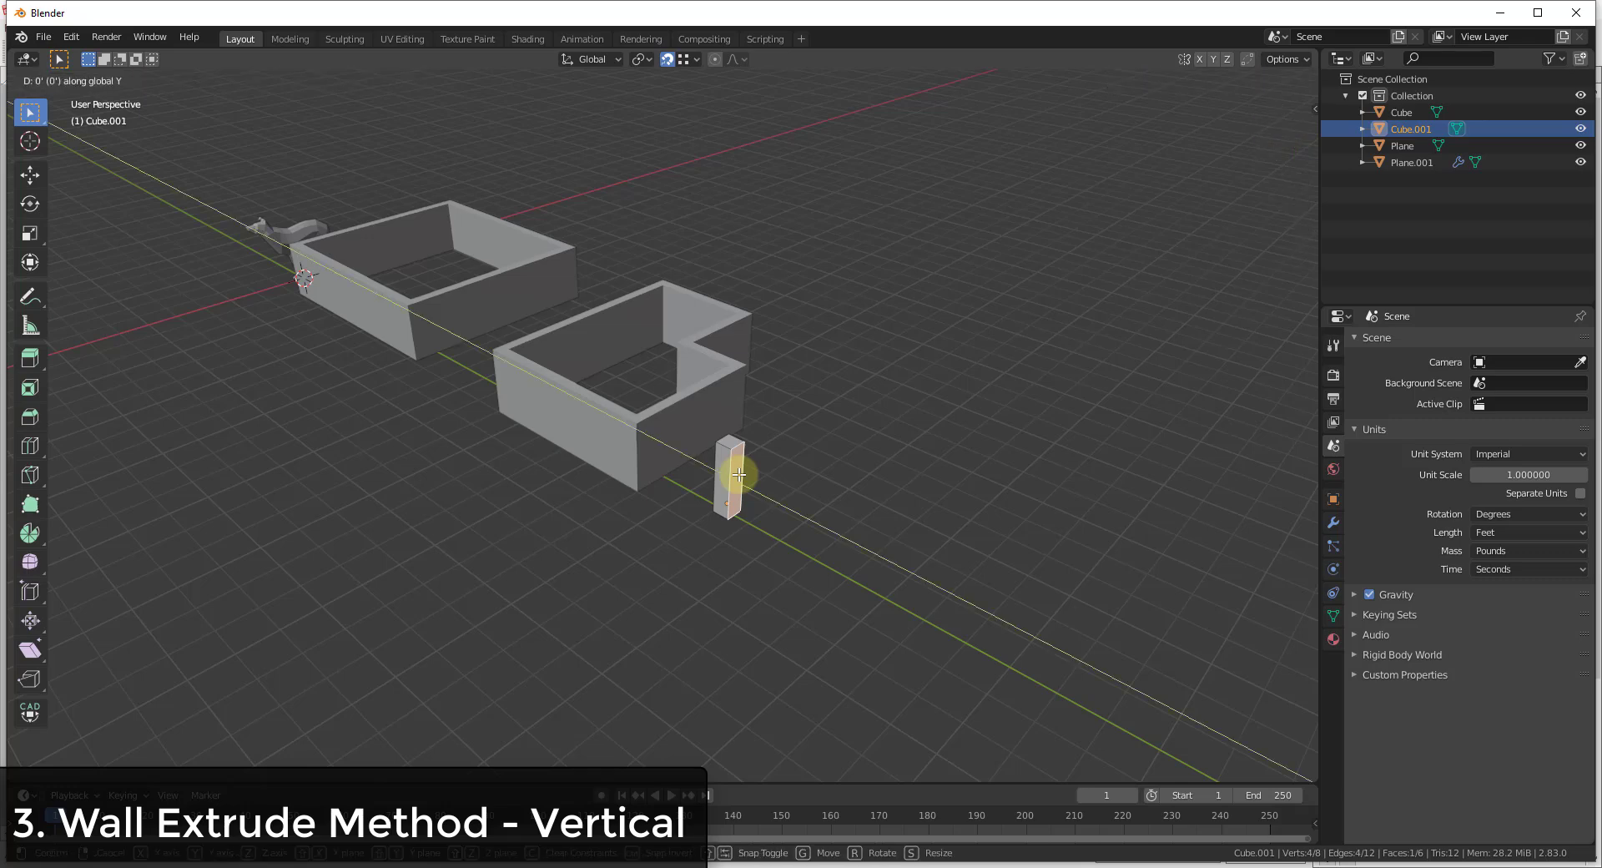
{"action": "type", "text": "10"}
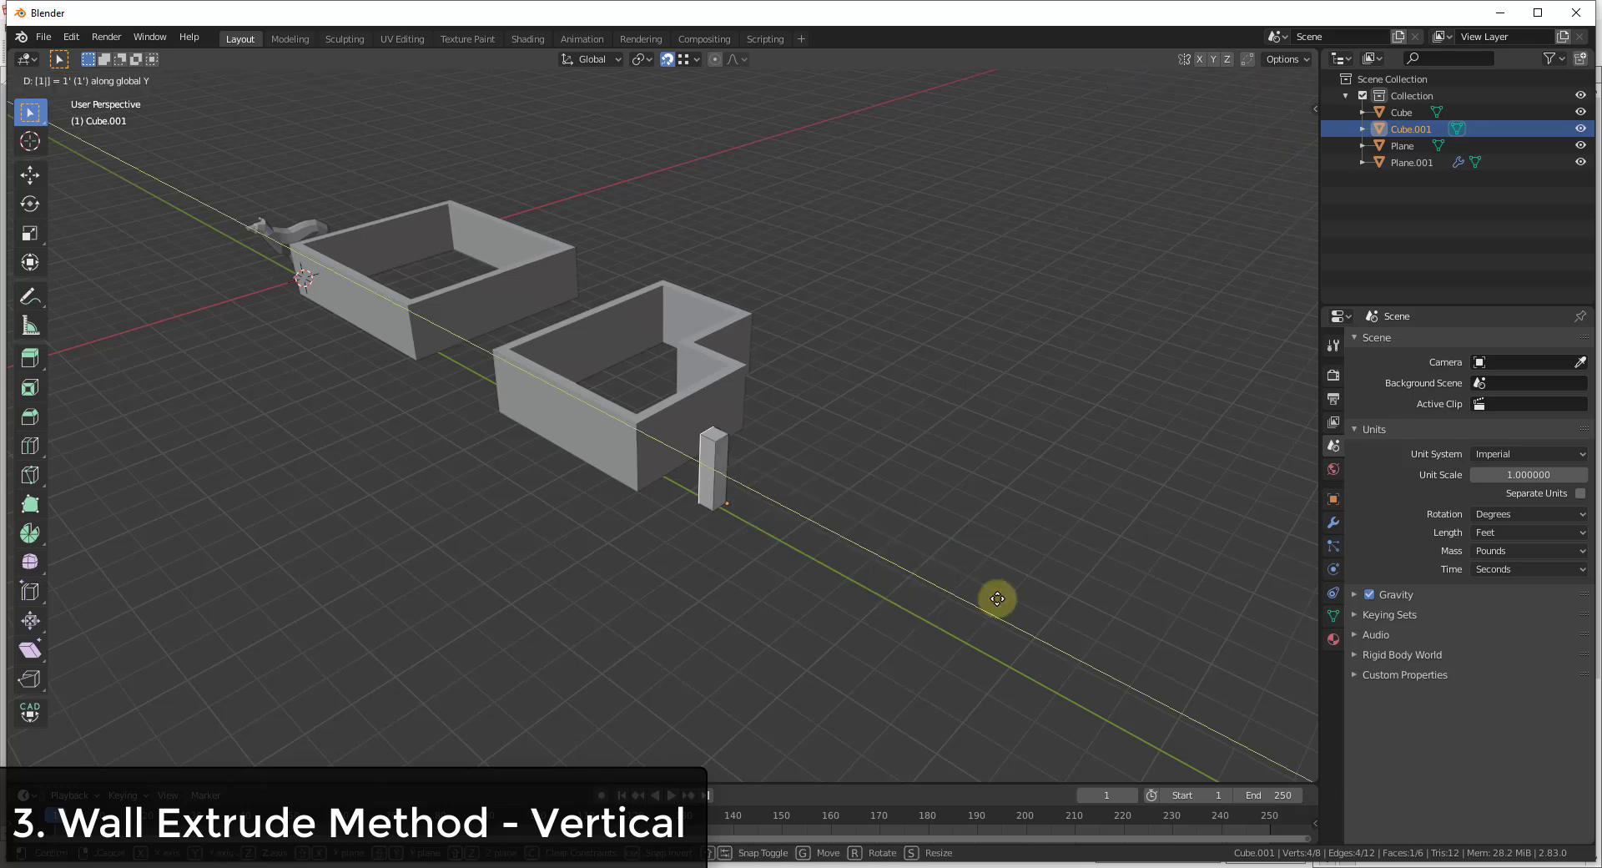
{"action": "key", "text": "Return"}
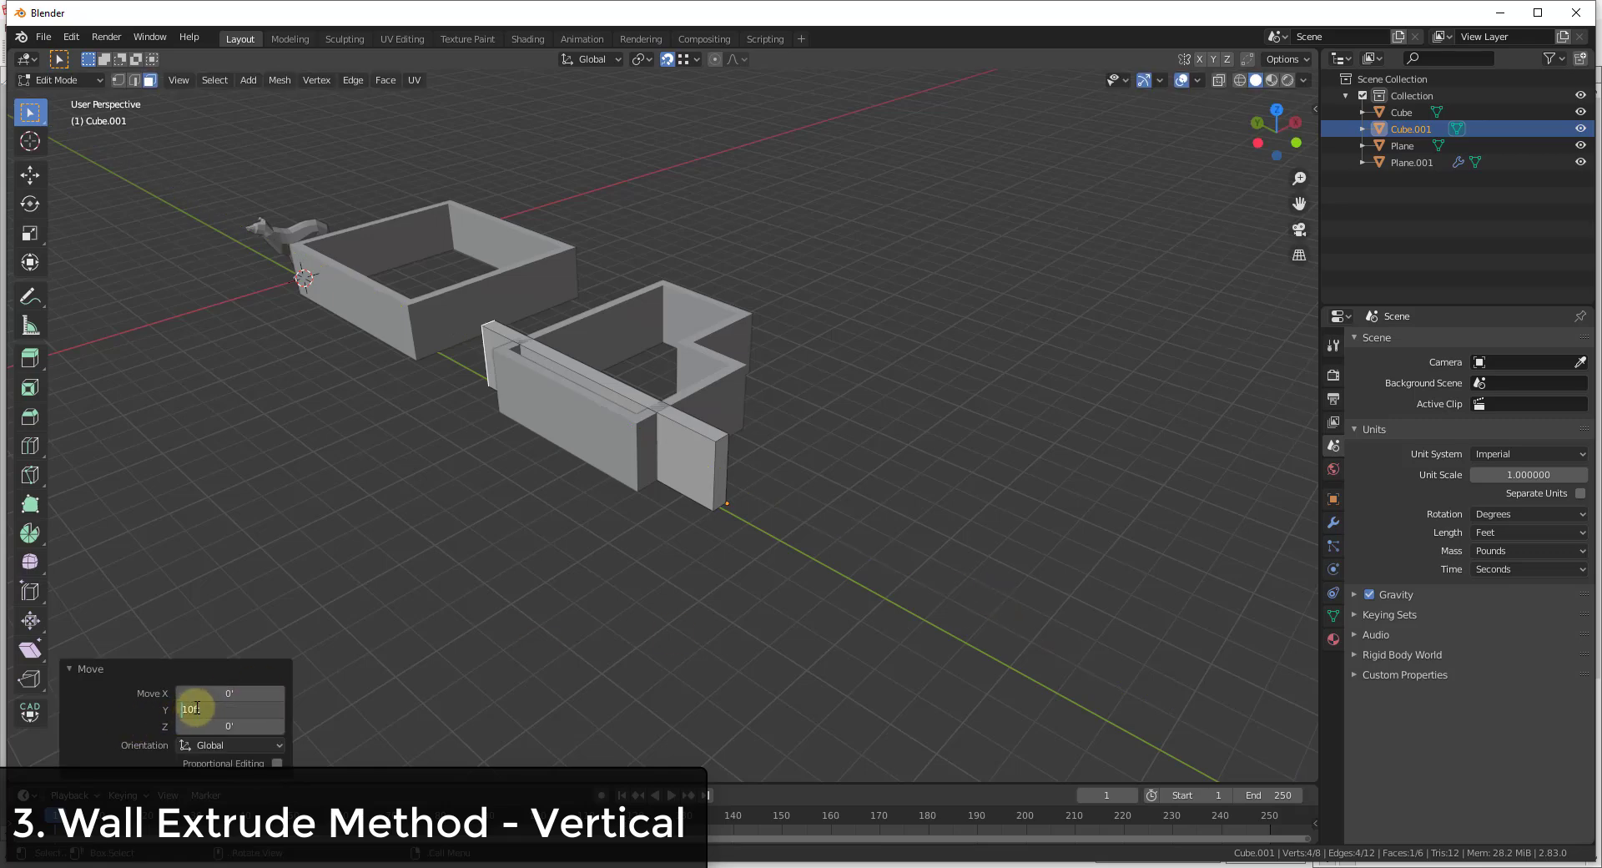
{"action": "type", "text": "-"}
{"action": "key", "text": "Return"}
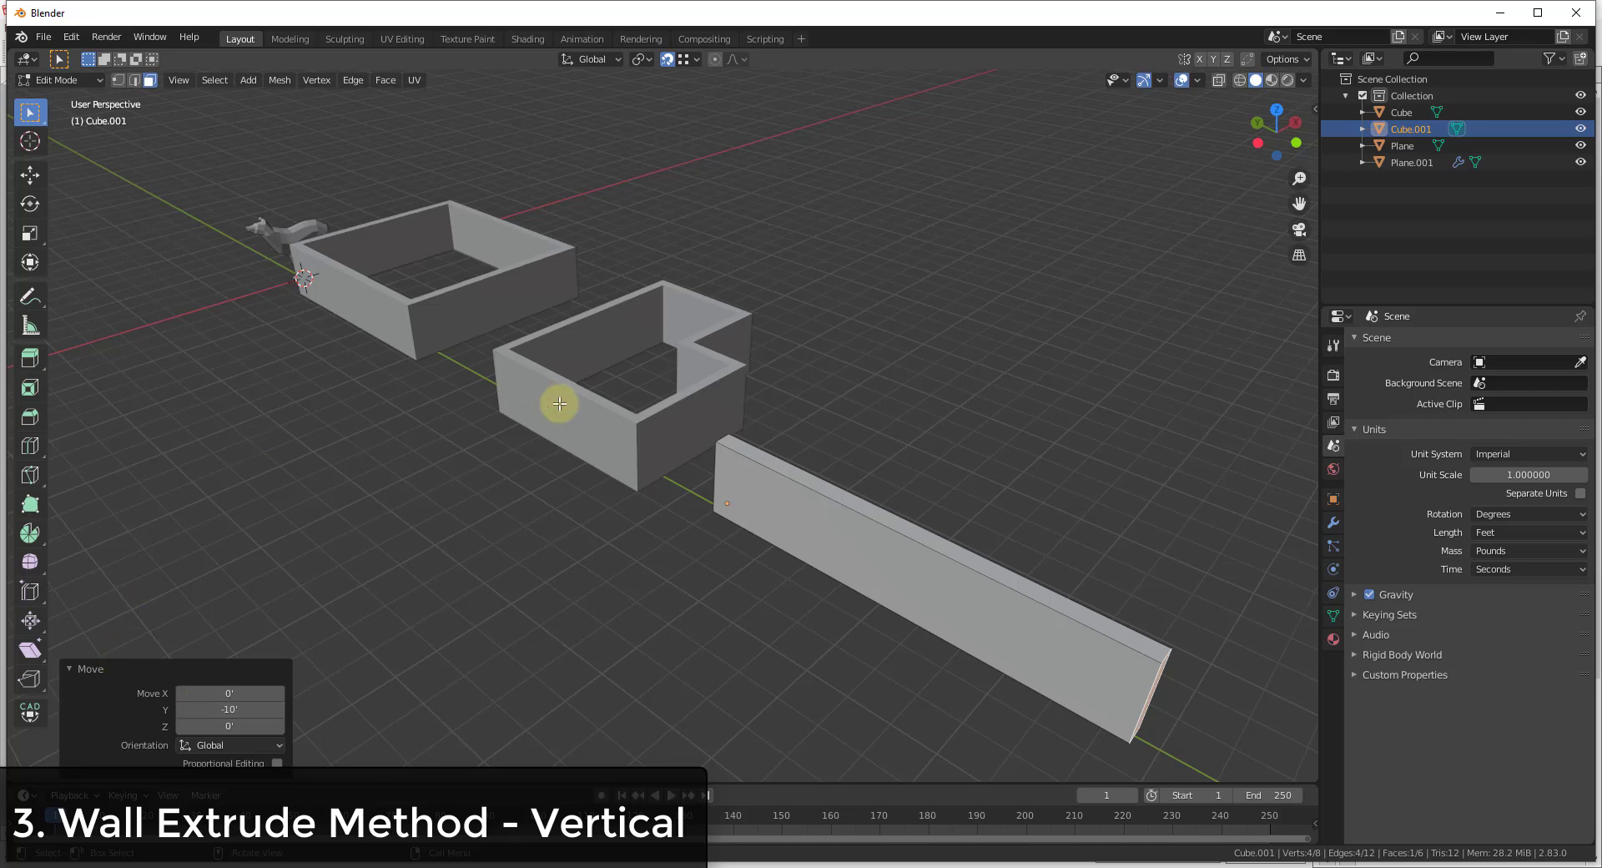
{"action": "scroll", "coordinate": [988, 537], "scroll_direction": "down", "scroll_amount": 4}
{"action": "scroll", "coordinate": [670, 512], "scroll_direction": "up", "scroll_amount": 4}
{"action": "middle_click_drag", "start_coordinate": [669, 512], "coordinate": [584, 486], "text": "shift"}
Extrude the wall end 6 feet, then change the extrusion length to 6 inches
{"action": "scroll", "coordinate": [583, 486], "scroll_direction": "up", "scroll_amount": 3}
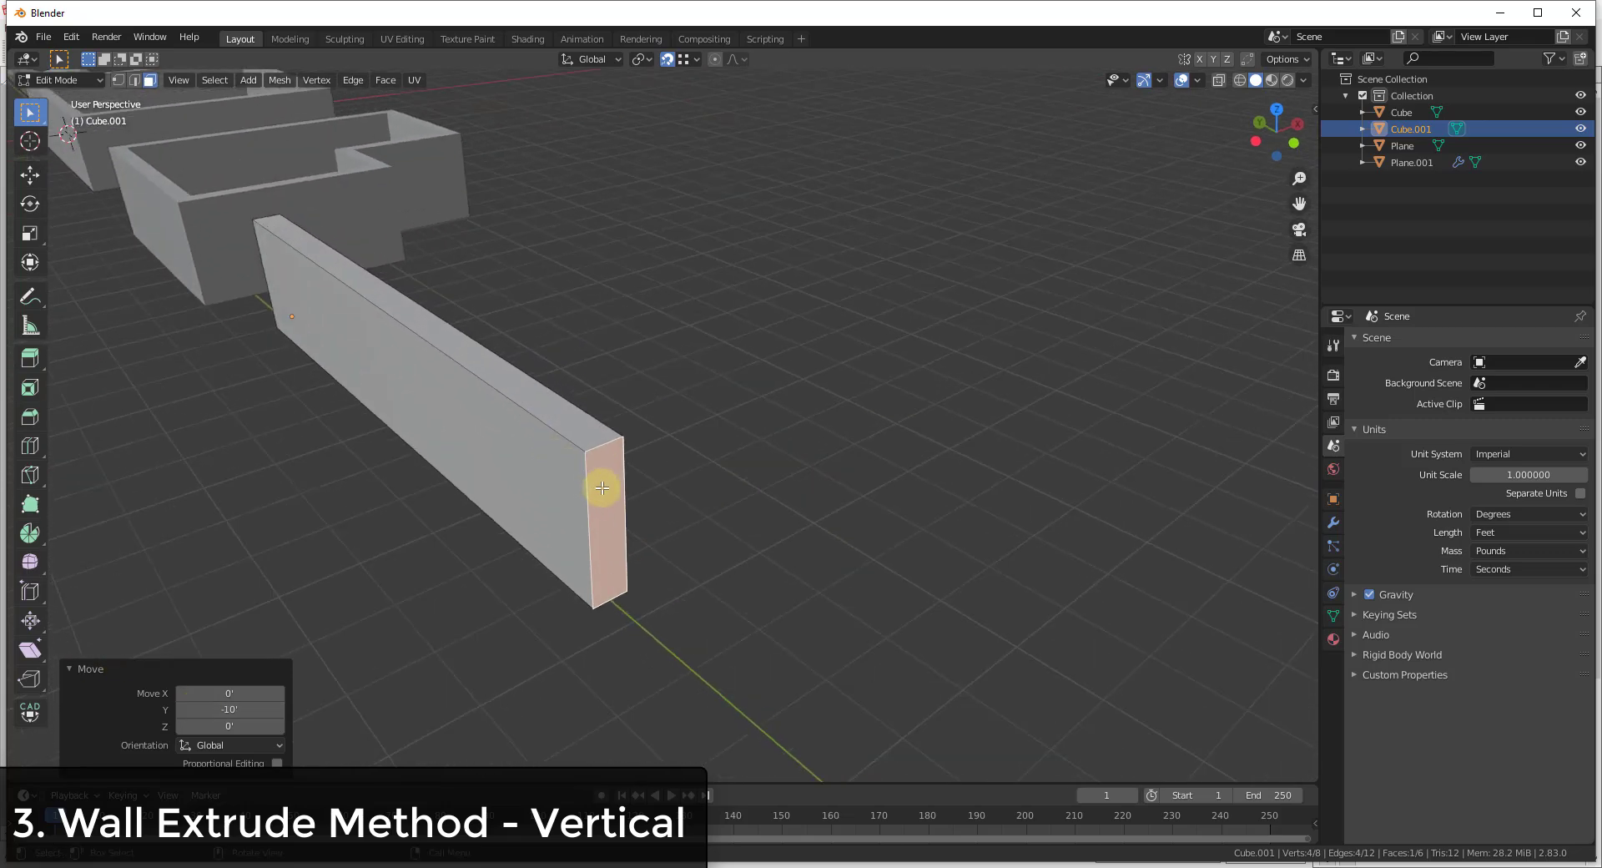
{"action": "type", "text": "e"}
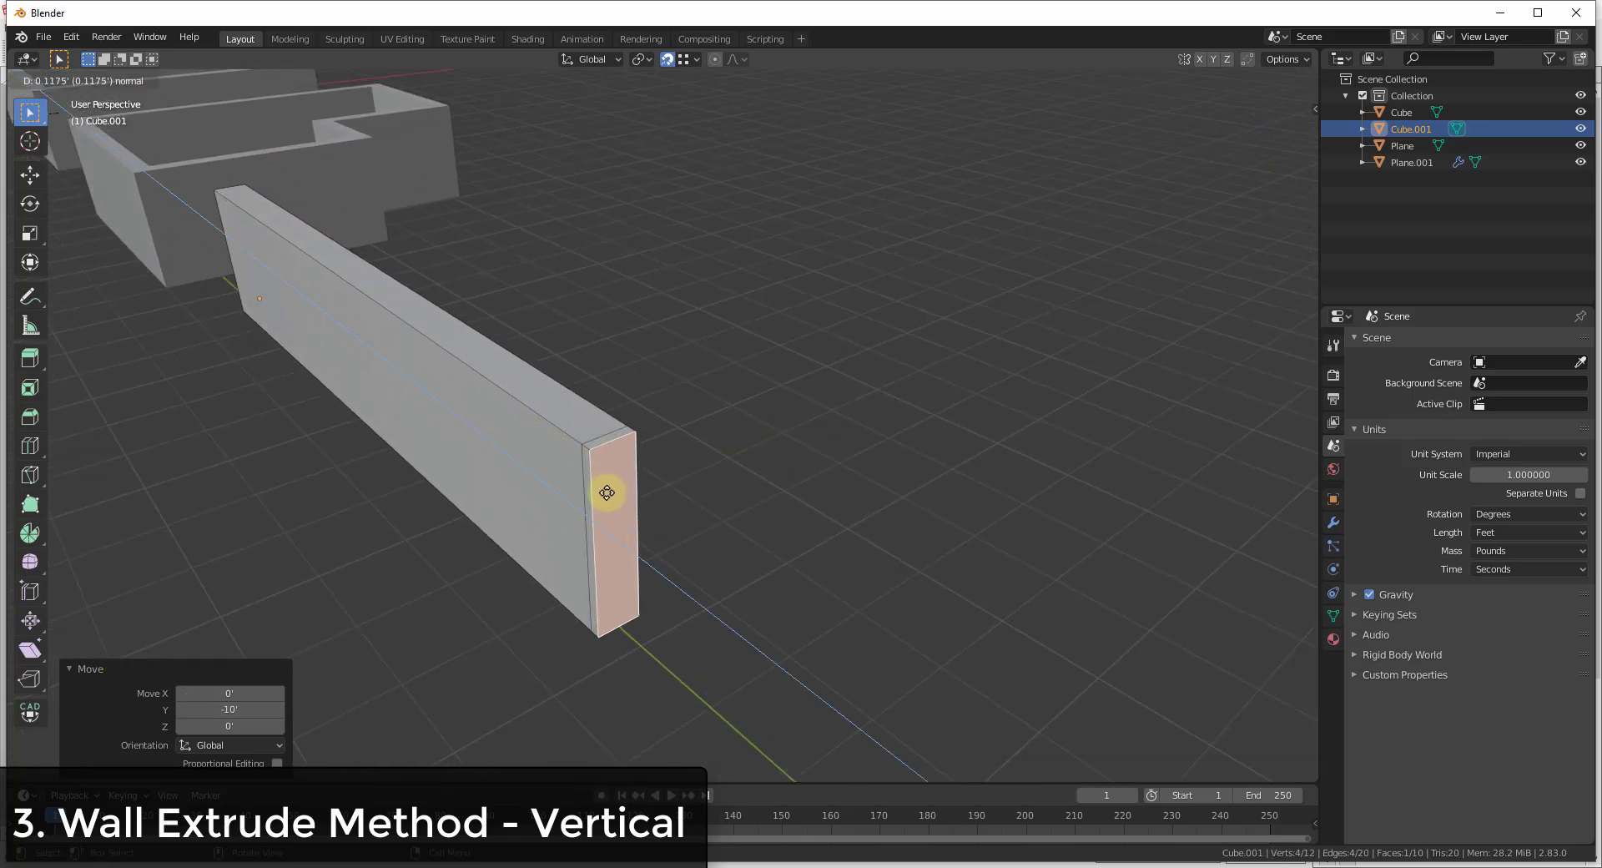
{"action": "type", "text": "6"}
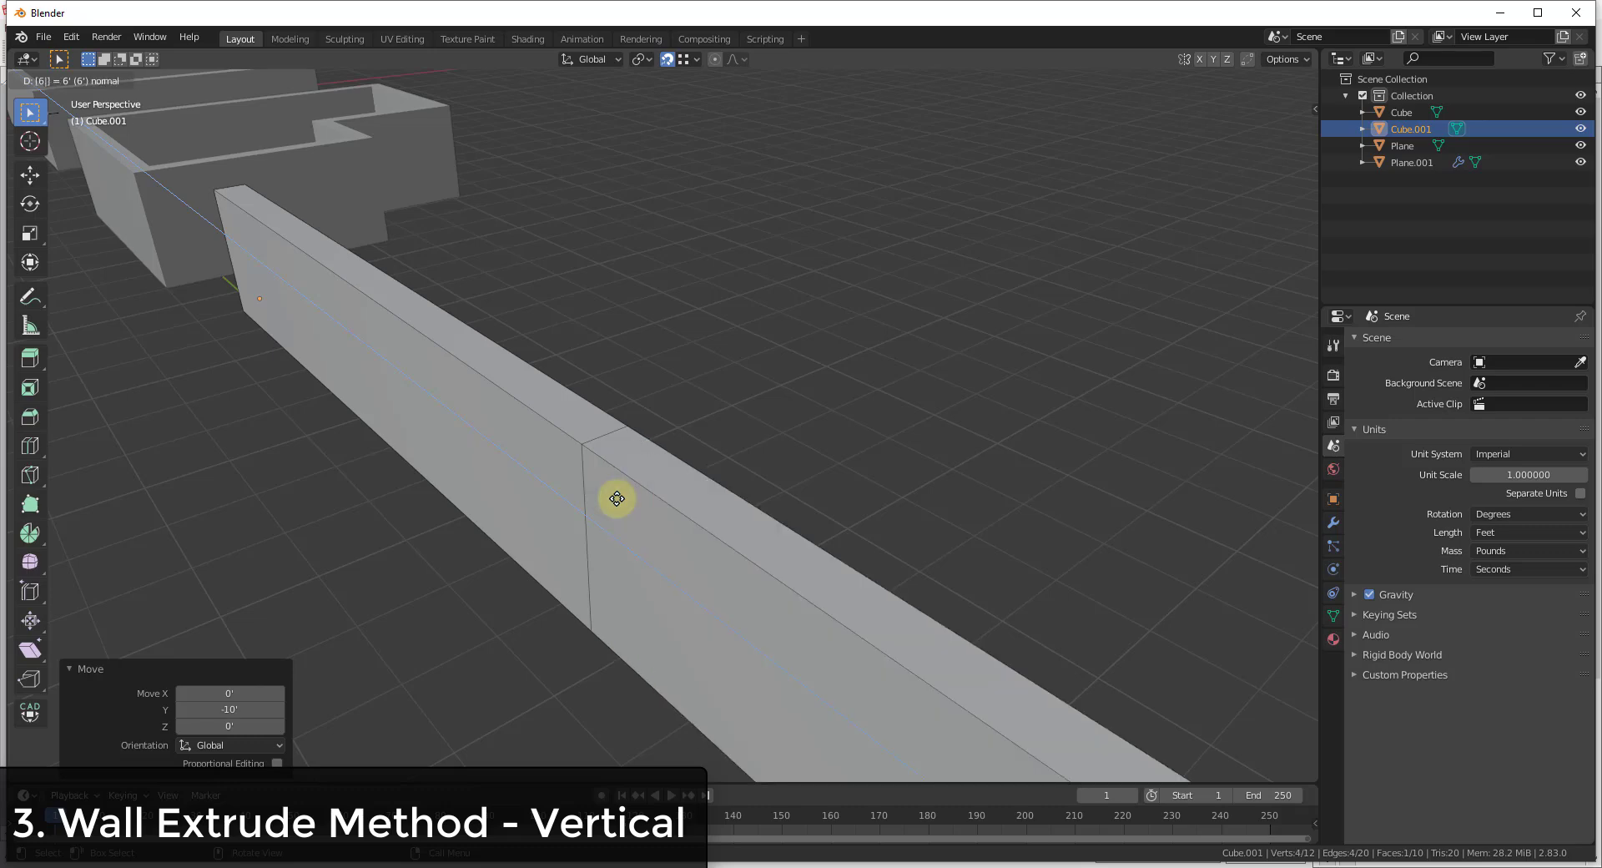
{"action": "key", "text": "Return"}
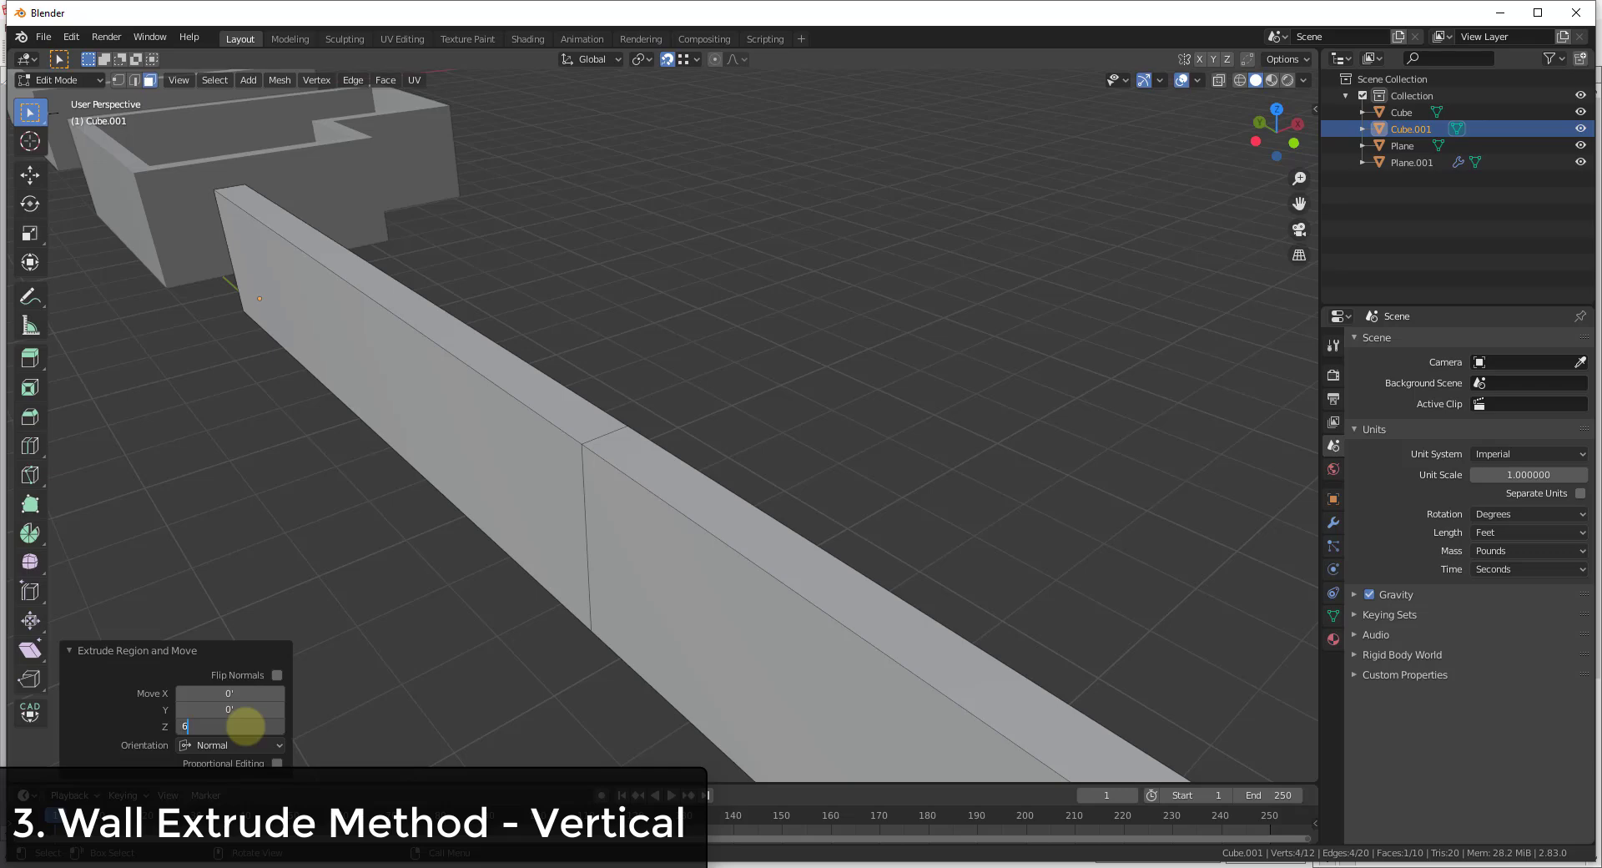
{"action": "left_click", "coordinate": [246, 726]}
{"action": "type", "text": "6\""}
{"action": "key", "text": "Return"}
Extrude the narrow side face into a new 10-foot wall segment
{"action": "middle_click_drag", "start_coordinate": [932, 539], "coordinate": [782, 496]}
{"action": "left_click", "coordinate": [689, 530]}
{"action": "type", "text": "e"}
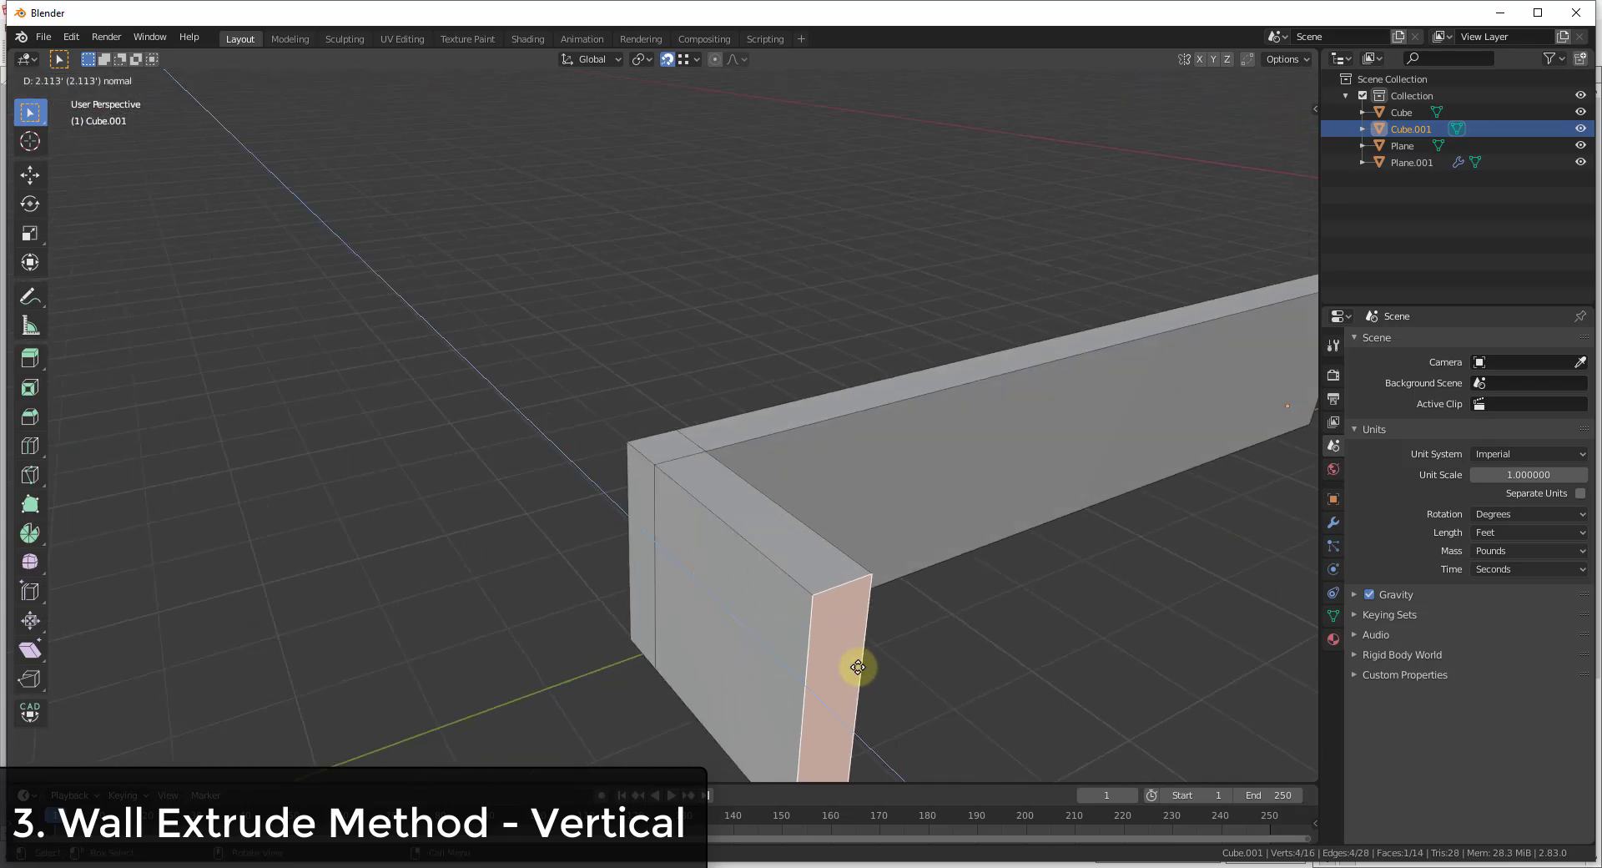
{"action": "type", "text": "10"}
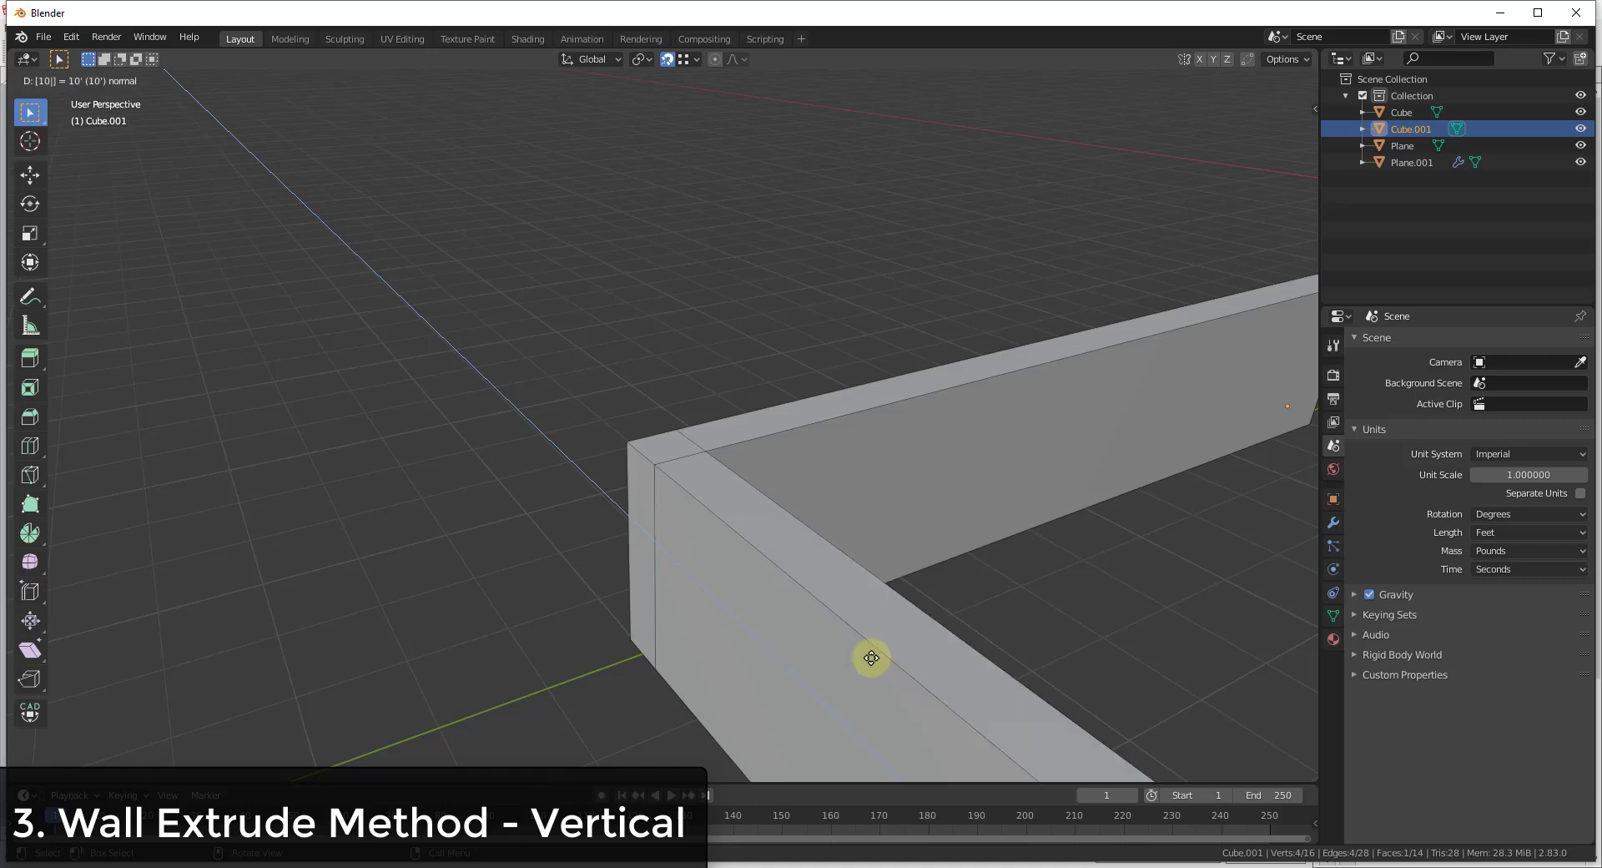
{"action": "key", "text": "Return"}
Extrude the new wall end a further 0.5 feet
{"action": "scroll", "coordinate": [919, 552], "scroll_direction": "down", "scroll_amount": 5}
{"action": "middle_click_drag", "start_coordinate": [919, 552], "coordinate": [208, 562]}
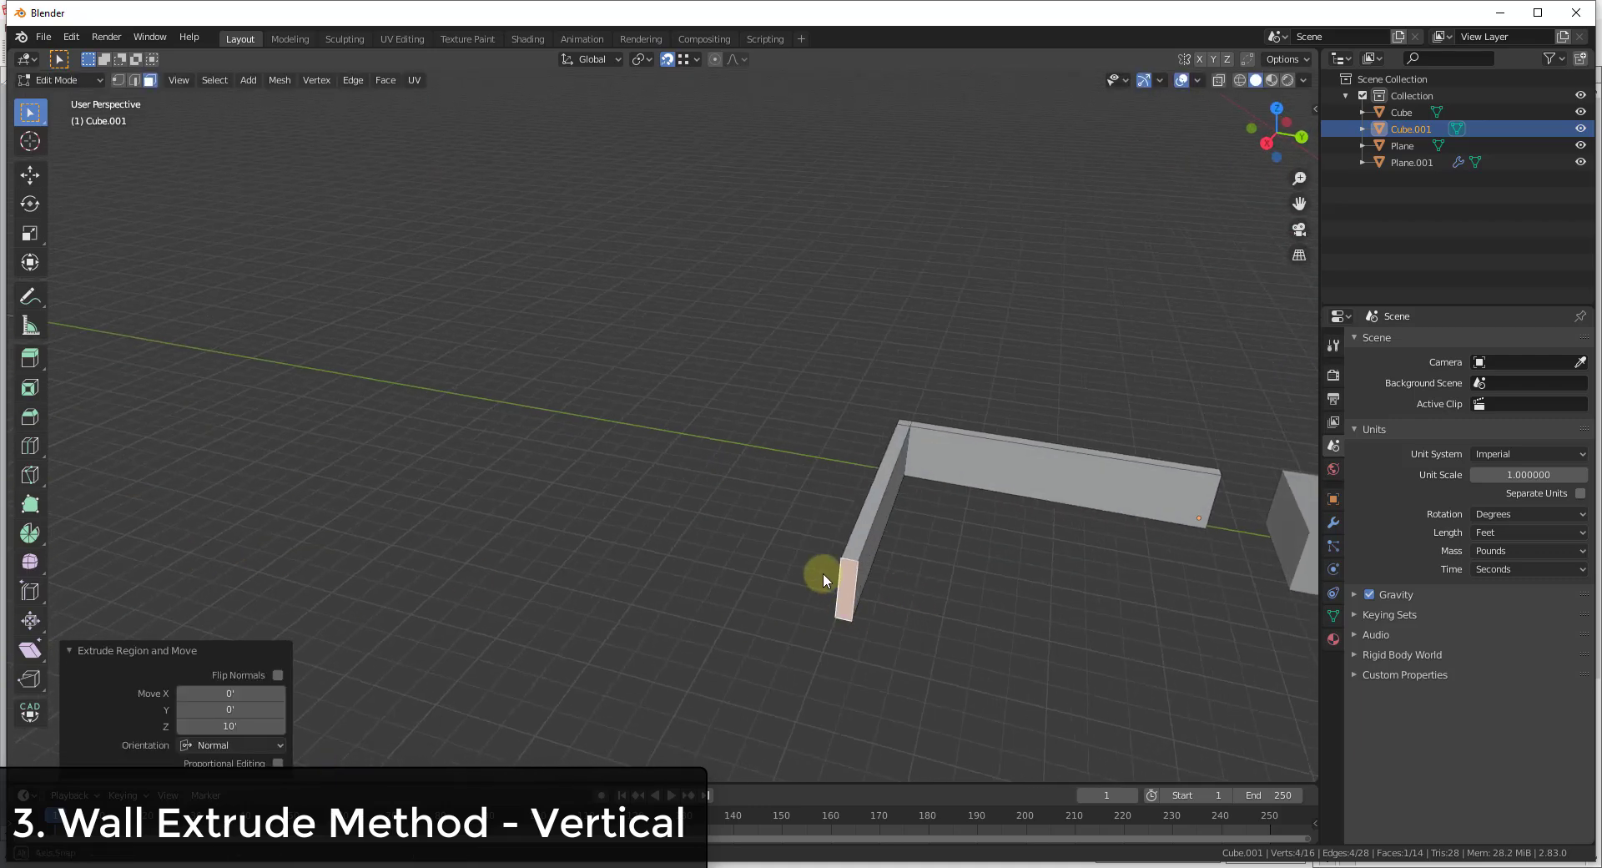
{"action": "middle_click_drag", "start_coordinate": [823, 573], "coordinate": [664, 526]}
{"action": "type", "text": "e0.5"}
{"action": "key", "text": "Return"}
Extrude the end face into further wall segments, completing the notched room outline
{"action": "key", "text": "e"}
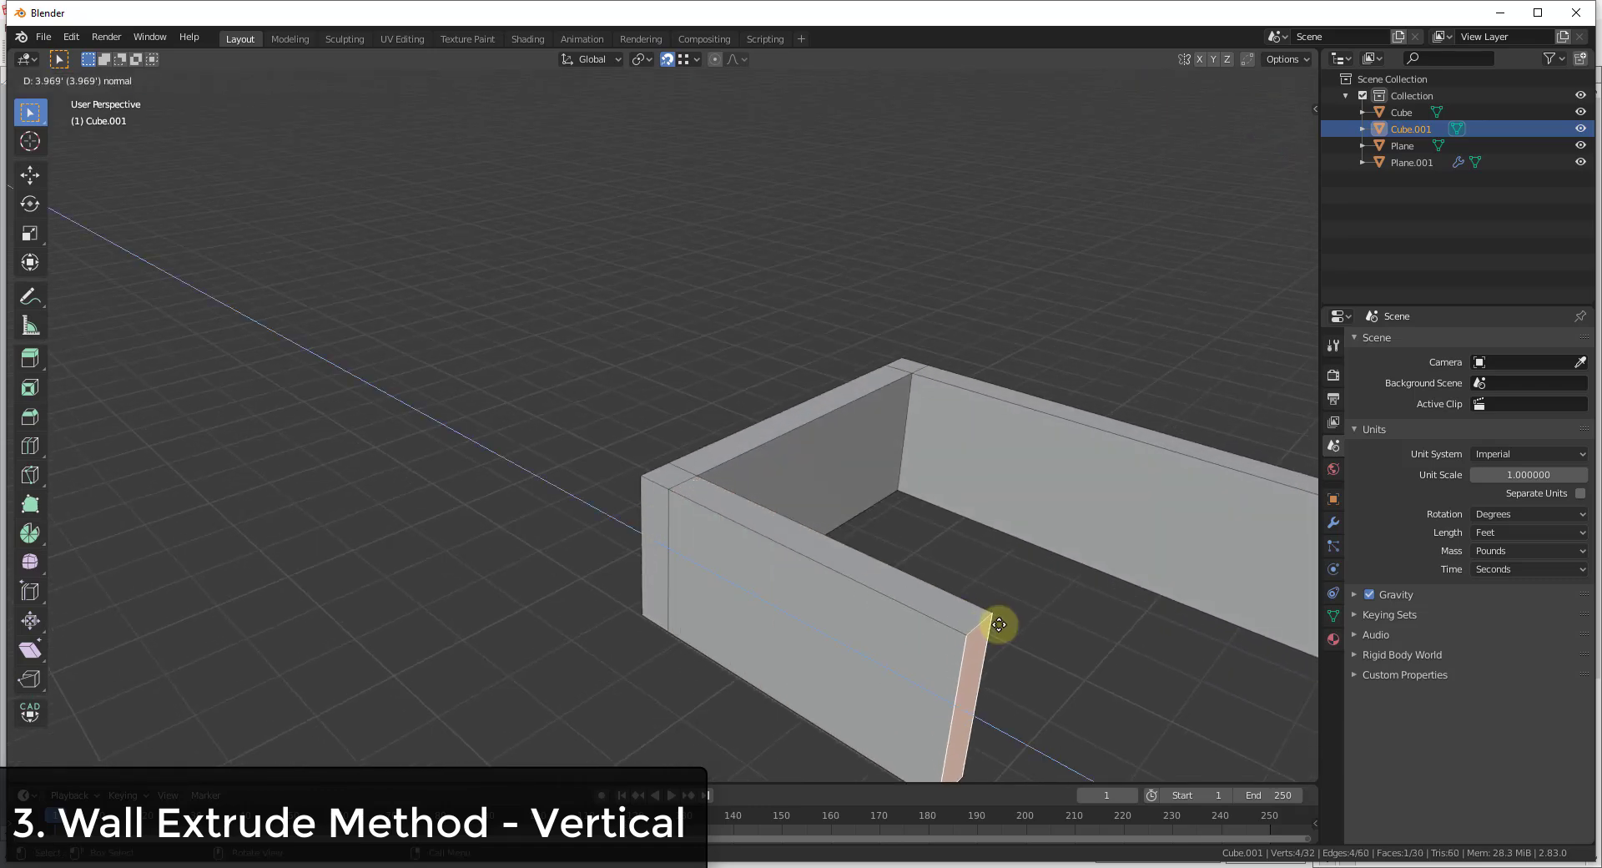
{"action": "left_click", "coordinate": [1033, 629]}
{"action": "middle_click_drag", "start_coordinate": [1033, 629], "coordinate": [989, 422]}
{"action": "key", "text": "e"}
{"action": "left_click", "coordinate": [990, 529]}
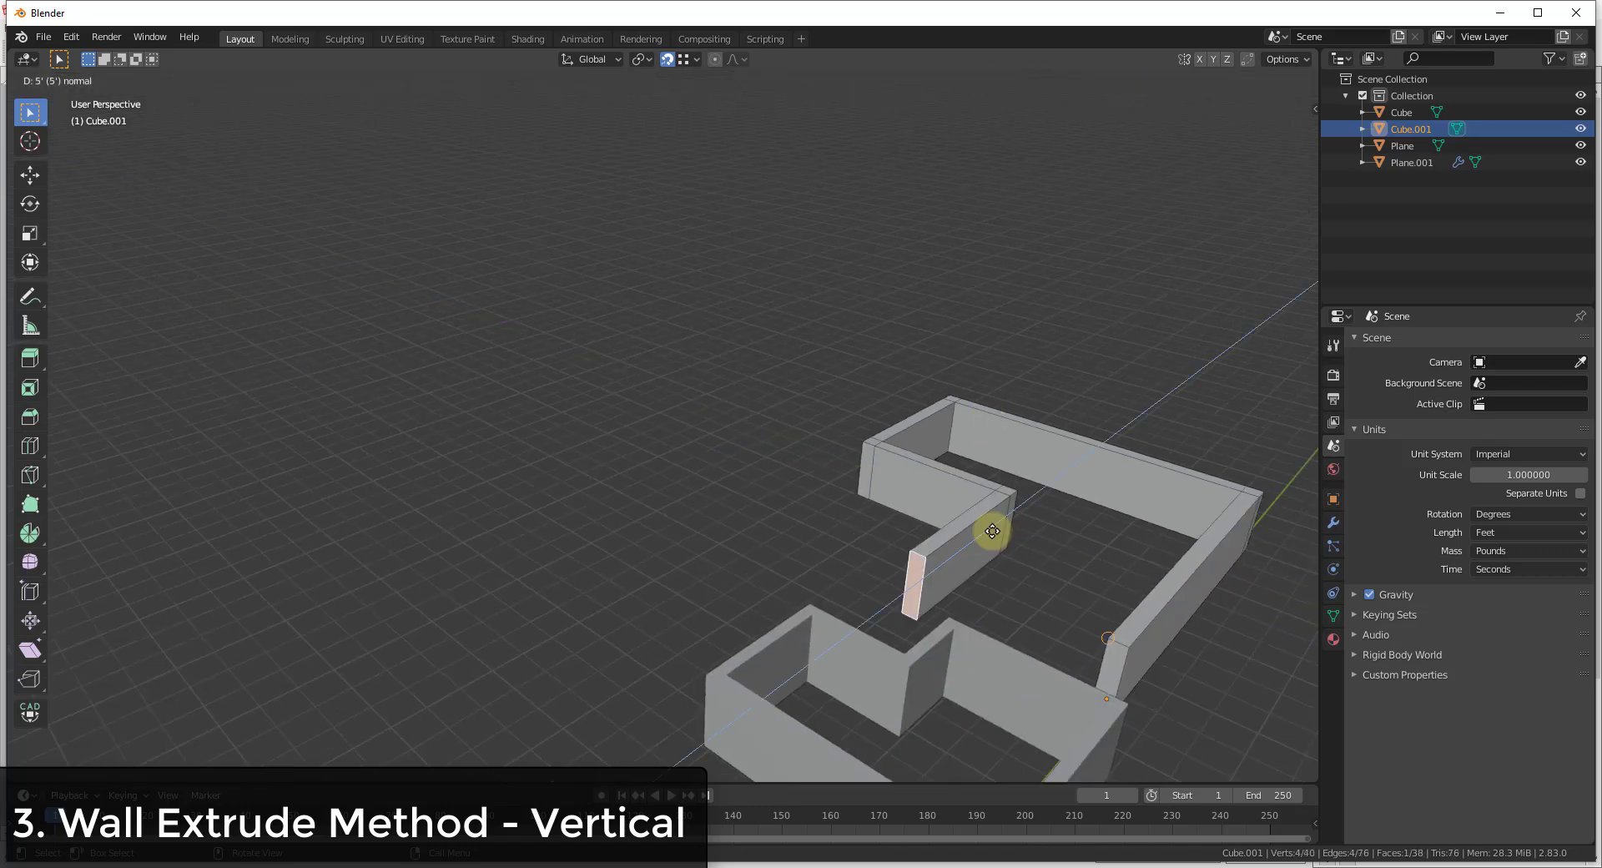
{"action": "middle_click_drag", "start_coordinate": [990, 529], "coordinate": [909, 576]}
{"action": "scroll", "coordinate": [884, 561], "scroll_direction": "down", "scroll_amount": 4}
{"action": "scroll", "coordinate": [835, 576], "scroll_direction": "up", "scroll_amount": 5}
{"action": "middle_click_drag", "start_coordinate": [637, 478], "coordinate": [583, 418]}
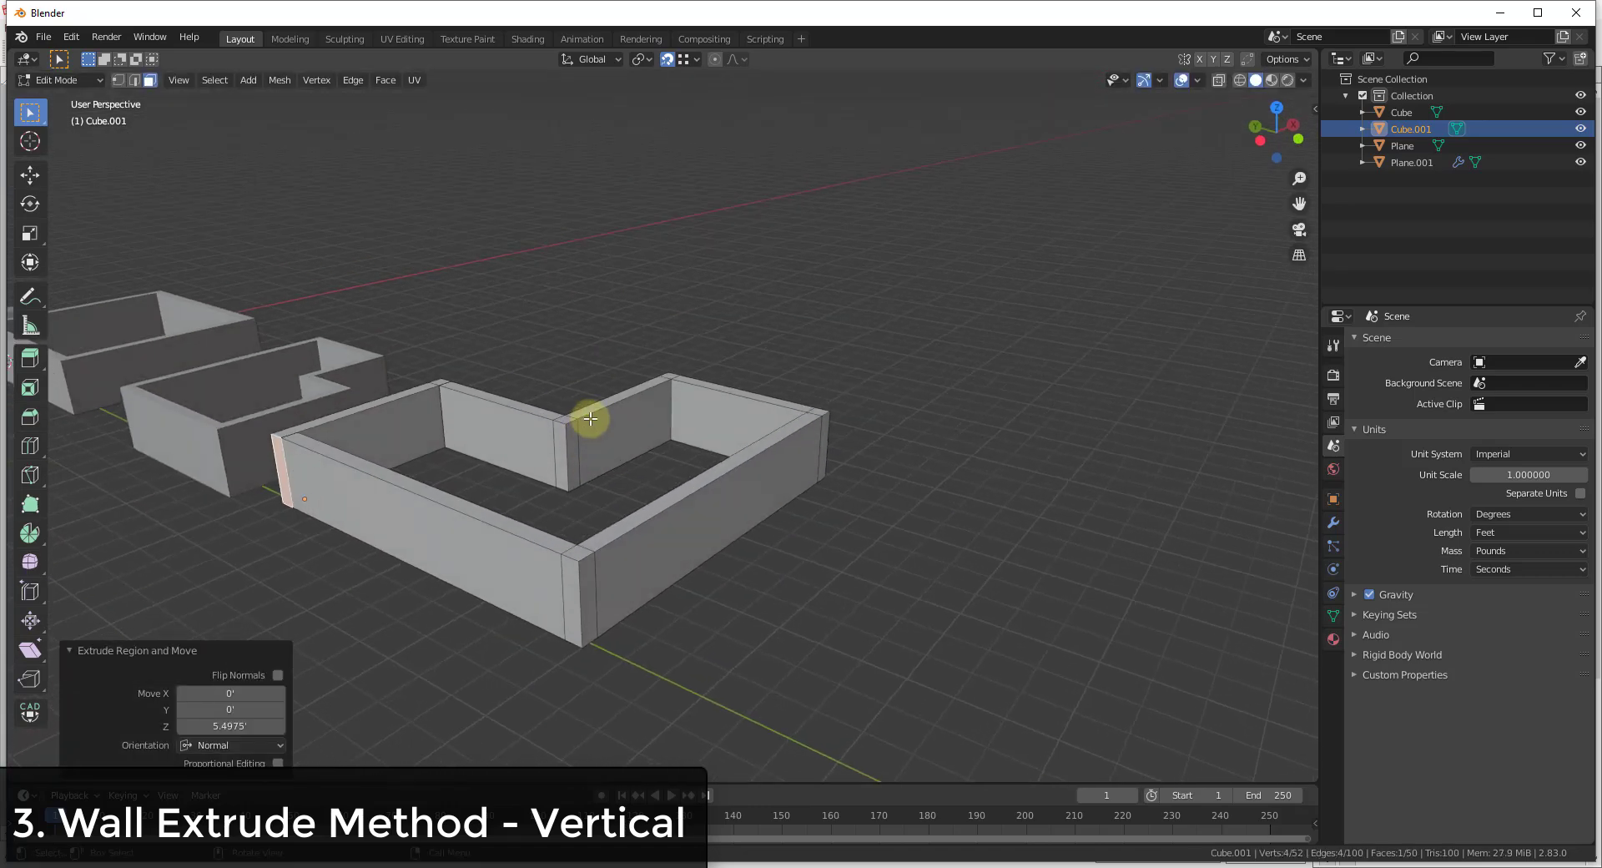
{"action": "scroll", "coordinate": [881, 476], "scroll_direction": "down", "scroll_amount": 3}
{"action": "scroll", "coordinate": [872, 492], "scroll_direction": "up", "scroll_amount": 3}
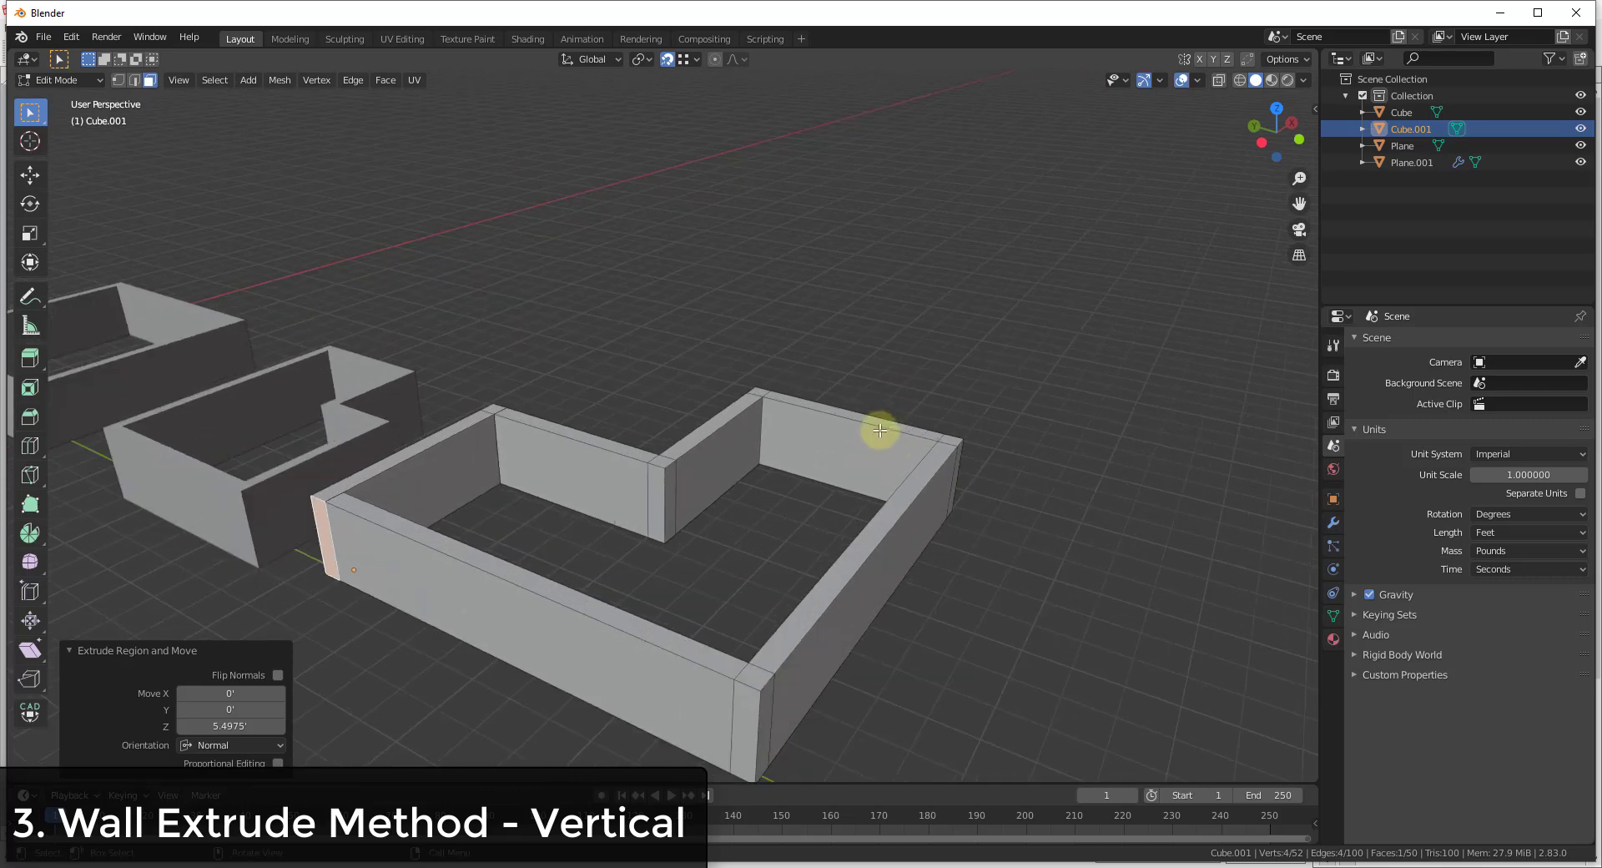
{"action": "scroll", "coordinate": [916, 386], "scroll_direction": "down", "scroll_amount": 3}
{"action": "scroll", "coordinate": [893, 425], "scroll_direction": "up", "scroll_amount": 5}
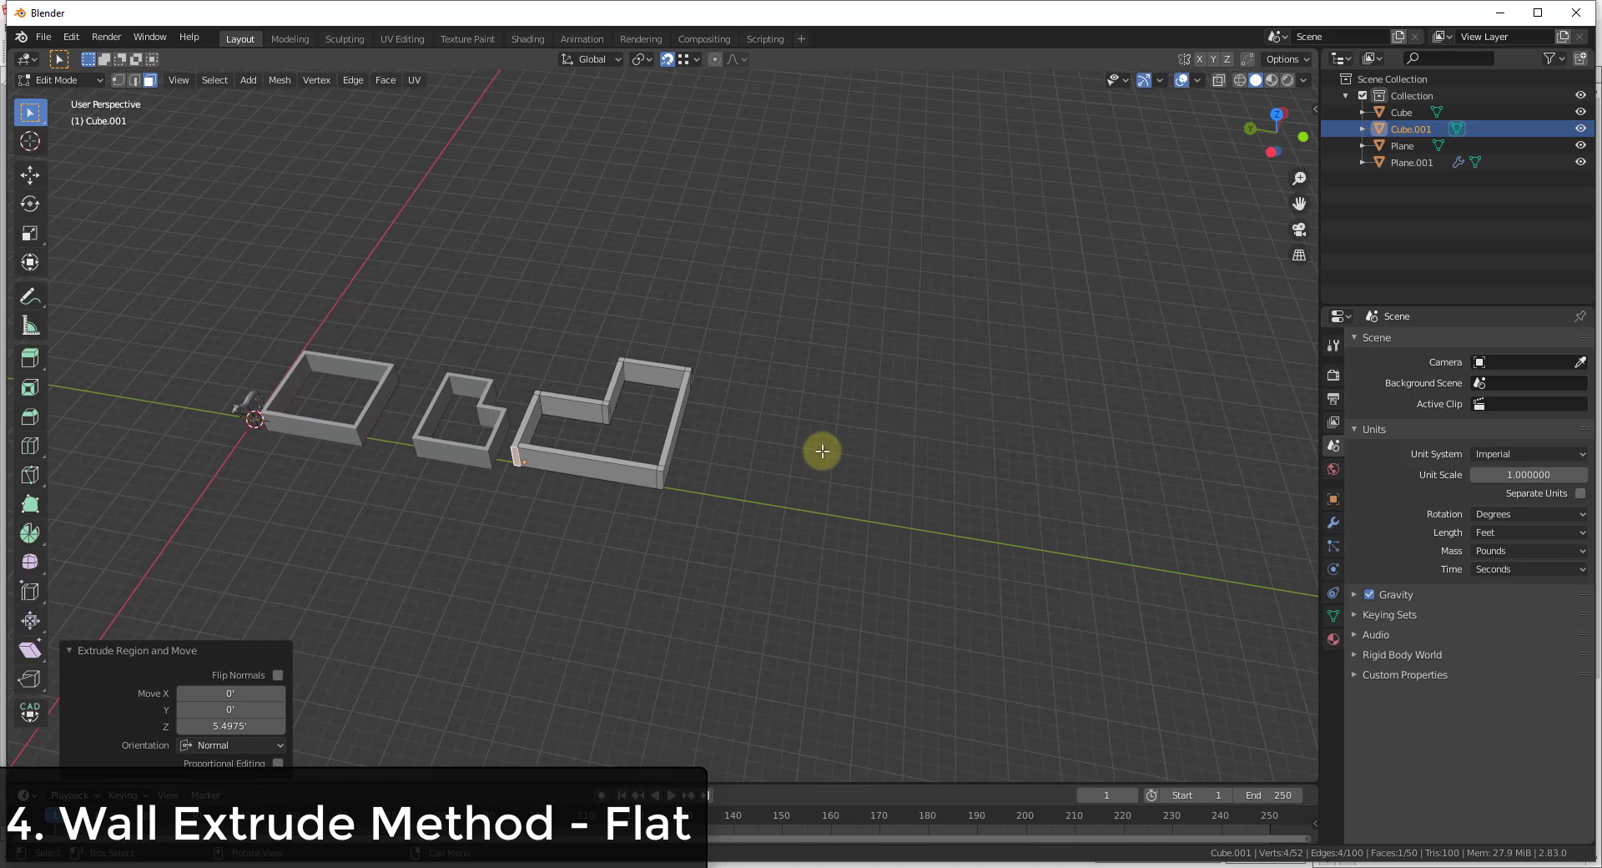
In Preferences Add-ons, search 'ext' and expand Add Mesh: Extra Objects to verify it's enabled
{"action": "left_click", "coordinate": [71, 36]}
{"action": "left_click", "coordinate": [133, 278]}
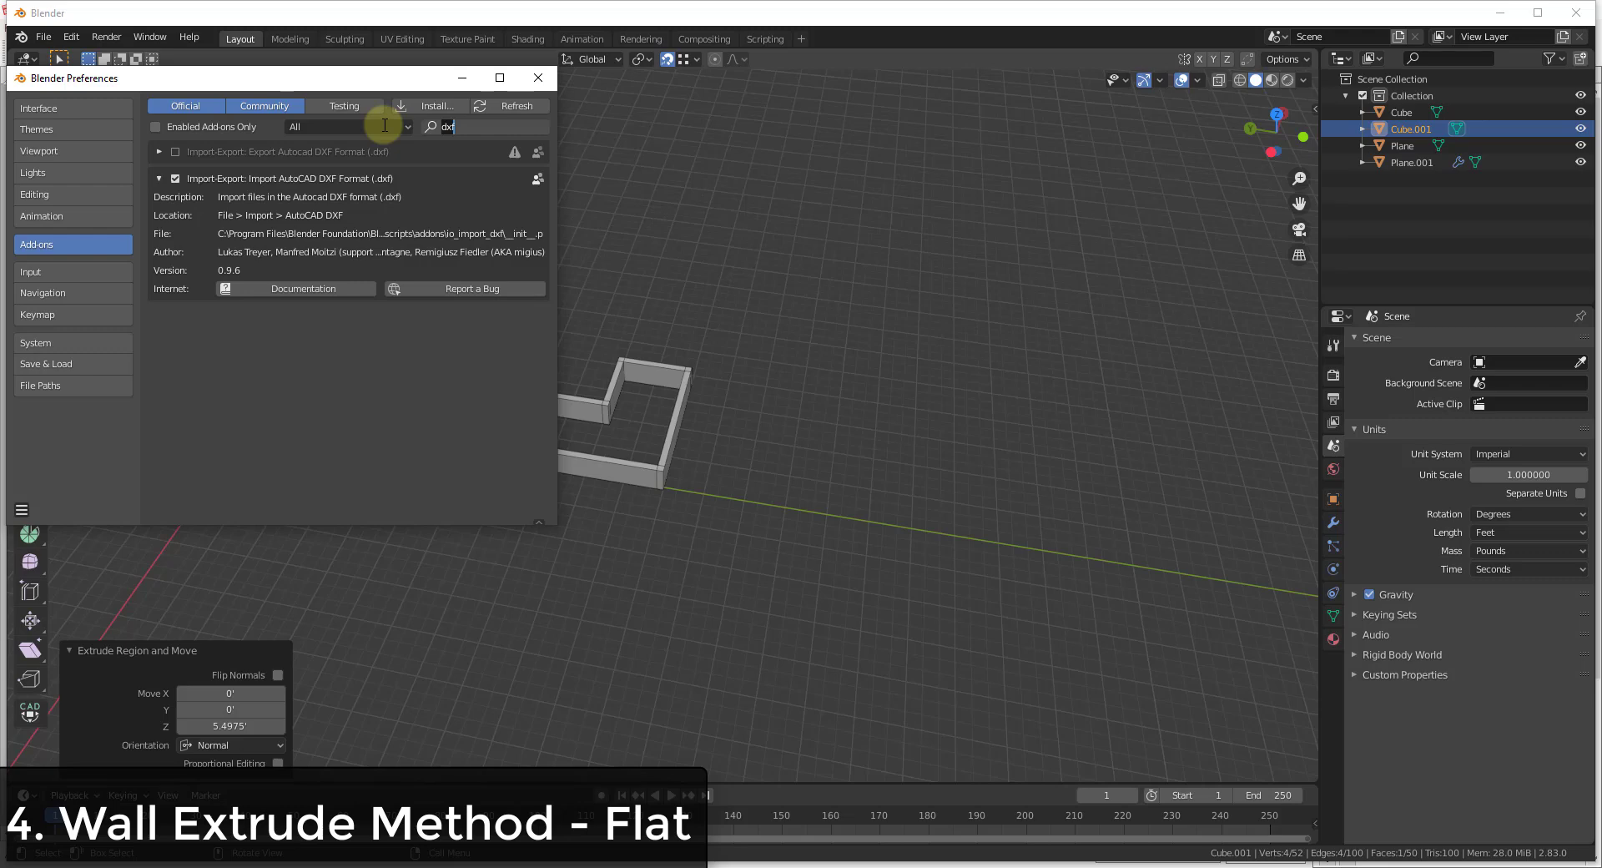
{"action": "type", "text": "ext"}
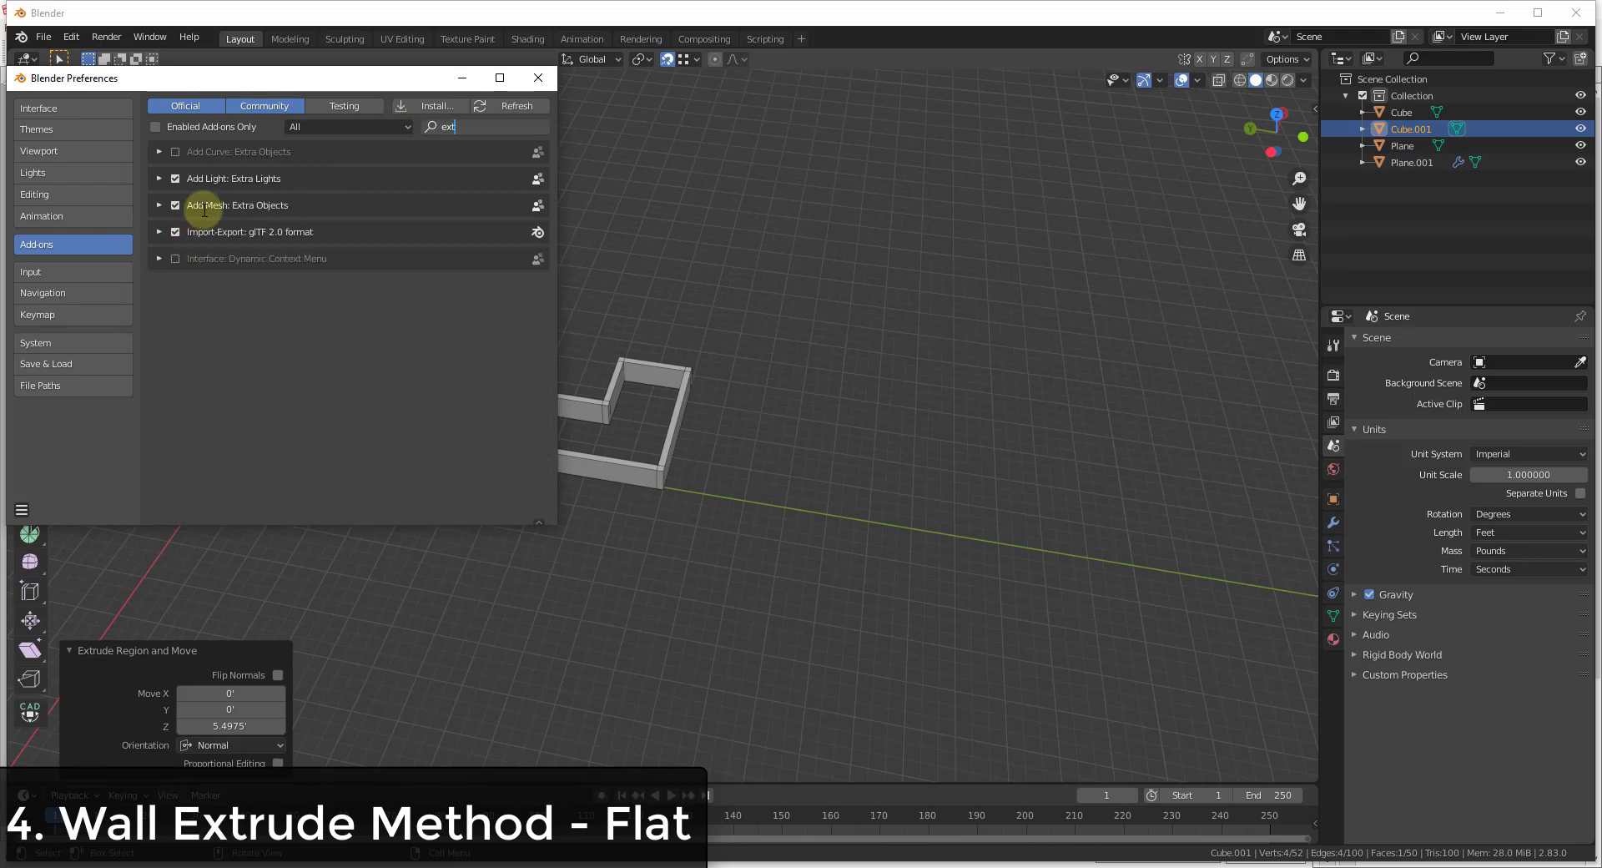
{"action": "left_click", "coordinate": [159, 204]}
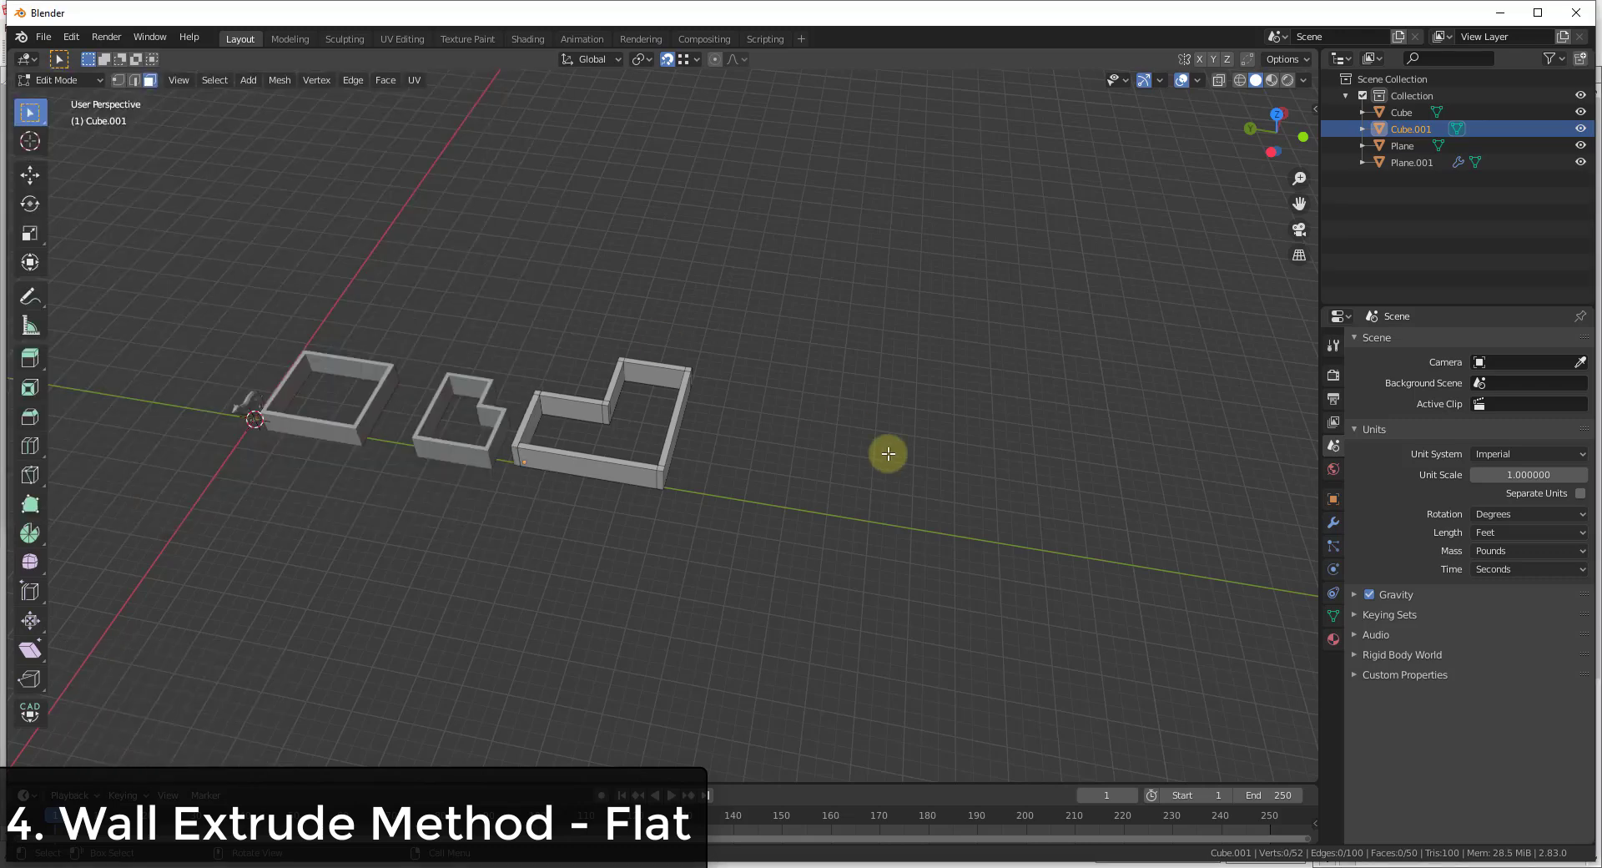
Return to Object Mode and add a Mesh > Single Vert object
{"action": "key", "text": "shift+a"}
{"action": "key", "text": "Escape"}
{"action": "key", "text": "Tab"}
{"action": "scroll", "coordinate": [690, 376], "scroll_direction": "down", "scroll_amount": 1}
{"action": "scroll", "coordinate": [692, 392], "scroll_direction": "up", "scroll_amount": 3}
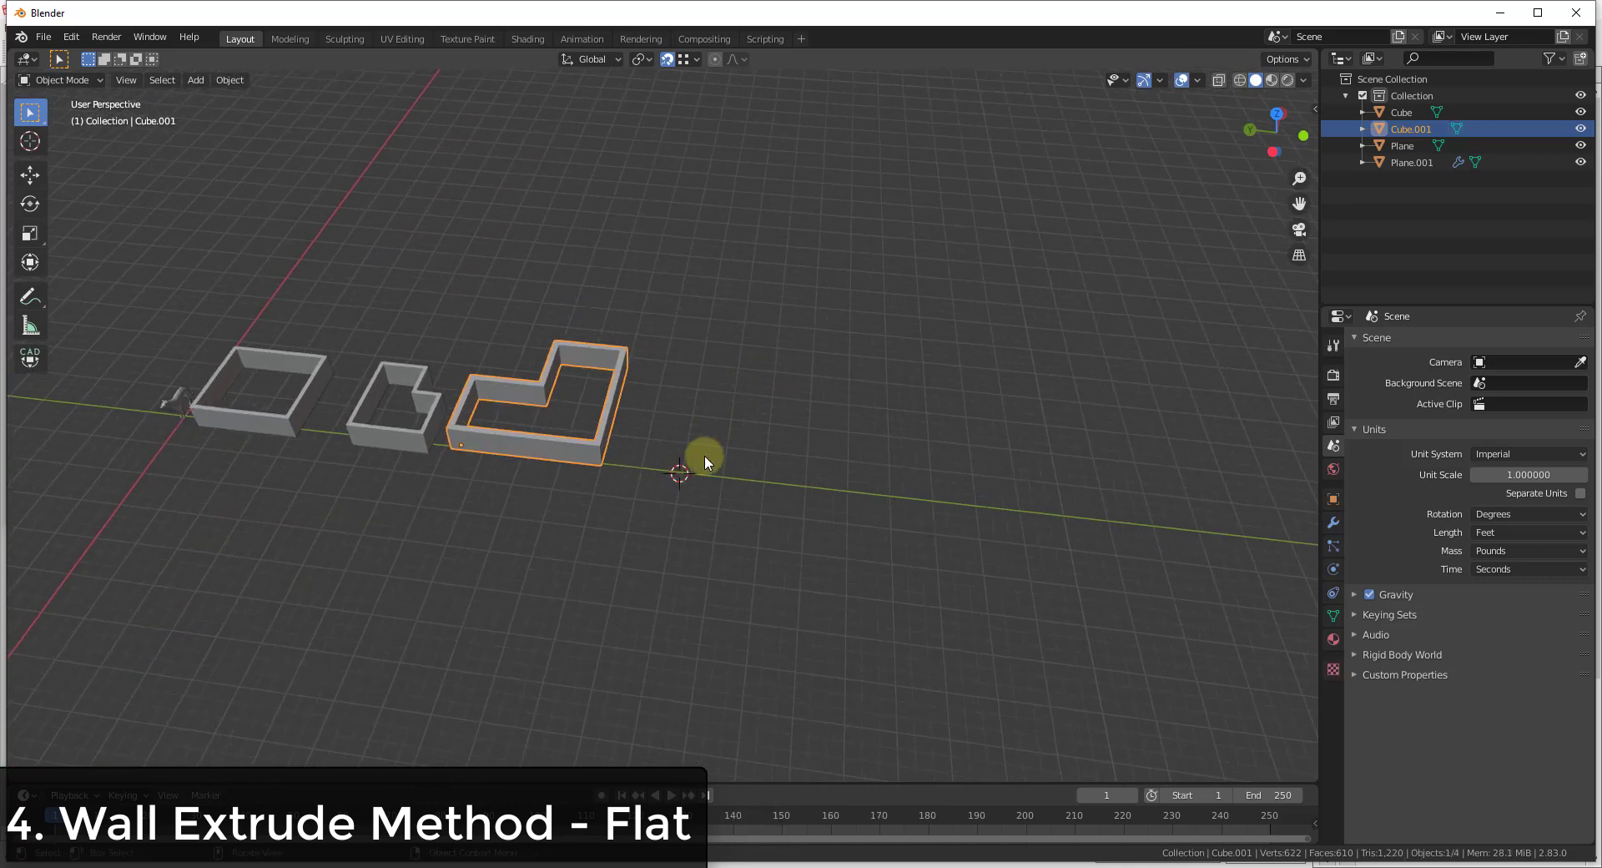
{"action": "key", "text": "shift+a"}
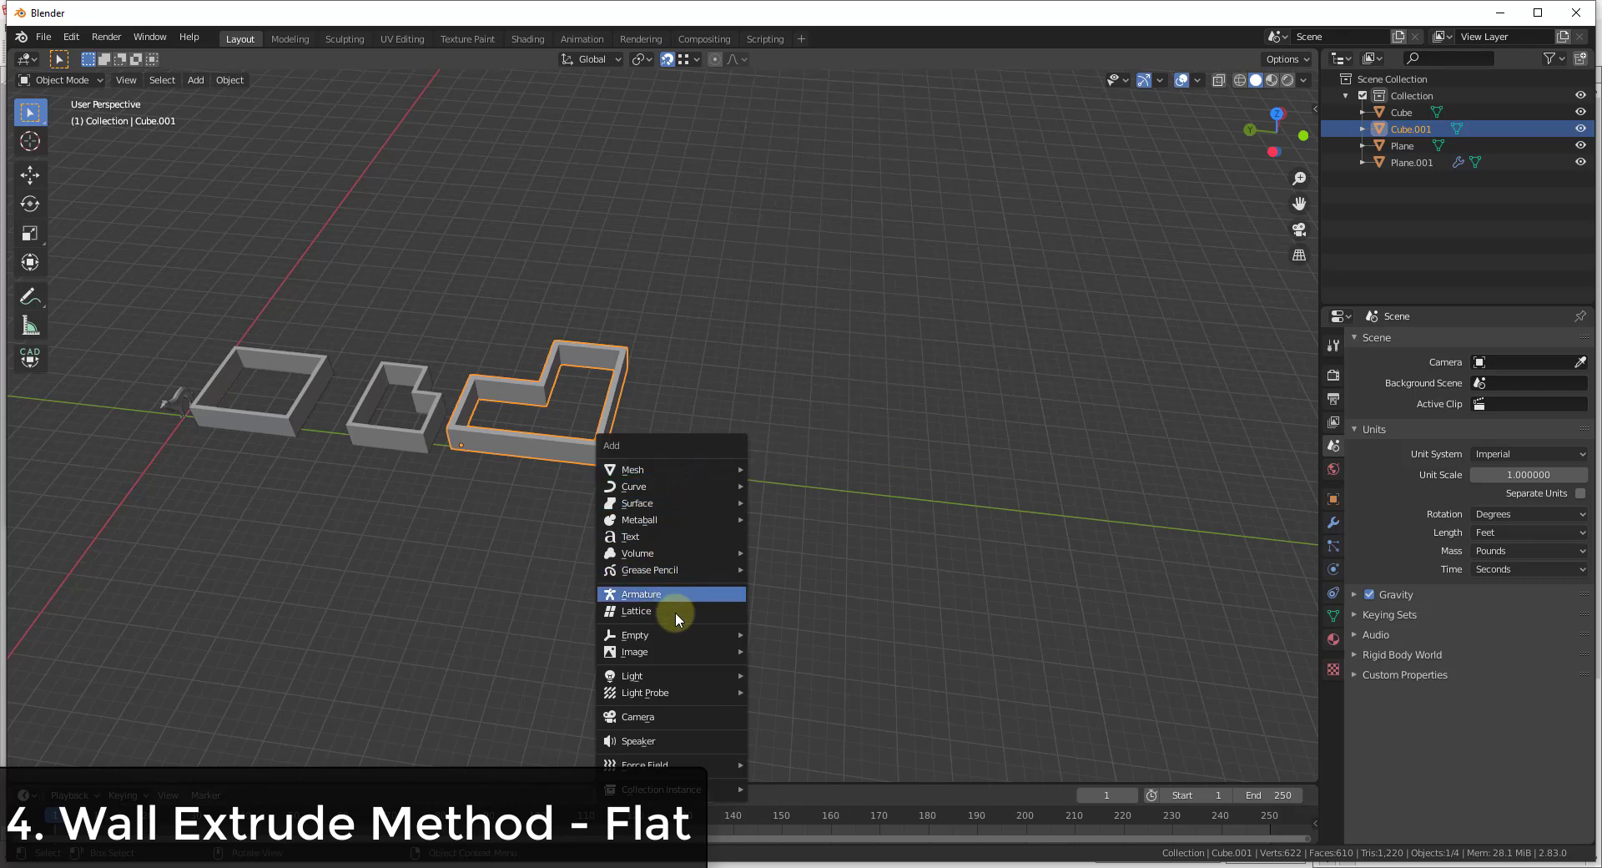
{"action": "mouse_move", "coordinate": [684, 469]}
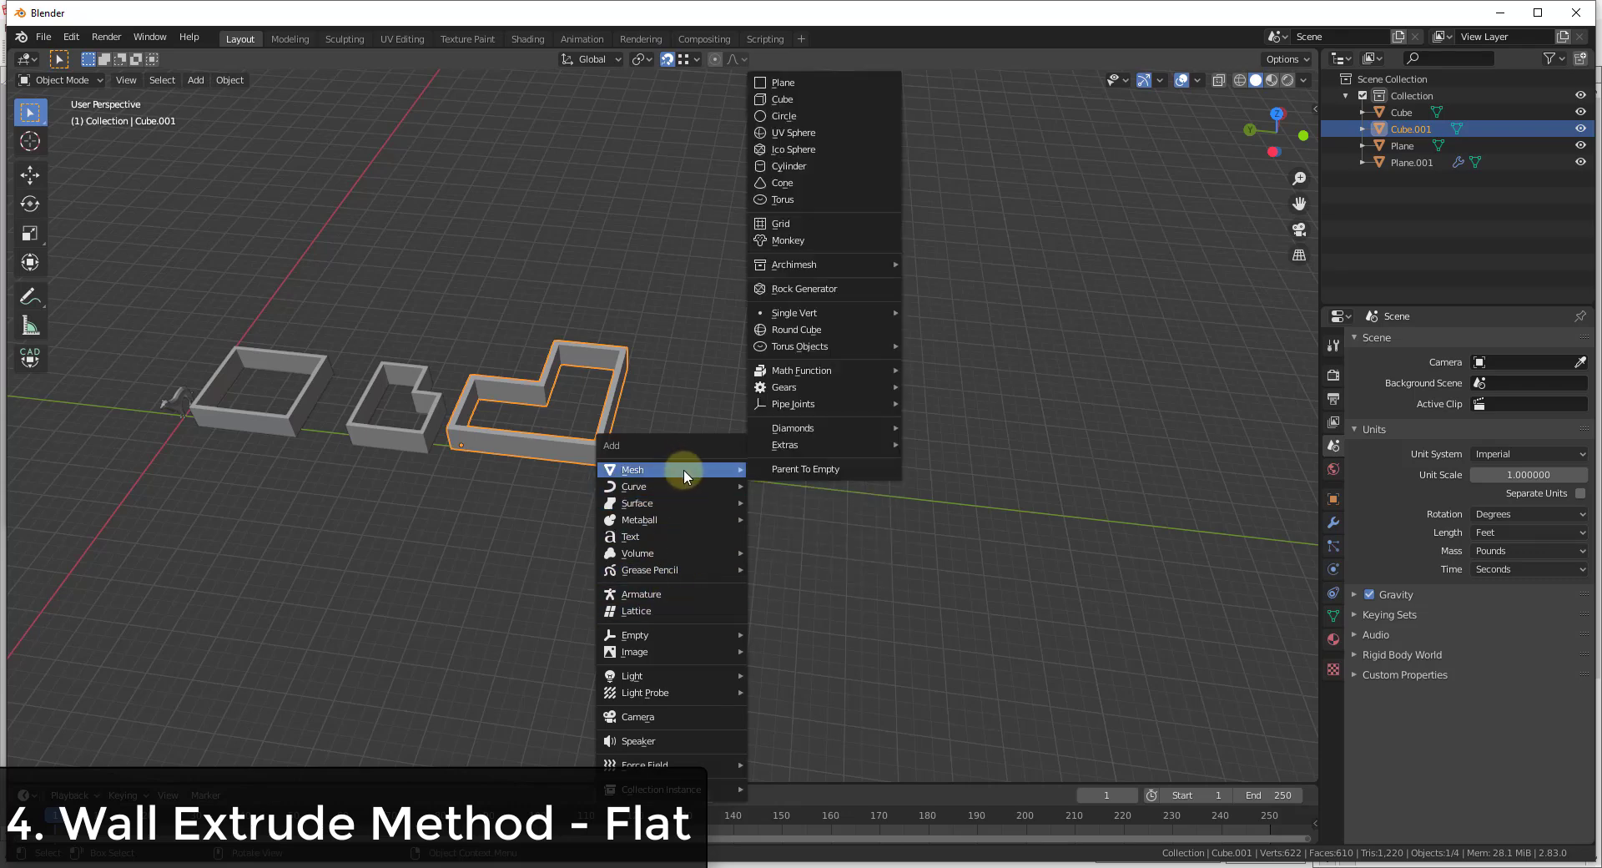
{"action": "mouse_move", "coordinate": [816, 320]}
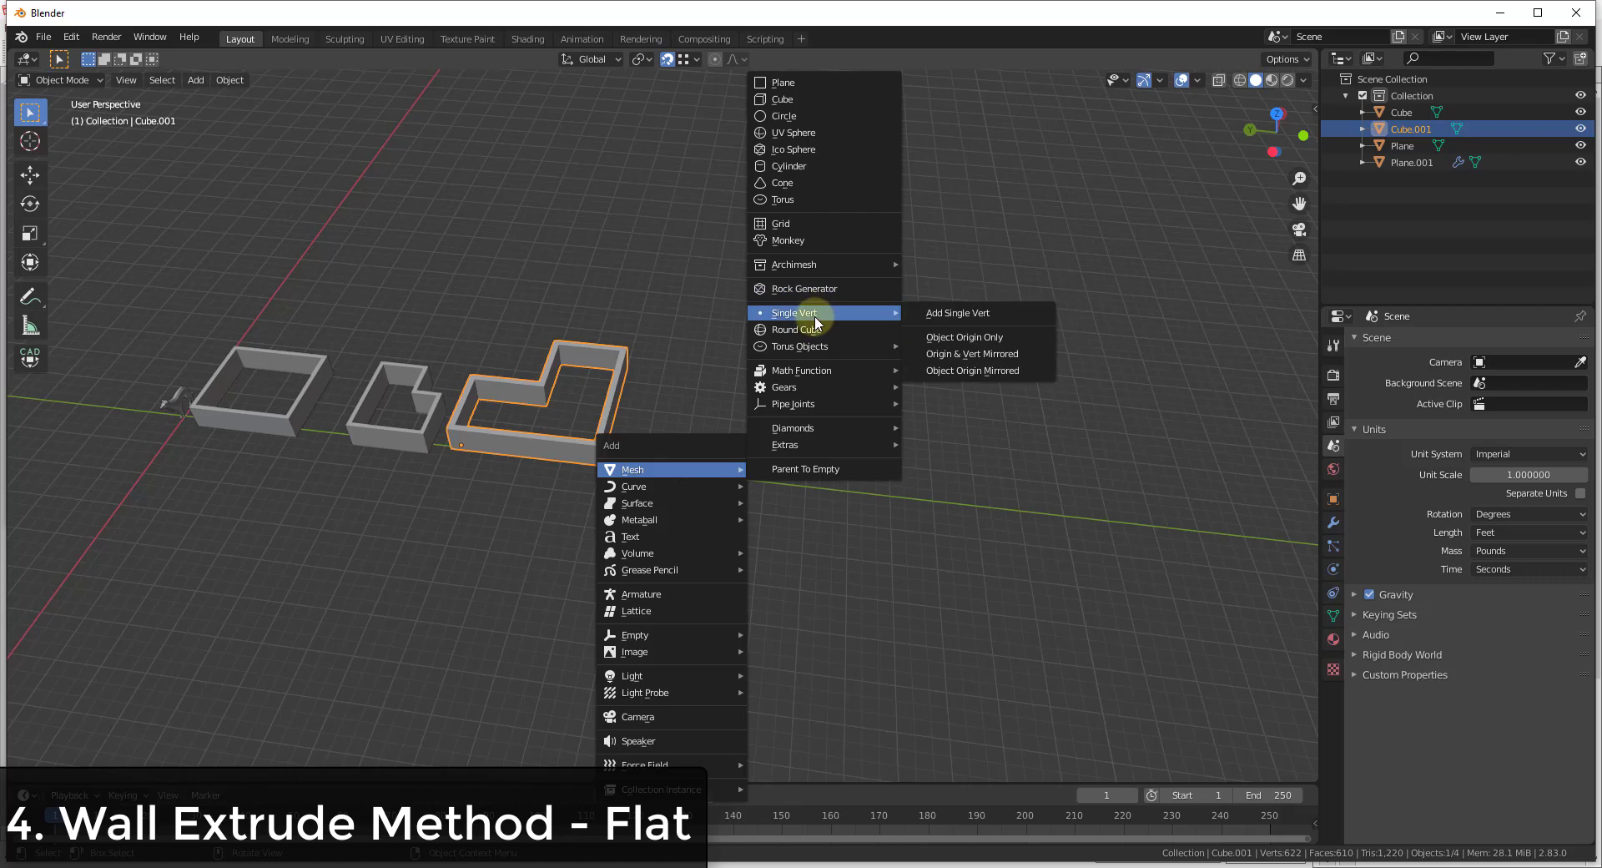
{"action": "left_click", "coordinate": [958, 315]}
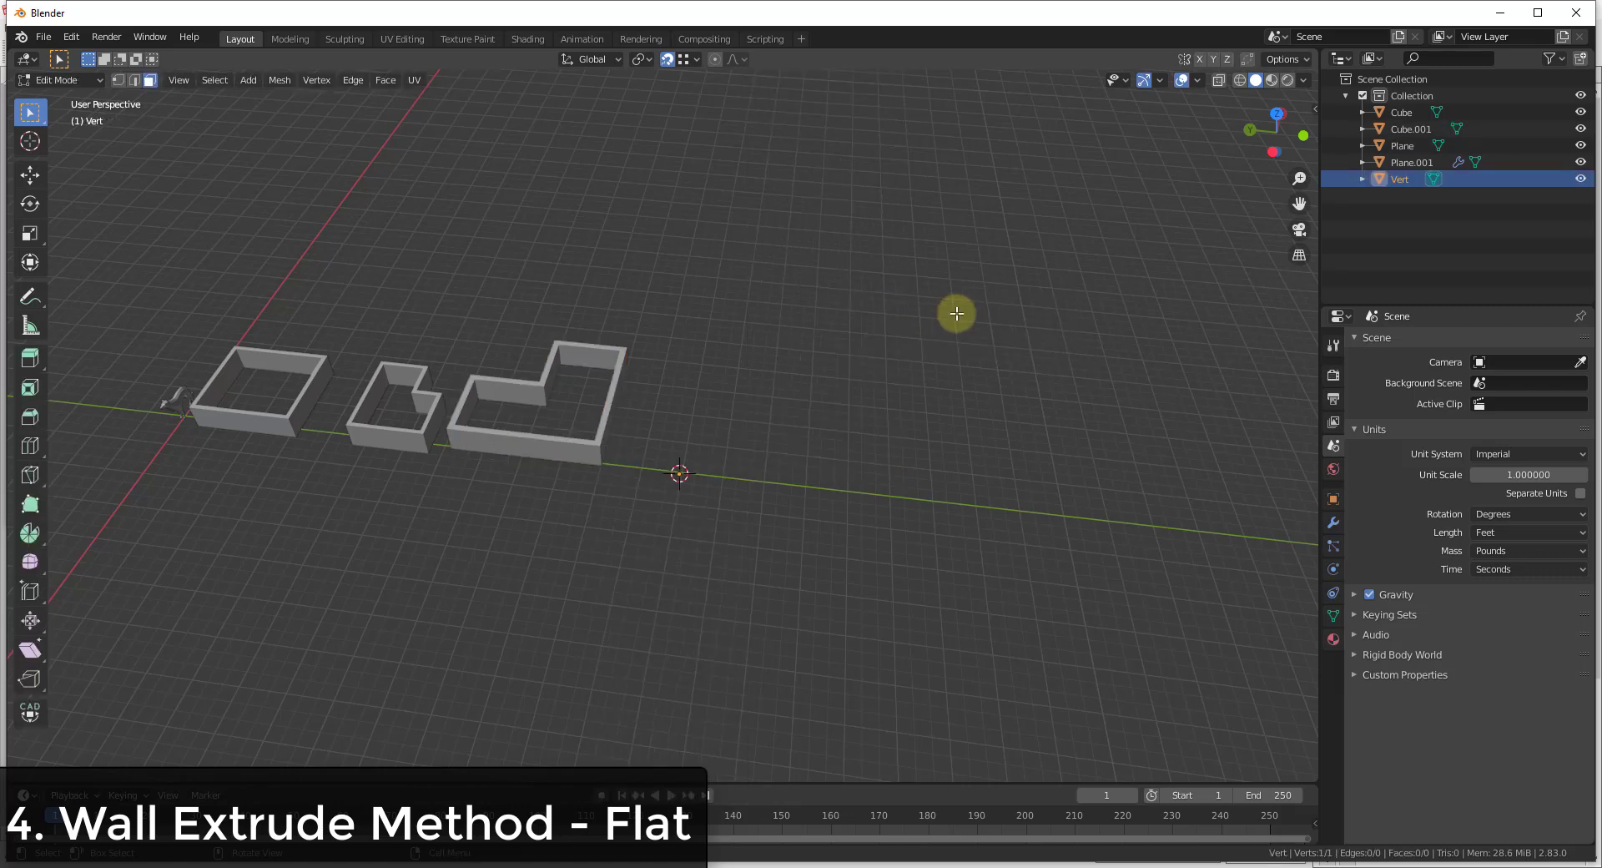
Switch to Top view and move the vertex along X to -2.8338 feet
{"action": "left_click", "coordinate": [1277, 112]}
{"action": "scroll", "coordinate": [672, 465], "scroll_direction": "up", "scroll_amount": 8}
{"action": "scroll", "coordinate": [695, 490], "scroll_direction": "down", "scroll_amount": 4}
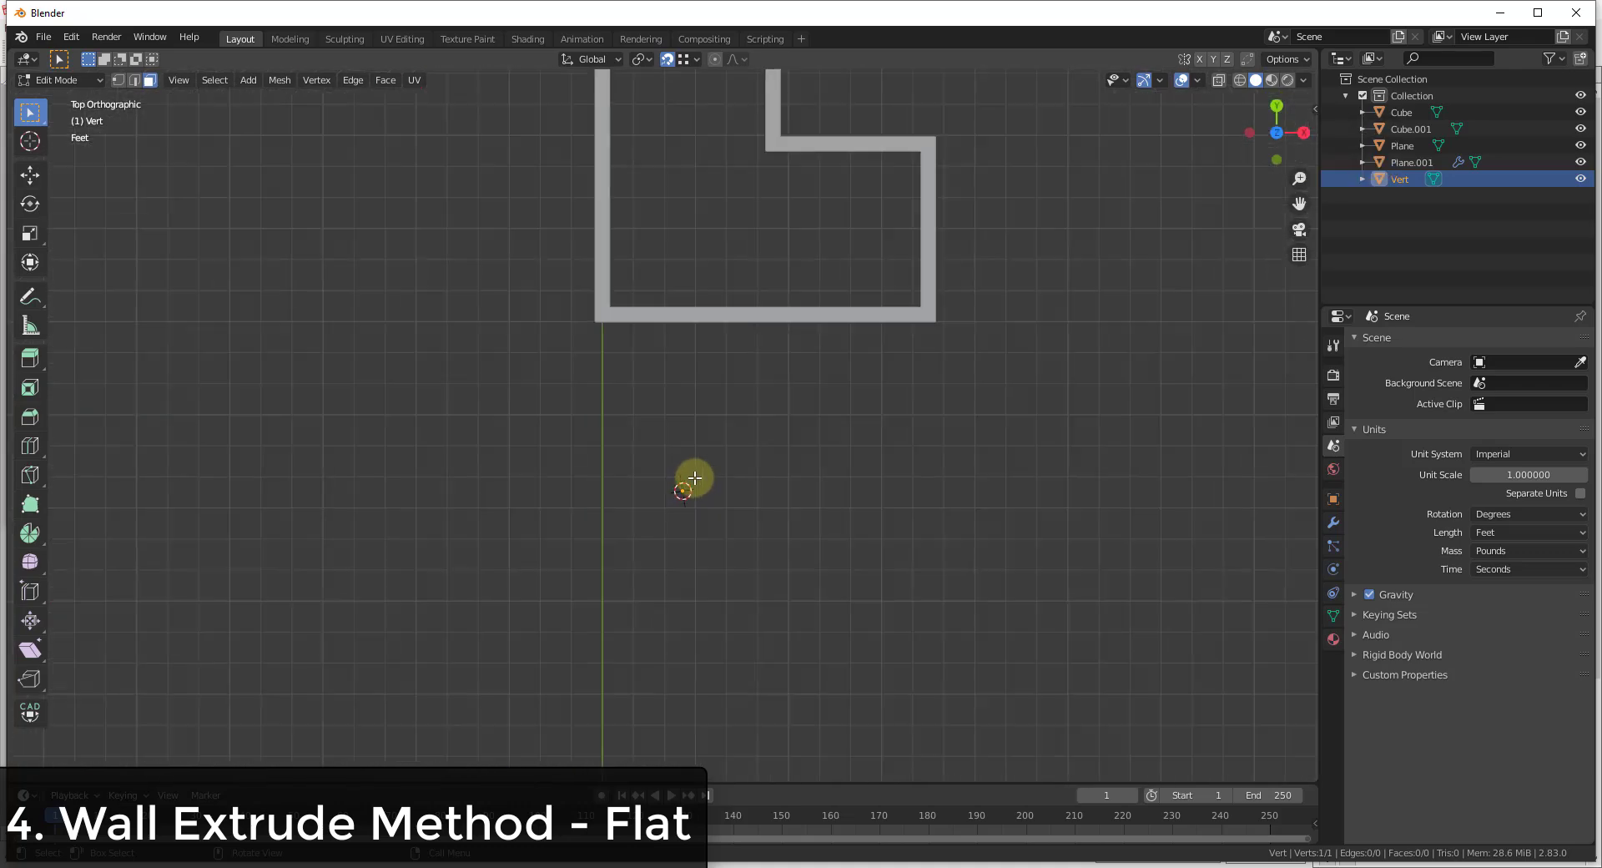
{"action": "scroll", "coordinate": [707, 474], "scroll_direction": "up", "scroll_amount": 1}
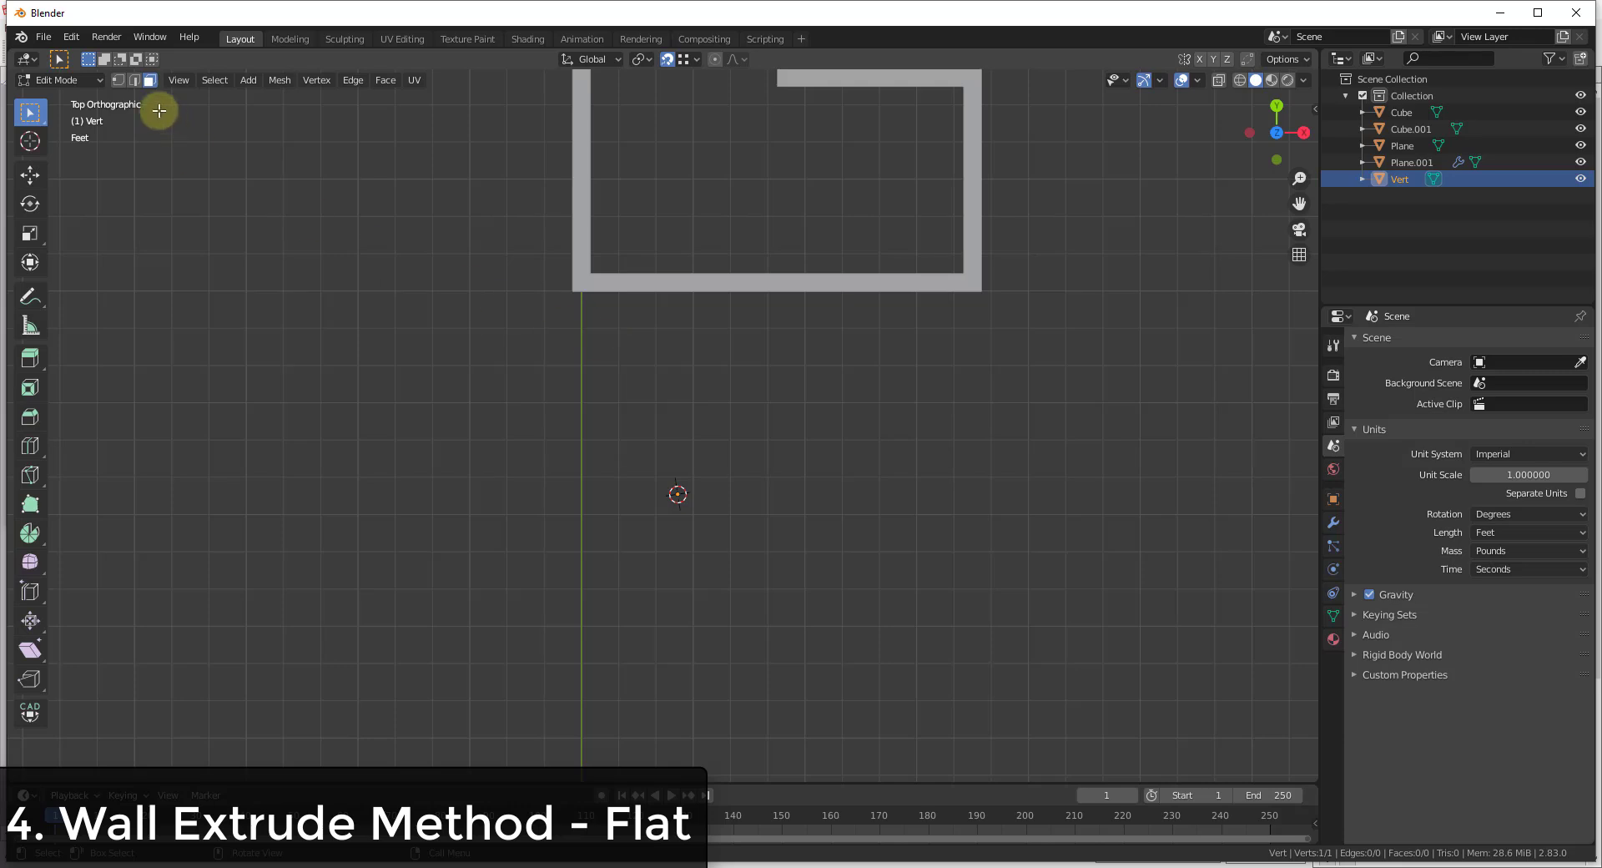
{"action": "key", "text": "g"}
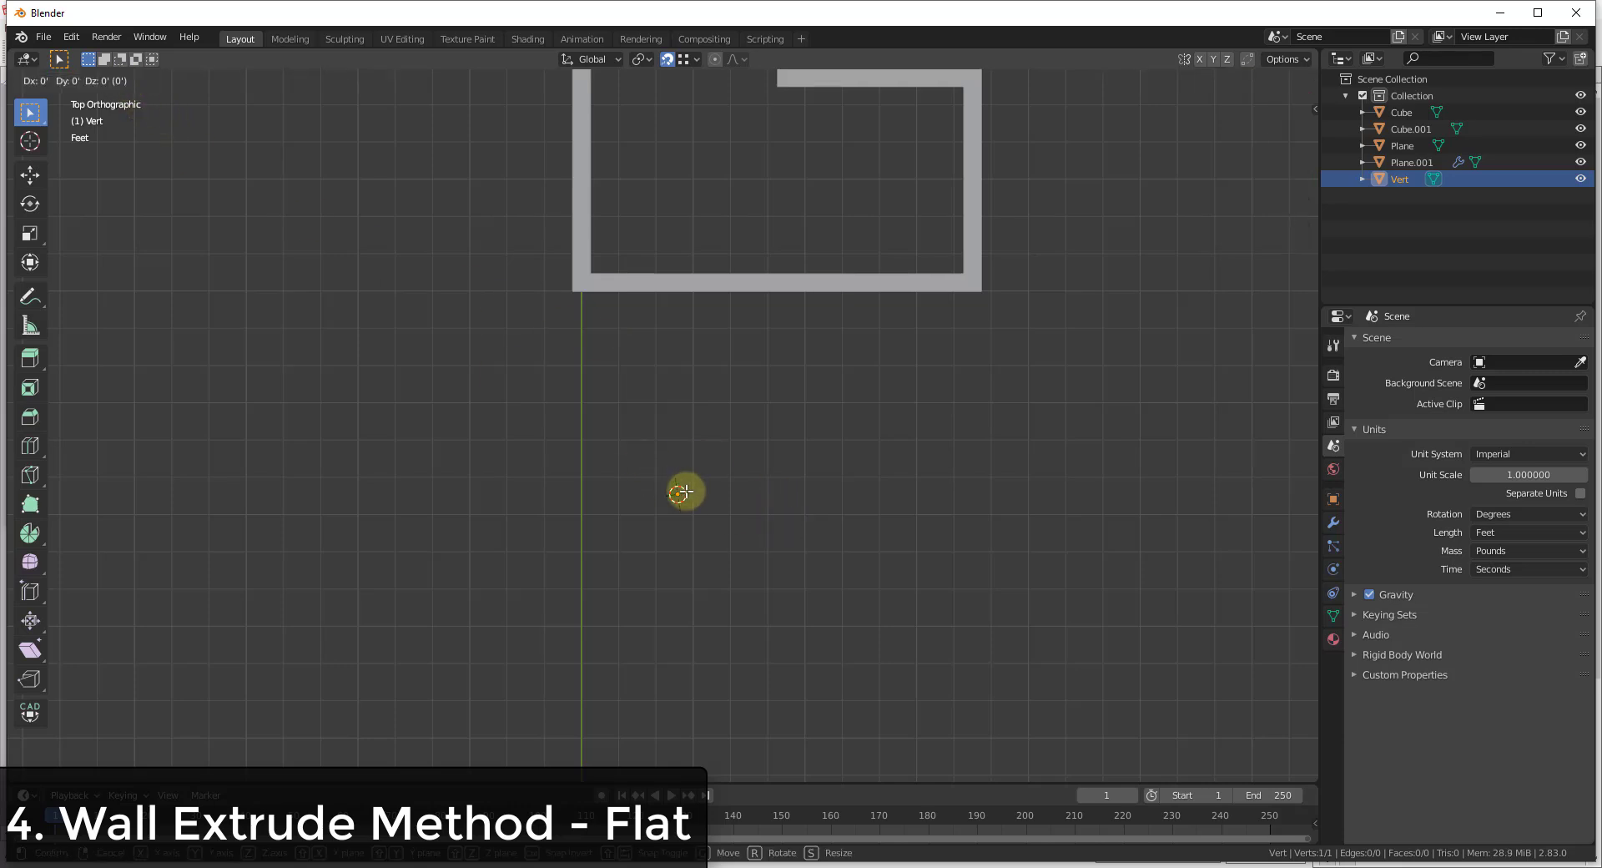
{"action": "key", "text": "x"}
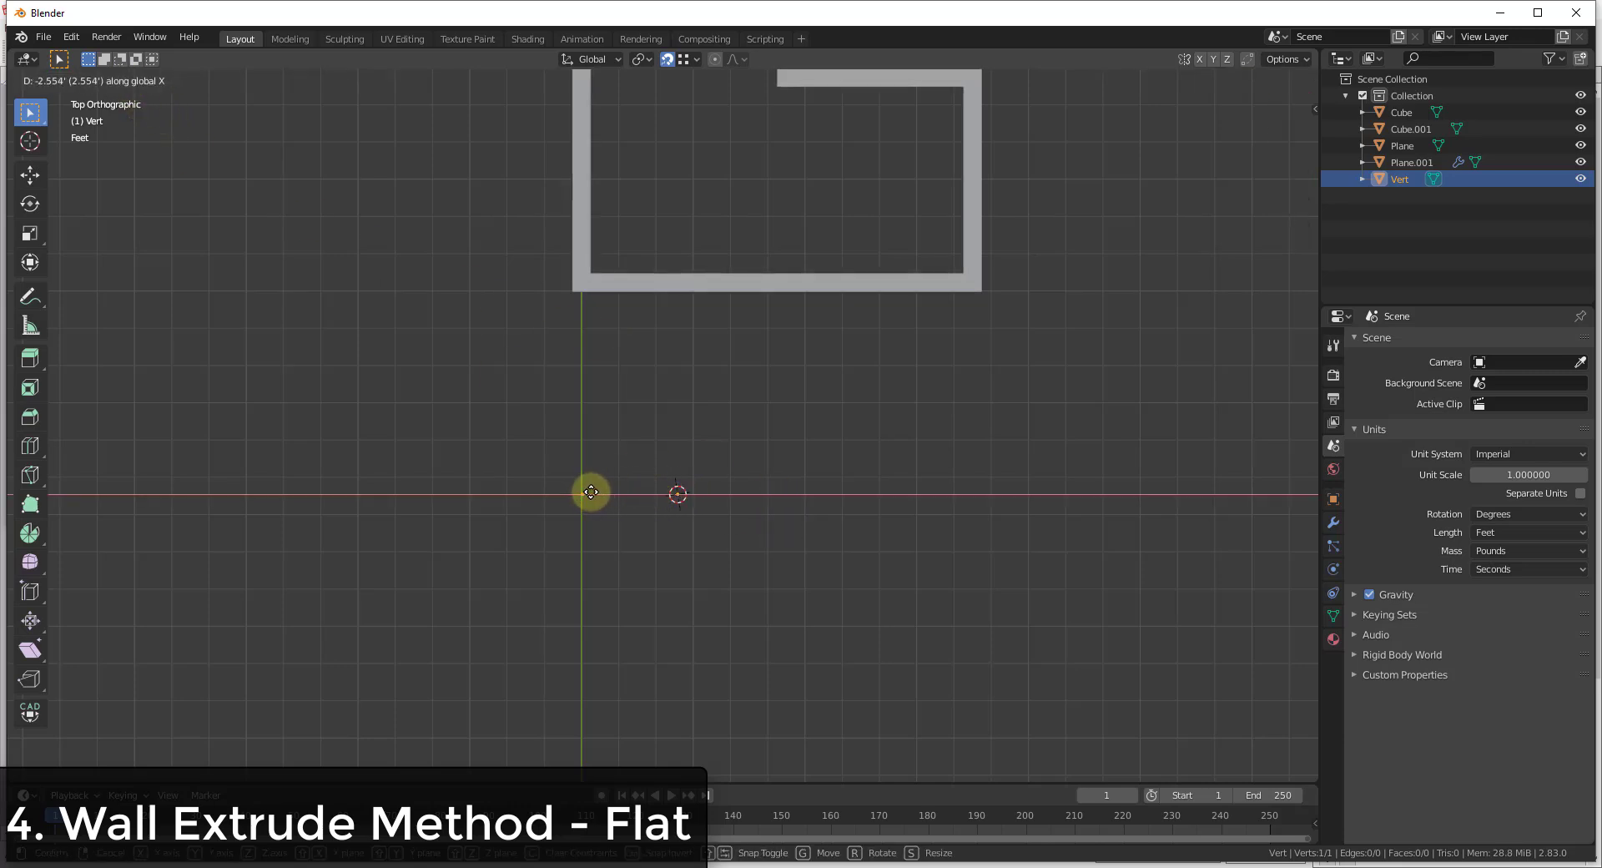
{"action": "left_click", "coordinate": [573, 293]}
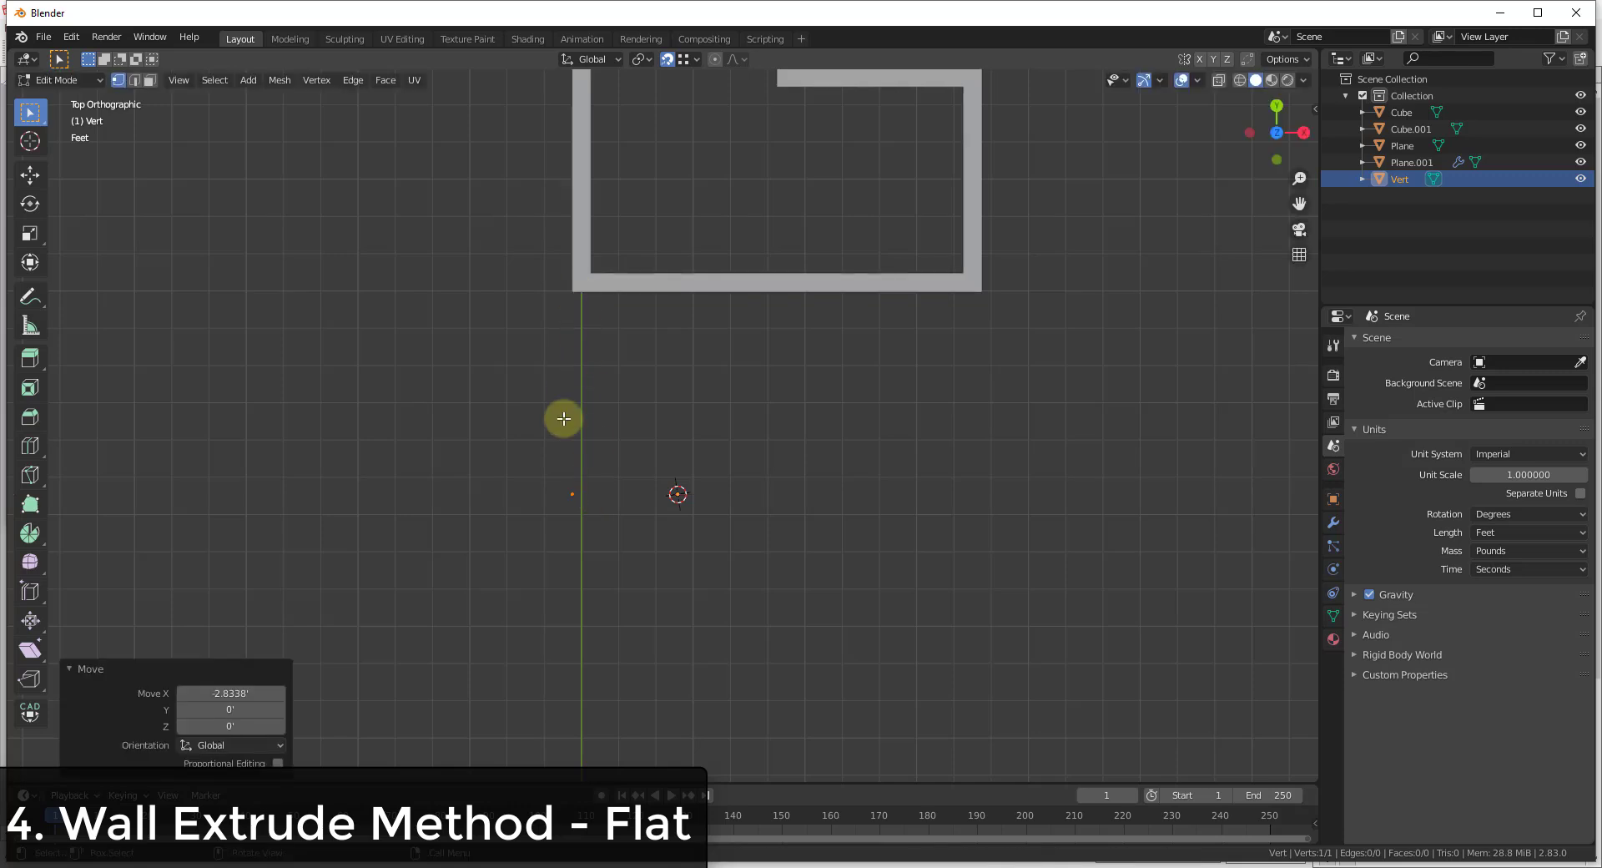
Extrude a 0.33' edge along X and box-select both of its vertices
{"action": "scroll", "coordinate": [571, 509], "scroll_direction": "up", "scroll_amount": 8}
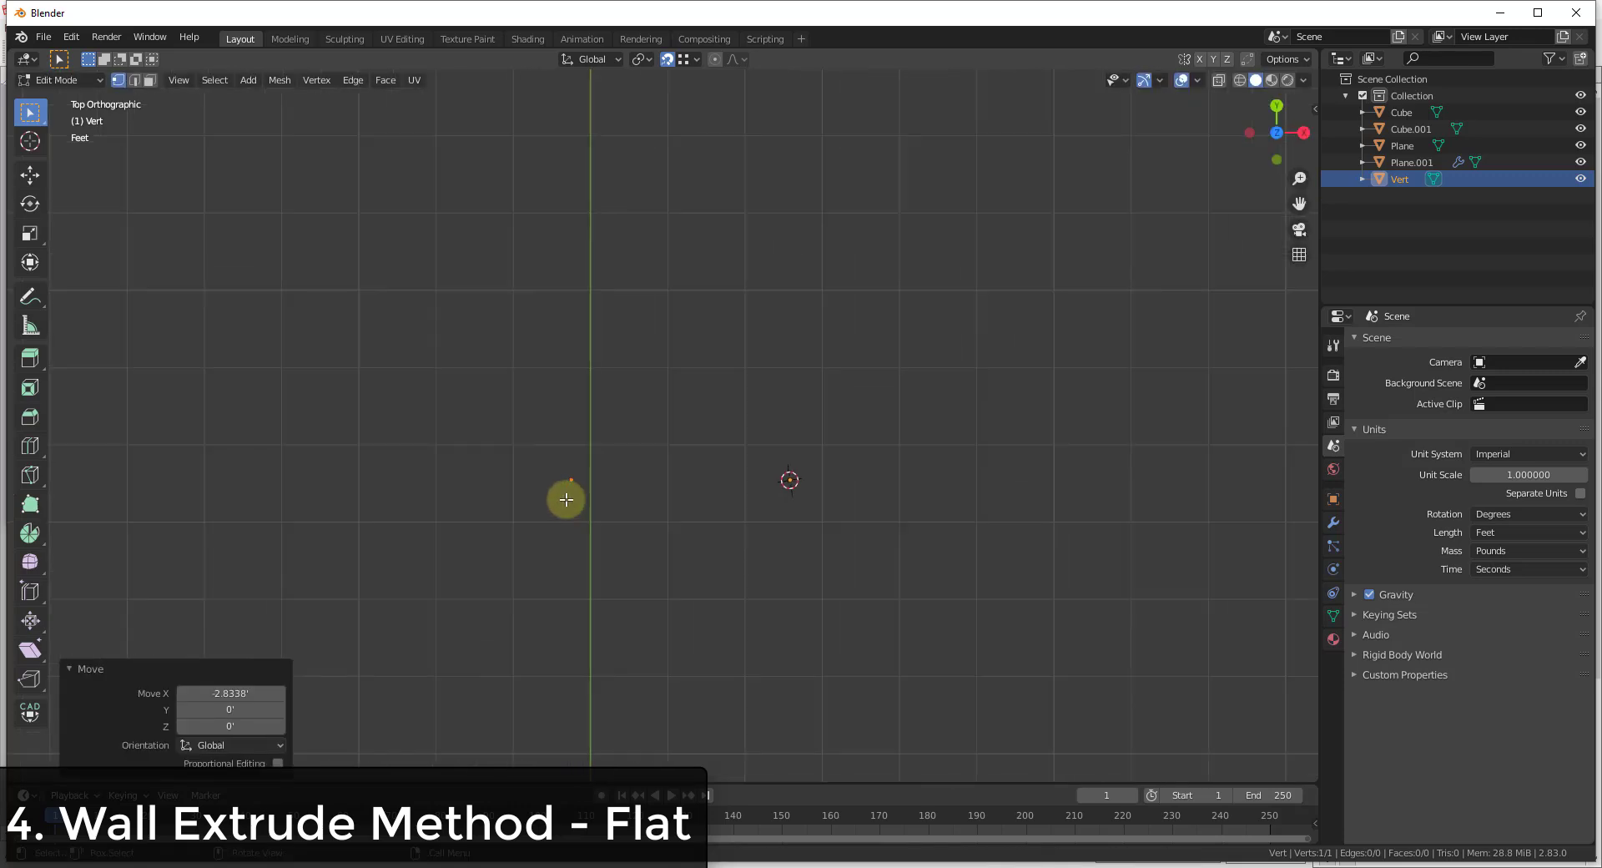
{"action": "scroll", "coordinate": [587, 479], "scroll_direction": "down", "scroll_amount": 3}
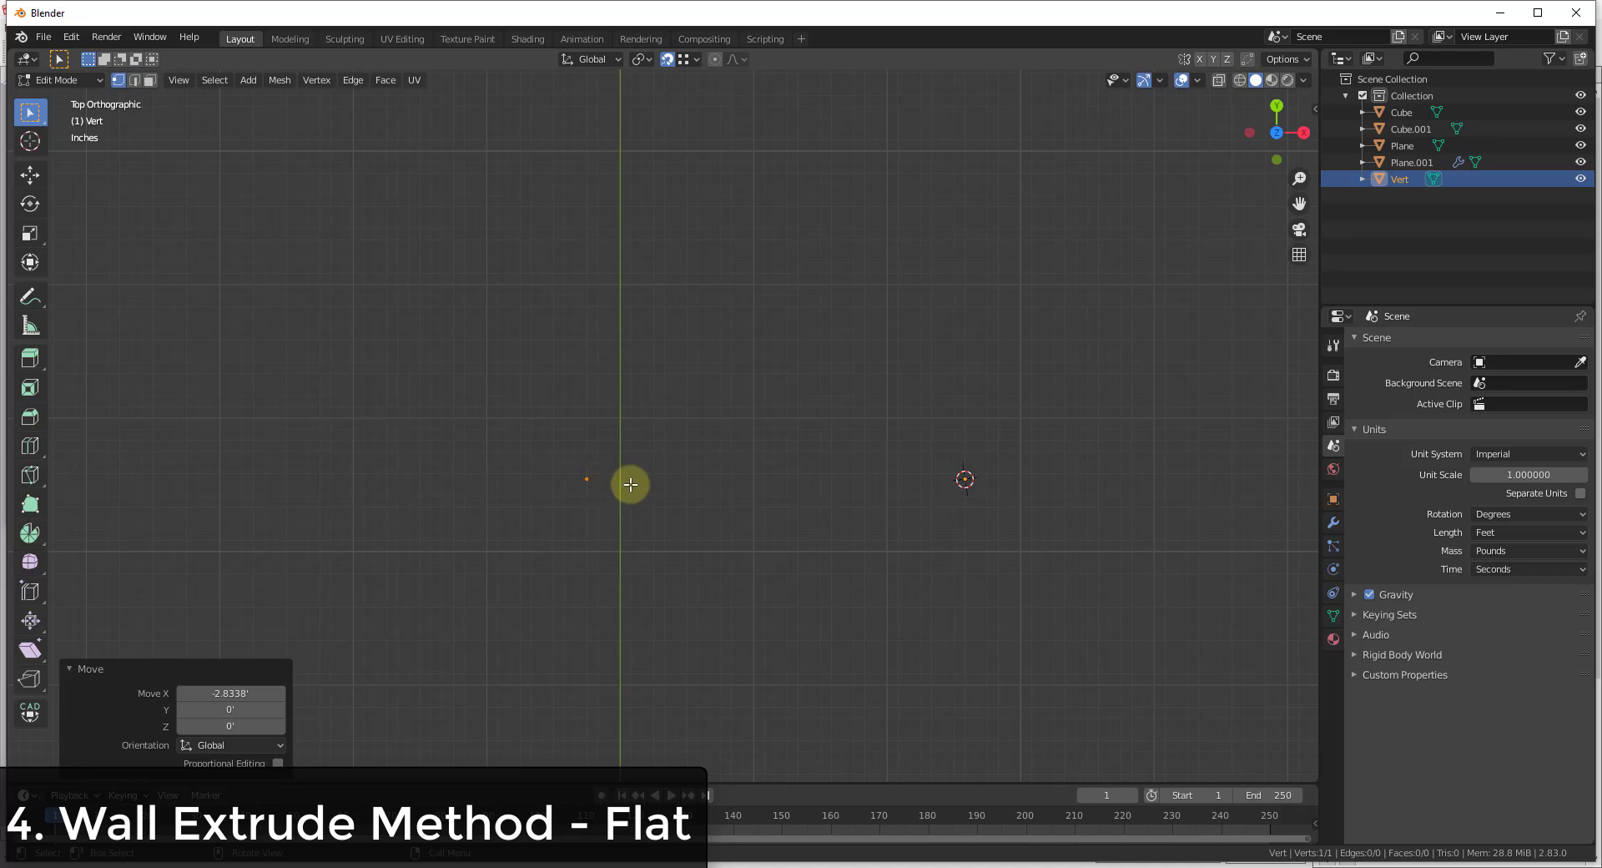
{"action": "key", "text": "e"}
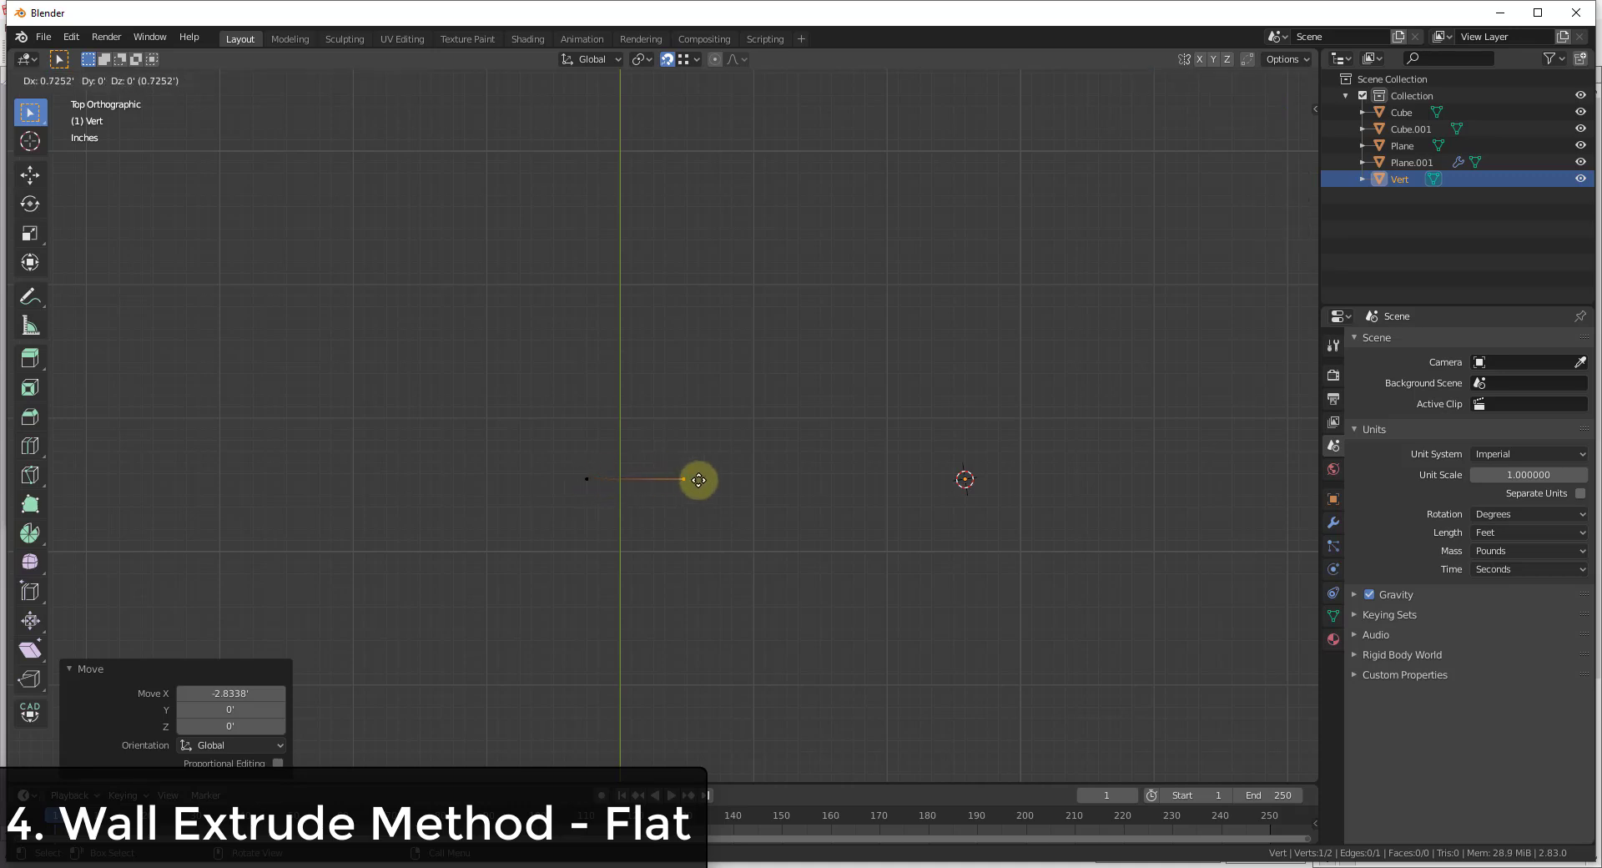
{"action": "key", "text": "x"}
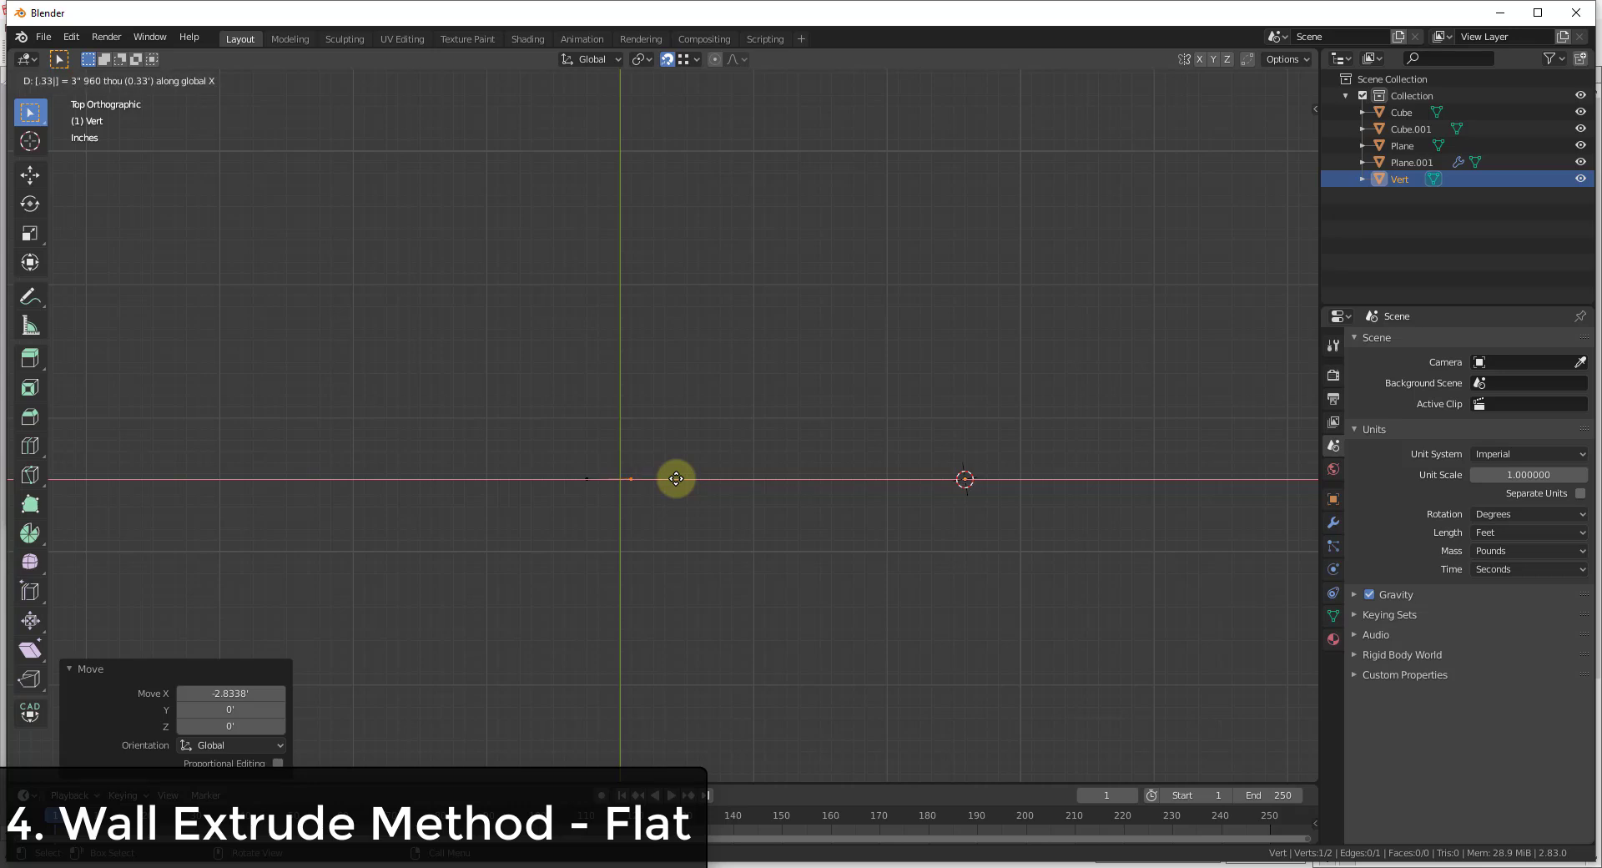
{"action": "key", "text": "Return"}
{"action": "left_click_drag", "start_coordinate": [493, 436], "coordinate": [666, 499]}
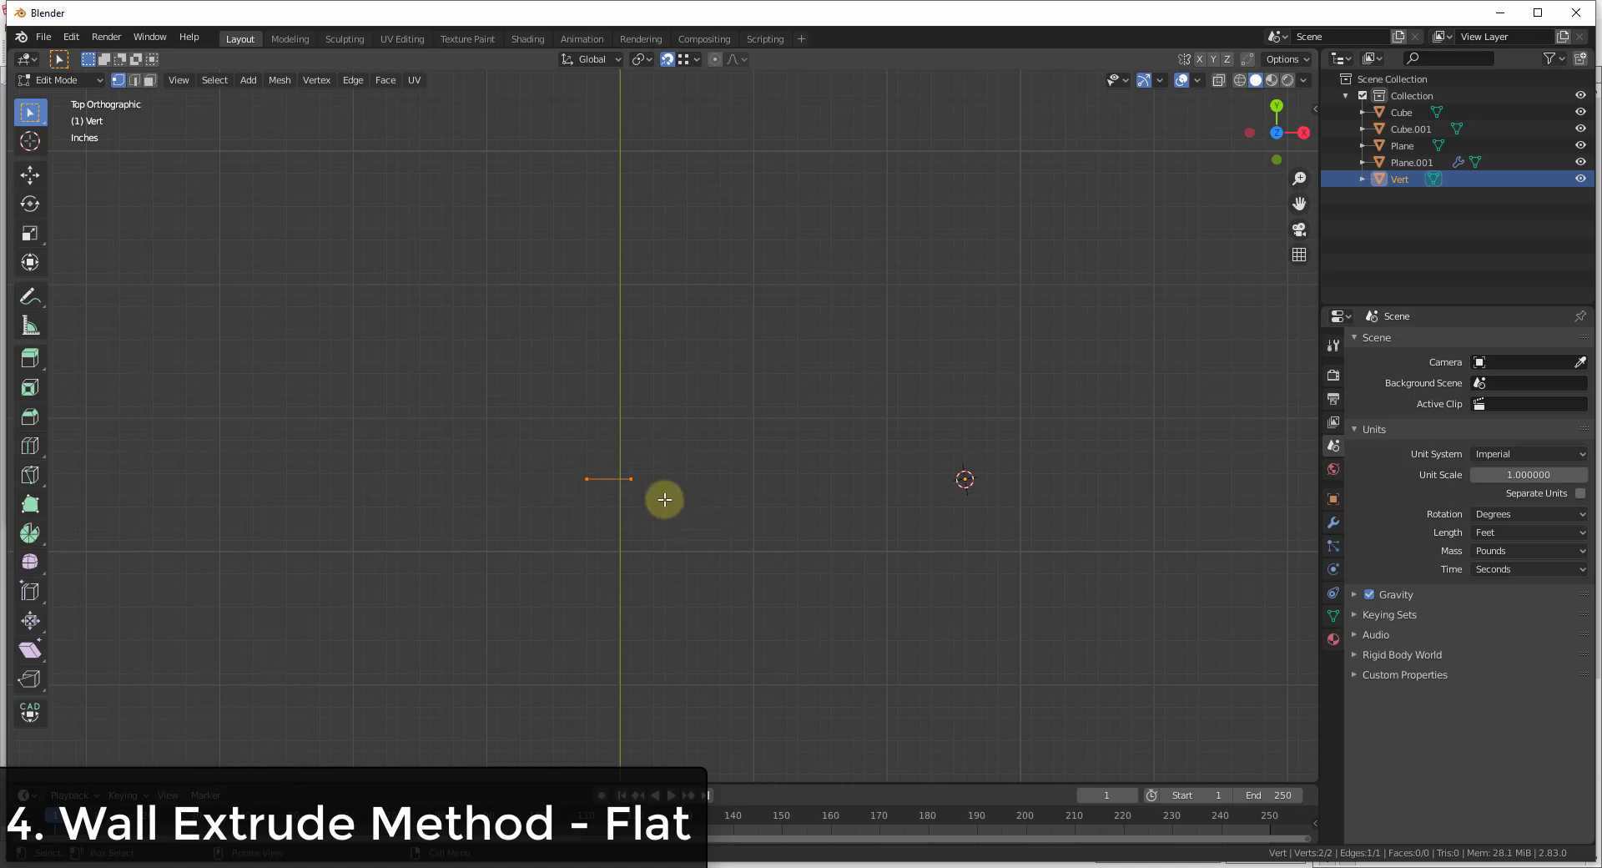
Extrude the short edge 10' along Y into a flat wall strip
{"action": "scroll", "coordinate": [665, 499], "scroll_direction": "up", "scroll_amount": 2}
{"action": "scroll", "coordinate": [615, 458], "scroll_direction": "down", "scroll_amount": 4}
{"action": "key", "text": "e"}
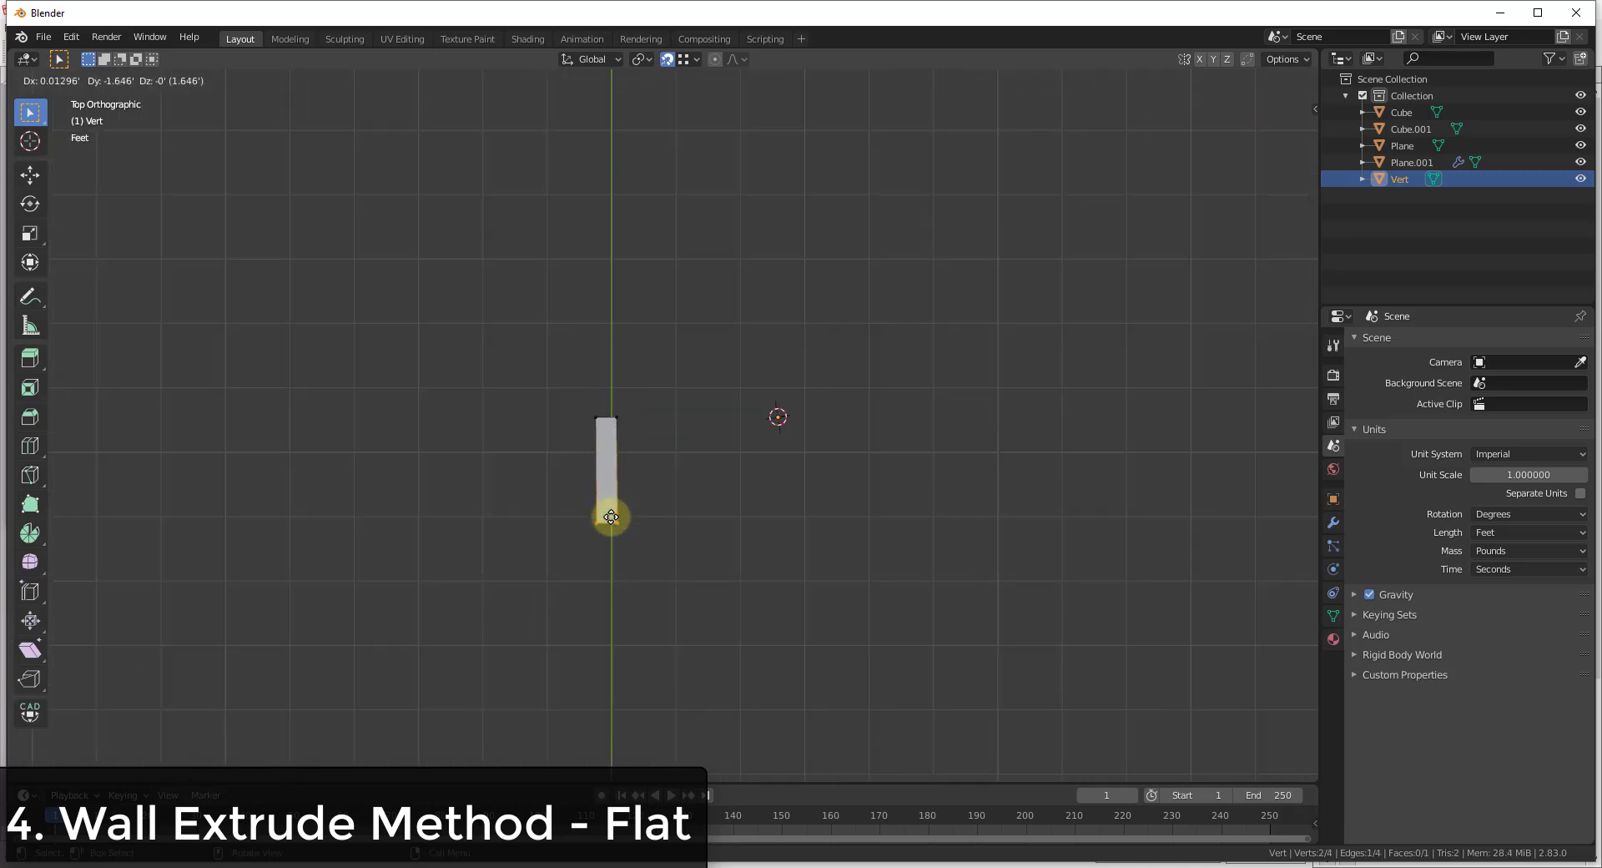
{"action": "key", "text": "x"}
{"action": "key", "text": "y"}
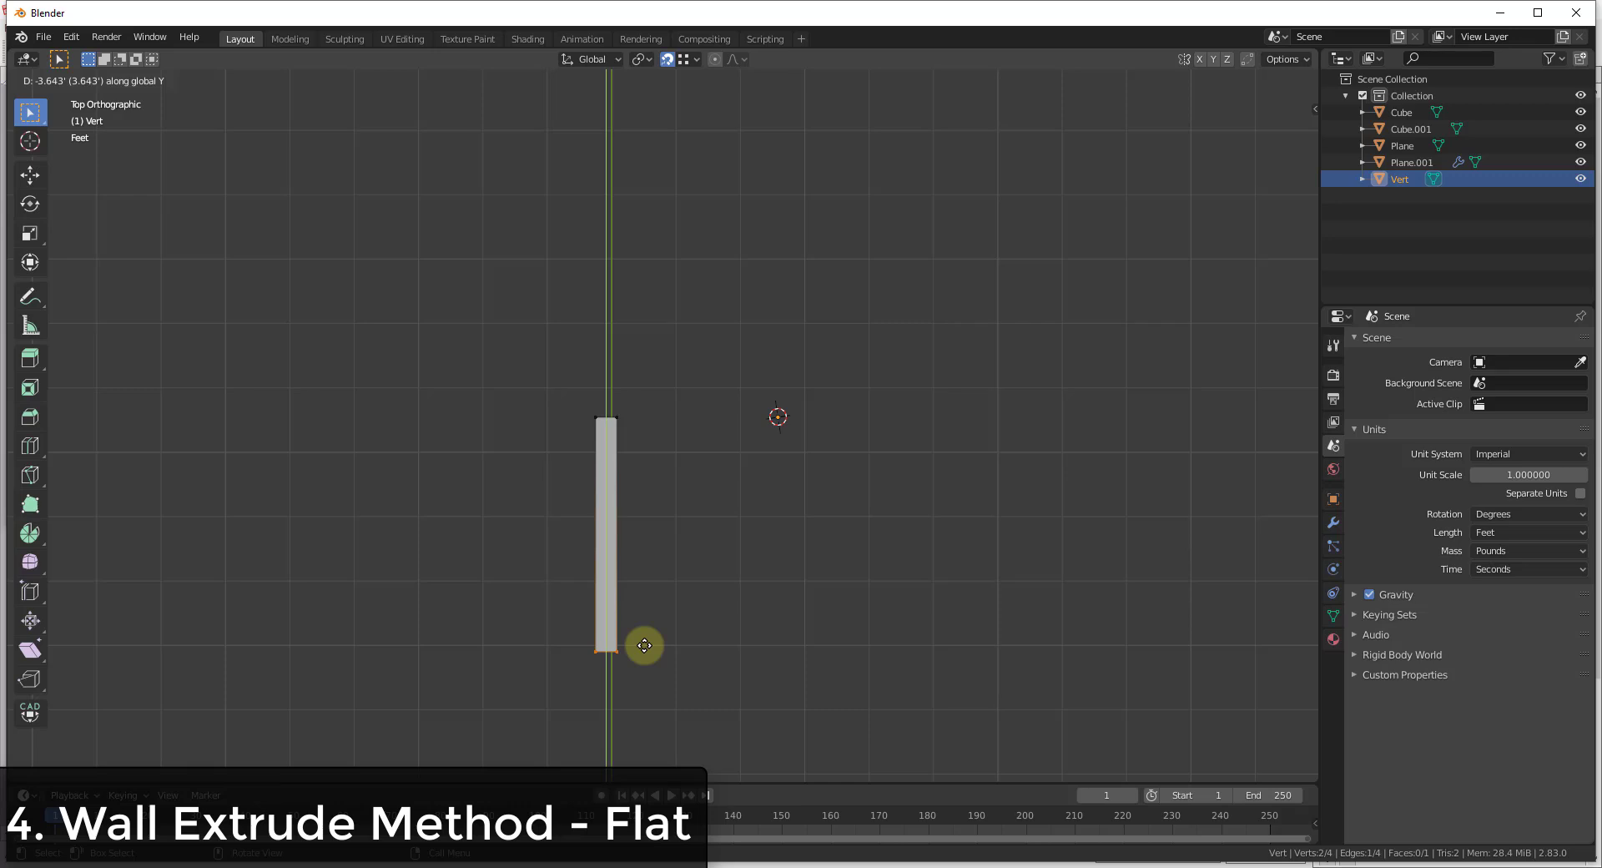
{"action": "type", "text": "10"}
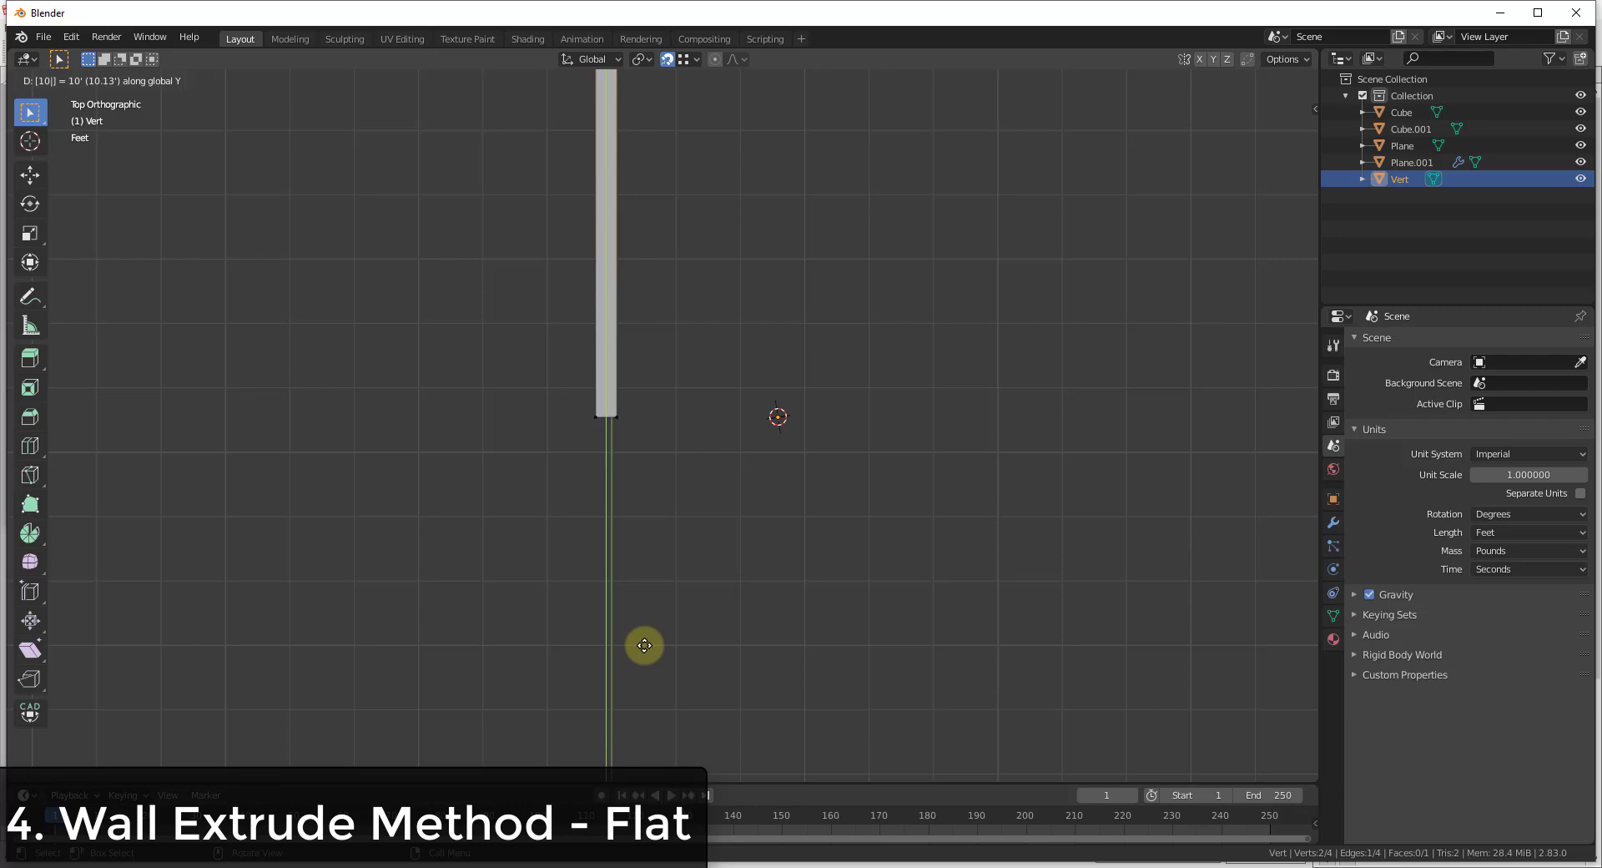
{"action": "key", "text": "Return"}
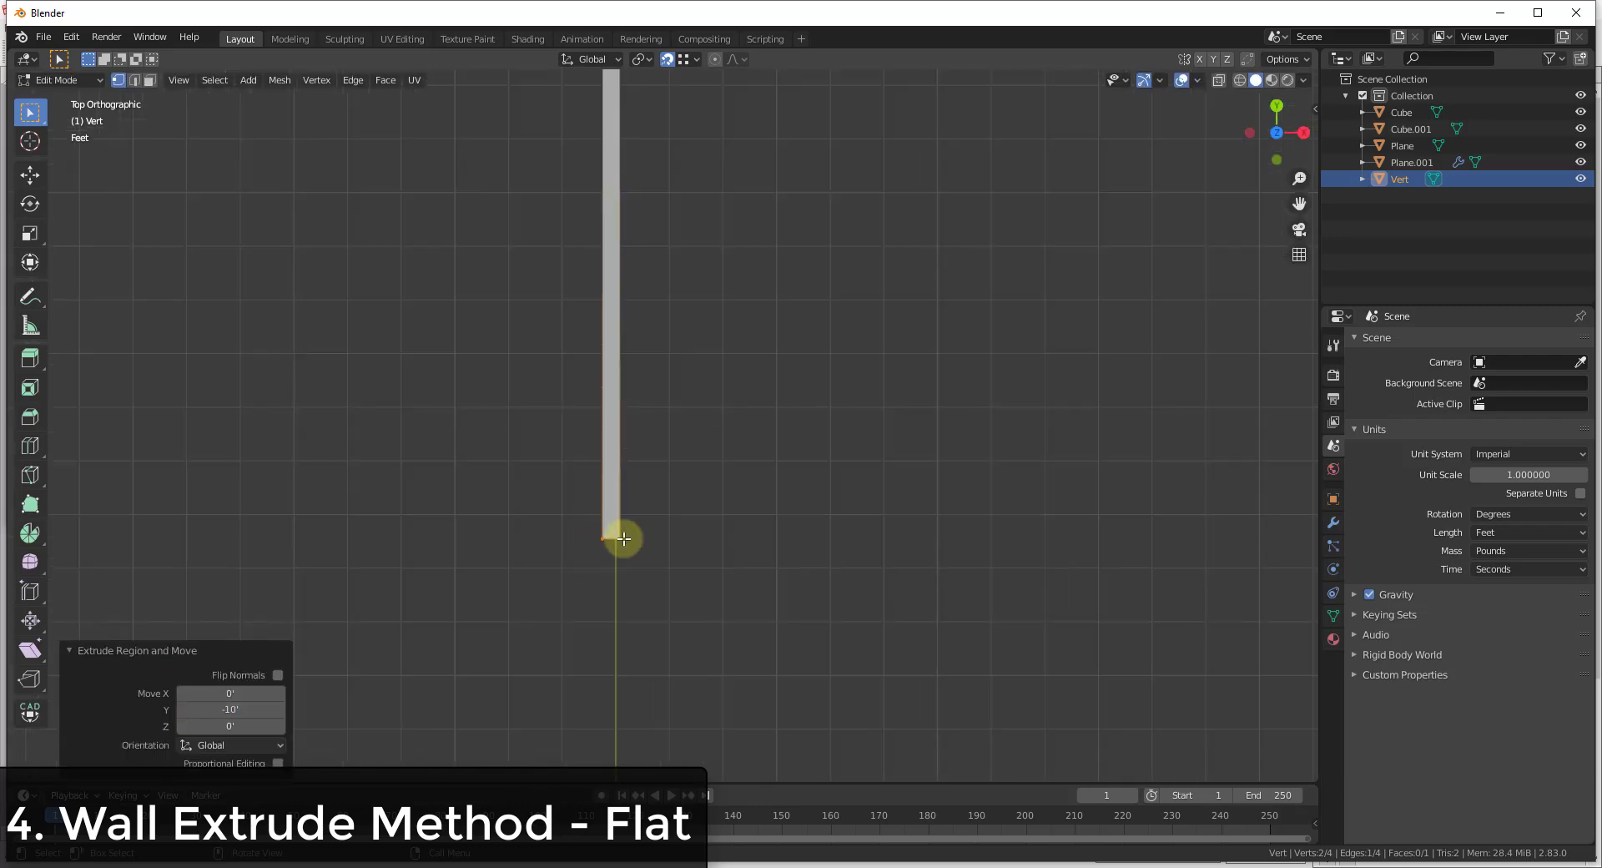
Extrude a corner square at the wall end, then a 4.9' wall along X
{"action": "scroll", "coordinate": [624, 539], "scroll_direction": "up", "scroll_amount": 2}
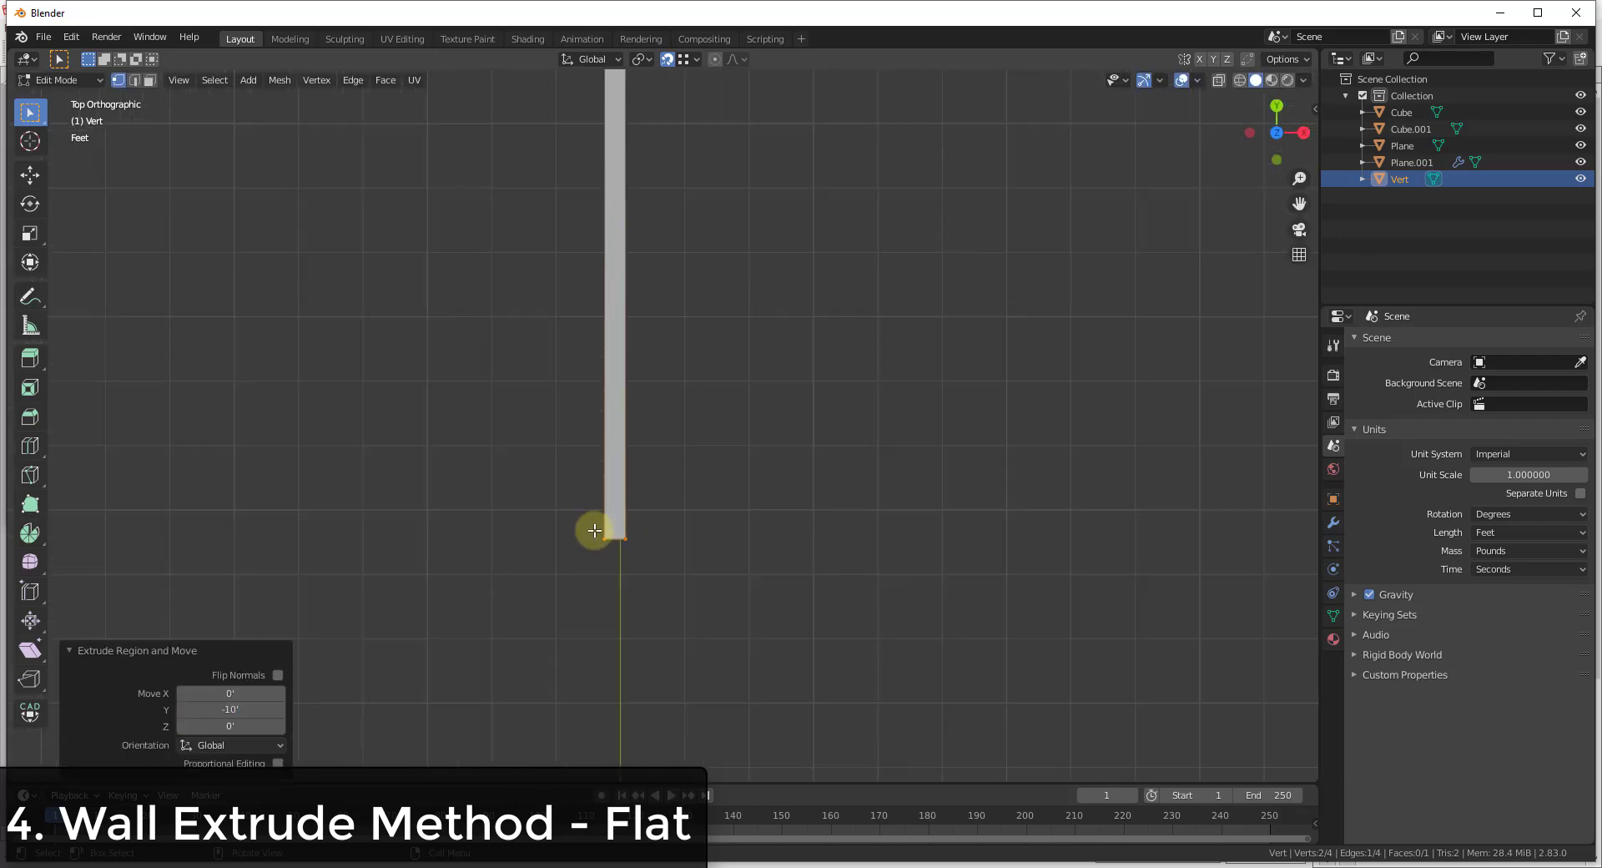
{"action": "scroll", "coordinate": [654, 546], "scroll_direction": "down", "scroll_amount": 1}
{"action": "key", "text": "e"}
{"action": "left_click", "coordinate": [617, 571]}
{"action": "left_click", "coordinate": [632, 557]}
{"action": "key", "text": "e"}
{"action": "key", "text": "x"}
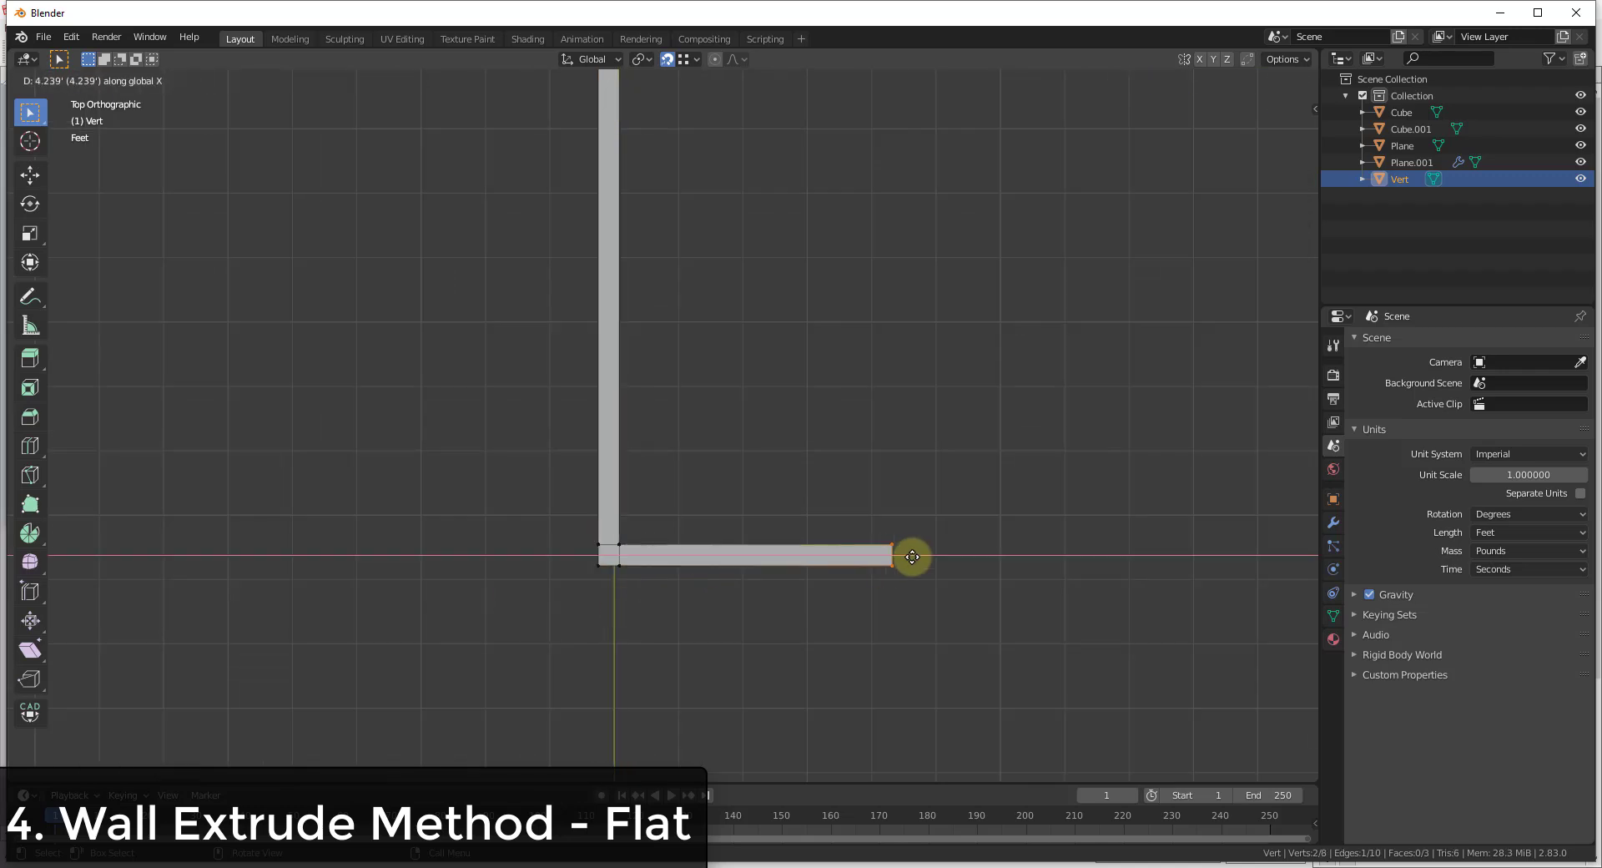
{"action": "left_click", "coordinate": [950, 539]}
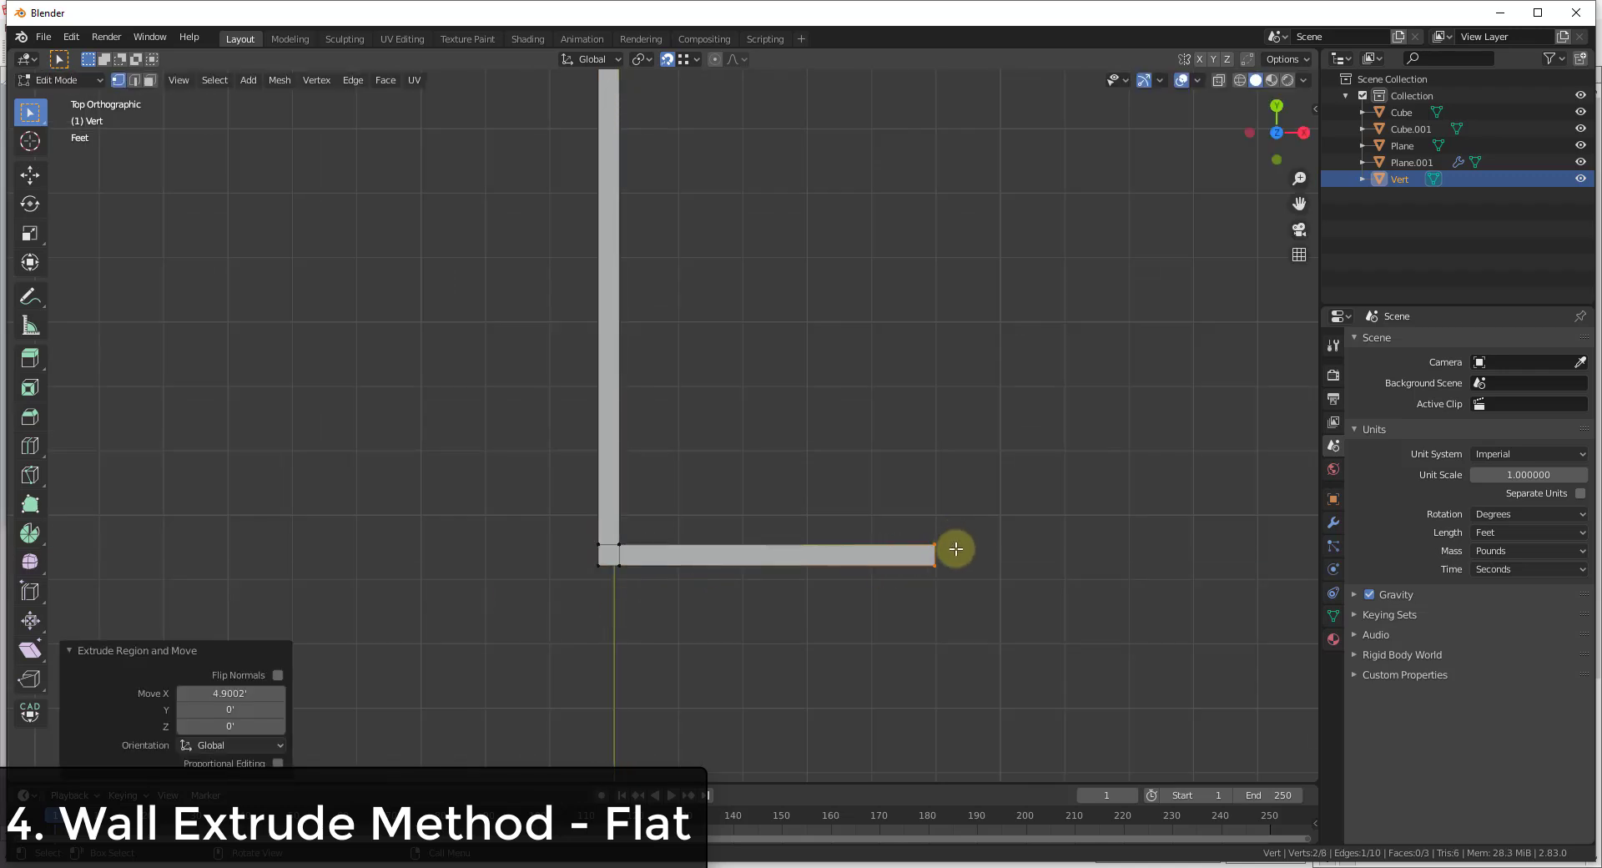
{"action": "scroll", "coordinate": [661, 485], "scroll_direction": "down", "scroll_amount": 1}
{"action": "scroll", "coordinate": [755, 547], "scroll_direction": "up", "scroll_amount": 5}
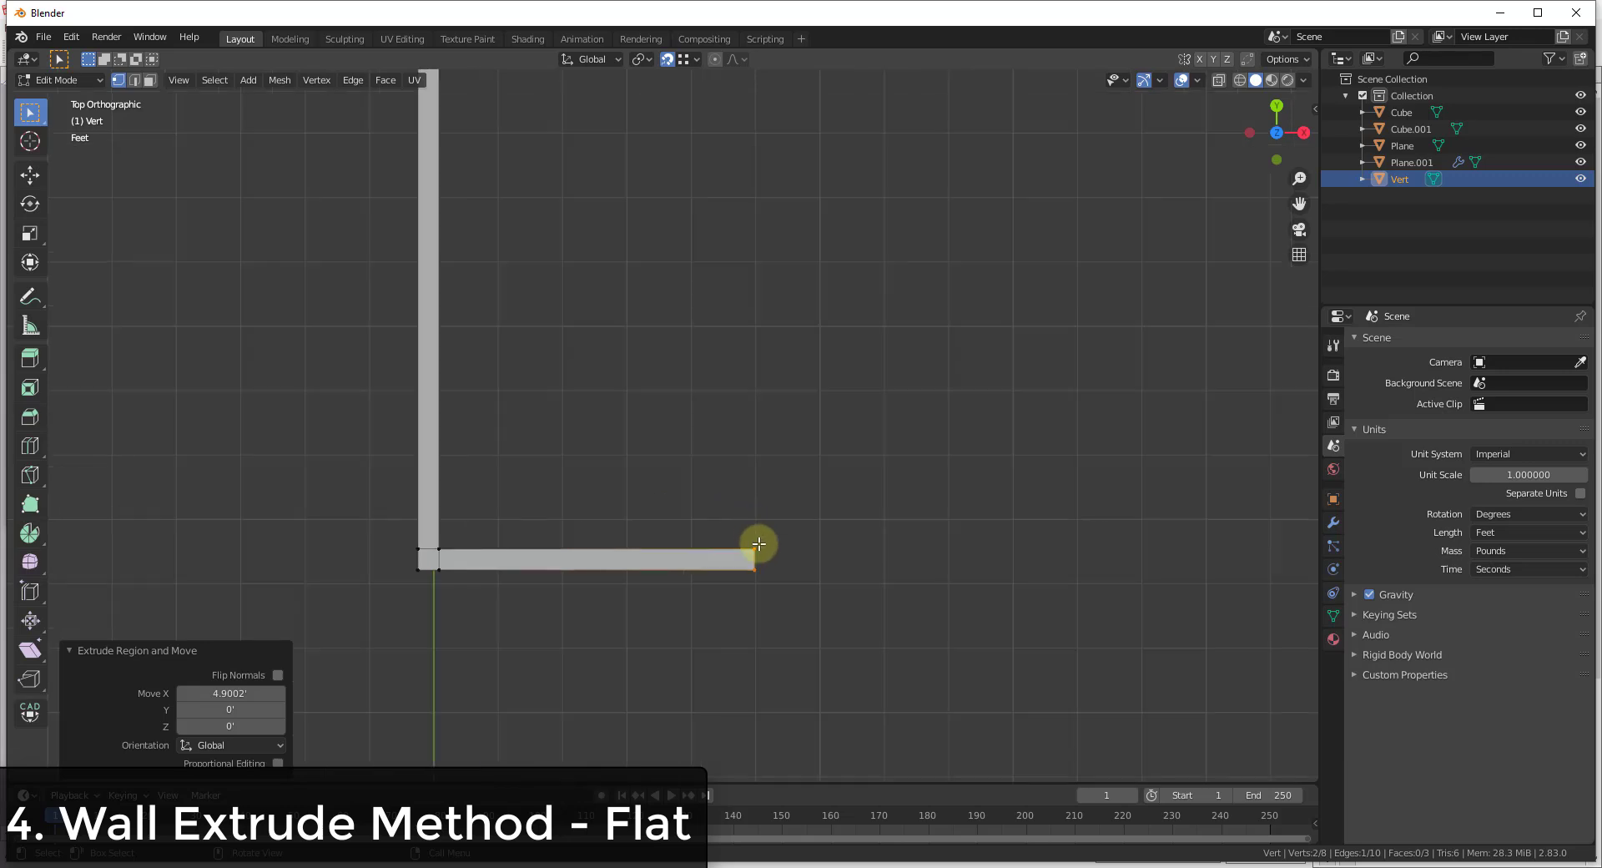
{"action": "scroll", "coordinate": [746, 539], "scroll_direction": "down", "scroll_amount": 3}
{"action": "scroll", "coordinate": [746, 539], "scroll_direction": "up", "scroll_amount": 3}
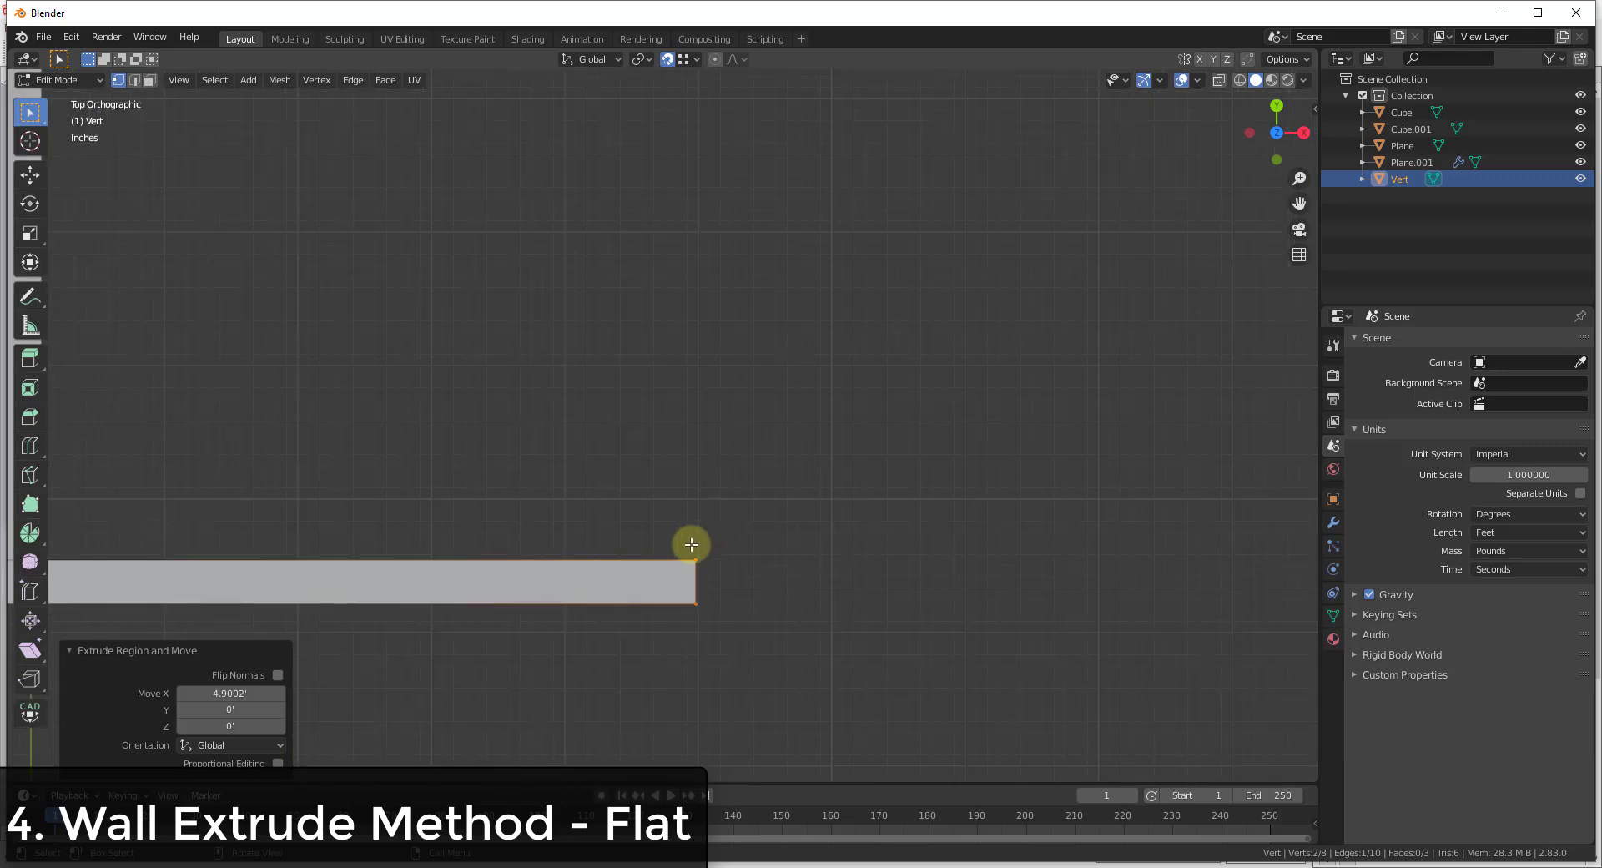
Extrude further wall segments upward along Y, leftward along X, and upward again
{"action": "key", "text": "e"}
{"action": "key", "text": "y"}
{"action": "key", "text": "x"}
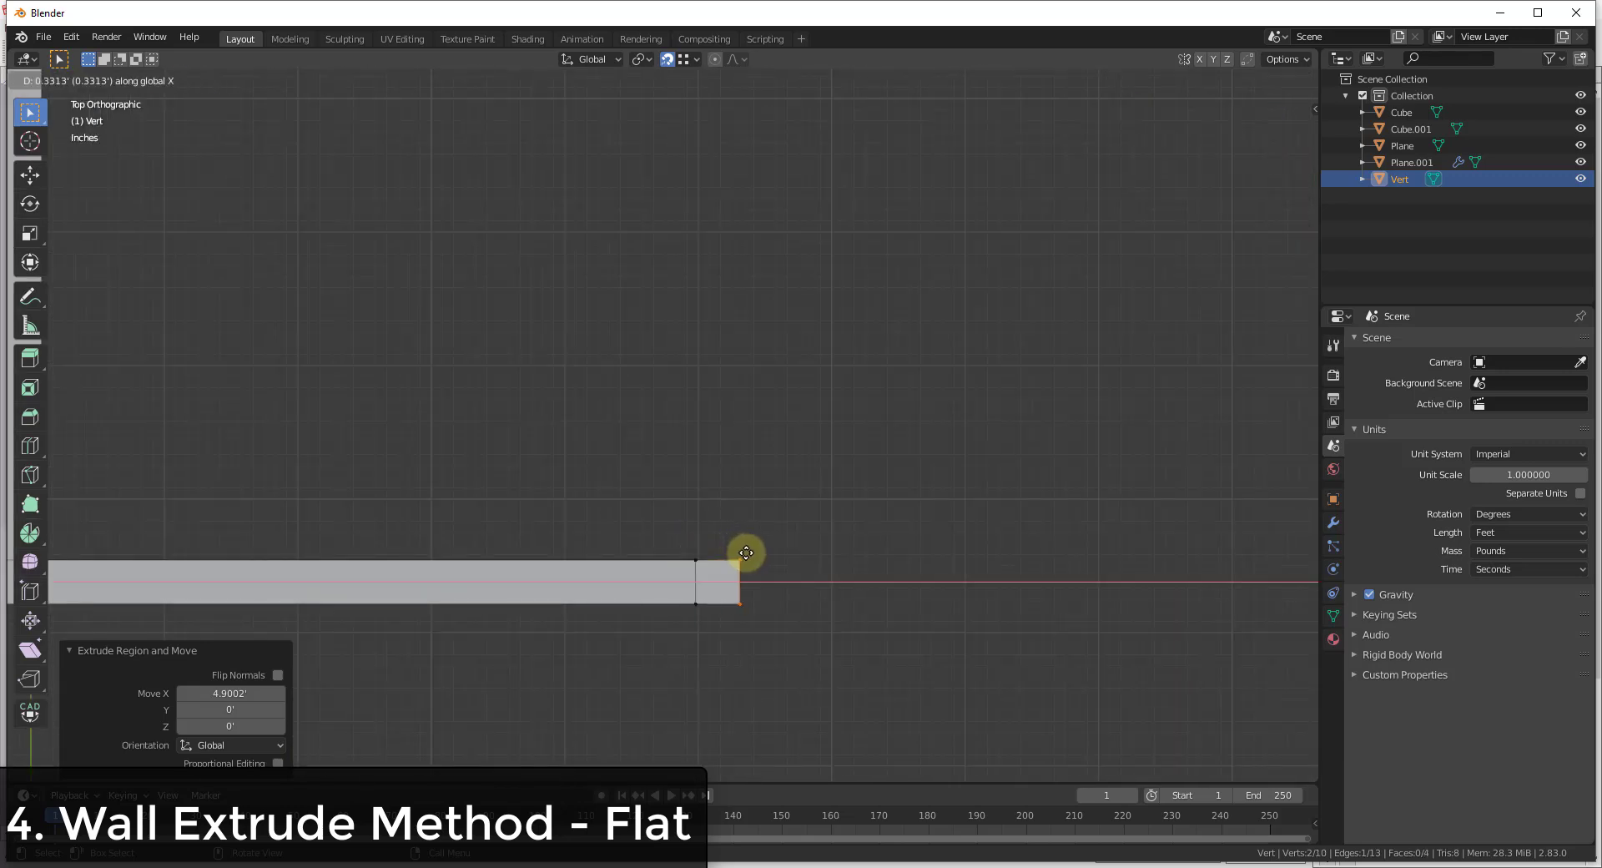
{"action": "key", "text": "y"}
{"action": "left_click", "coordinate": [718, 426]}
{"action": "scroll", "coordinate": [759, 415], "scroll_direction": "down", "scroll_amount": 3}
{"action": "key", "text": "e"}
{"action": "left_click", "coordinate": [662, 465]}
{"action": "key", "text": "e"}
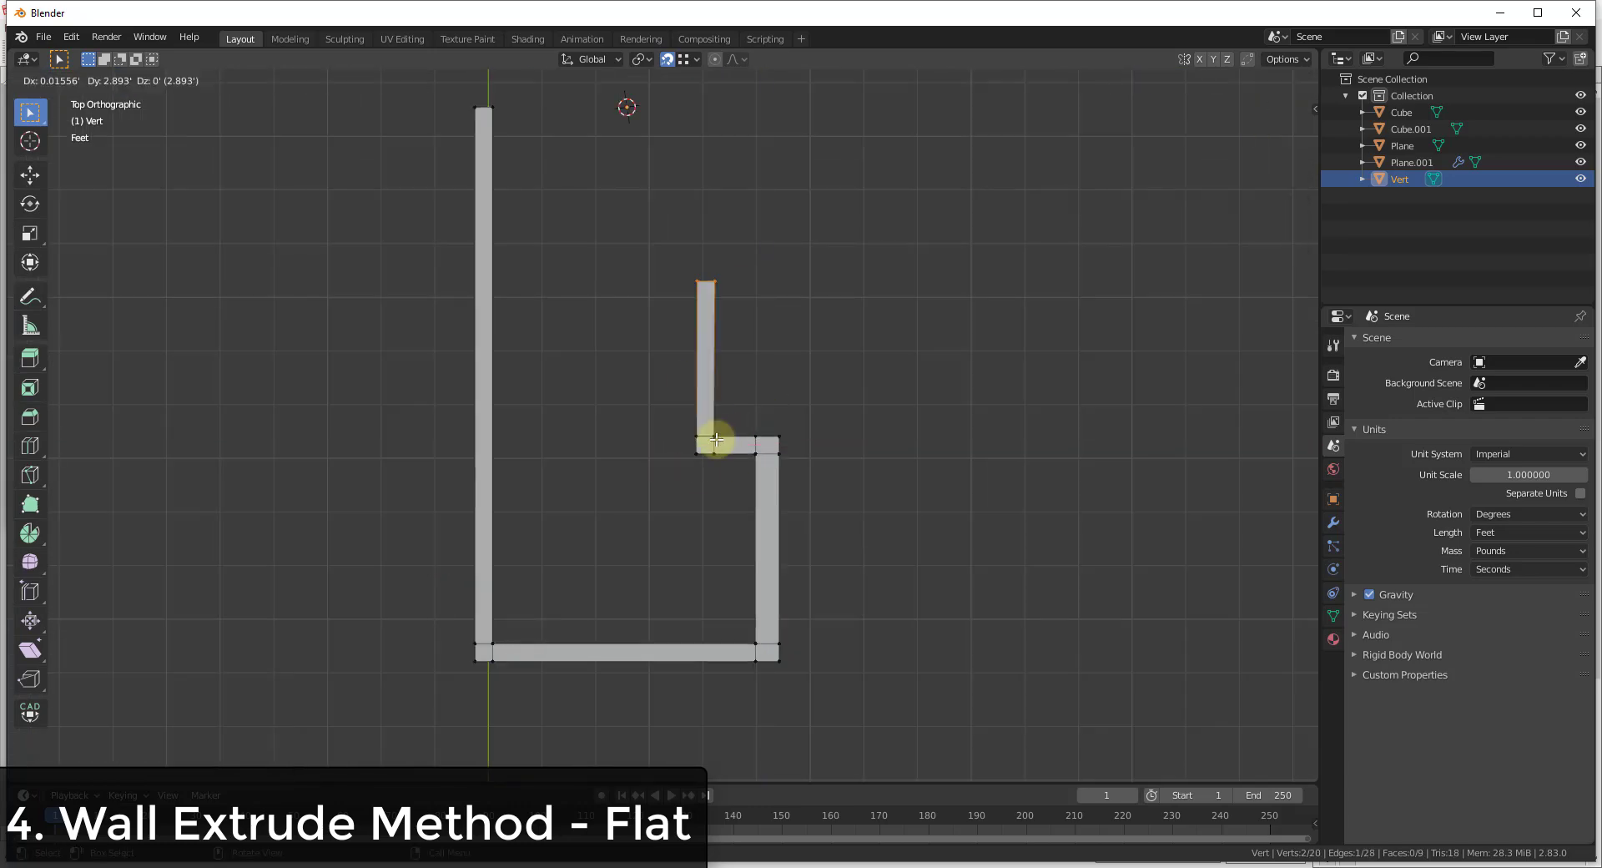
{"action": "left_click", "coordinate": [716, 125]}
{"action": "scroll", "coordinate": [715, 125], "scroll_direction": "up", "scroll_amount": 1}
Extrude a final X segment back to the start to close the outline loop, viewed in perspective
{"action": "key", "text": "e"}
{"action": "key", "text": "x"}
{"action": "left_click", "coordinate": [440, 125]}
{"action": "scroll", "coordinate": [440, 125], "scroll_direction": "down", "scroll_amount": 1}
{"action": "middle_click_drag", "start_coordinate": [440, 126], "coordinate": [704, 372]}
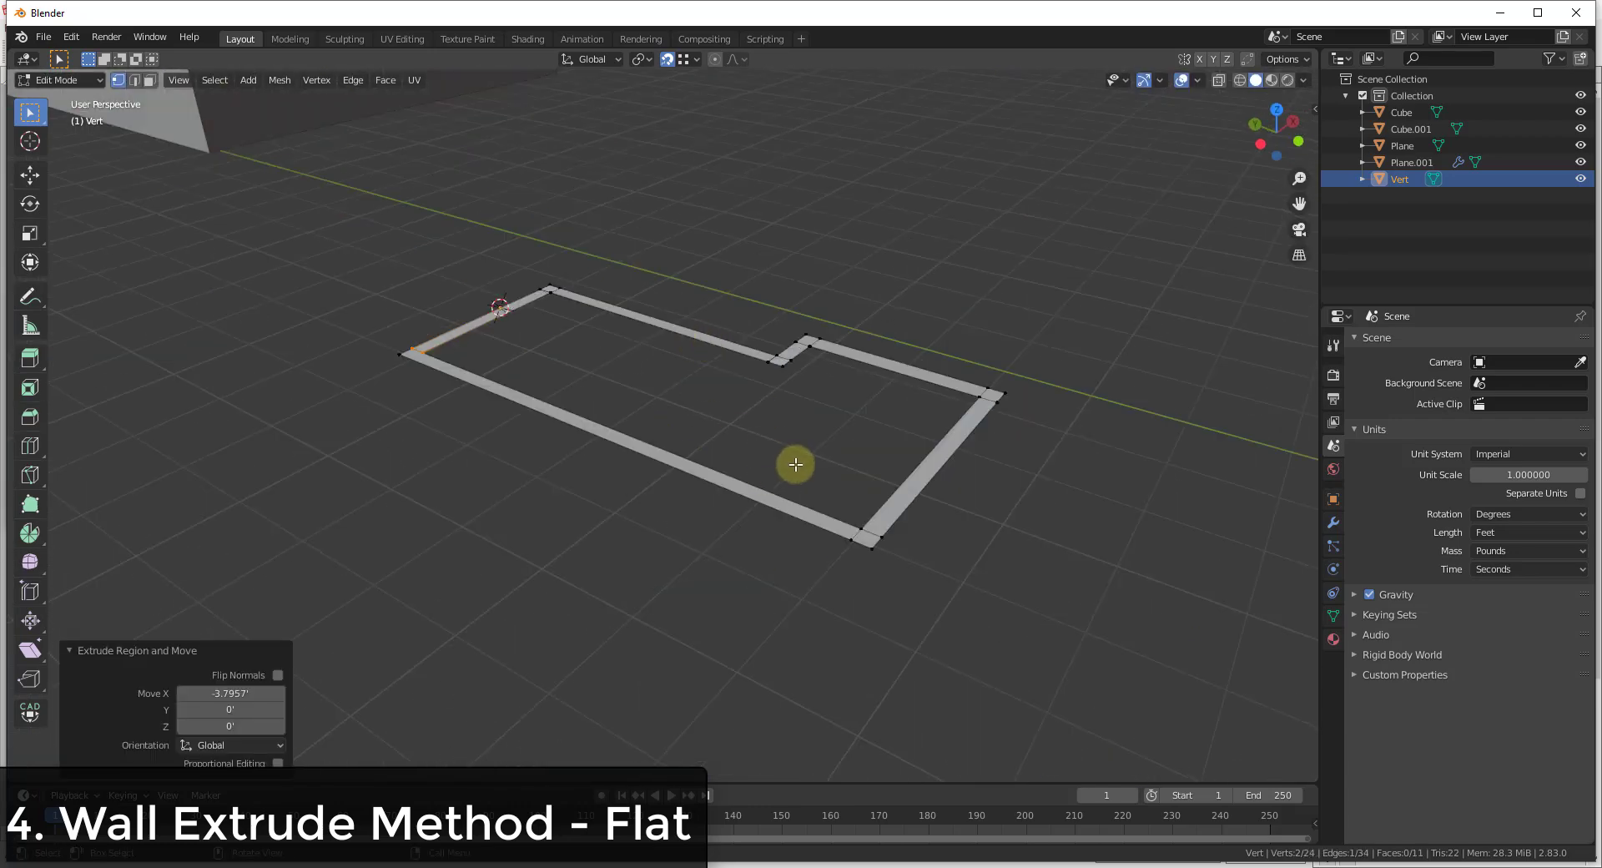
{"action": "mouse_move", "coordinate": [848, 498]}
{"action": "middle_mouse_down"}
{"action": "mouse_move", "coordinate": [816, 473]}
{"action": "mouse_move", "coordinate": [844, 122]}
{"action": "mouse_move", "coordinate": [859, 490]}
{"action": "middle_mouse_up"}
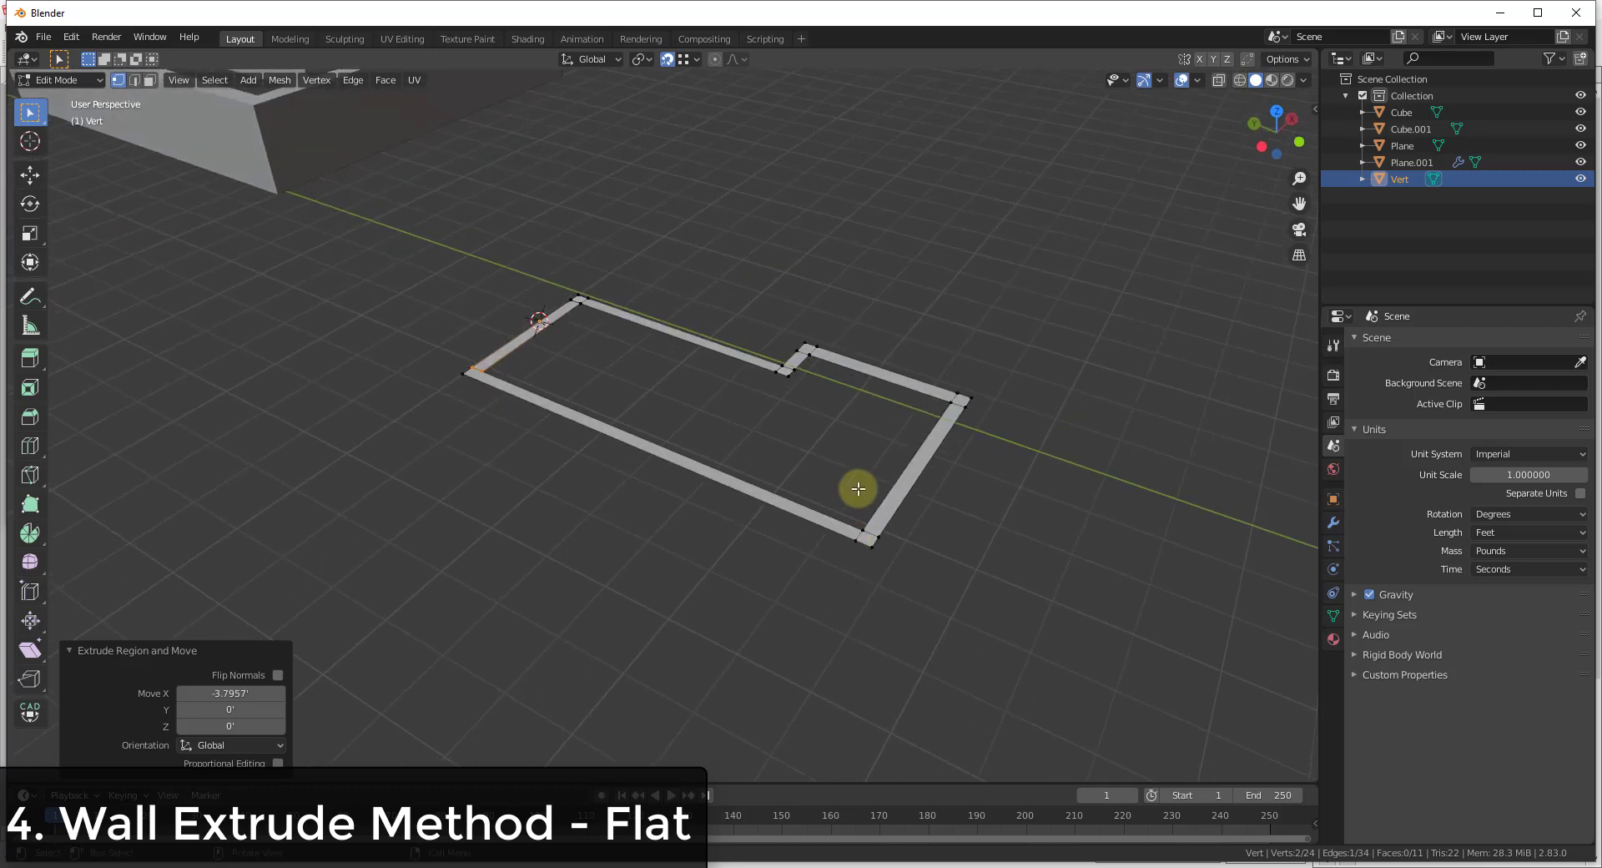
Select the whole outline and extrude it up along Z to about 3.28'
{"action": "key", "text": "a"}
{"action": "key", "text": "e"}
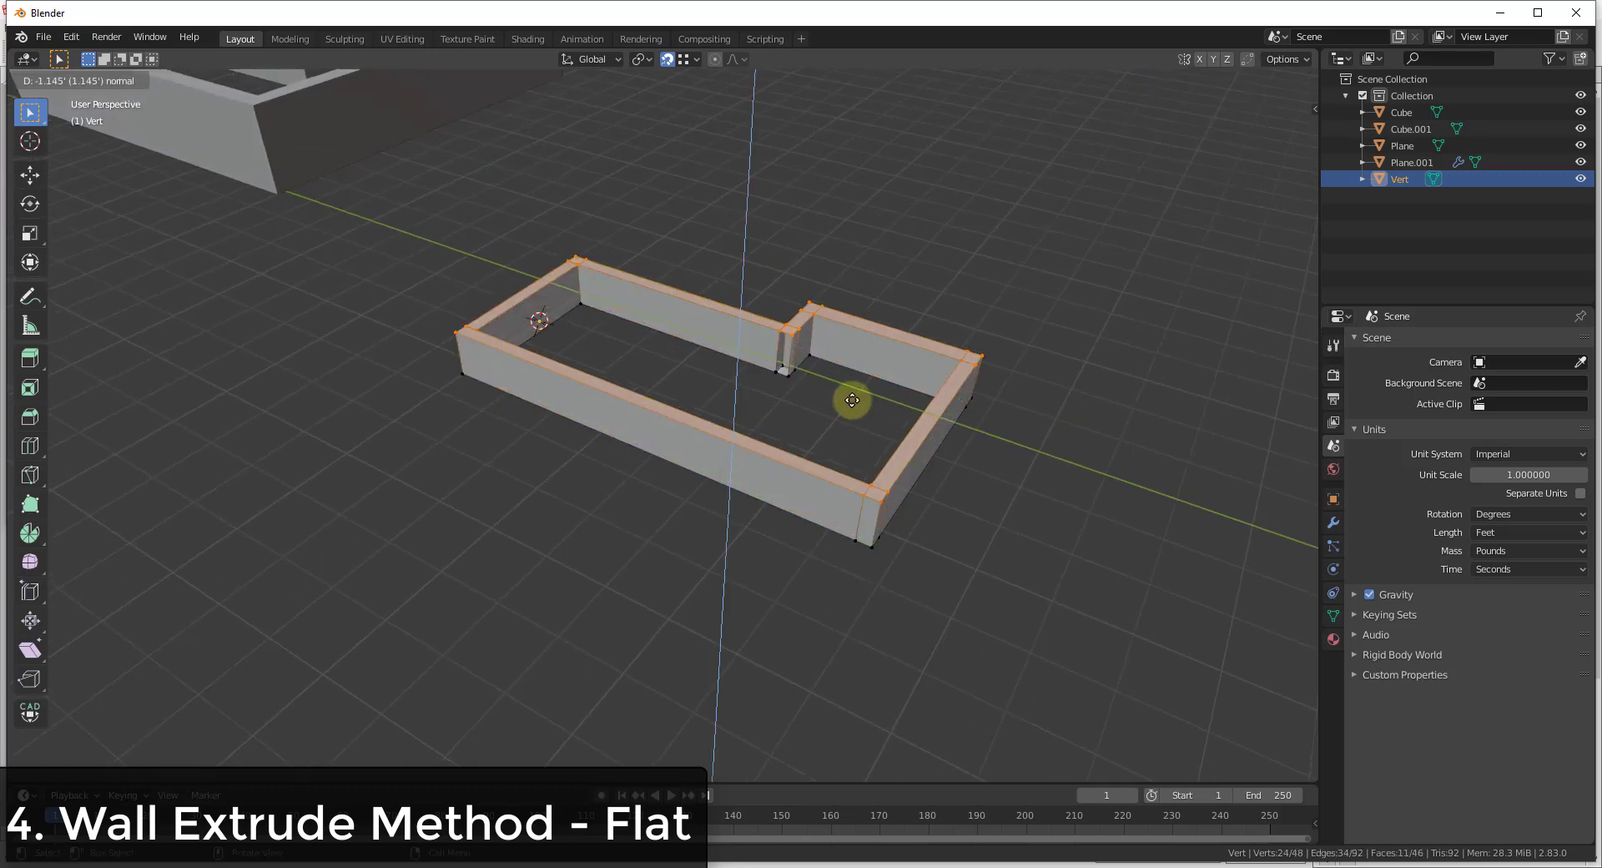
{"action": "key", "text": "z"}
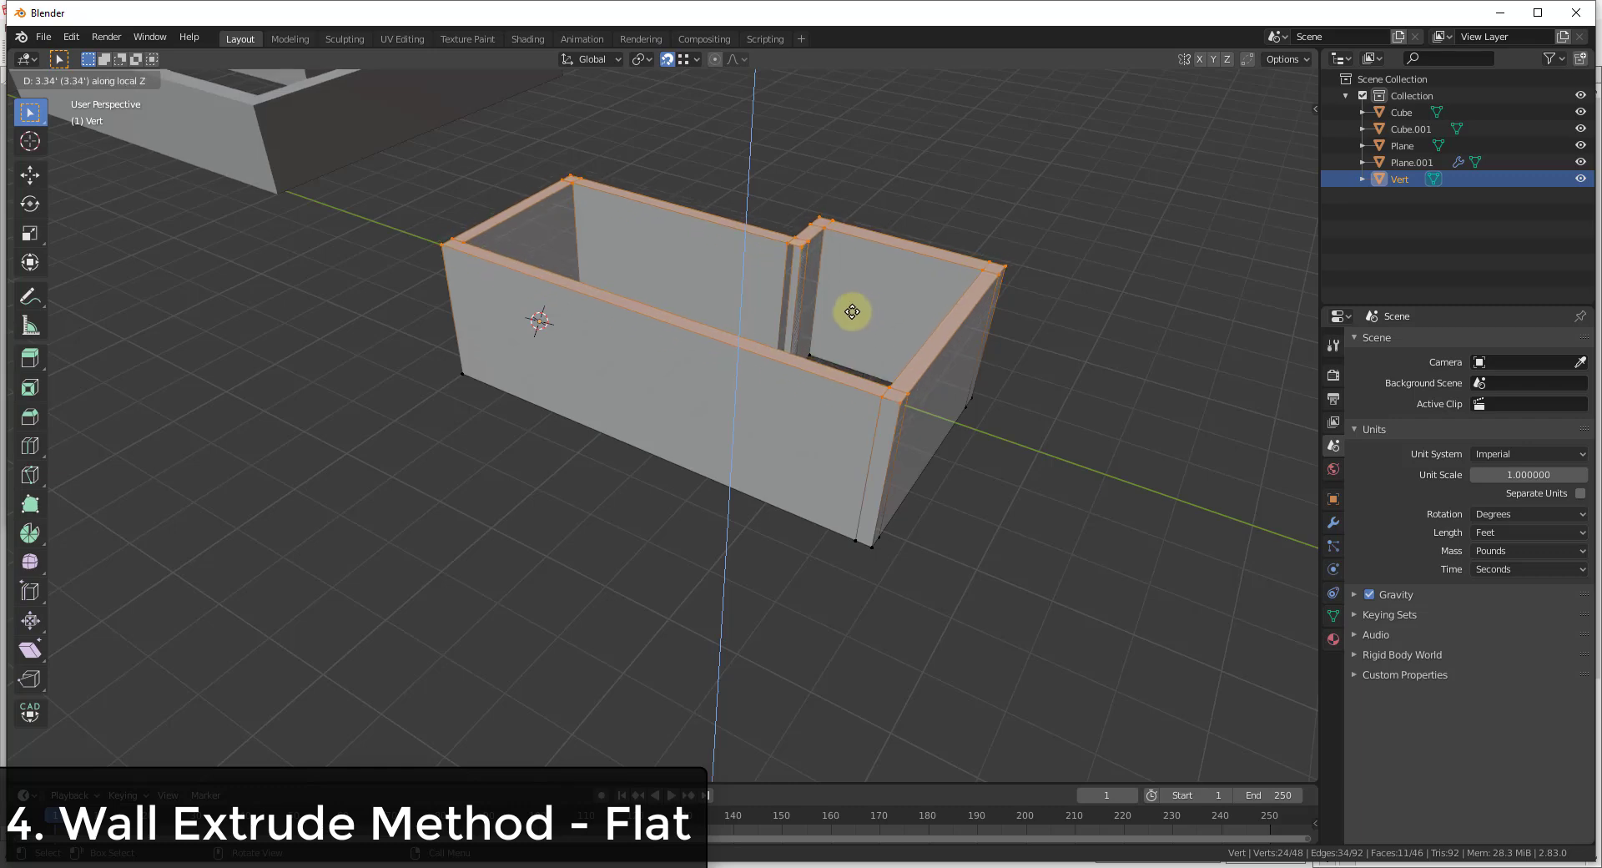
{"action": "left_click", "coordinate": [859, 296]}
Inspect the raised walls, selecting the middle piece and a base vertex
{"action": "middle_click_drag", "start_coordinate": [862, 293], "coordinate": [690, 300]}
{"action": "left_click_drag", "start_coordinate": [745, 231], "coordinate": [806, 387]}
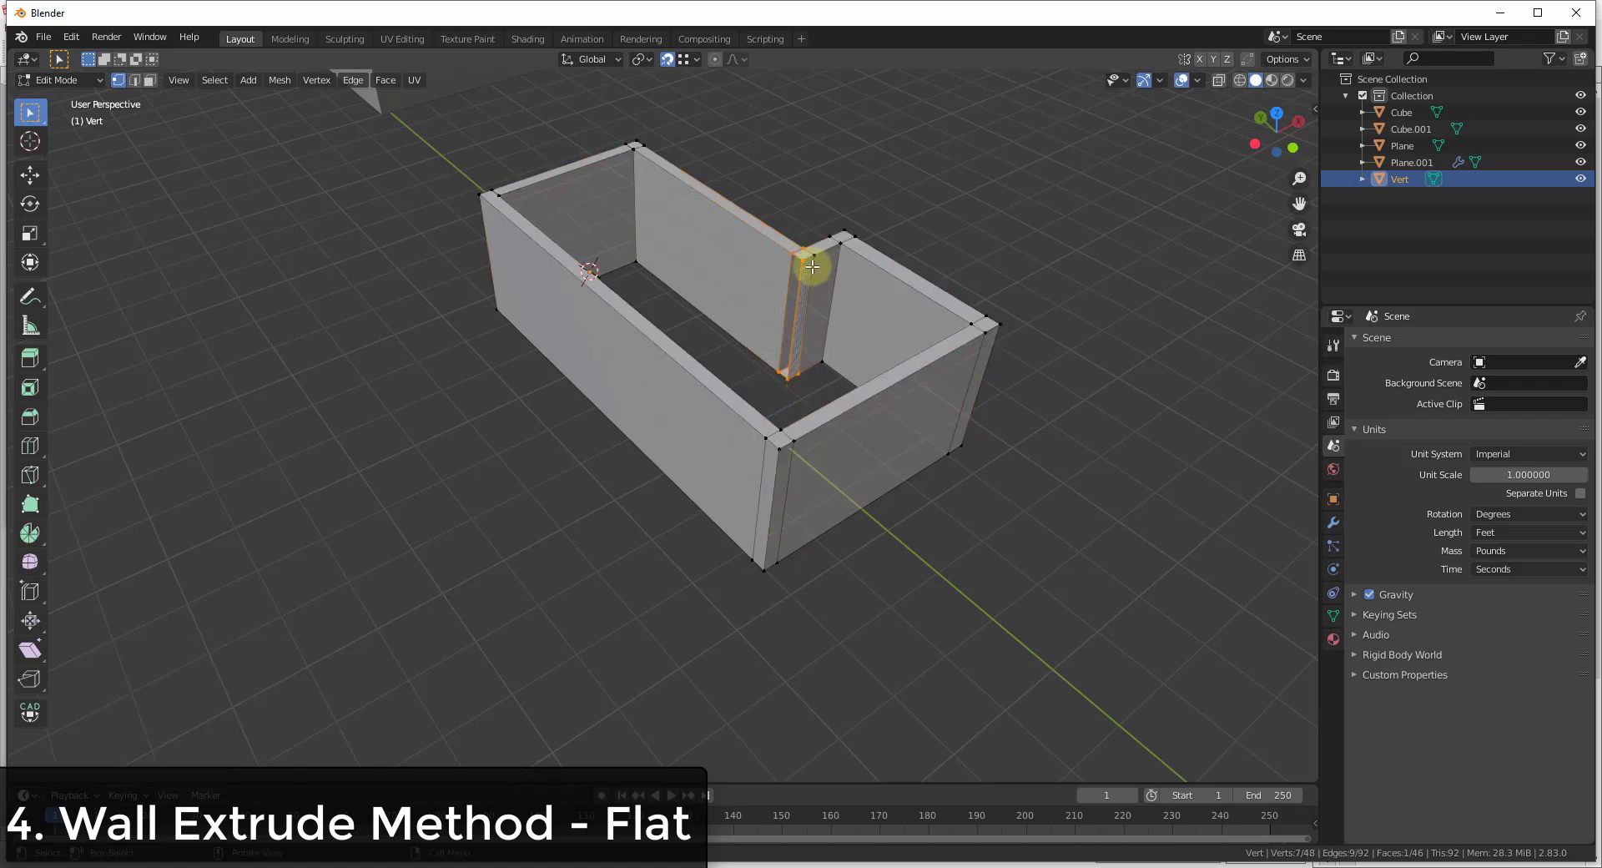
{"action": "scroll", "coordinate": [798, 237], "scroll_direction": "up", "scroll_amount": 4}
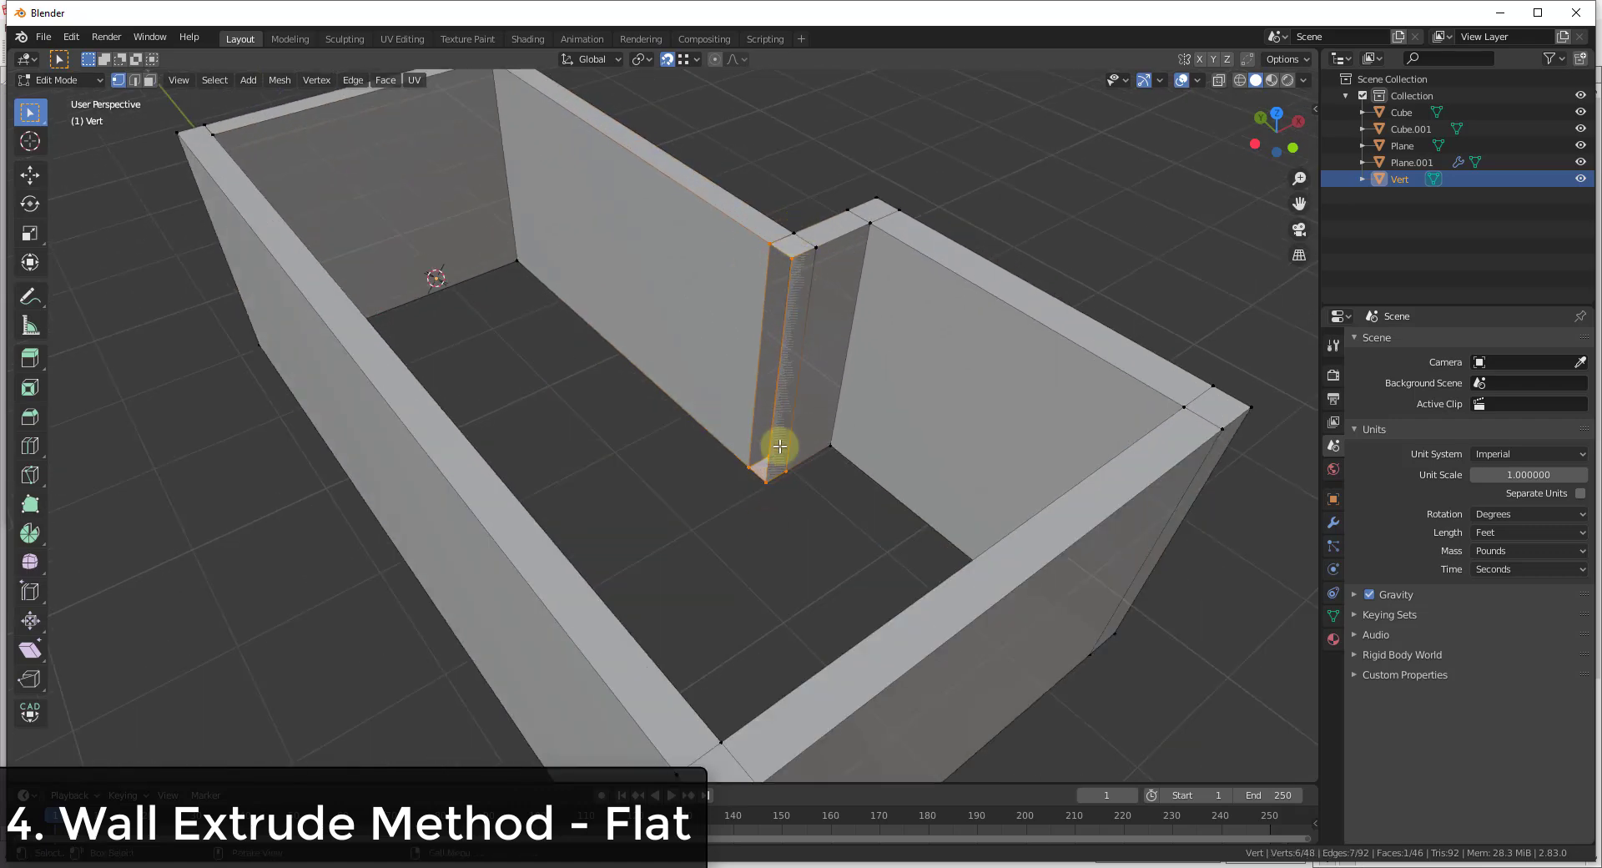
{"action": "middle_click_drag", "start_coordinate": [778, 465], "coordinate": [754, 458]}
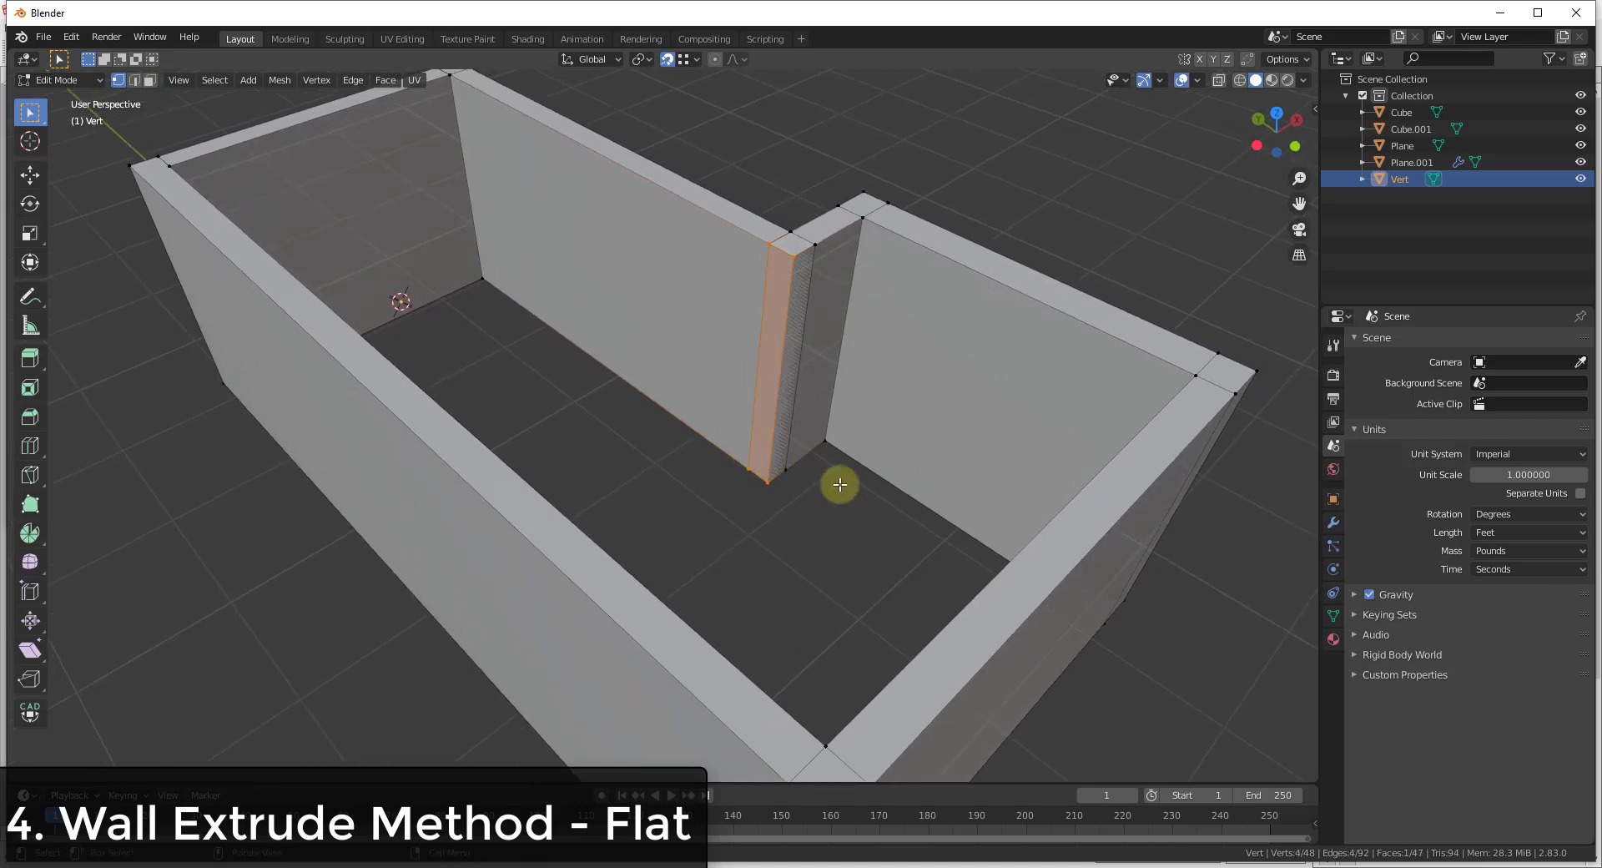
{"action": "left_click", "coordinate": [835, 493]}
{"action": "scroll", "coordinate": [826, 542], "scroll_direction": "down", "scroll_amount": 5}
{"action": "middle_click_drag", "start_coordinate": [912, 422], "coordinate": [874, 335]}
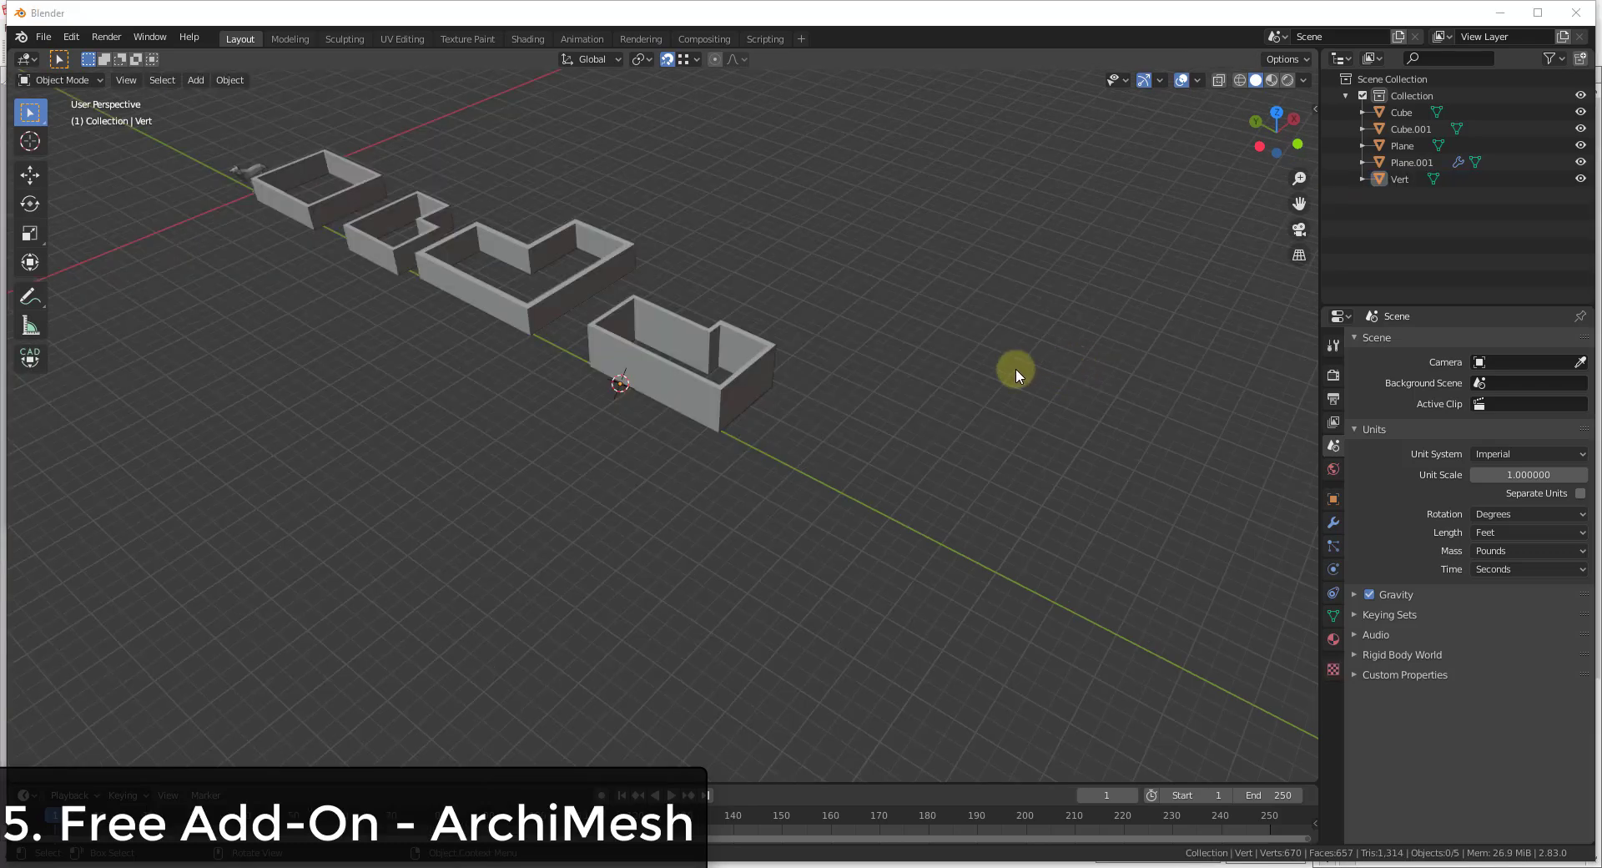
Find the Archimesh add-on in Preferences by searching 'archi' and expand its details
{"action": "scroll", "coordinate": [818, 377], "scroll_direction": "up", "scroll_amount": 4}
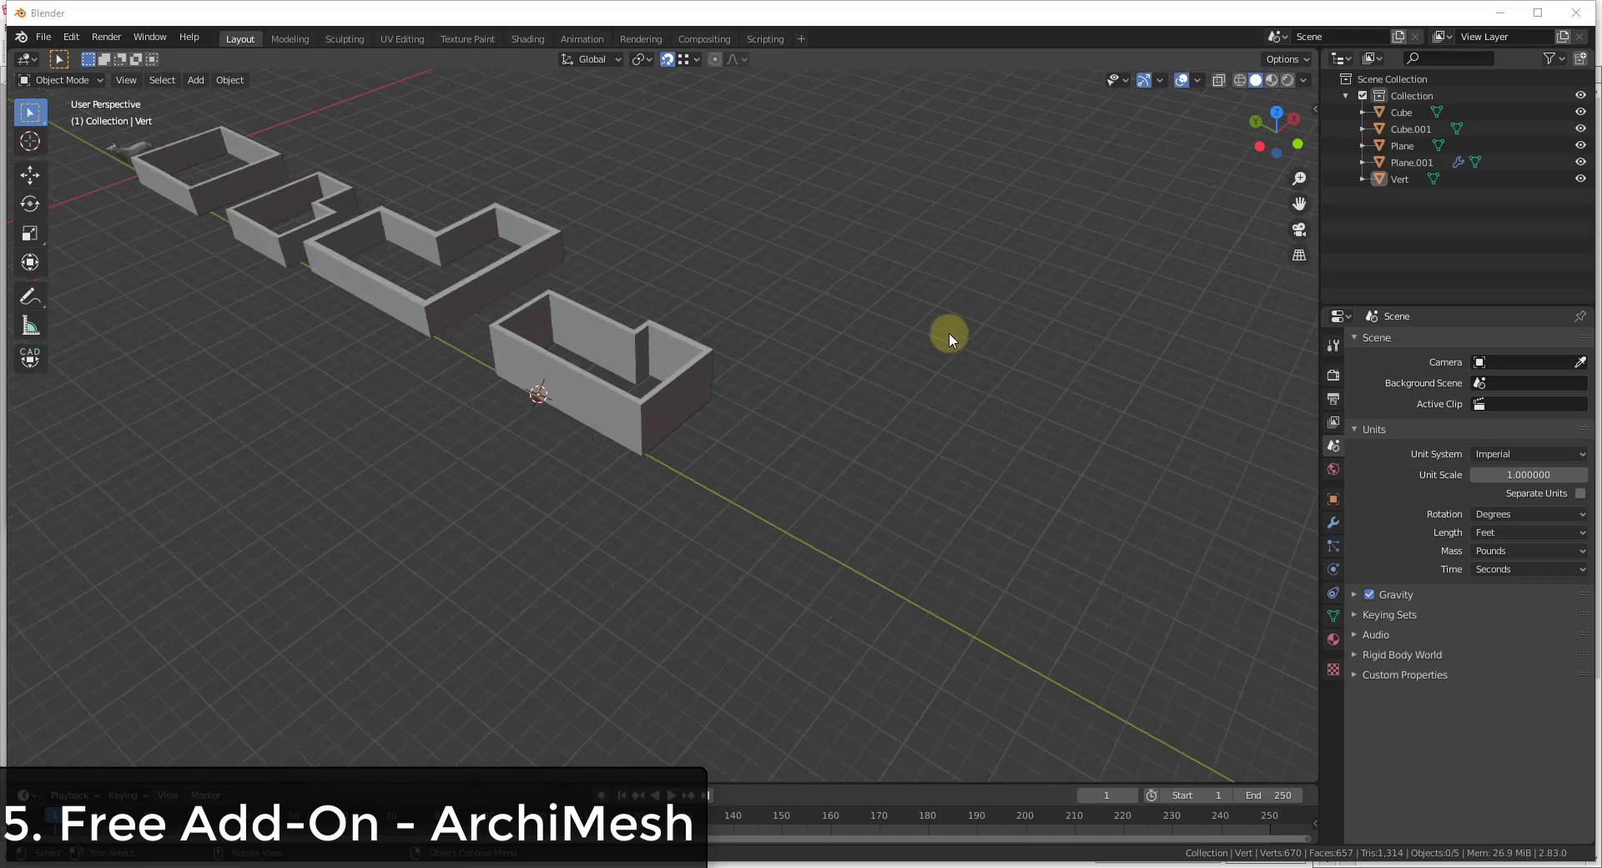
{"action": "scroll", "coordinate": [934, 318], "scroll_direction": "down", "scroll_amount": 2}
{"action": "middle_click_drag", "start_coordinate": [937, 318], "coordinate": [1060, 190]}
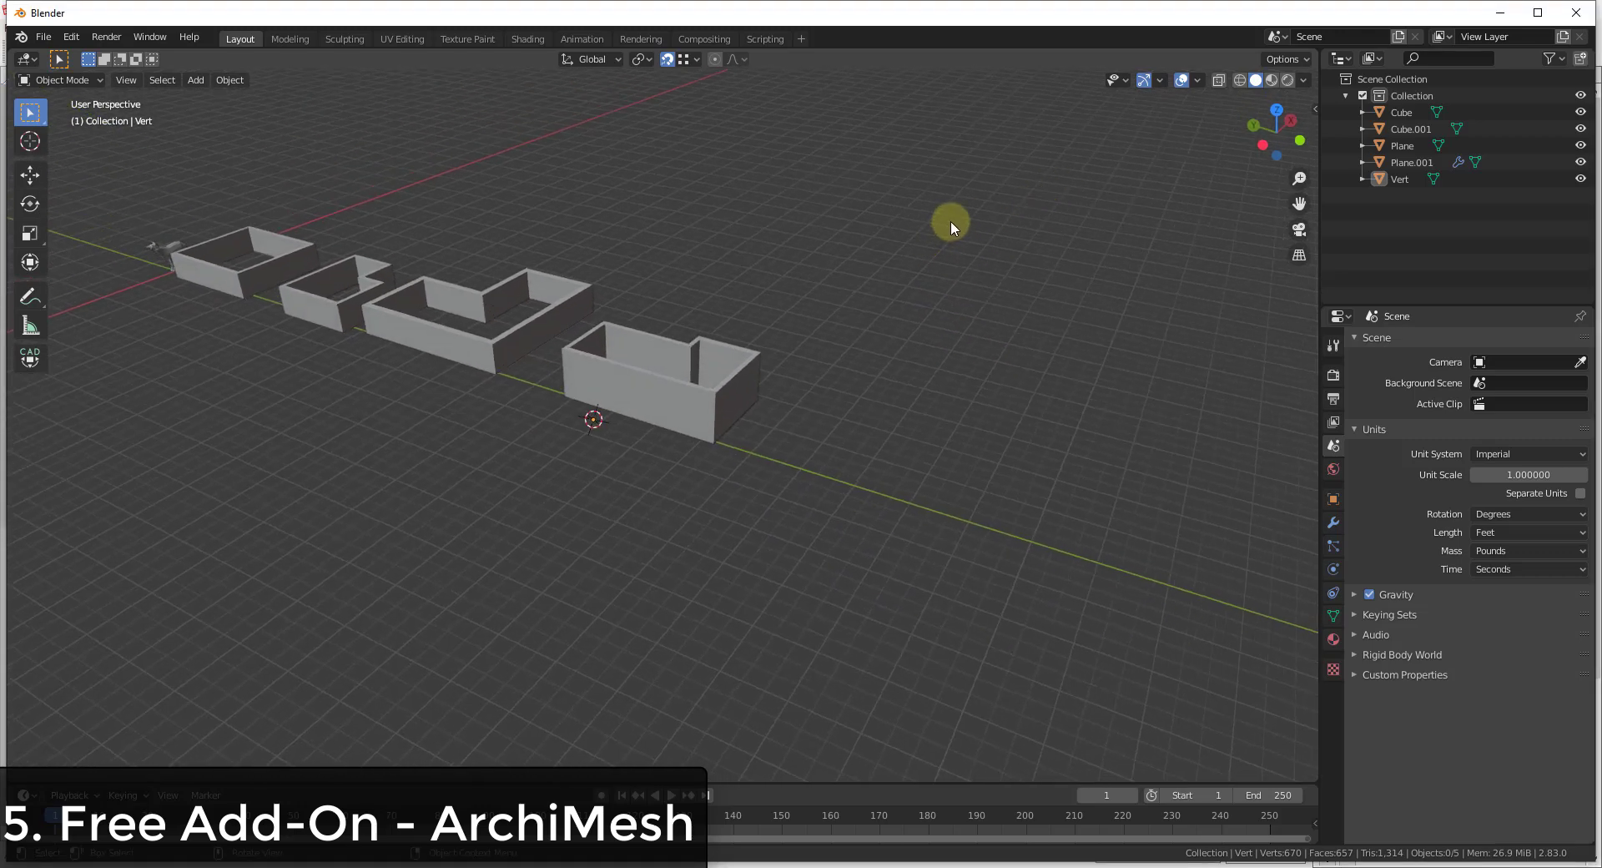
{"action": "left_click", "coordinate": [71, 37]}
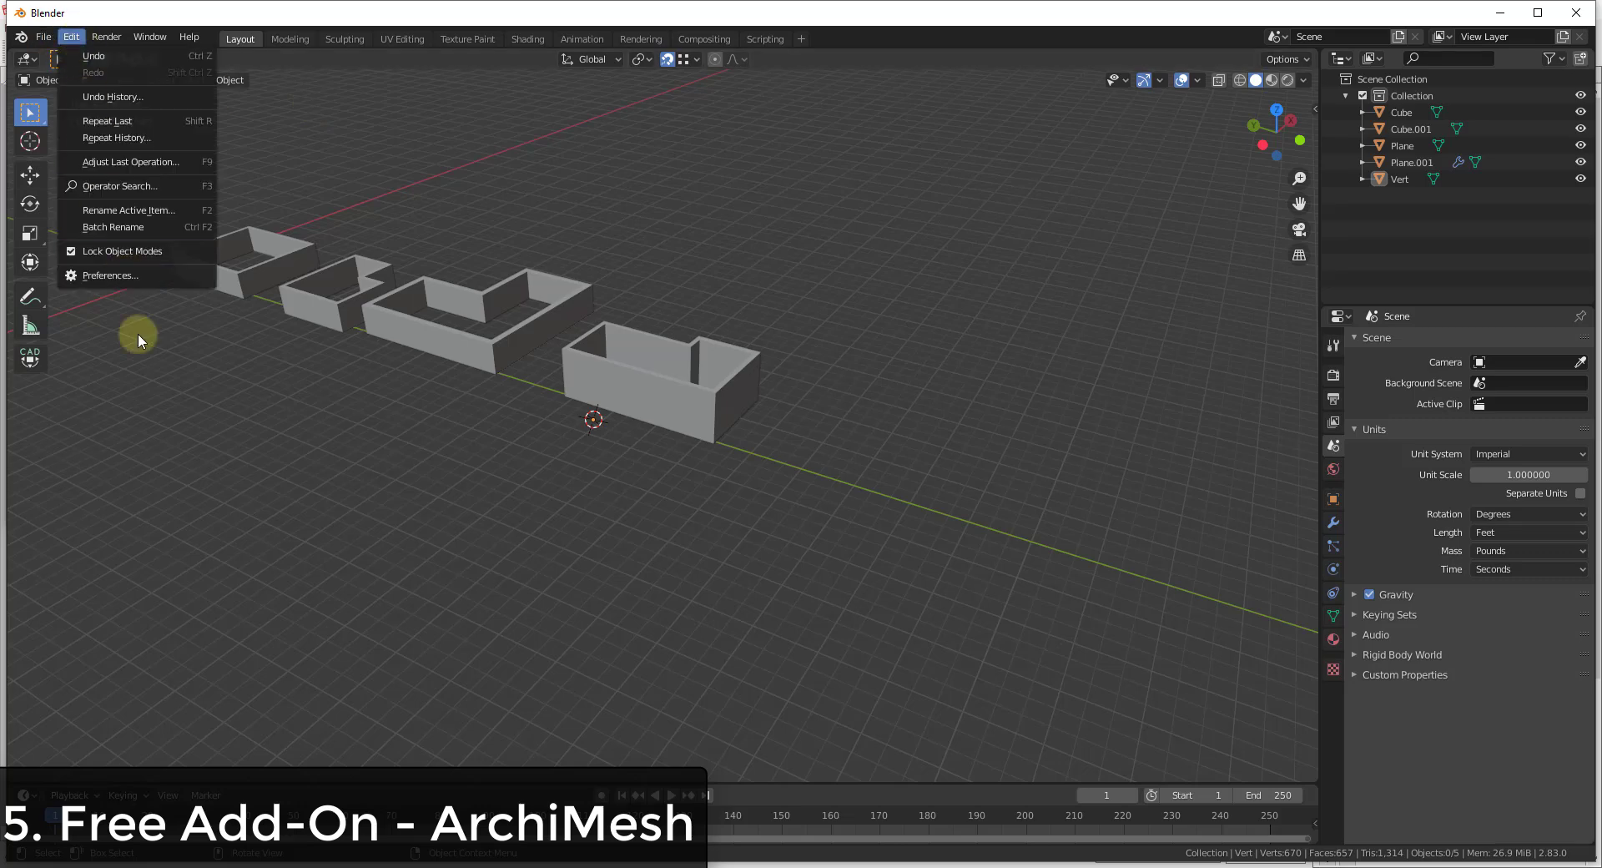
{"action": "left_click", "coordinate": [130, 278]}
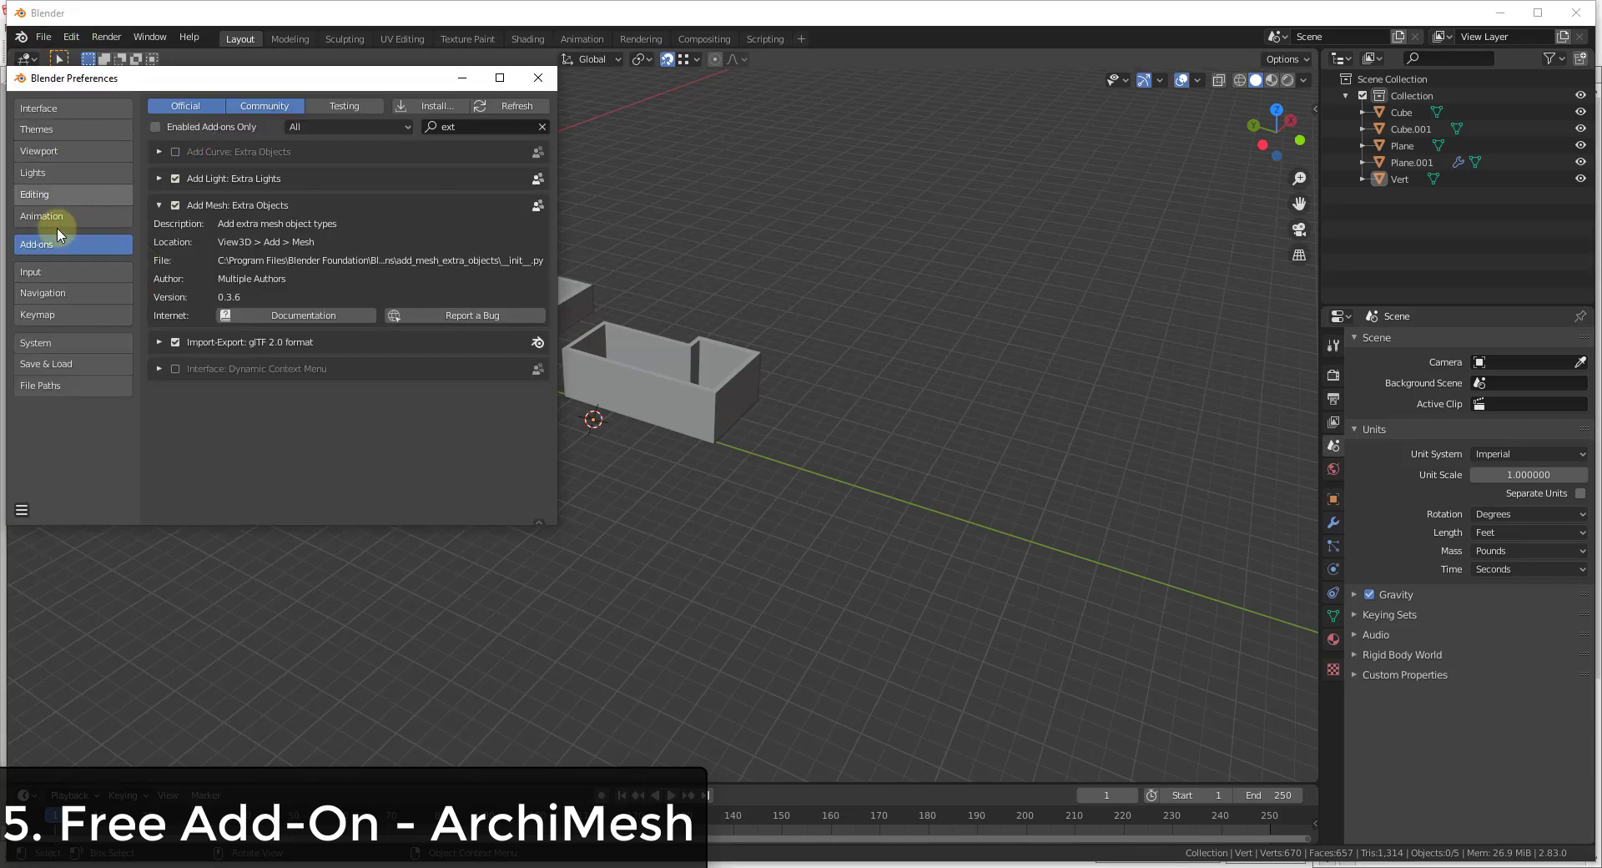
{"action": "left_click", "coordinate": [465, 122]}
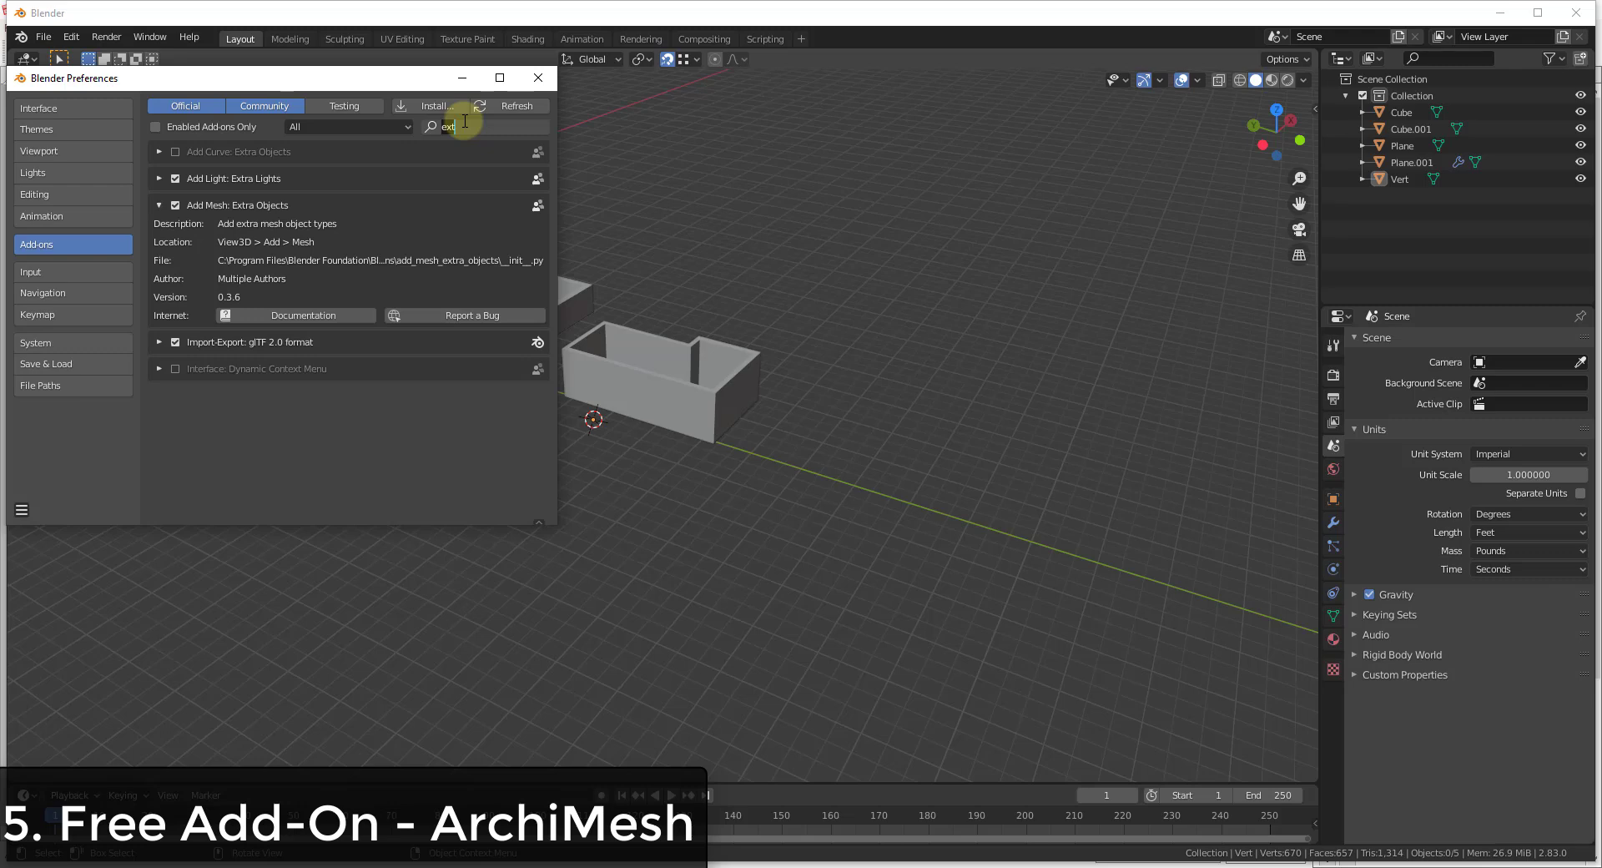
{"action": "type", "text": "archi"}
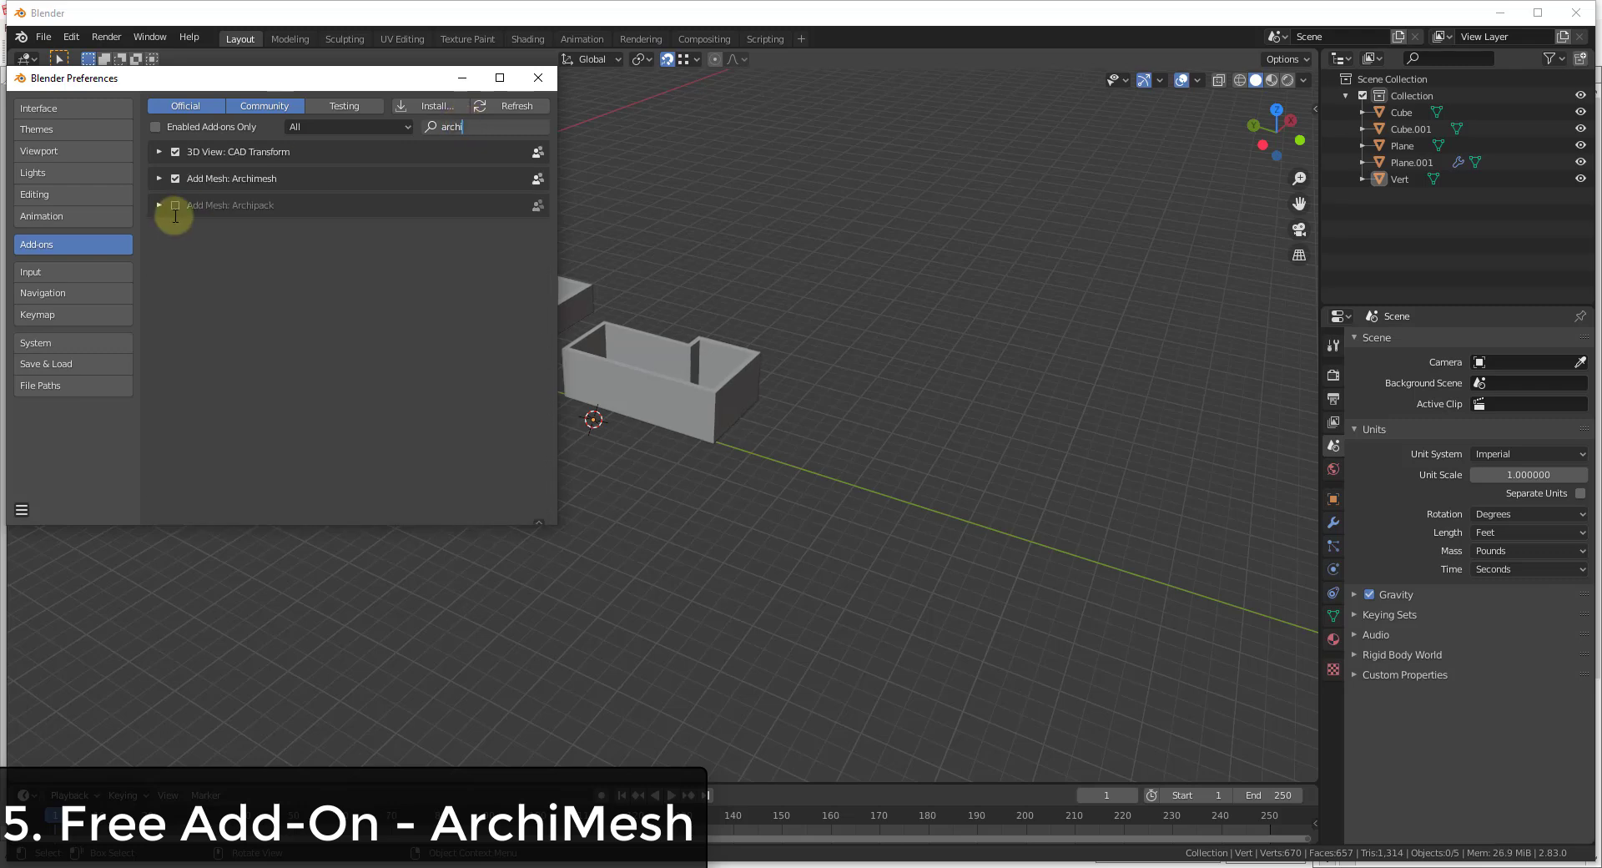
{"action": "left_click", "coordinate": [160, 178]}
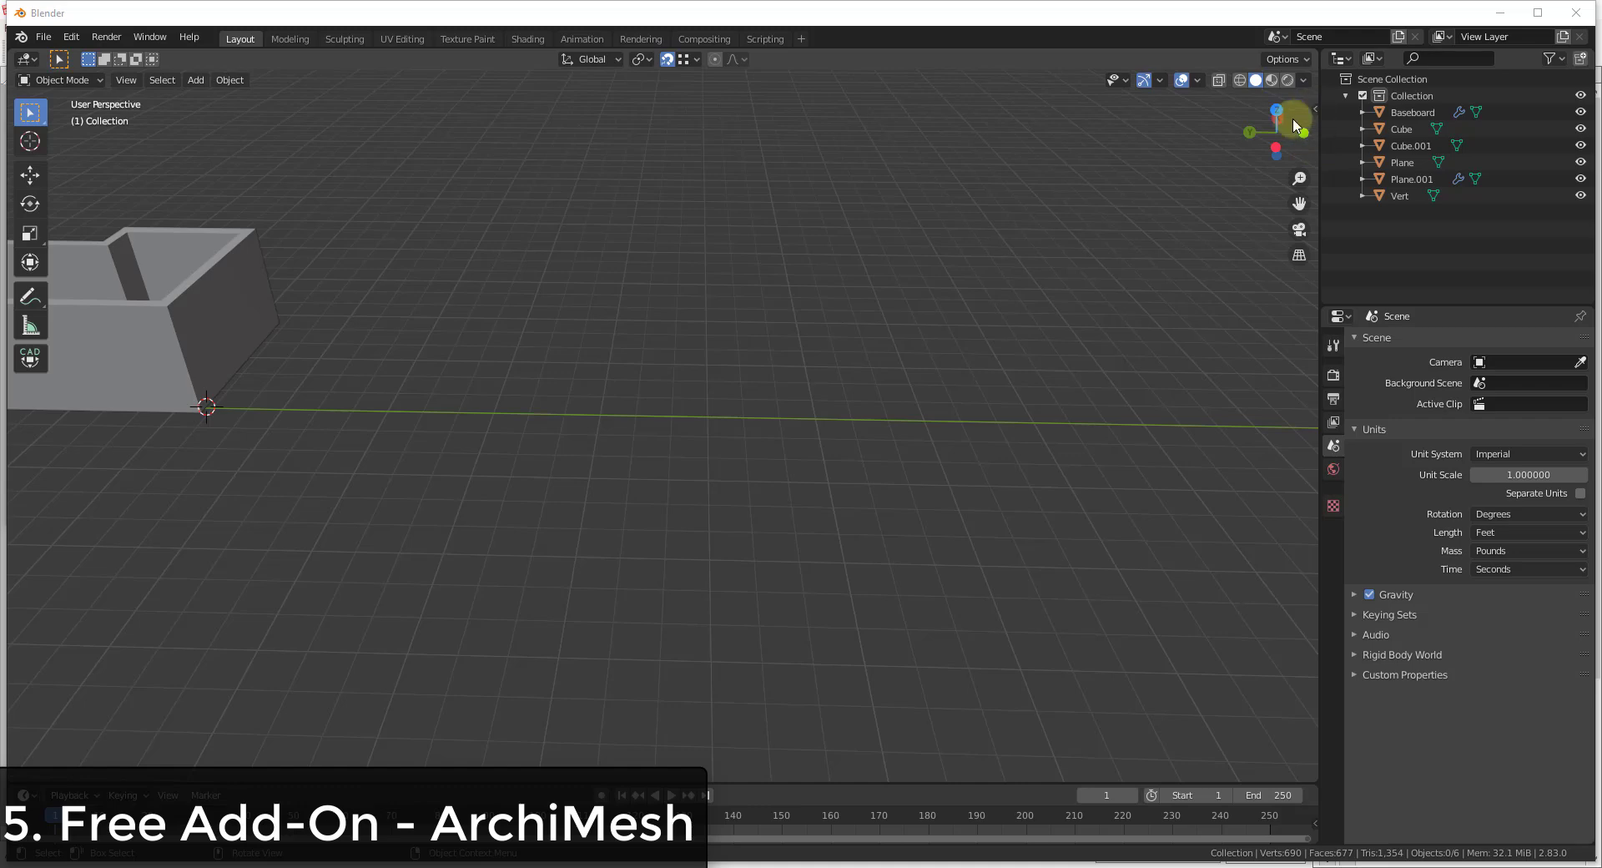
Add an Archimesh Room from the sidebar and move it -11.248' along Y
{"action": "key", "text": "n"}
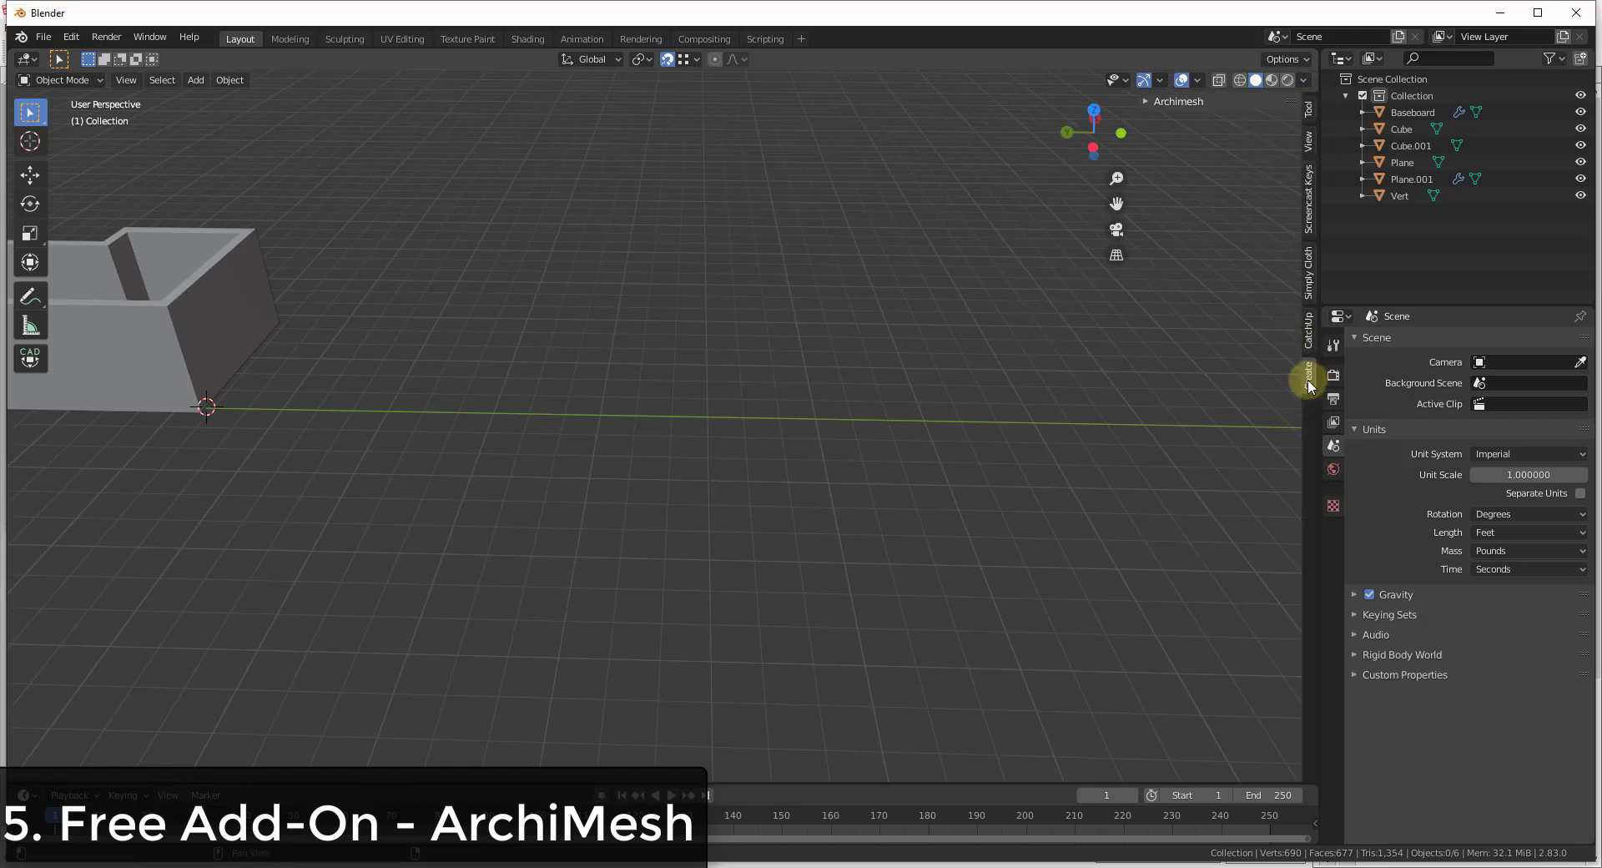
{"action": "left_click", "coordinate": [1152, 102]}
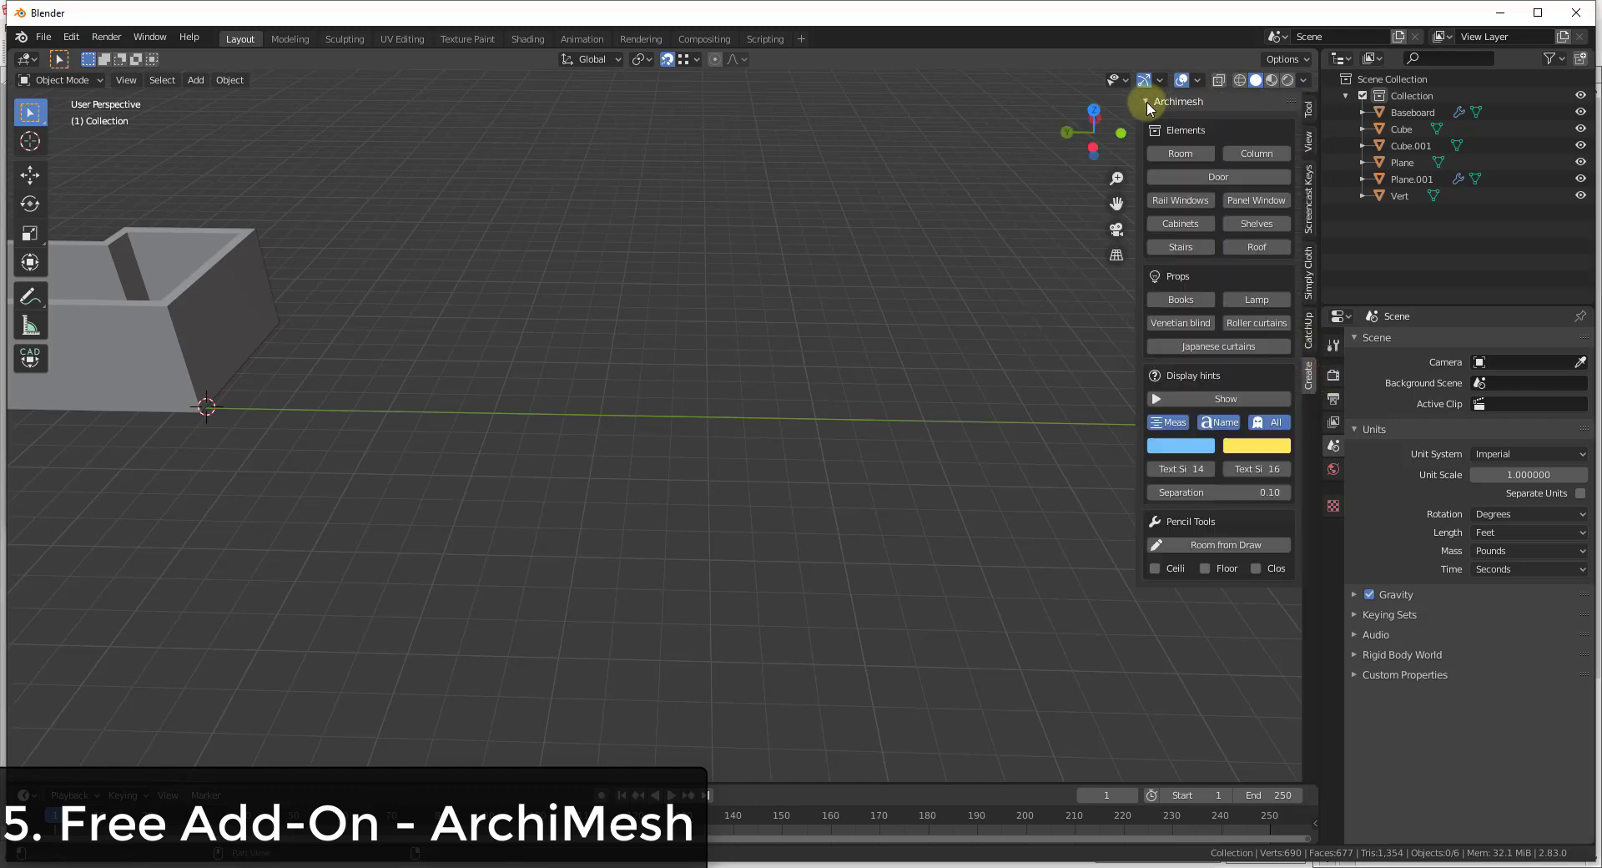
{"action": "left_click", "coordinate": [1178, 153]}
{"action": "key", "text": "g"}
{"action": "key", "text": "x"}
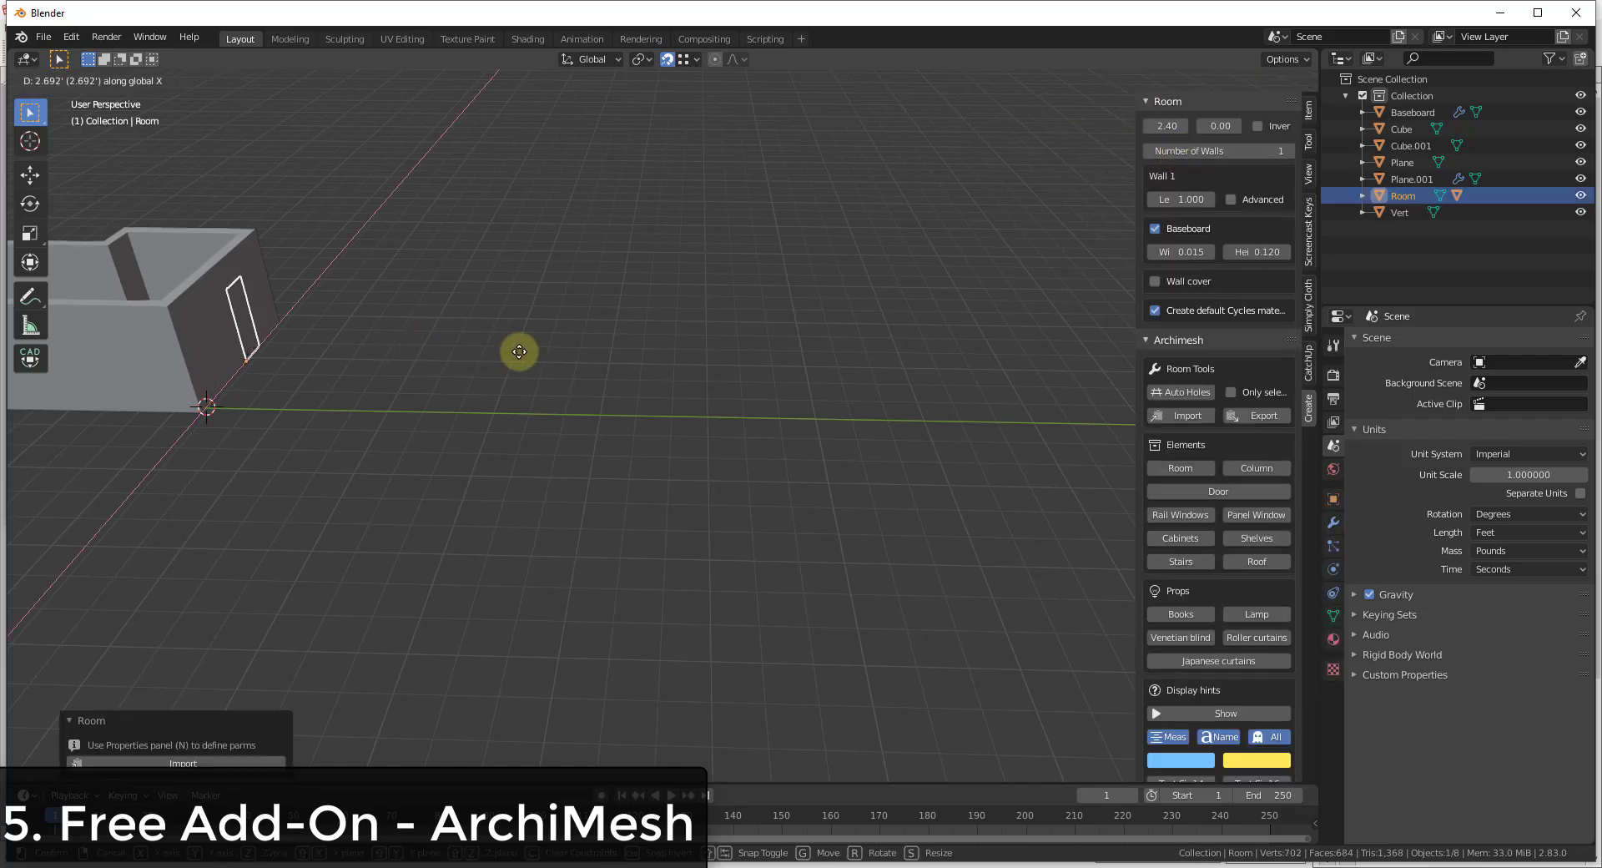
{"action": "key", "text": "y"}
{"action": "left_click", "coordinate": [781, 367]}
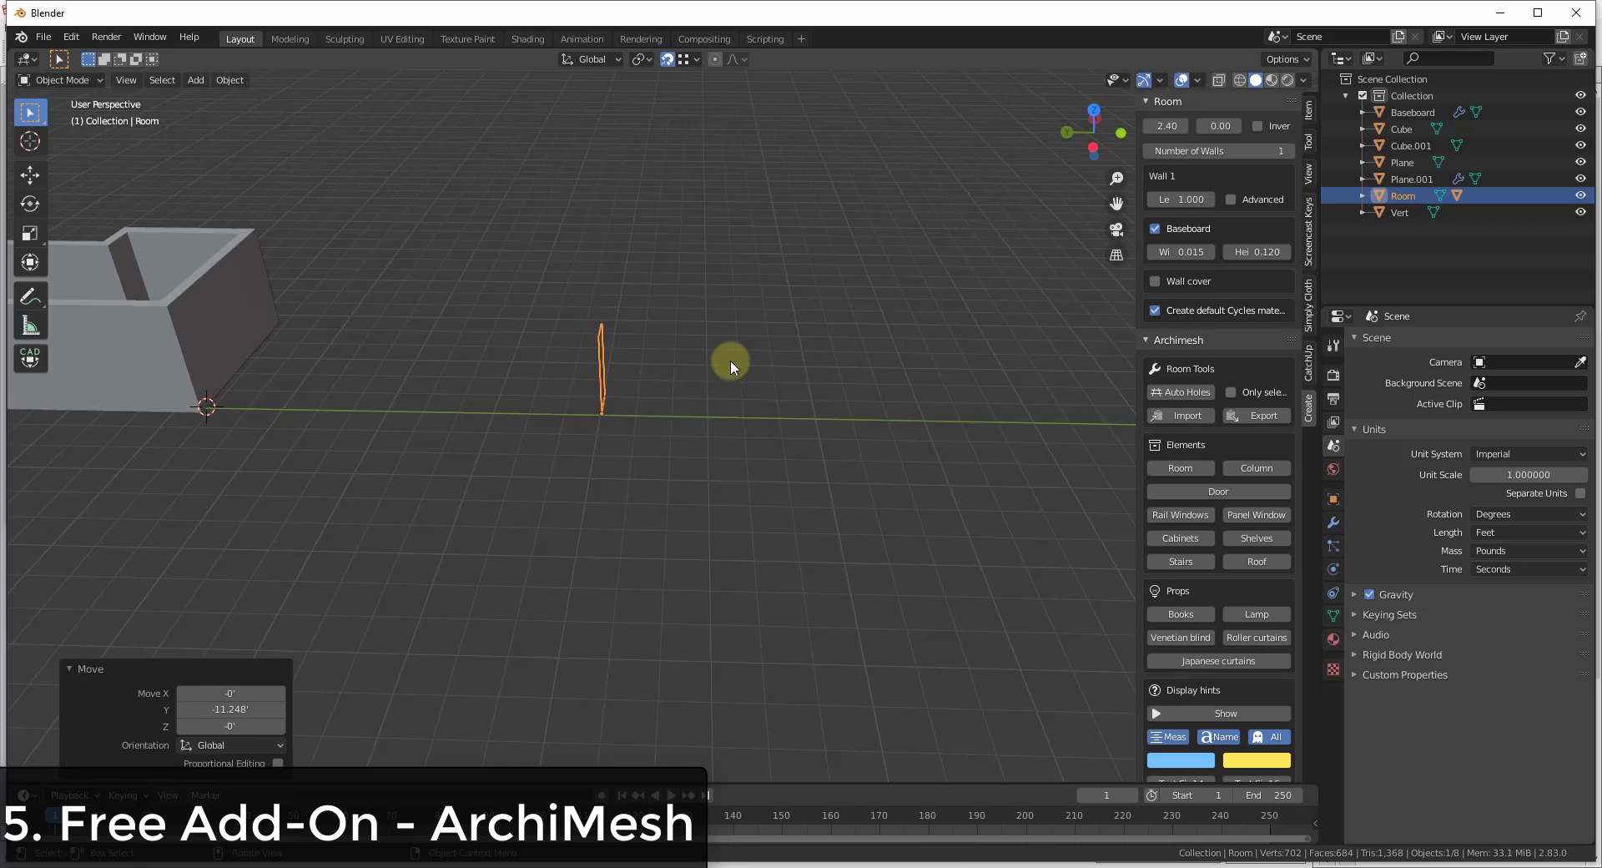
Set the room's Wall 1 length to 10
{"action": "middle_click_drag", "start_coordinate": [730, 359], "coordinate": [543, 343]}
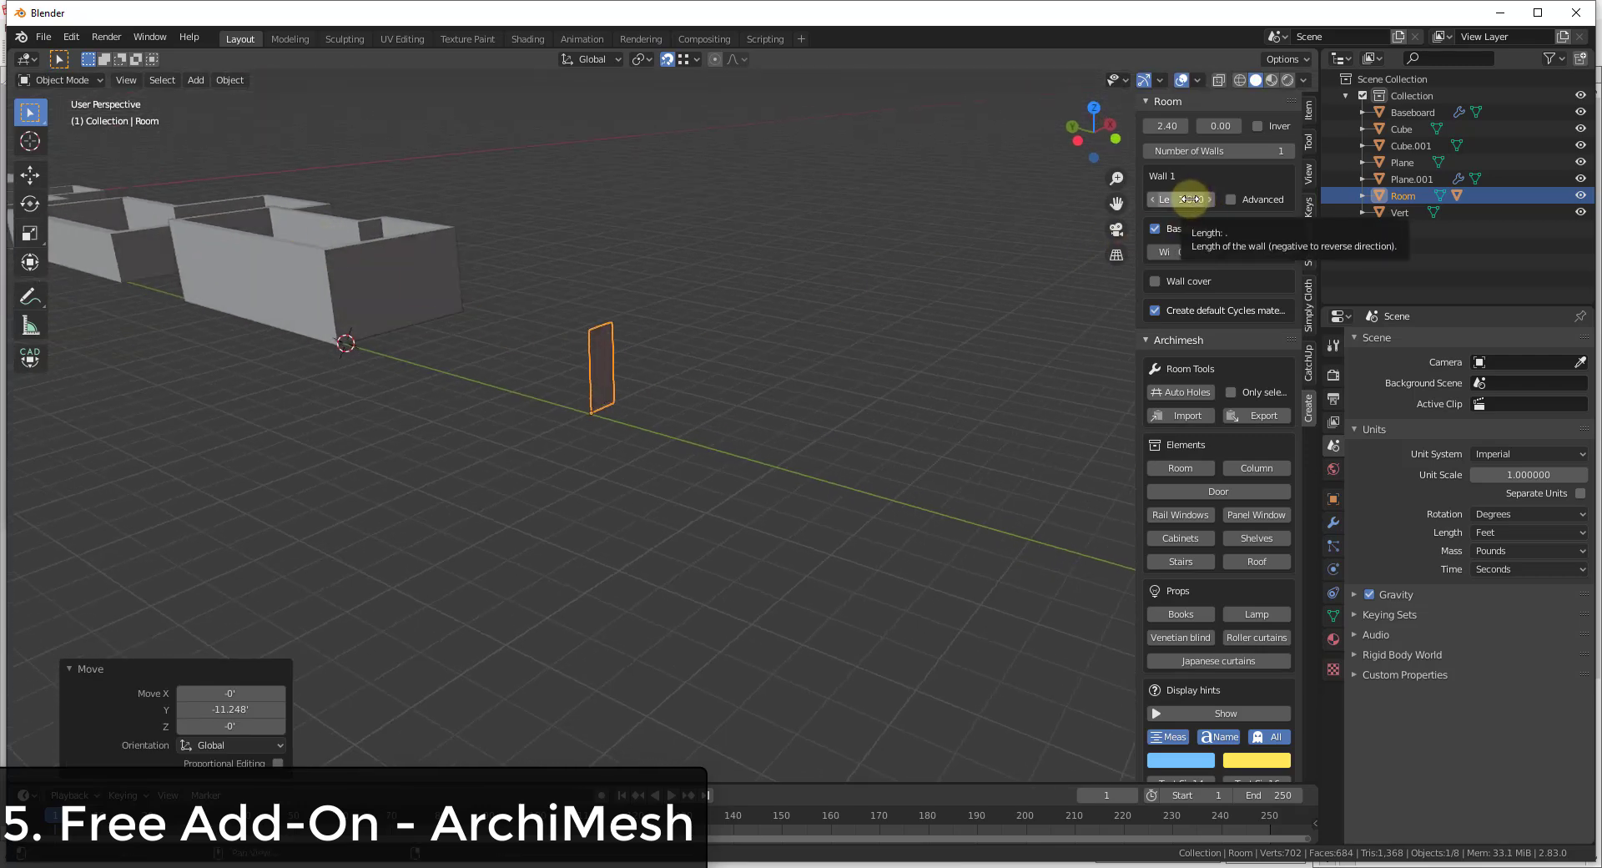
{"action": "scroll", "coordinate": [633, 343], "scroll_direction": "up", "scroll_amount": 3}
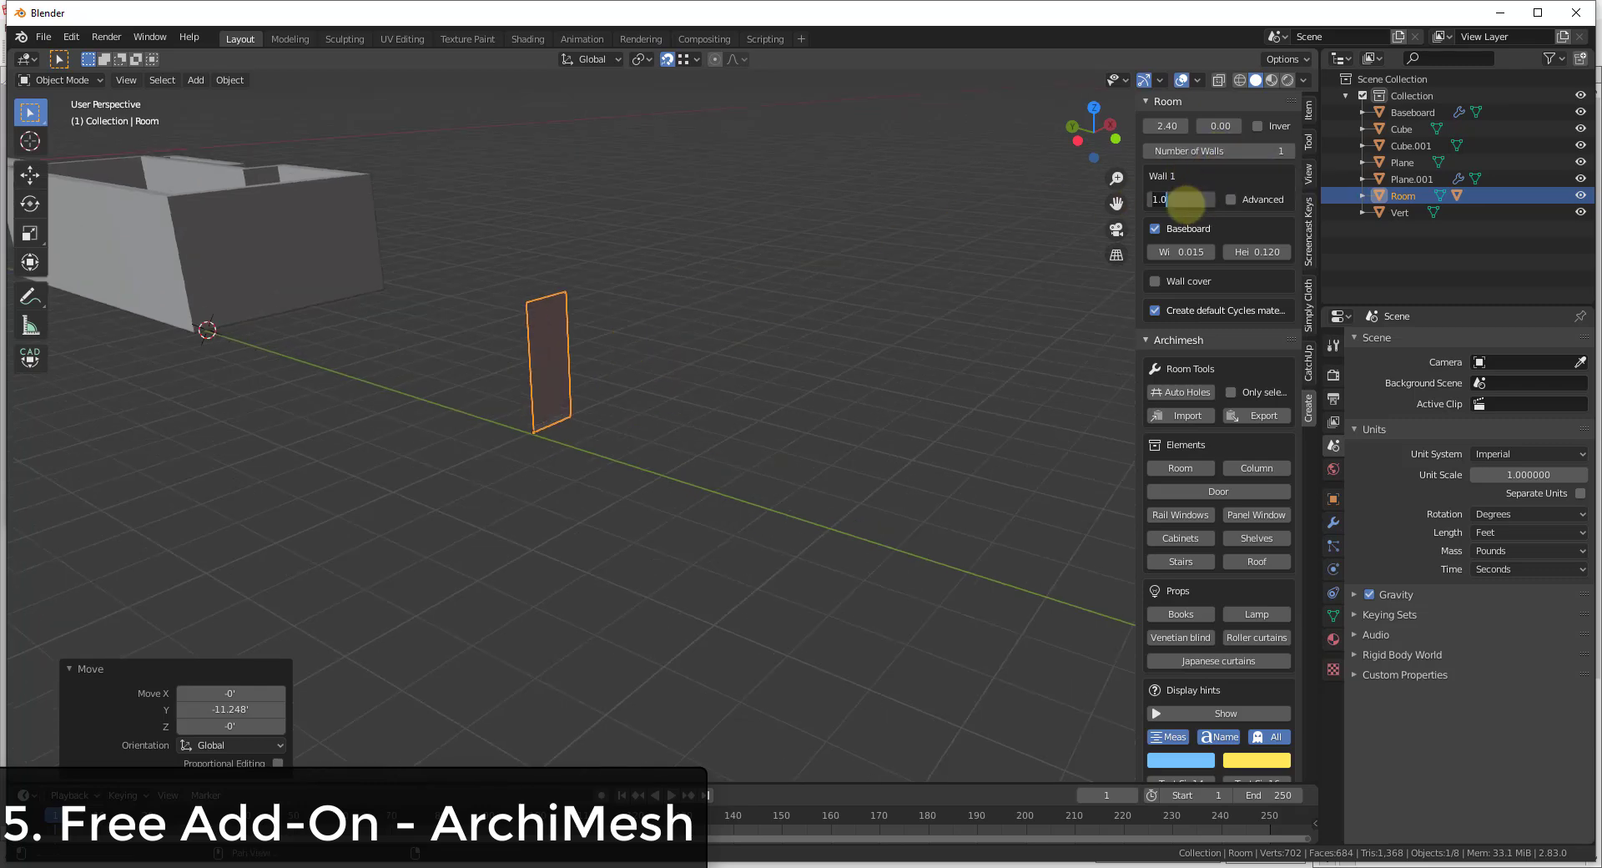
{"action": "type", "text": "'"}
{"action": "key", "text": "Return"}
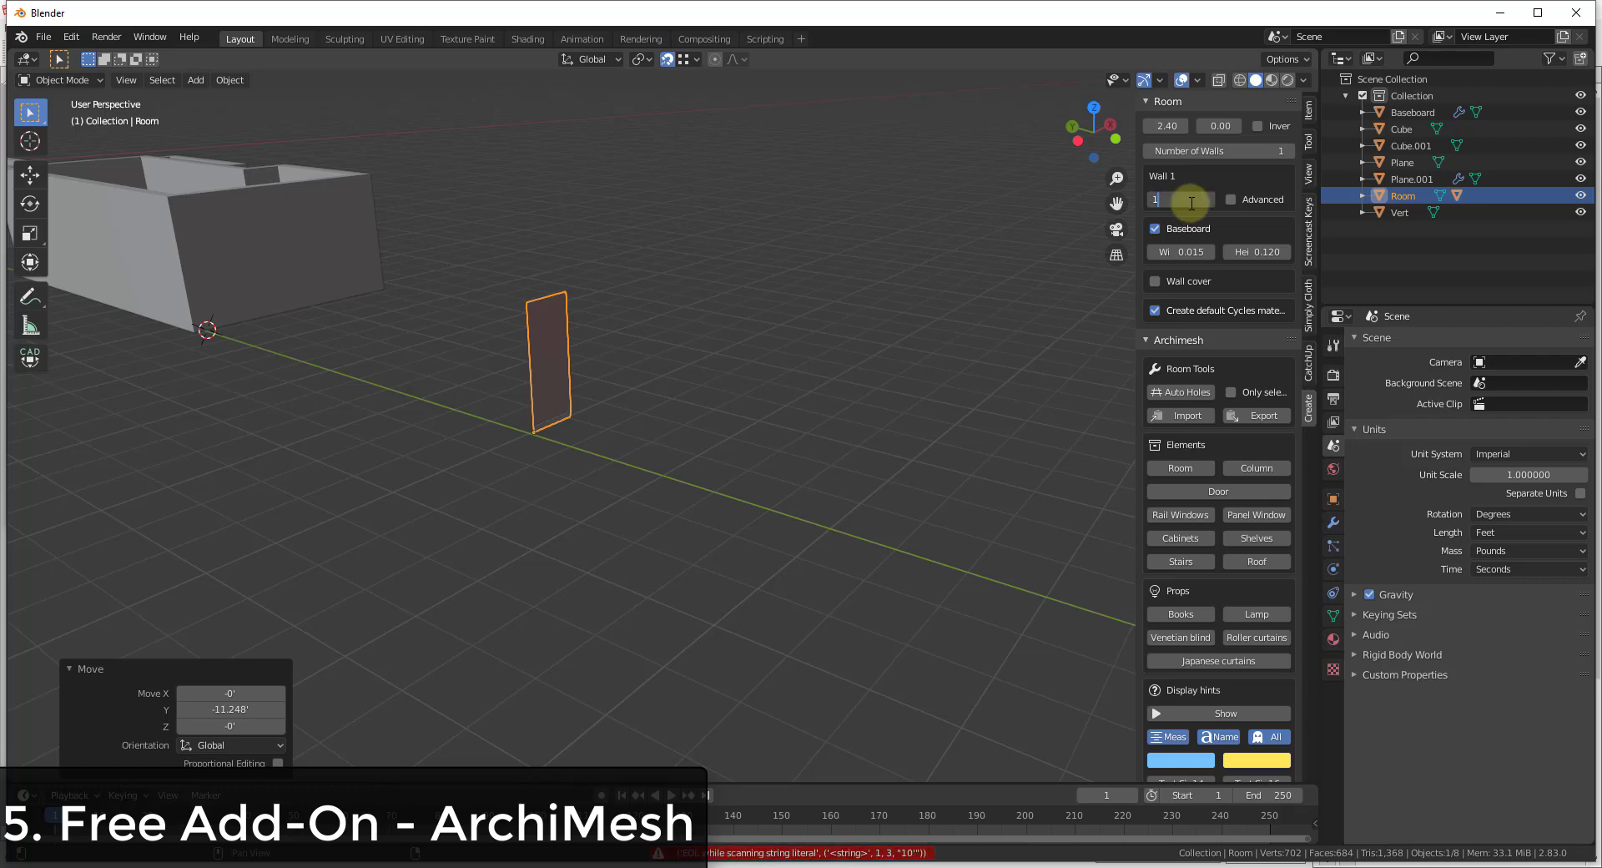
{"action": "type", "text": "10"}
{"action": "key", "text": "Return"}
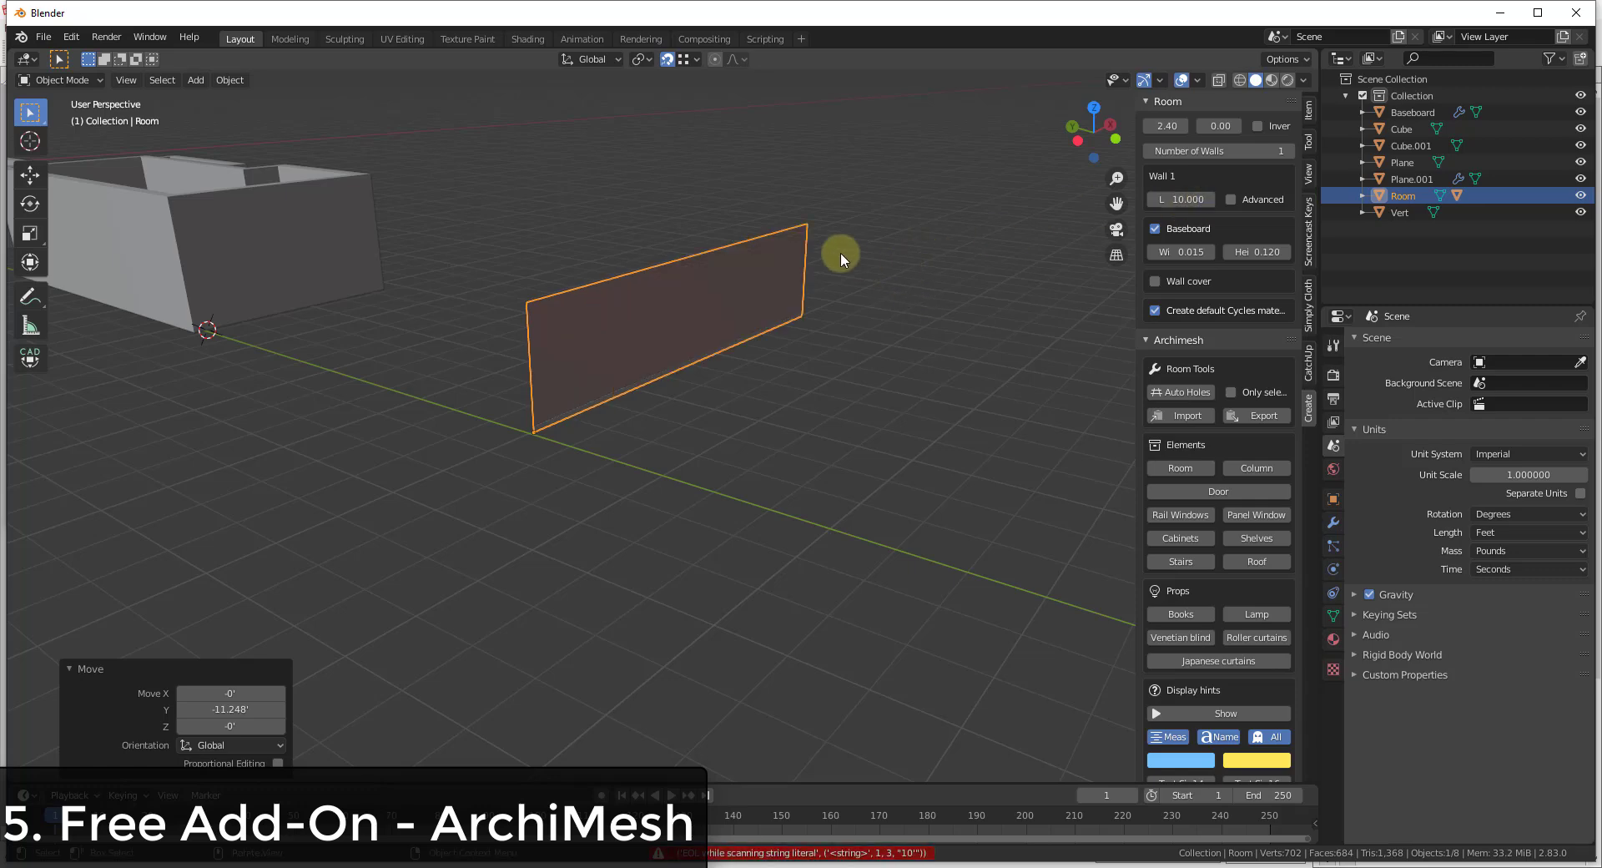
{"action": "middle_click_drag", "start_coordinate": [840, 252], "coordinate": [993, 342]}
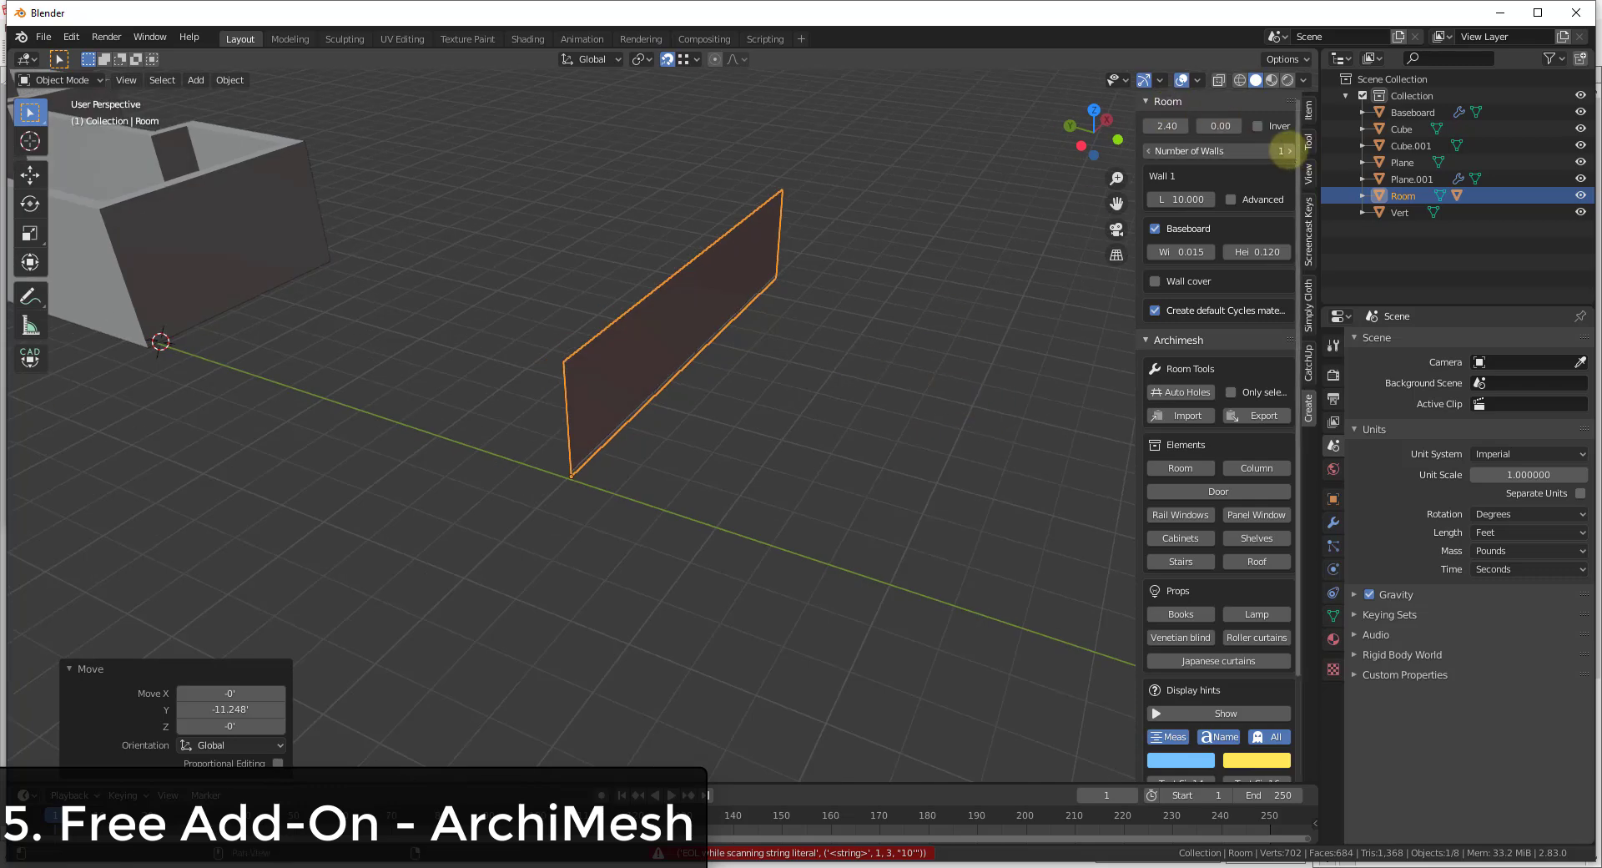
Add Wall 2 with length 15 and Wall 3 with length -10
{"action": "left_click", "coordinate": [1288, 151]}
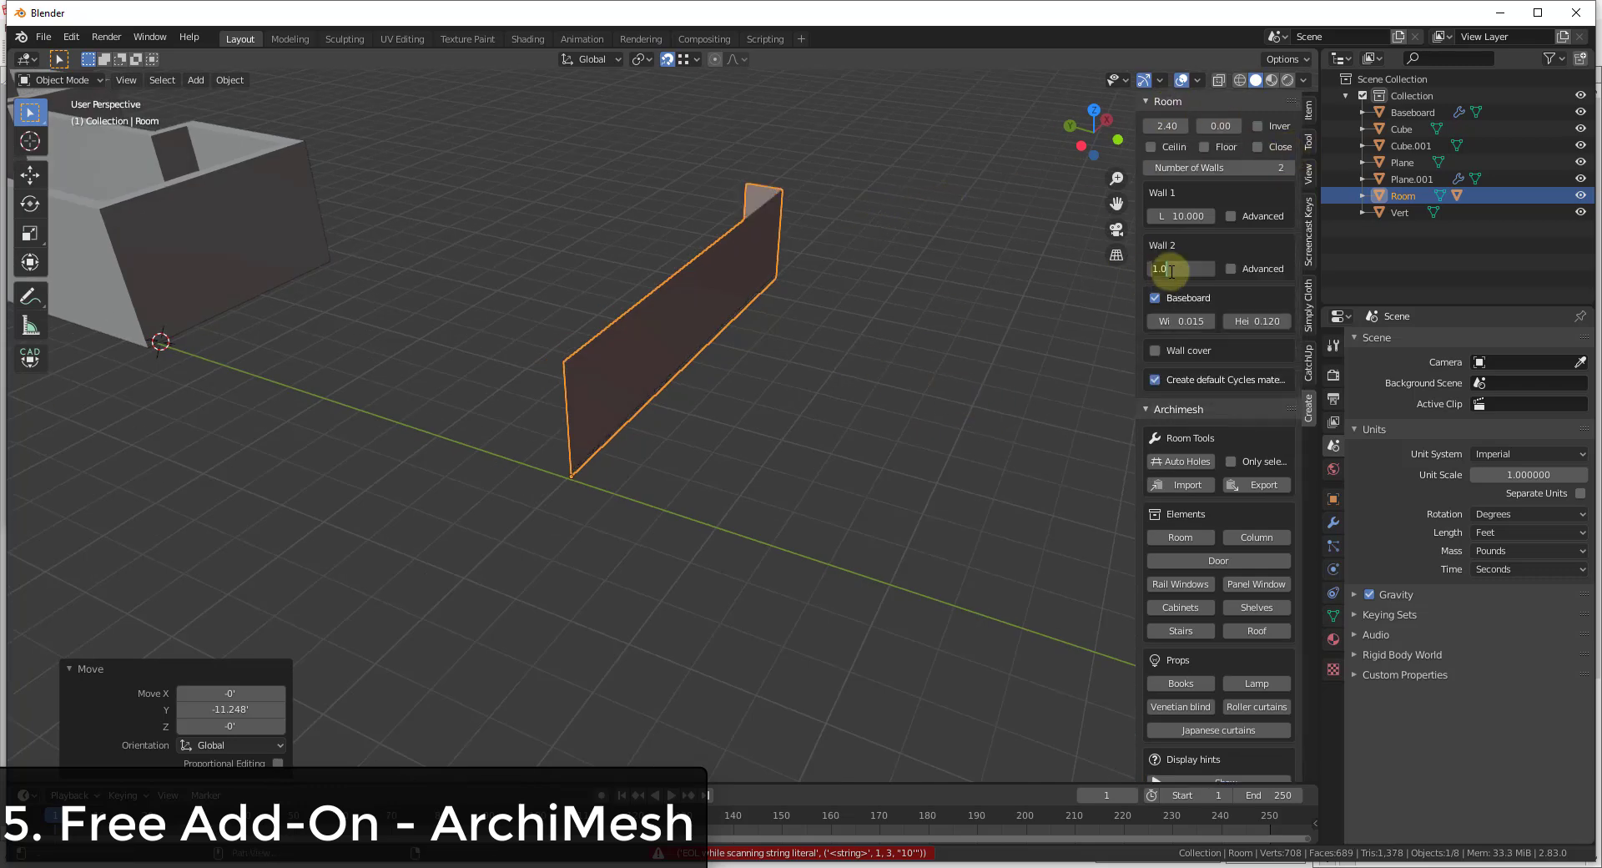
{"action": "left_click", "coordinate": [1171, 271]}
{"action": "type", "text": "15"}
{"action": "key", "text": "Return"}
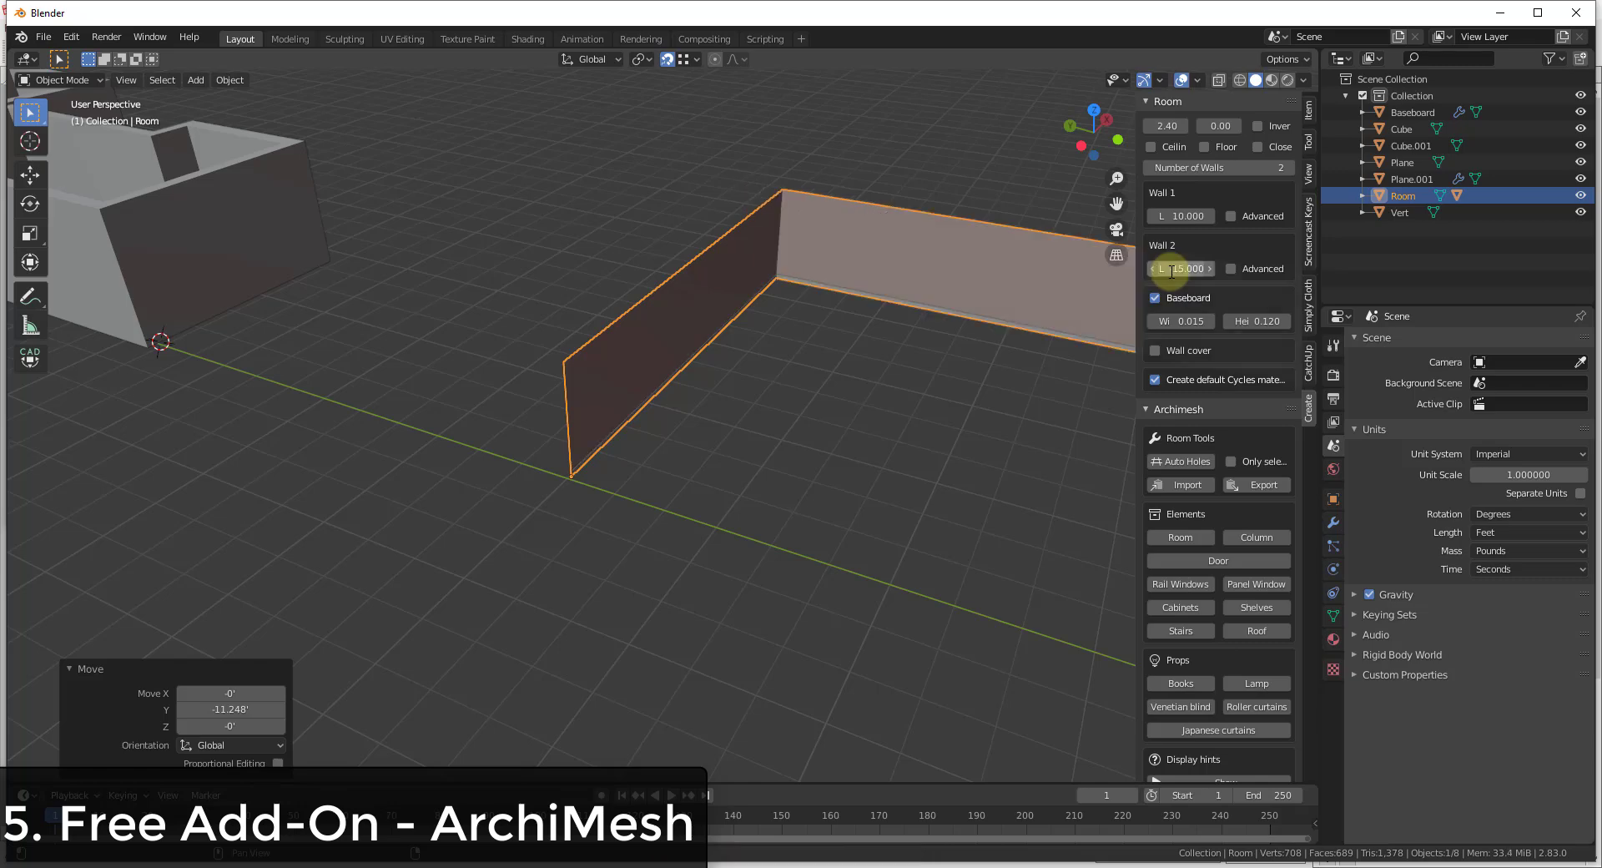
{"action": "scroll", "coordinate": [555, 239], "scroll_direction": "down", "scroll_amount": 5}
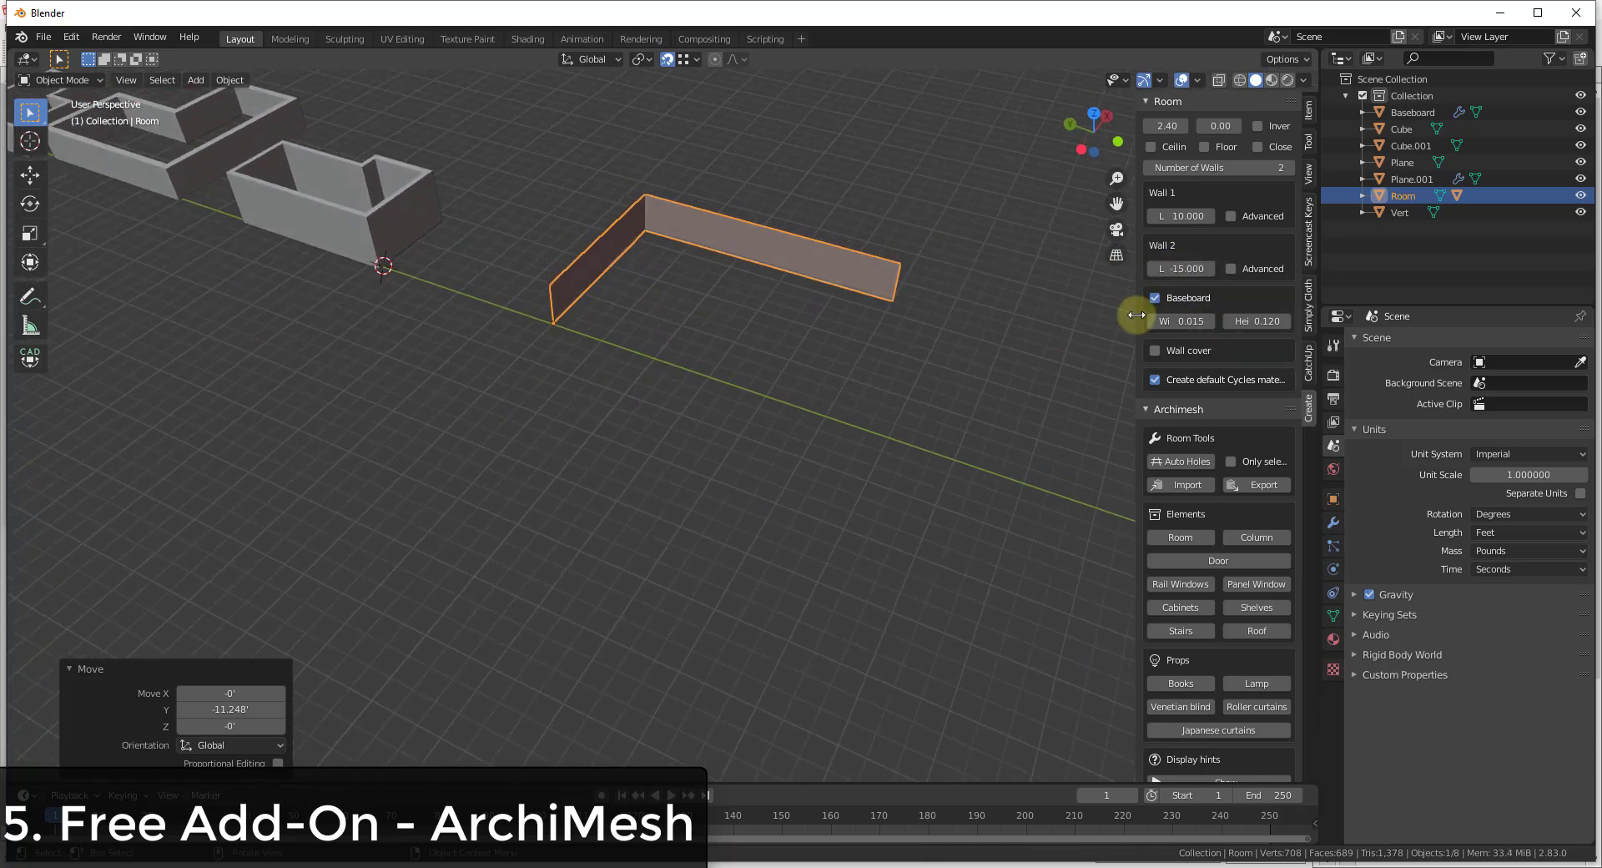
{"action": "left_click", "coordinate": [1288, 168]}
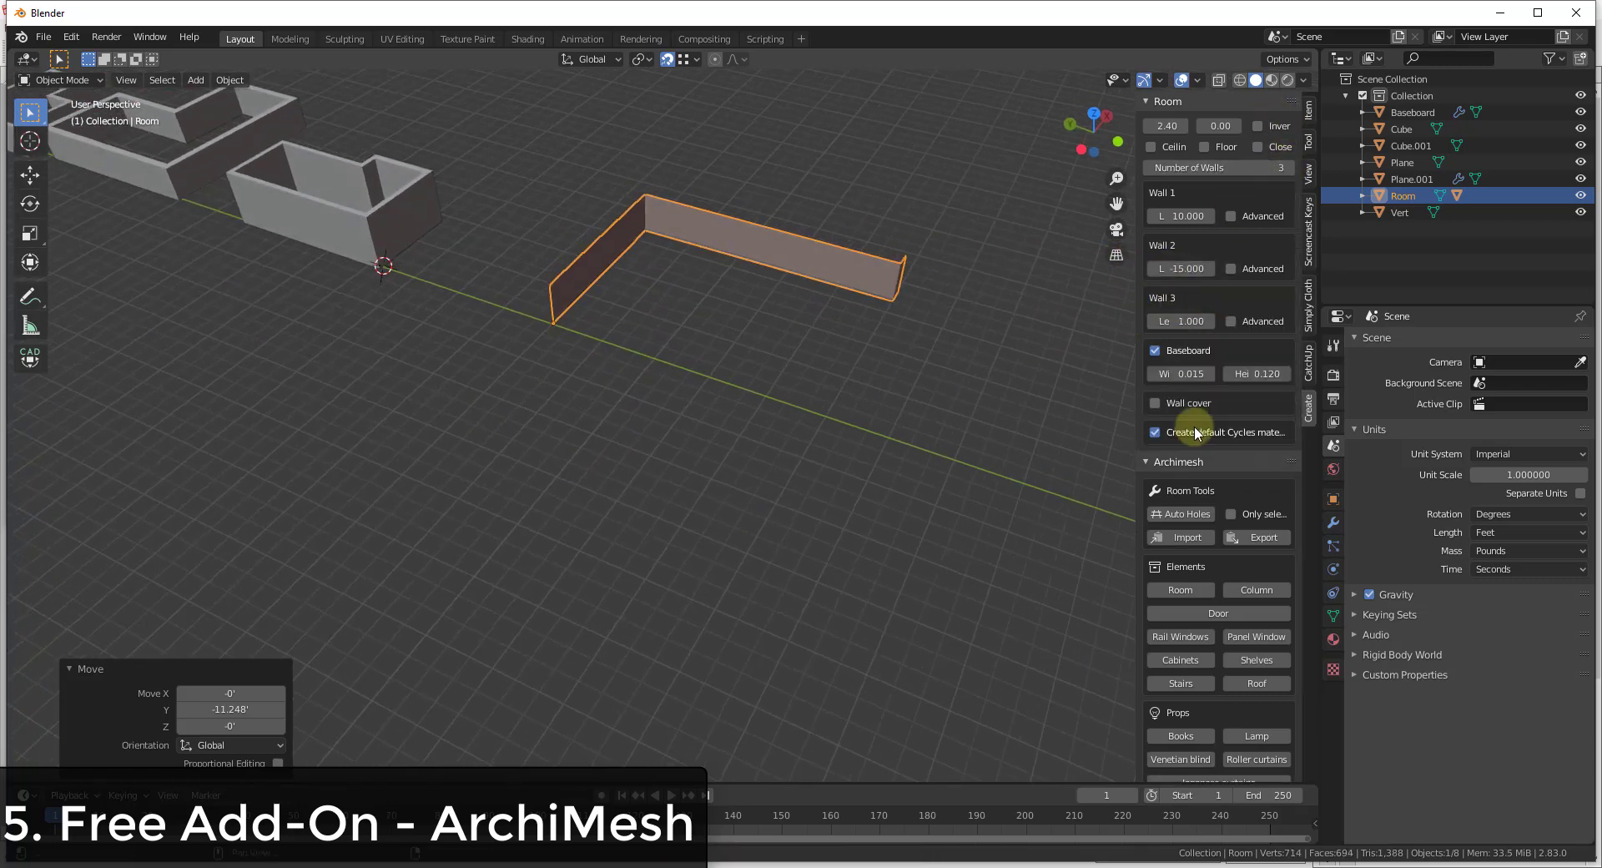
{"action": "left_click", "coordinate": [1177, 324]}
{"action": "type", "text": "-10"}
{"action": "key", "text": "Return"}
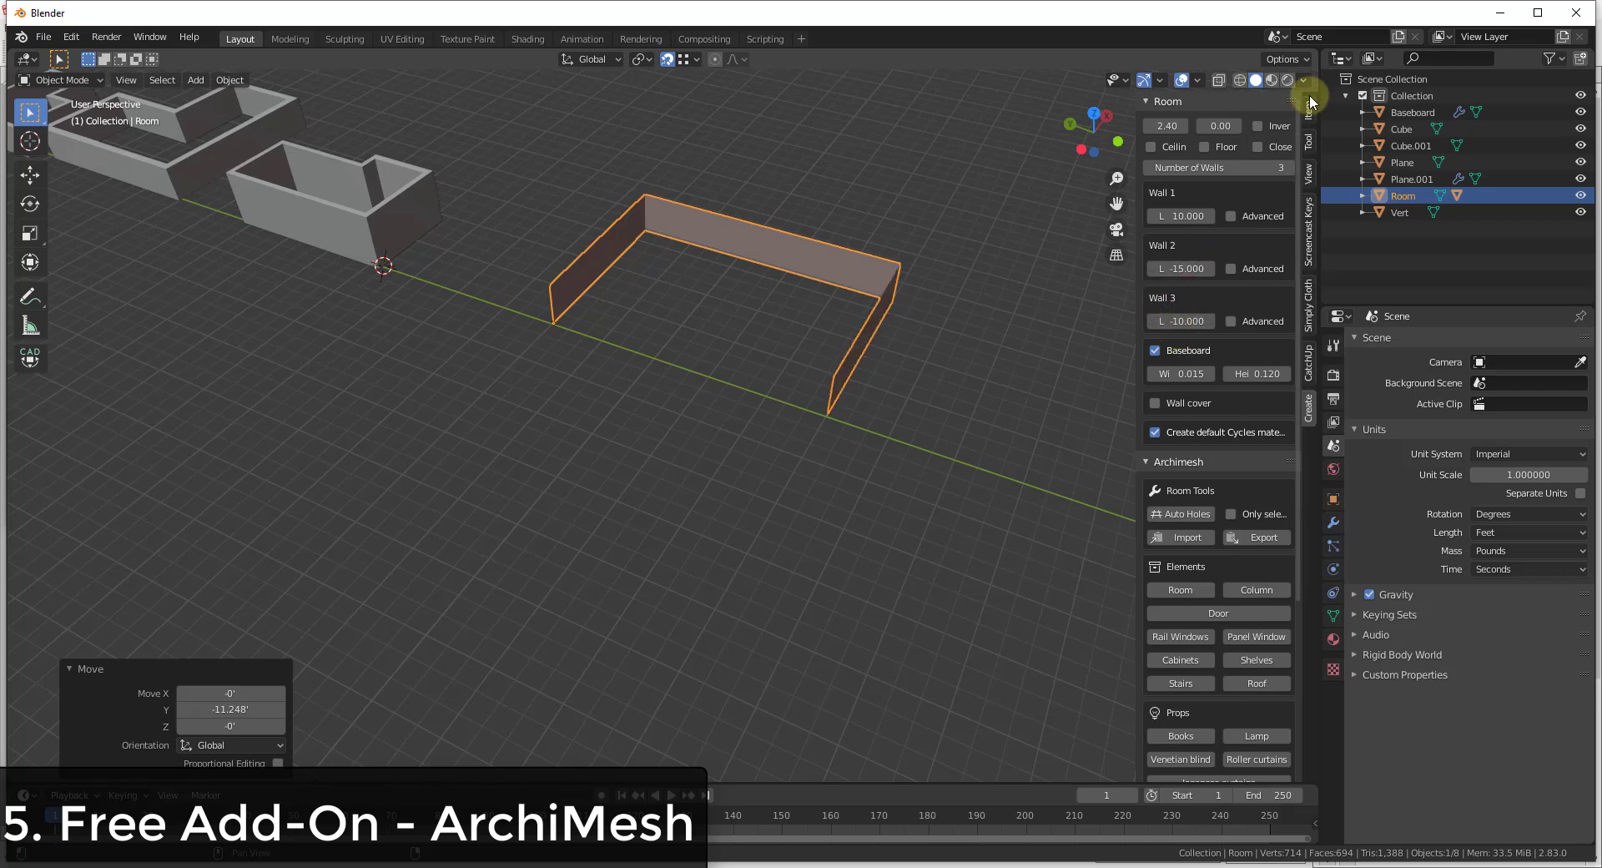
Add Wall 4 with length 15, frame the room, and give it a floor
{"action": "left_click", "coordinate": [1288, 168]}
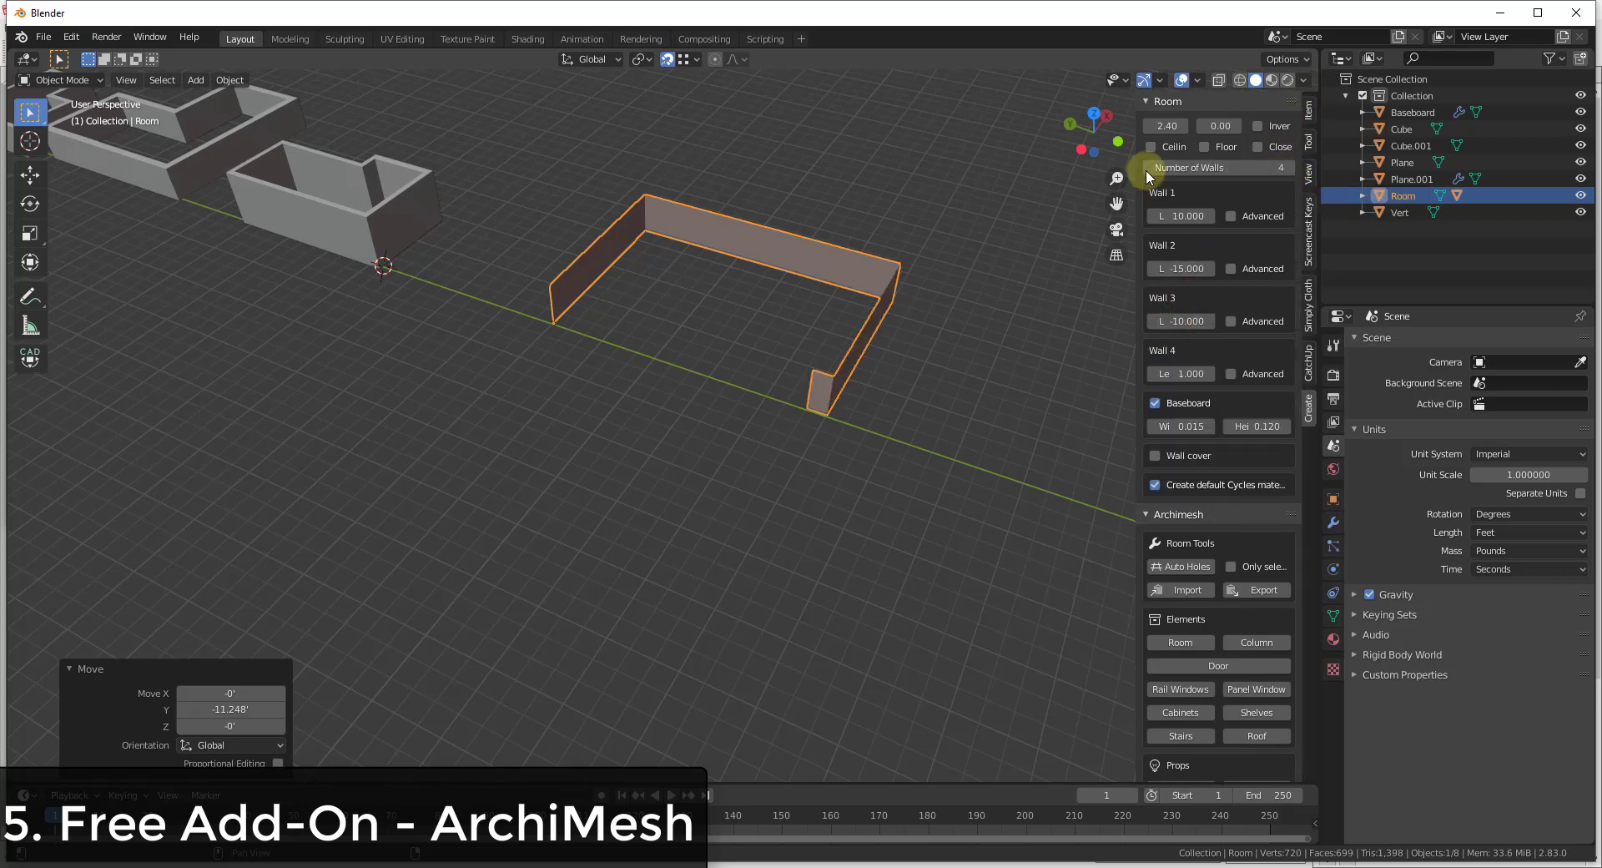
{"action": "left_click", "coordinate": [1199, 368]}
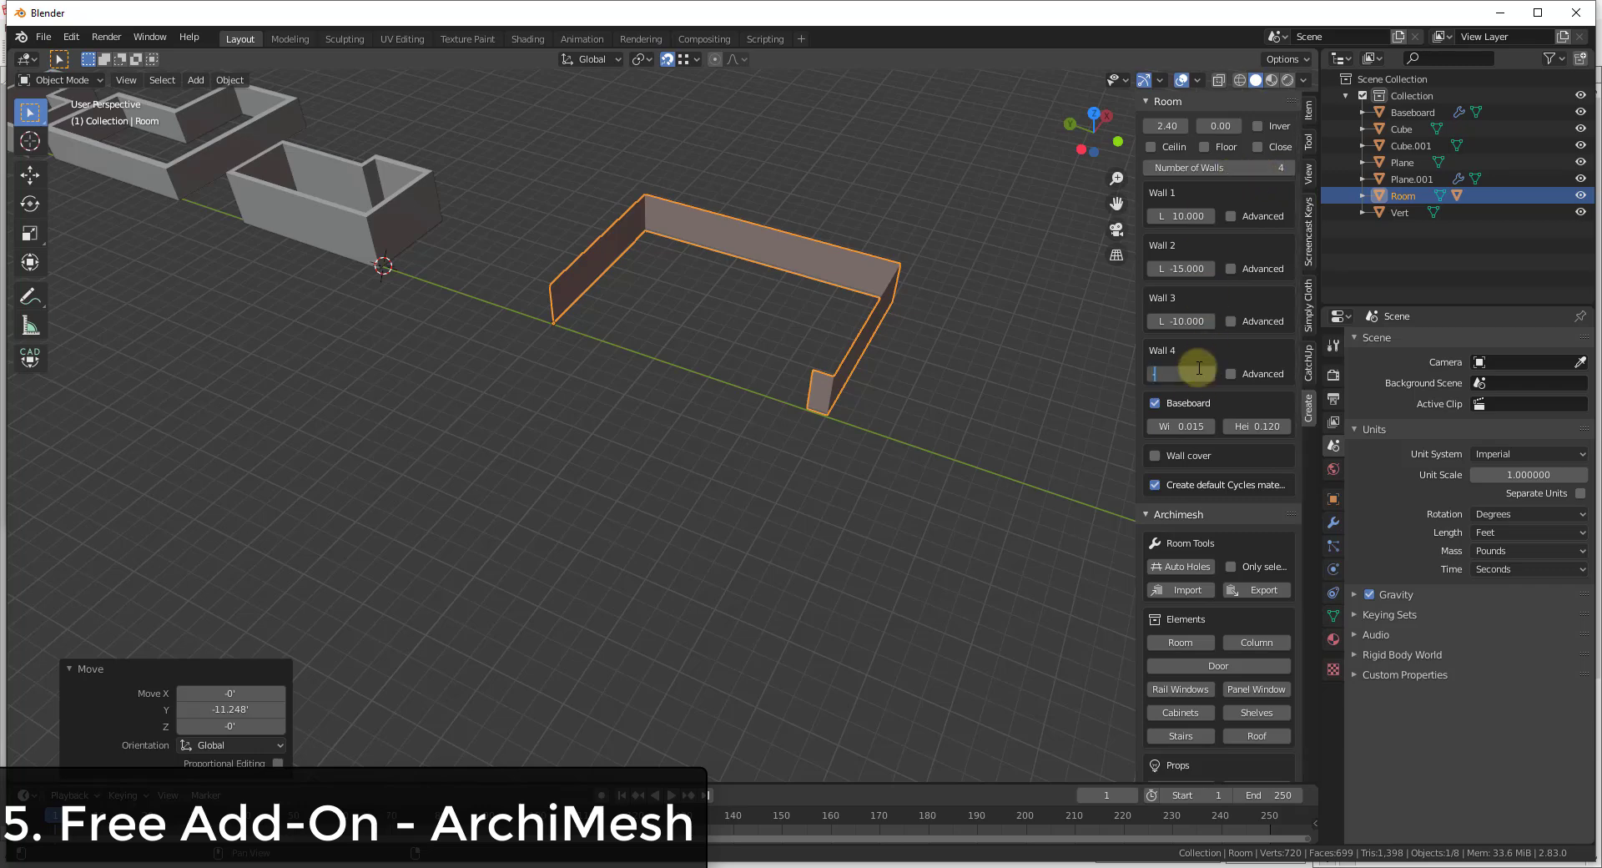
{"action": "key", "text": "Return"}
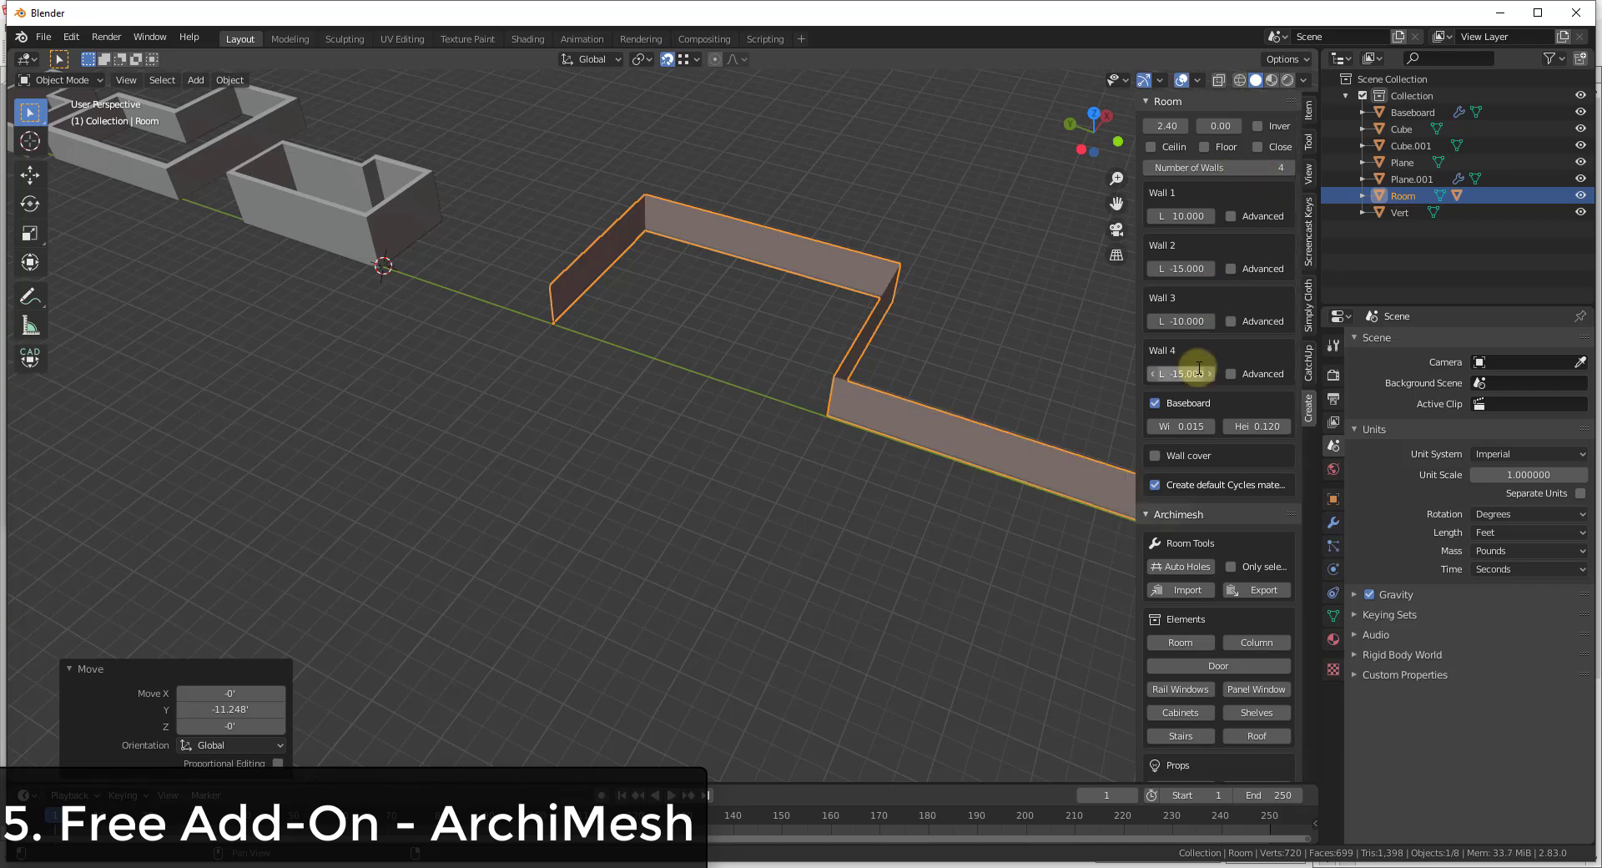
{"action": "key", "text": "Return"}
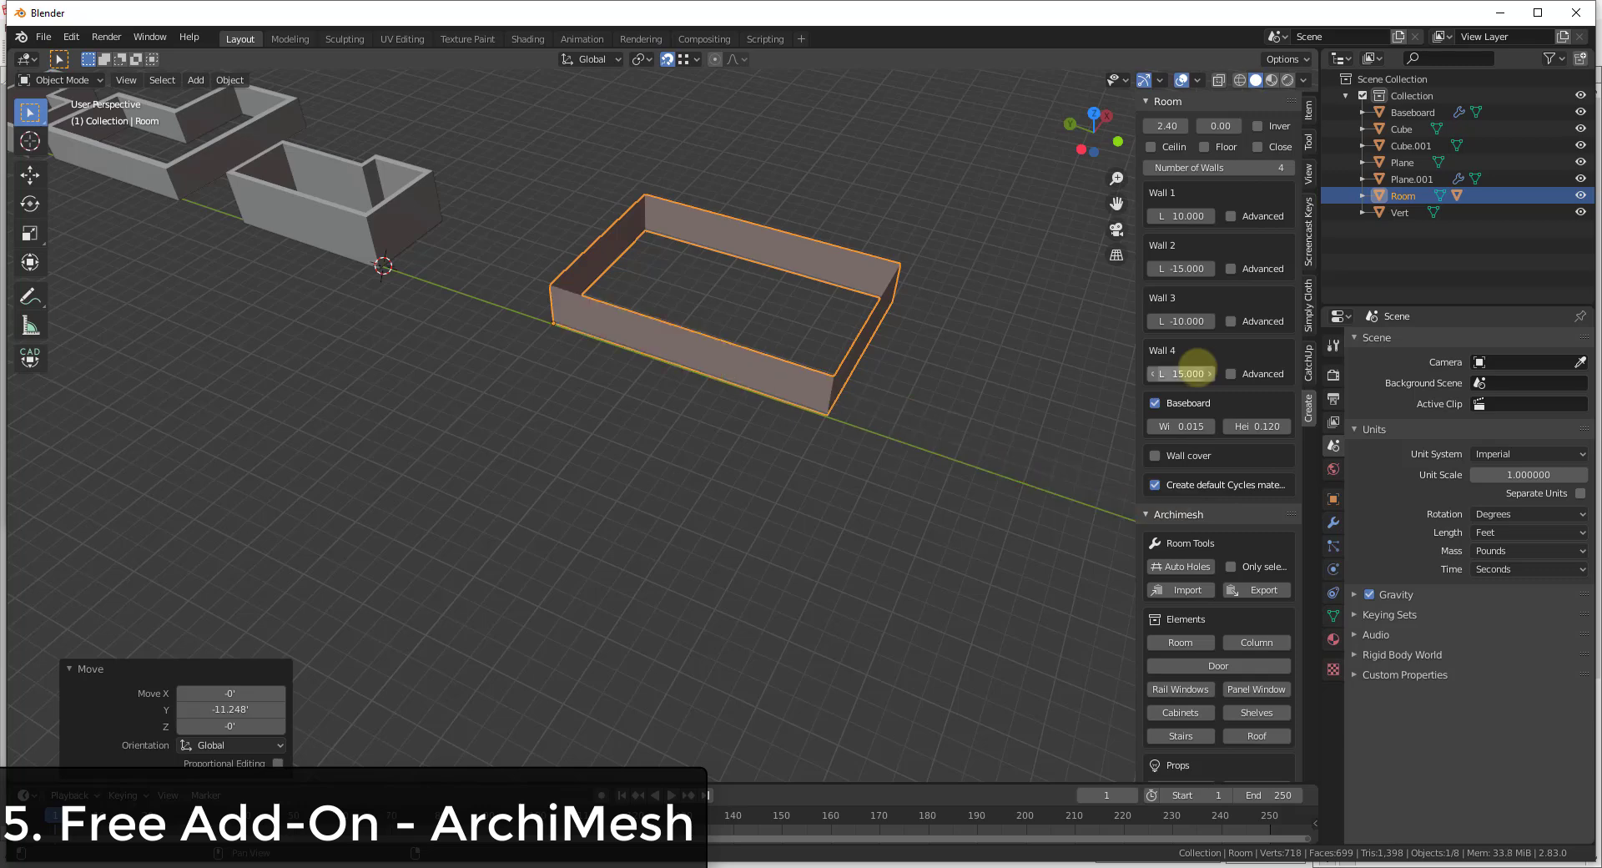
{"action": "key", "text": "KP_Decimal"}
{"action": "key", "text": "Home"}
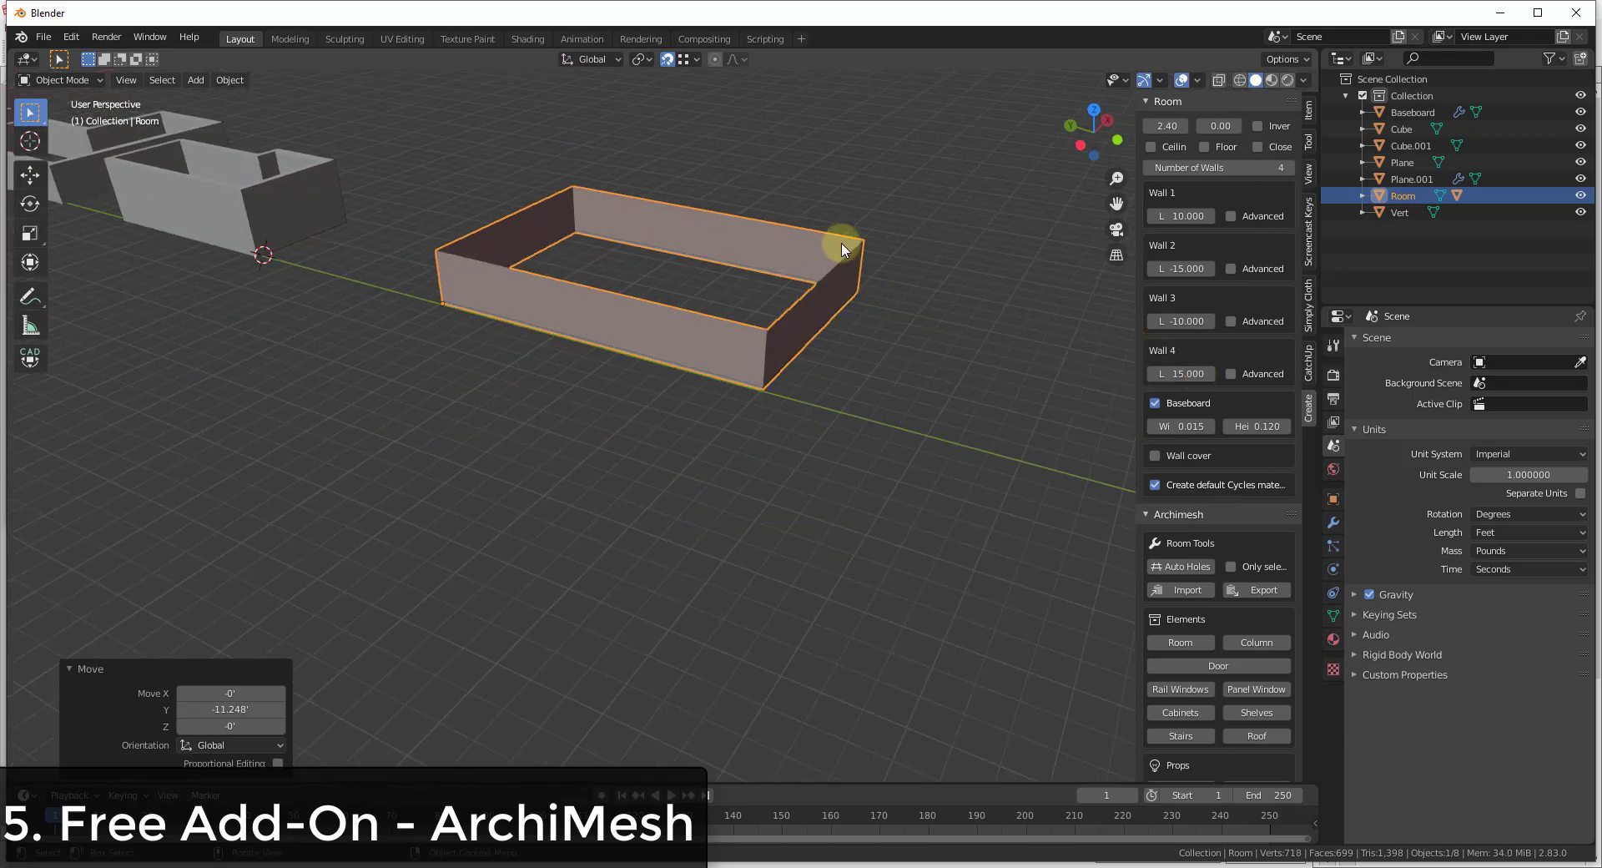
{"action": "key", "text": "KP_Decimal"}
{"action": "key", "text": "Home"}
{"action": "key", "text": "KP_Decimal"}
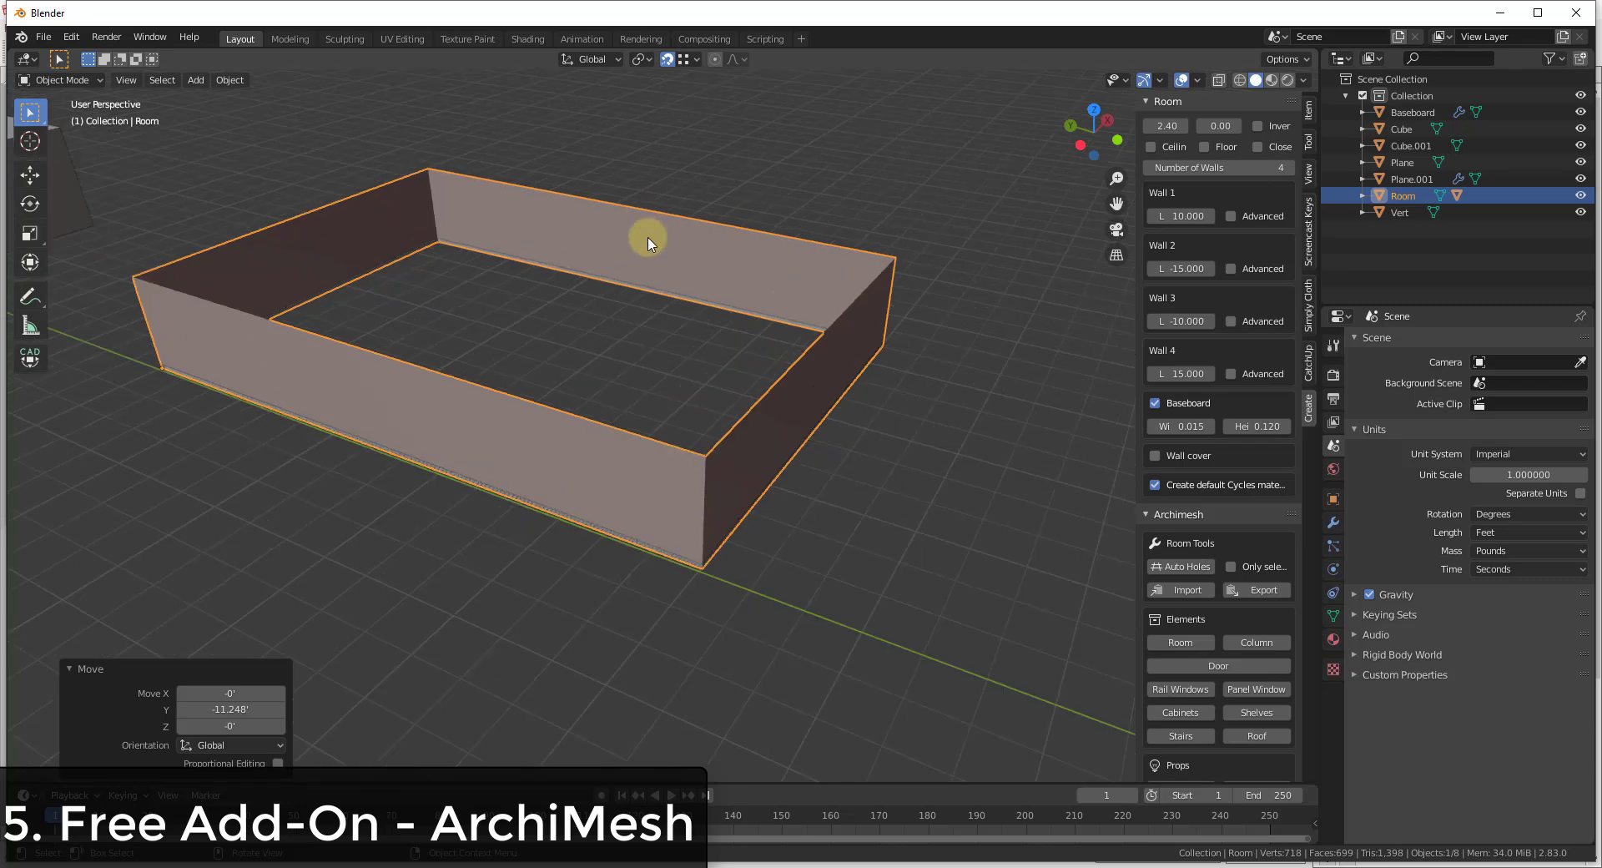
{"action": "left_click", "coordinate": [1206, 147]}
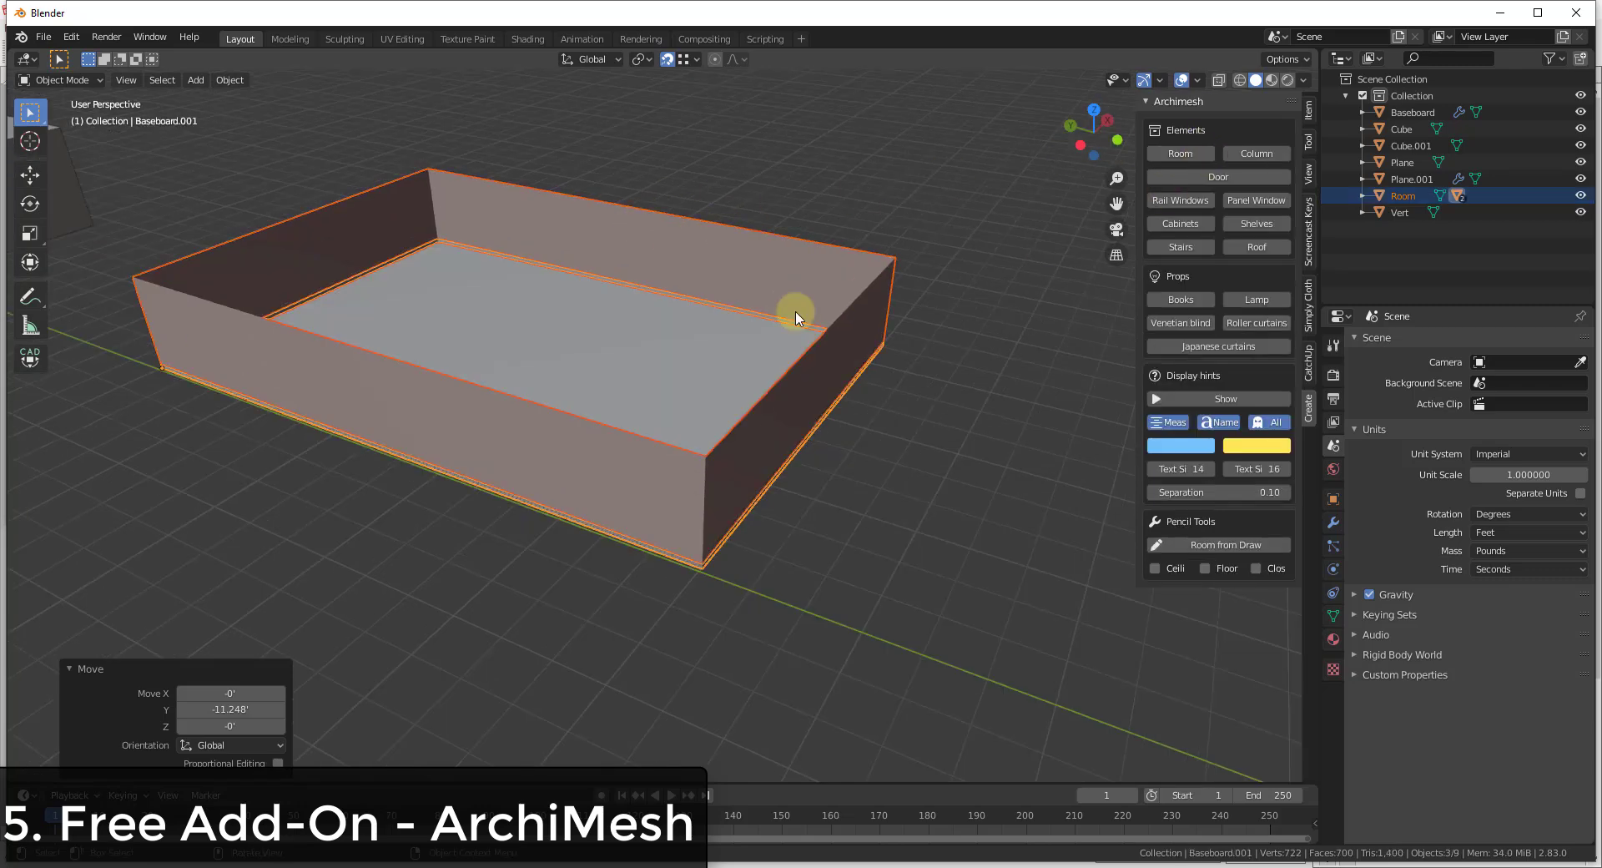
Thicken the room's walls and change Wall 3's length
{"action": "left_click", "coordinate": [798, 378]}
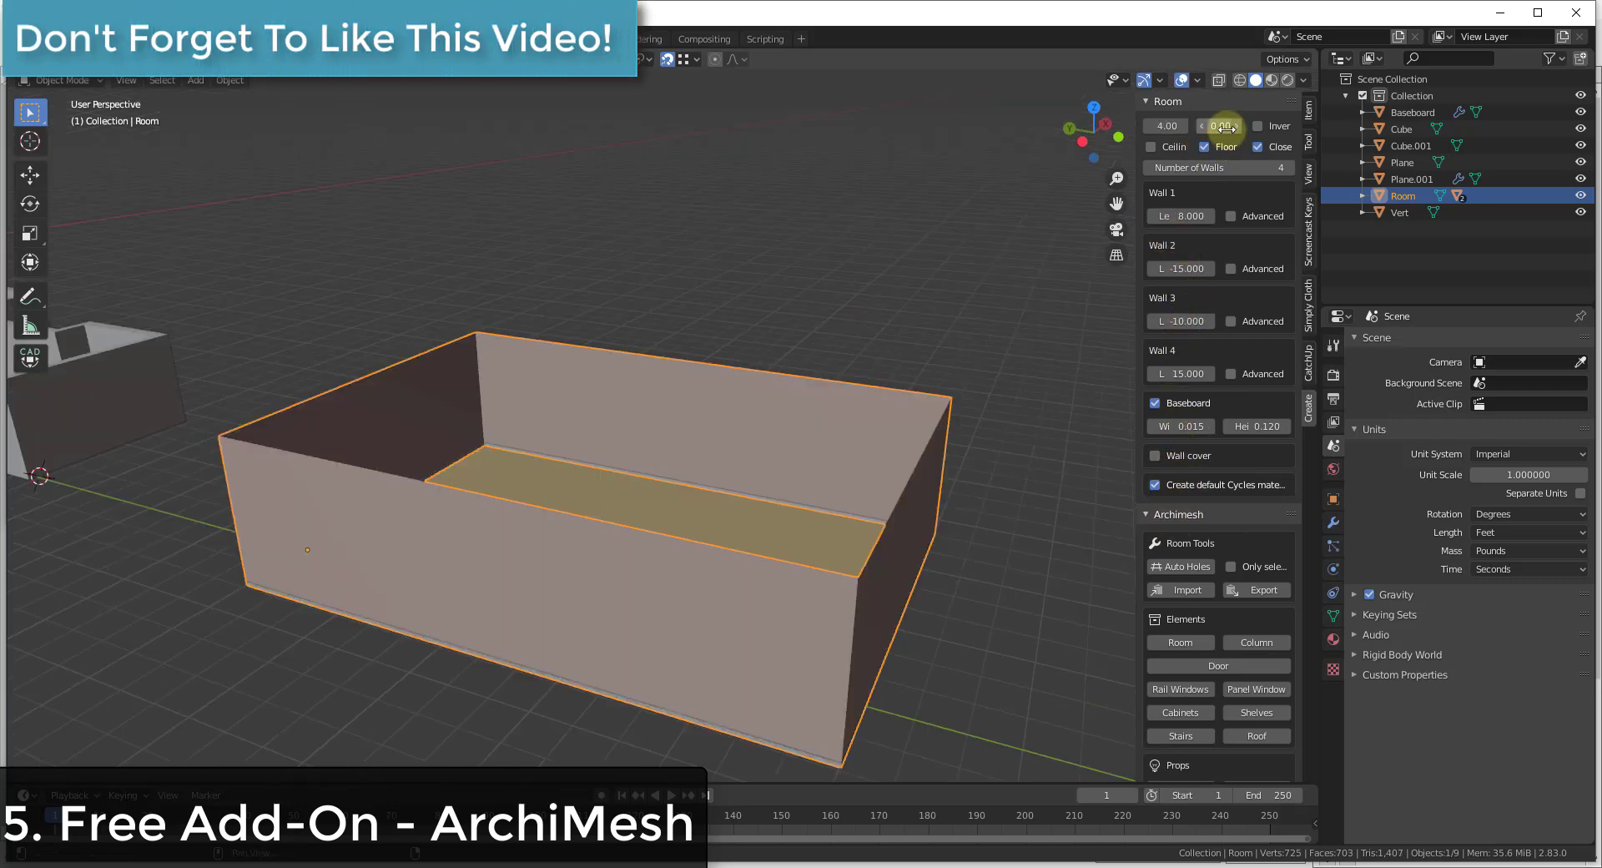
{"action": "left_click_drag", "start_coordinate": [1239, 132], "coordinate": [1216, 125]}
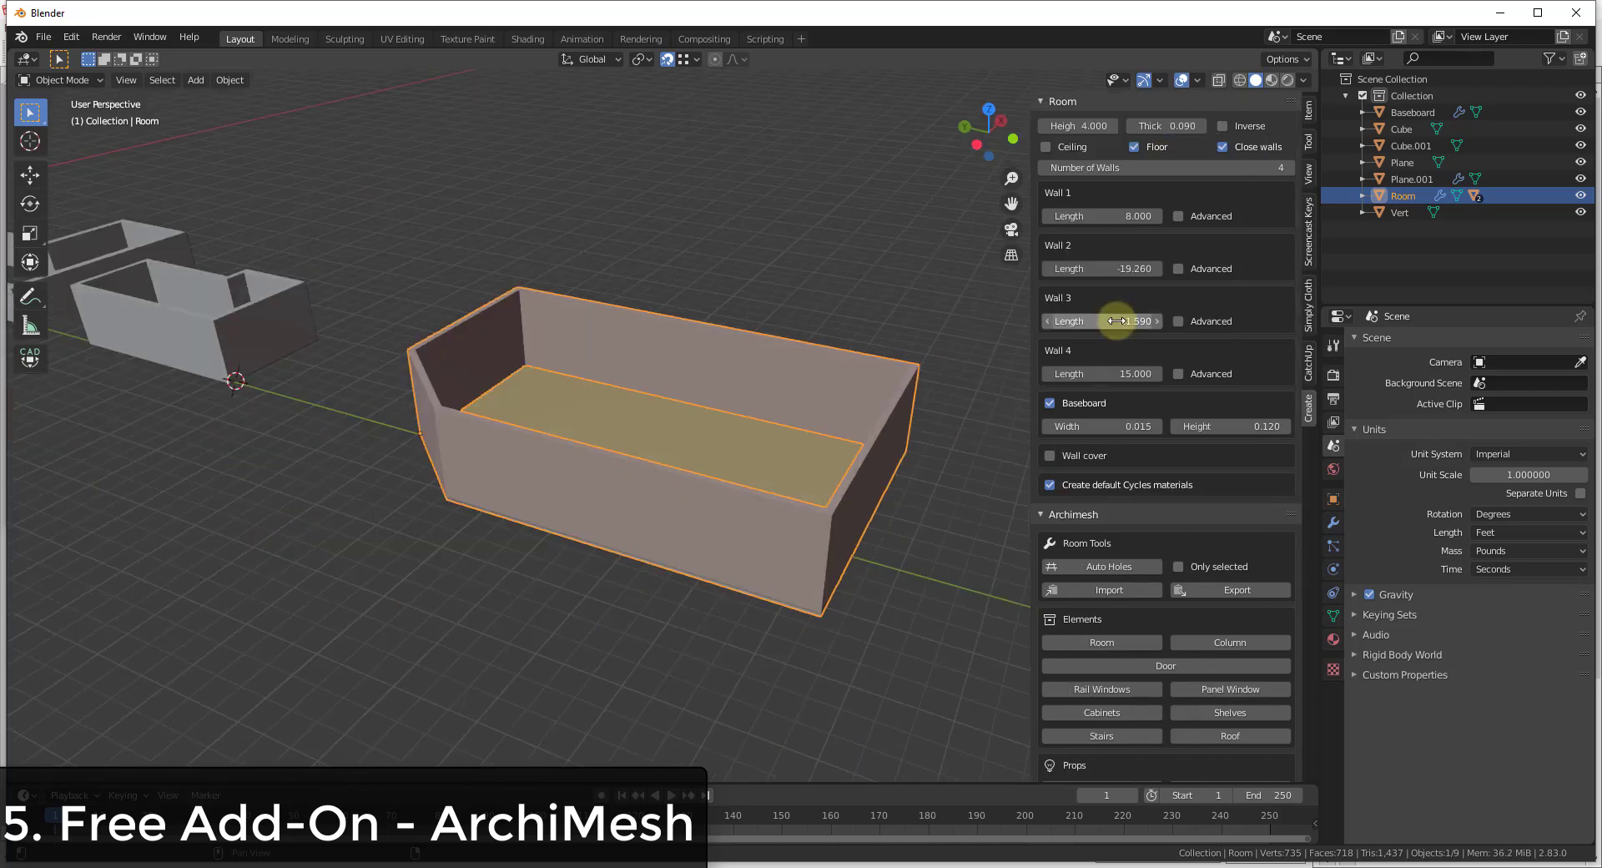
{"action": "left_click_drag", "start_coordinate": [1115, 322], "coordinate": [1122, 282]}
Angle Wall 1 inward with a -0.090 bend factor via its Advanced options
{"action": "left_click", "coordinate": [1178, 217]}
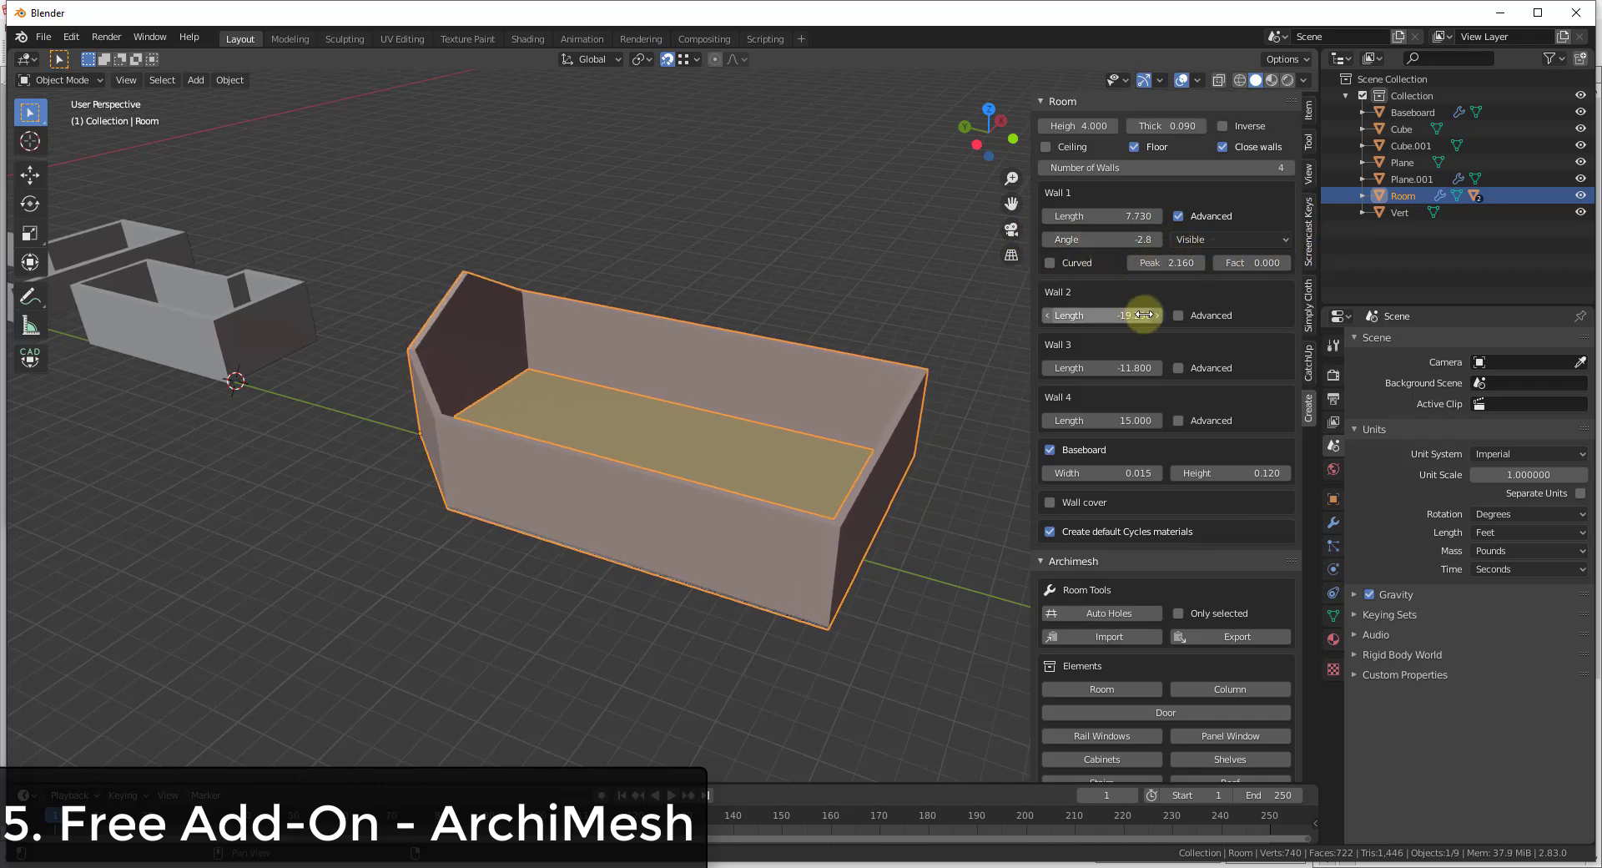
{"action": "left_click_drag", "start_coordinate": [1235, 262], "coordinate": [1277, 261]}
{"action": "middle_click_drag", "start_coordinate": [756, 299], "coordinate": [859, 127]}
{"action": "middle_click_drag", "start_coordinate": [384, 258], "coordinate": [1002, 276]}
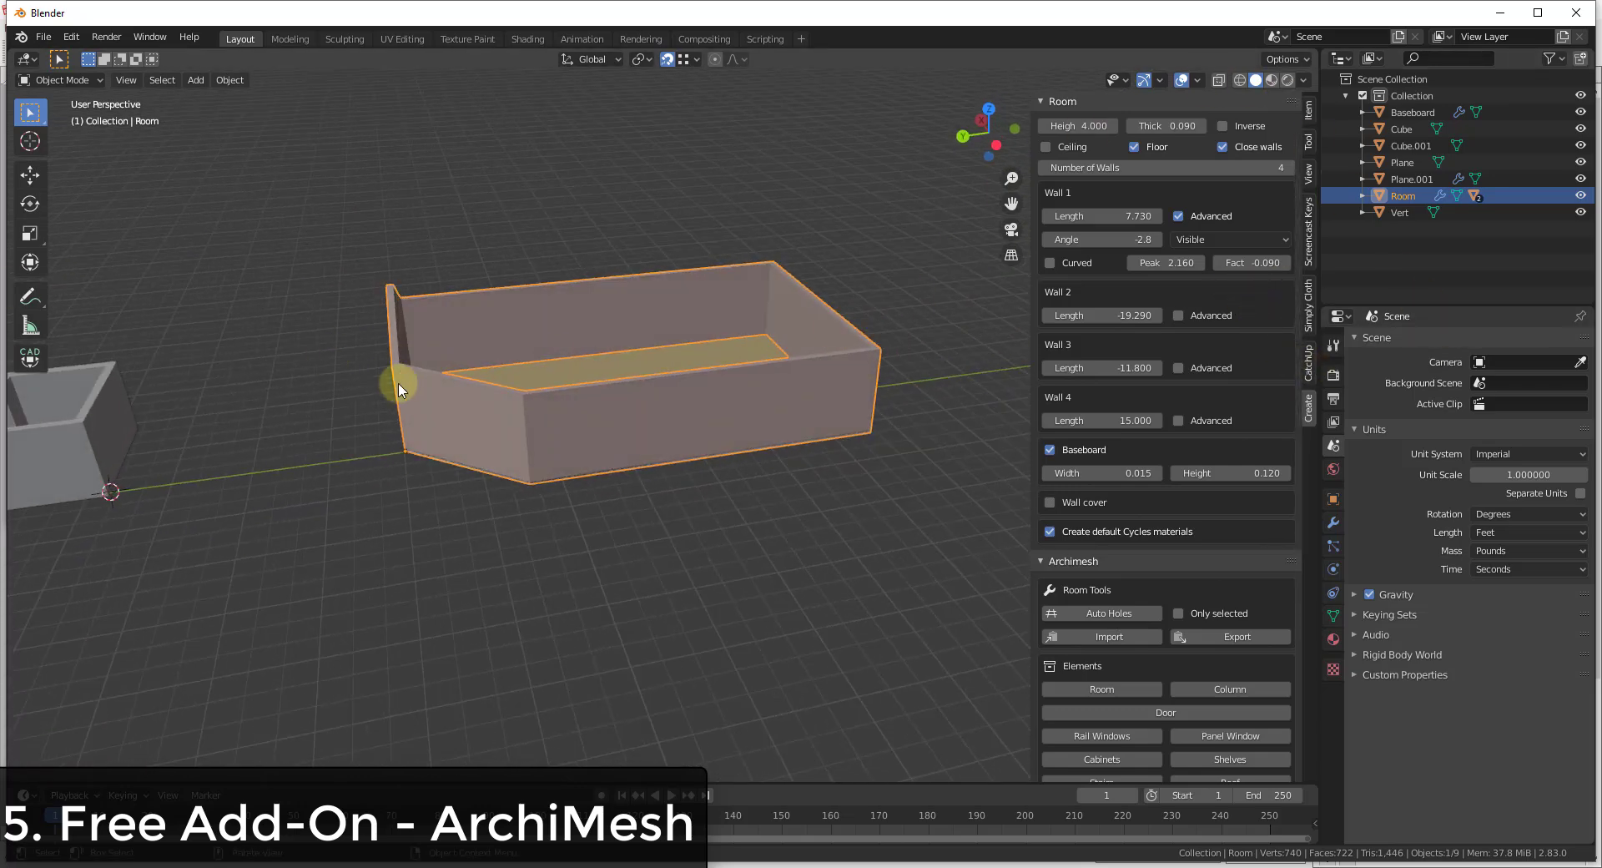
{"action": "middle_click_drag", "start_coordinate": [401, 384], "coordinate": [174, 305]}
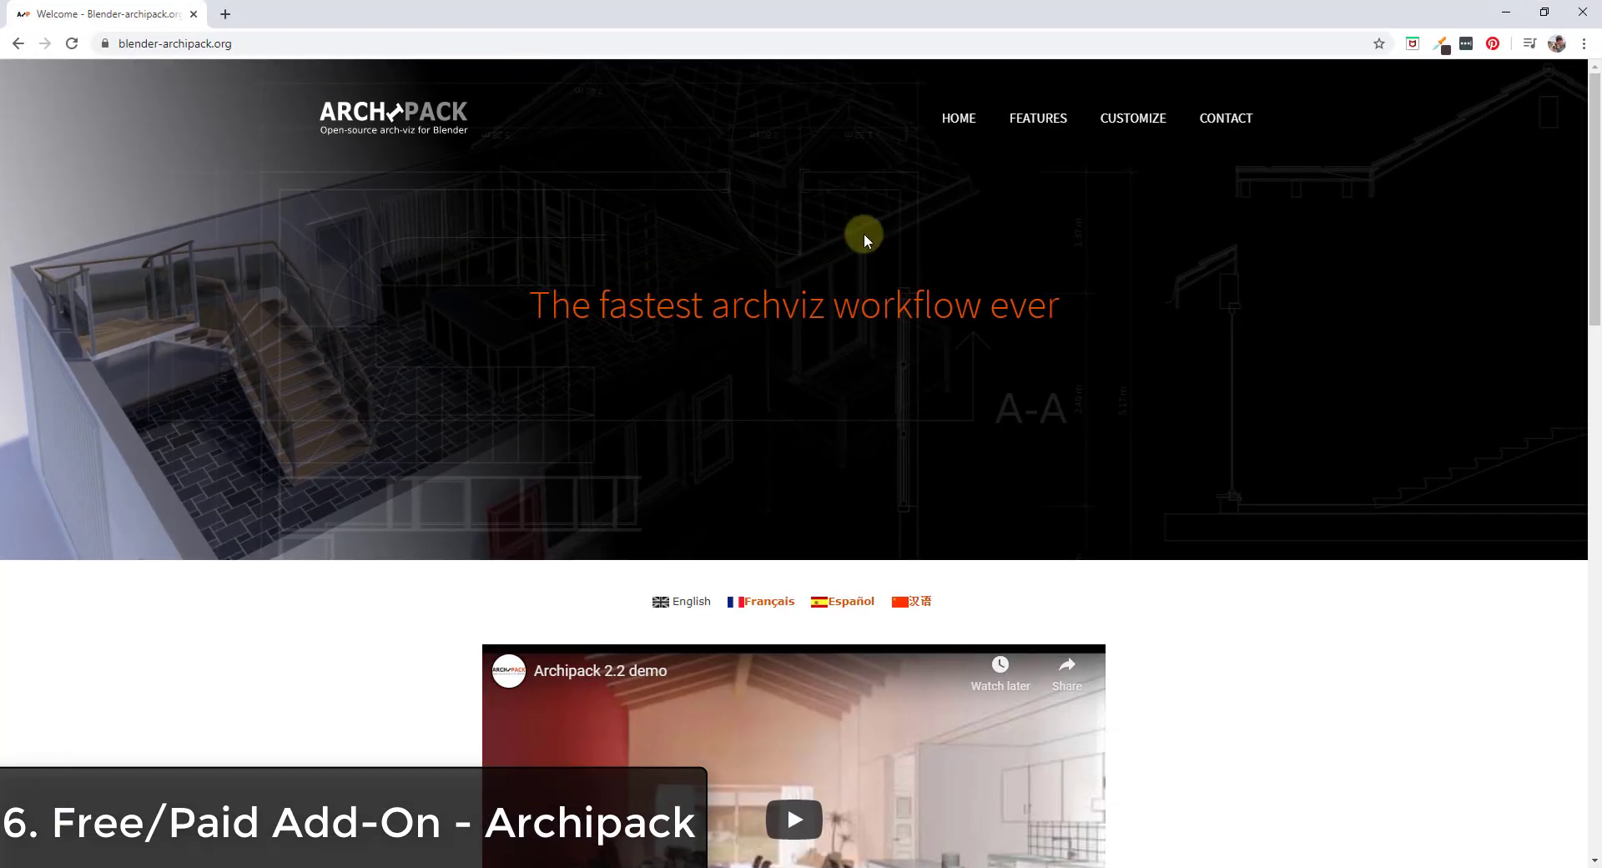
Scroll through the Archipack homepage to review its content and download options
{"action": "scroll", "coordinate": [793, 250], "scroll_direction": "down", "scroll_amount": 2}
{"action": "scroll", "coordinate": [618, 326], "scroll_direction": "down", "scroll_amount": 6}
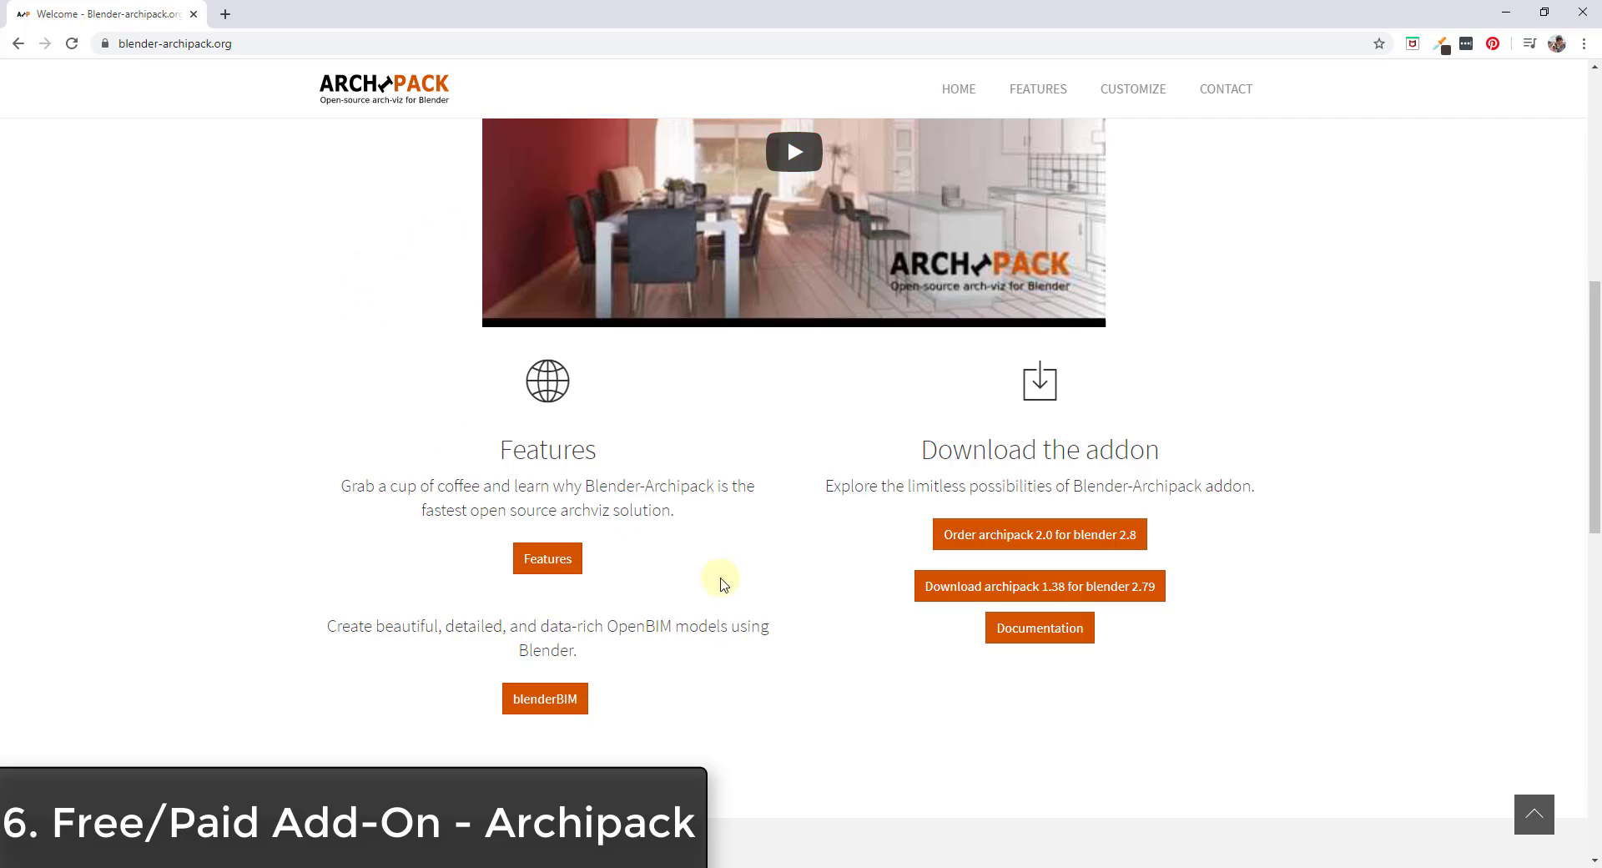
{"action": "scroll", "coordinate": [1119, 464], "scroll_direction": "up", "scroll_amount": 5}
{"action": "scroll", "coordinate": [1143, 458], "scroll_direction": "up", "scroll_amount": 1}
{"action": "scroll", "coordinate": [1135, 455], "scroll_direction": "down", "scroll_amount": 3}
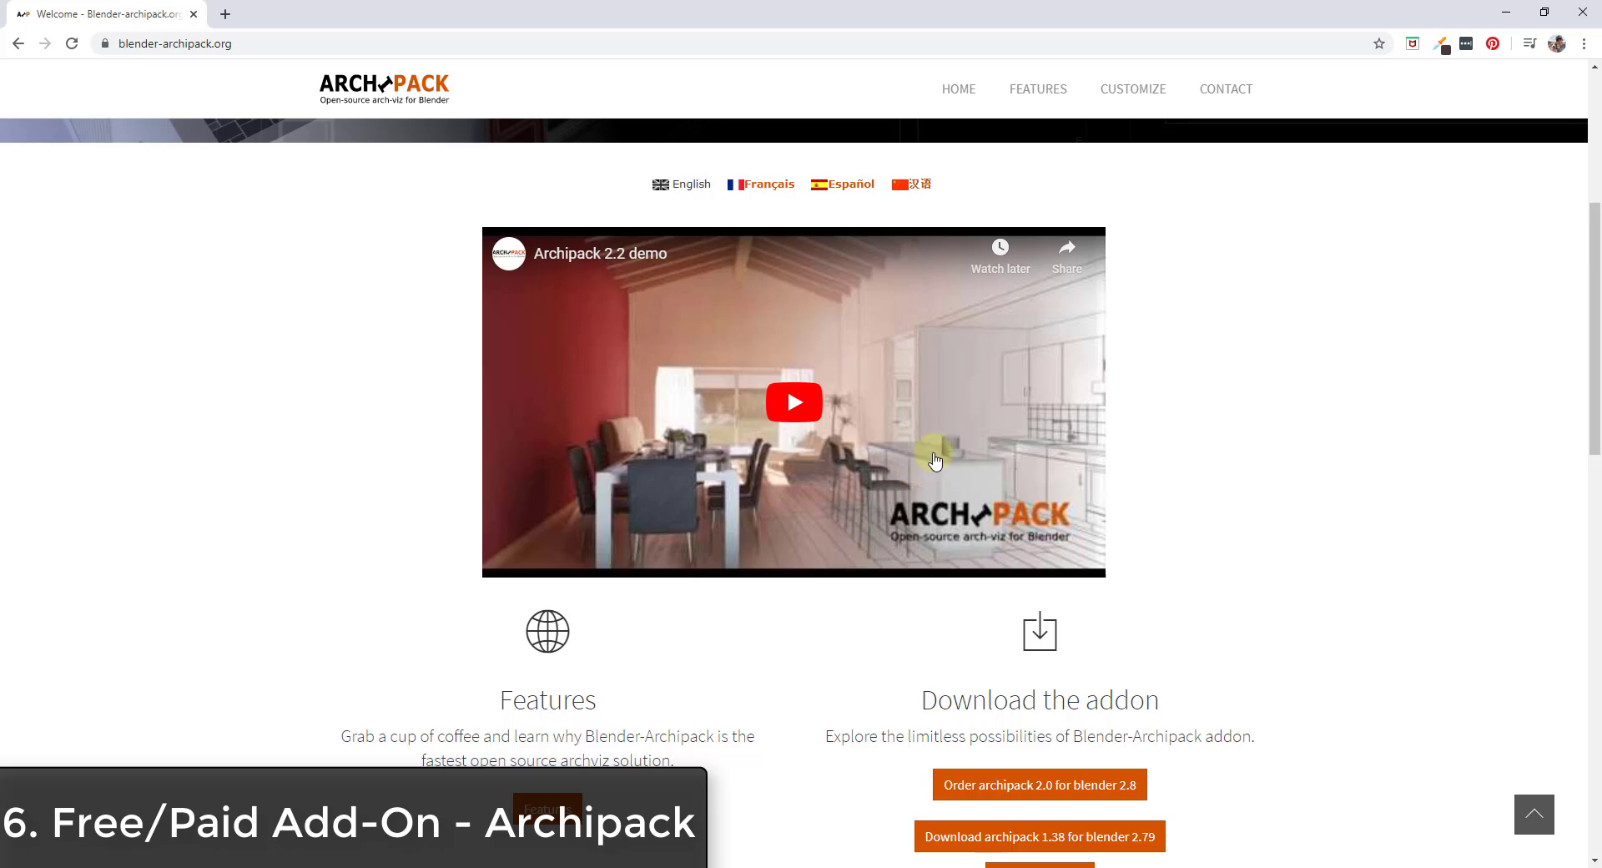
{"action": "scroll", "coordinate": [1075, 503], "scroll_direction": "up", "scroll_amount": 1}
{"action": "scroll", "coordinate": [1098, 490], "scroll_direction": "up", "scroll_amount": 4}
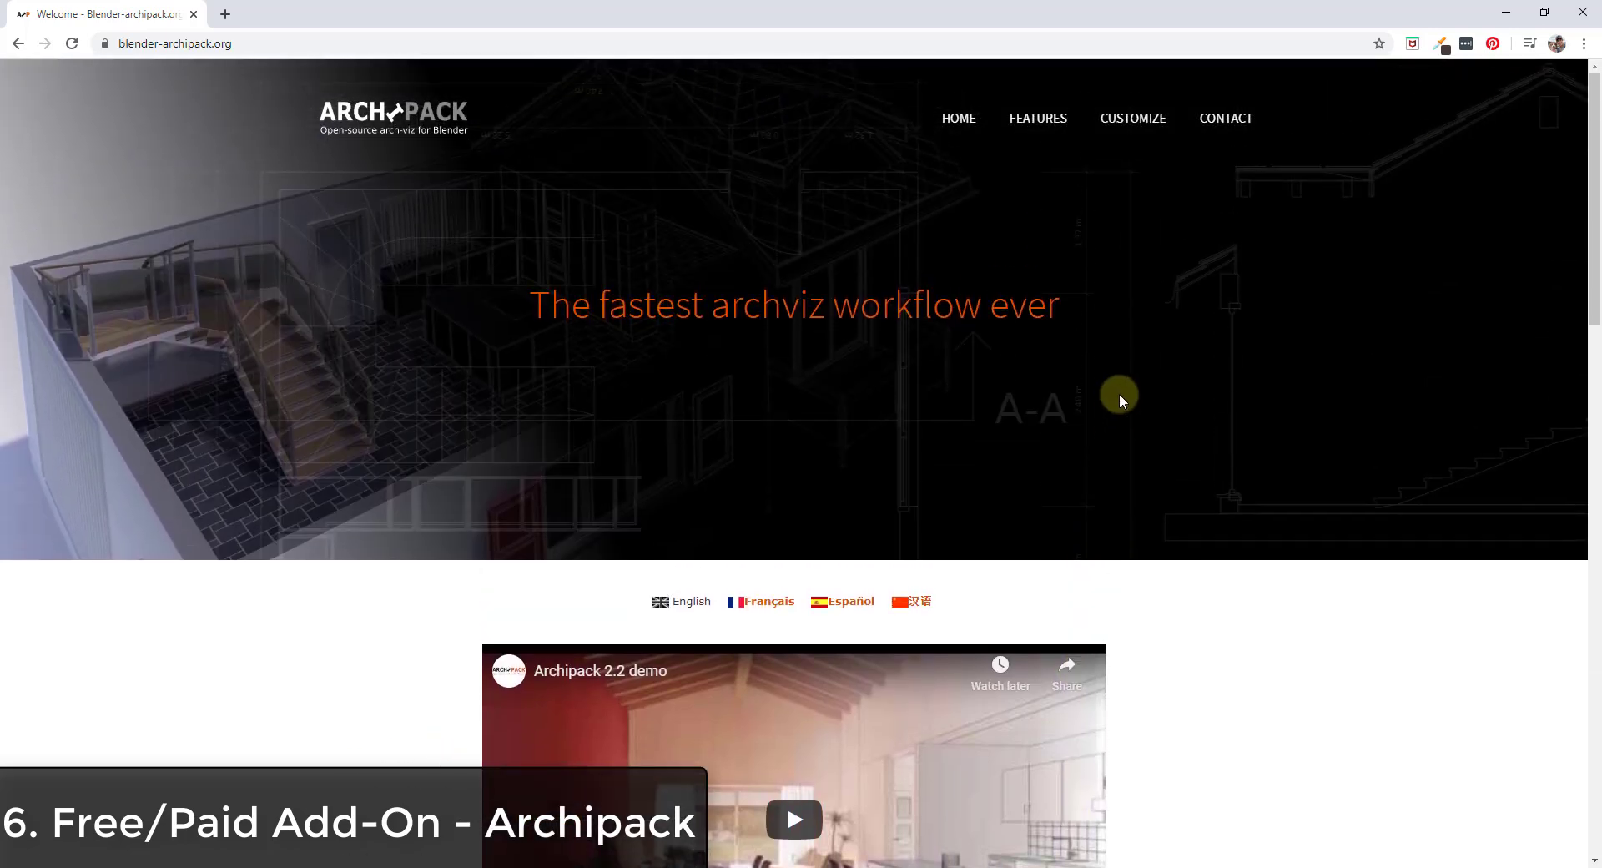
{"action": "scroll", "coordinate": [1141, 393], "scroll_direction": "down", "scroll_amount": 8}
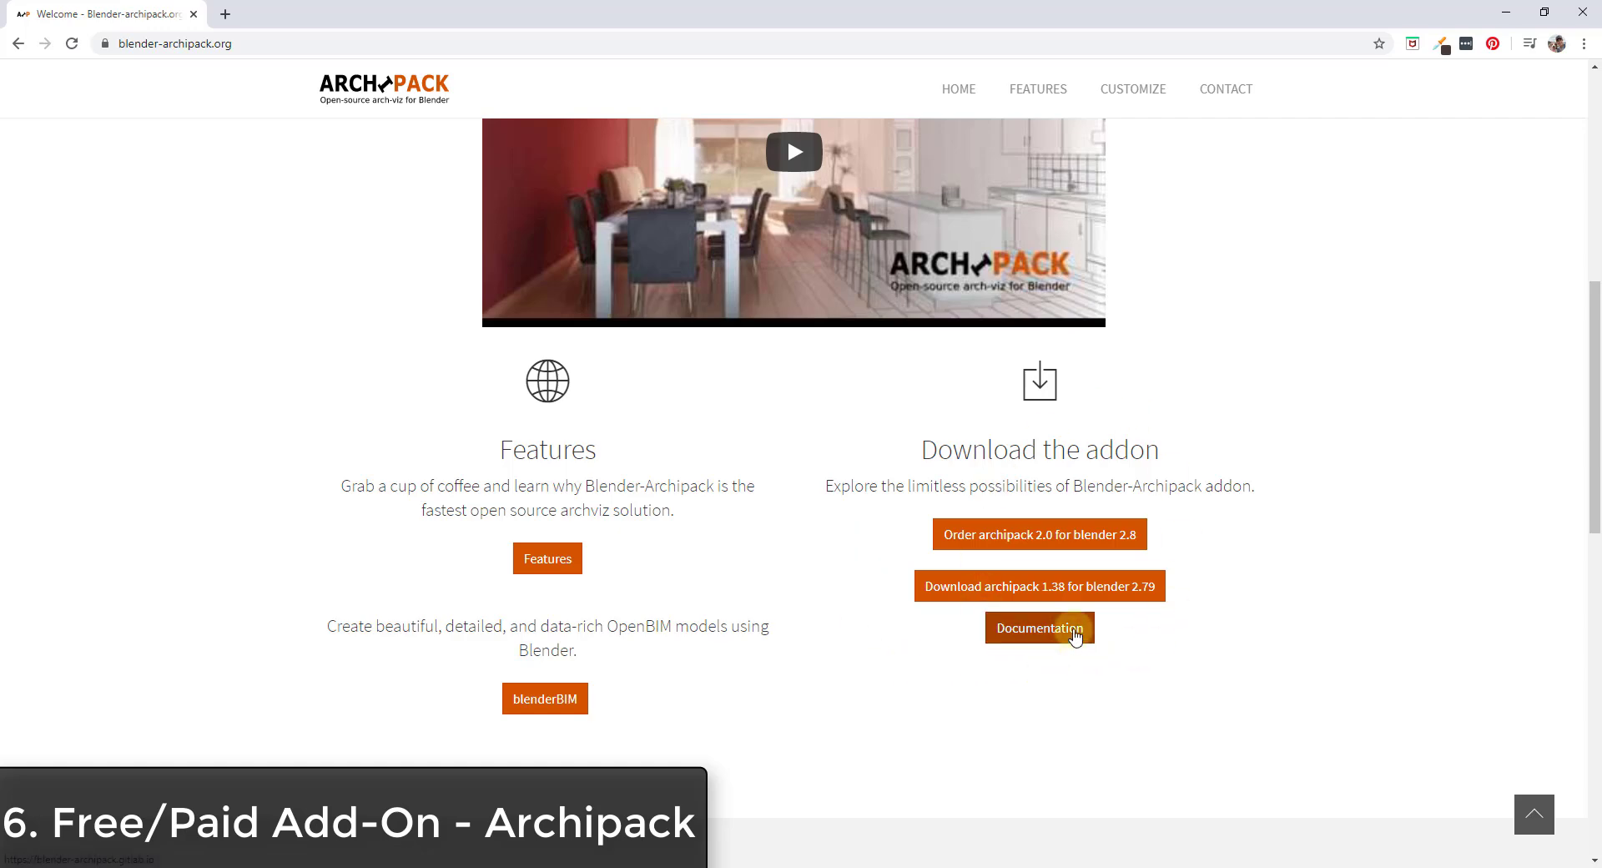
{"action": "scroll", "coordinate": [1010, 376], "scroll_direction": "up", "scroll_amount": 4}
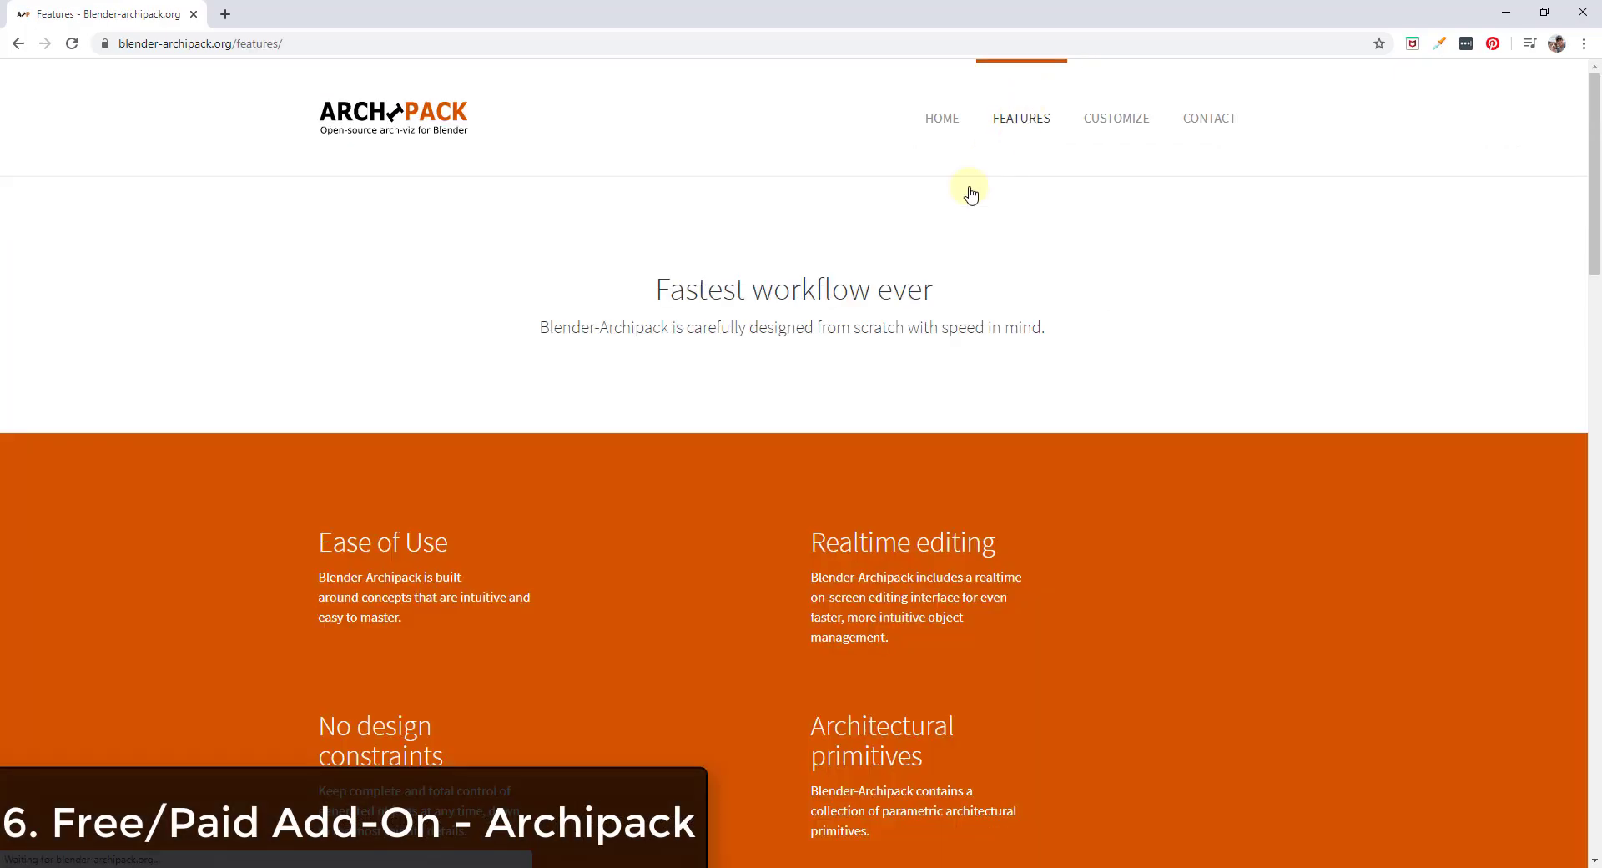
{"action": "scroll", "coordinate": [879, 500], "scroll_direction": "down", "scroll_amount": 5}
{"action": "scroll", "coordinate": [922, 519], "scroll_direction": "down", "scroll_amount": 9}
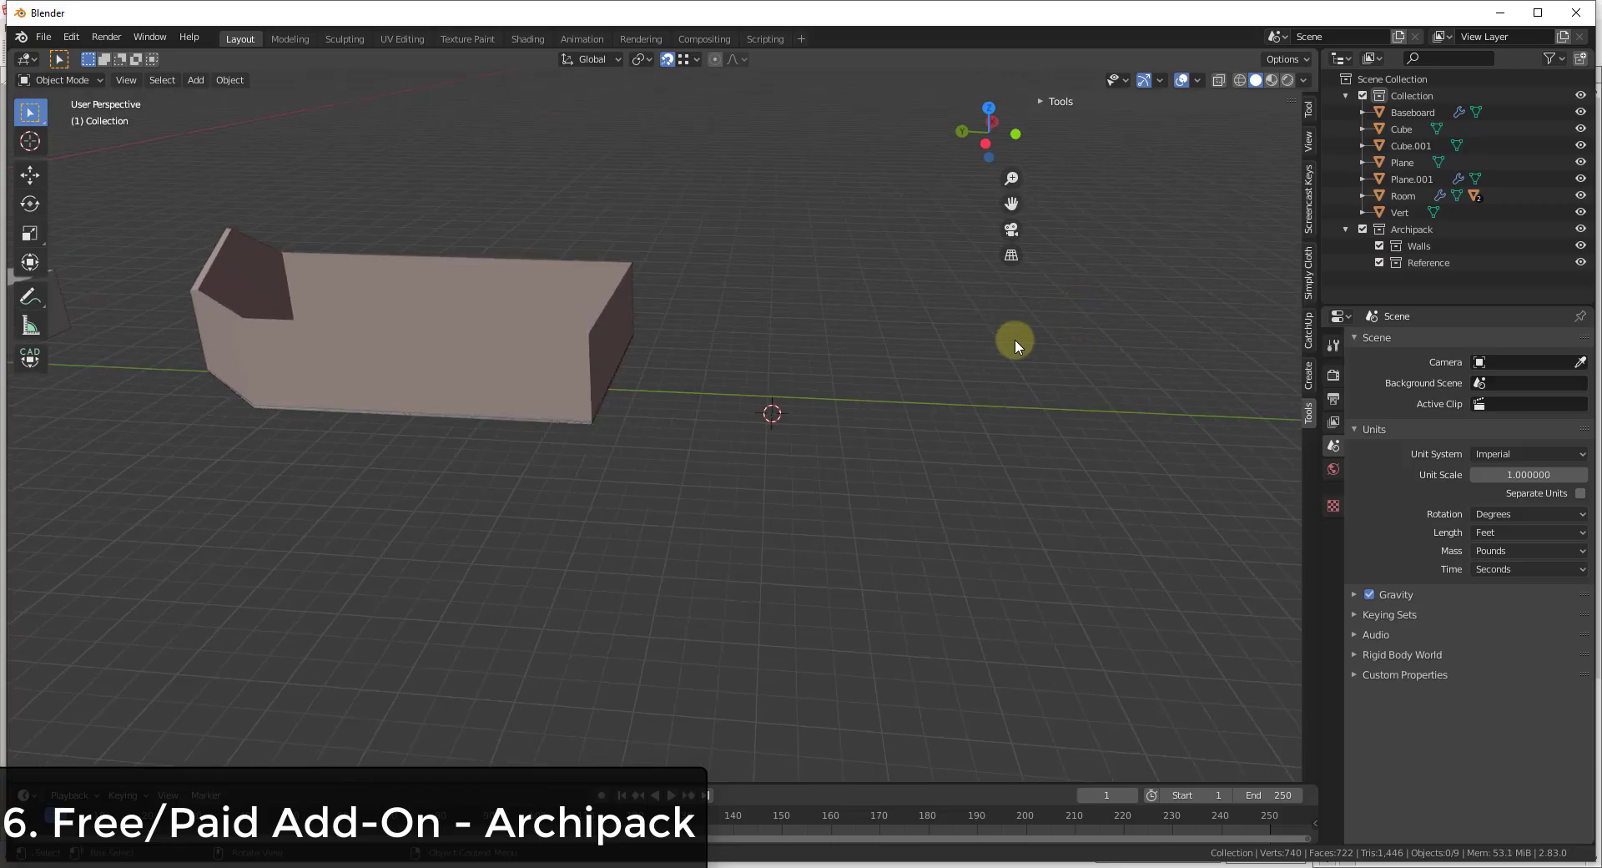
Hide the sidebar and add an Archipack Wall from Add > Mesh > Archipack
{"action": "middle_click_drag", "start_coordinate": [696, 433], "coordinate": [929, 398], "text": "shift"}
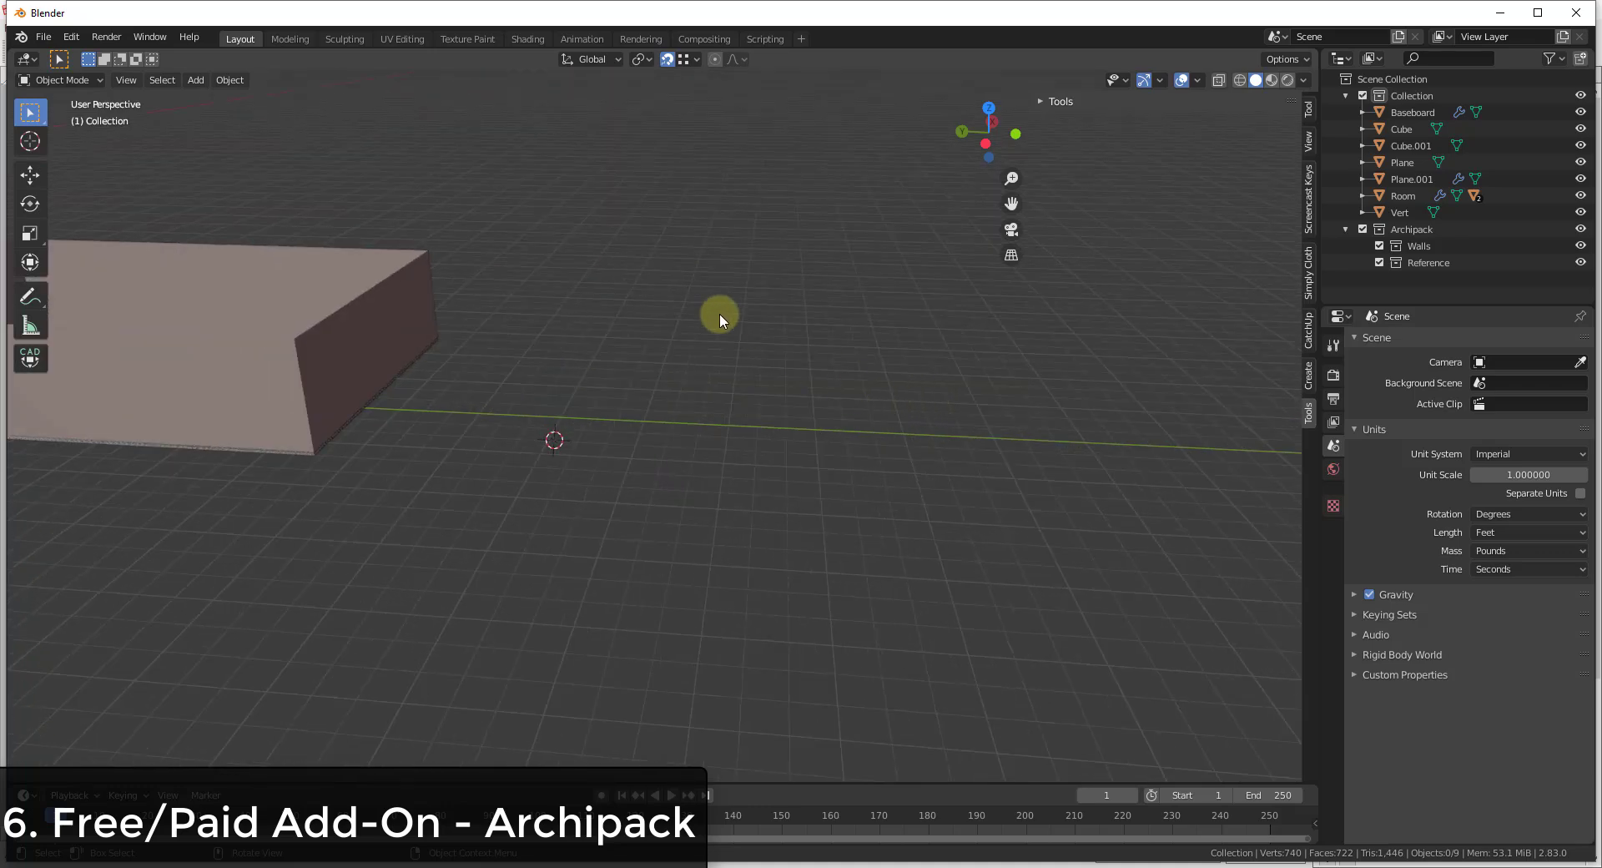
{"action": "key", "text": "n"}
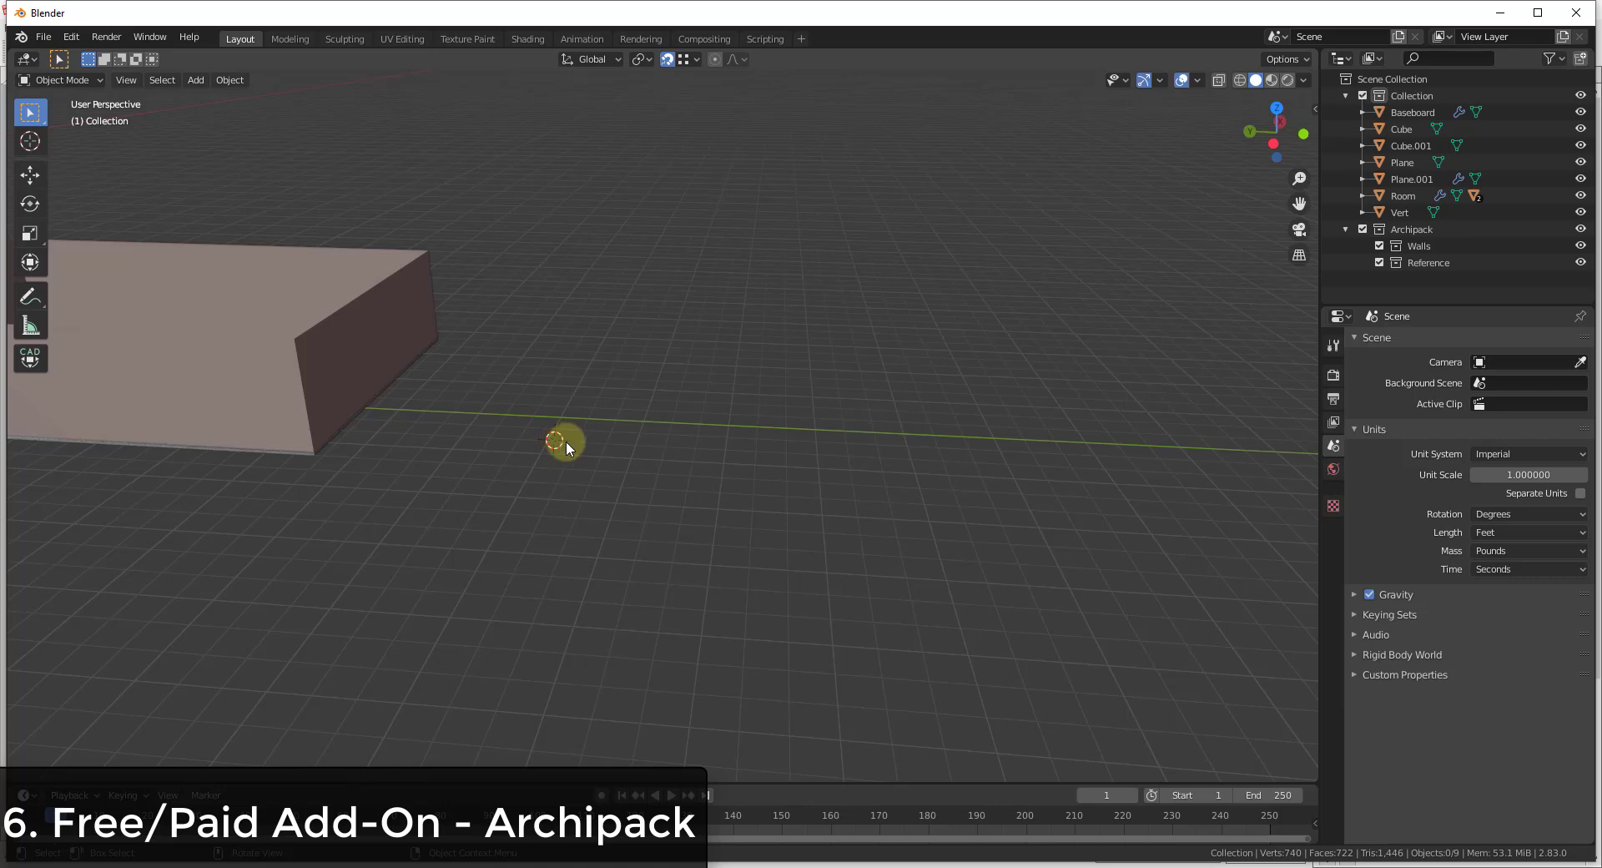
{"action": "key", "text": "shift+a"}
{"action": "mouse_move", "coordinate": [569, 436]}
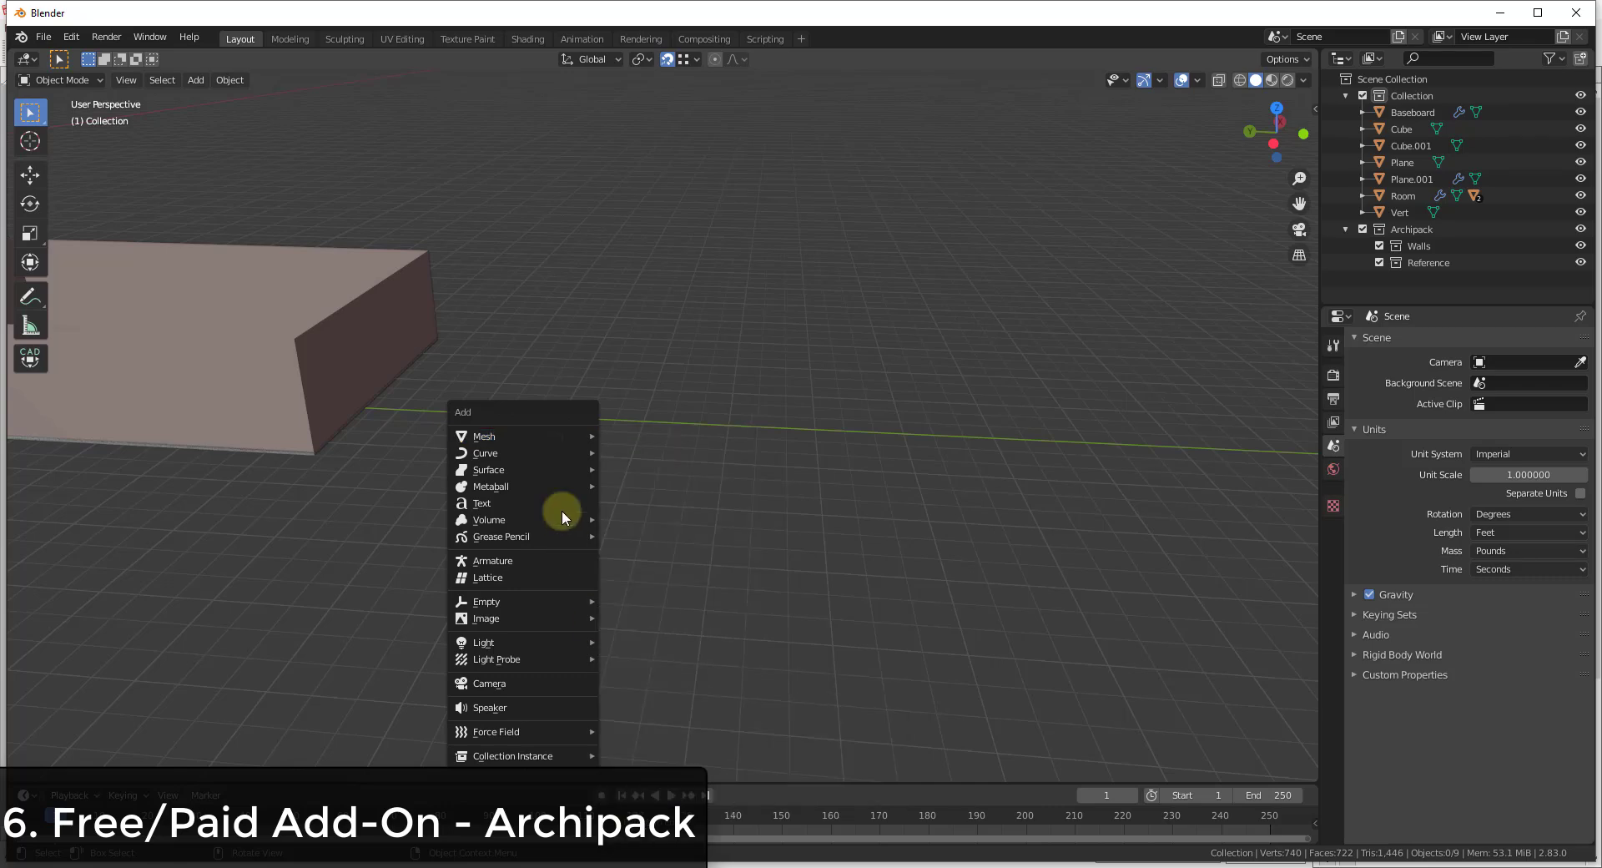
{"action": "mouse_move", "coordinate": [511, 437]}
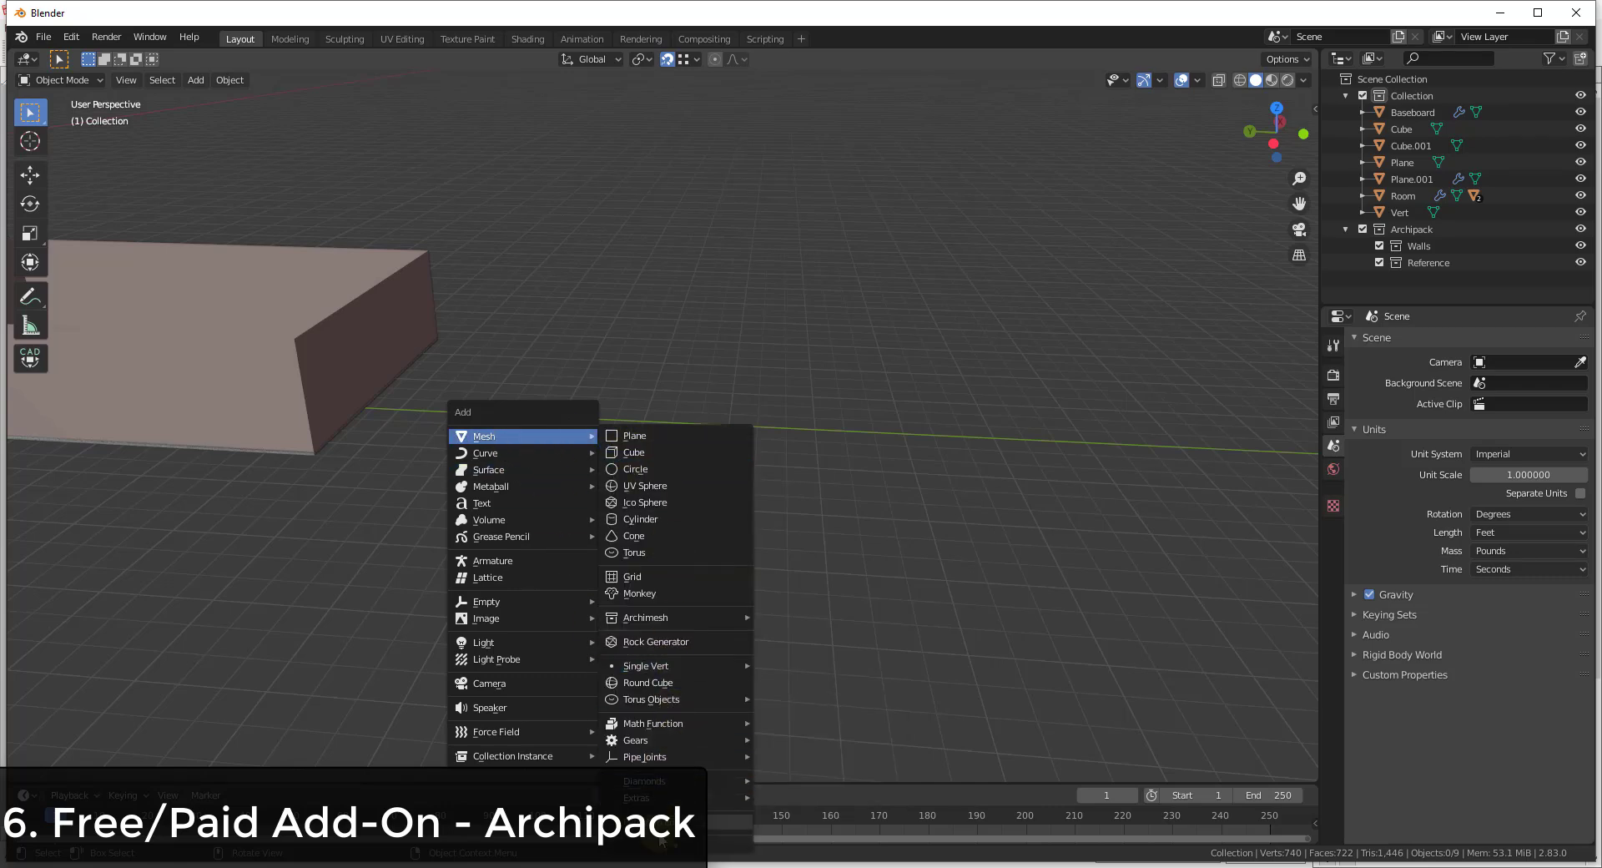
{"action": "mouse_move", "coordinate": [665, 843]}
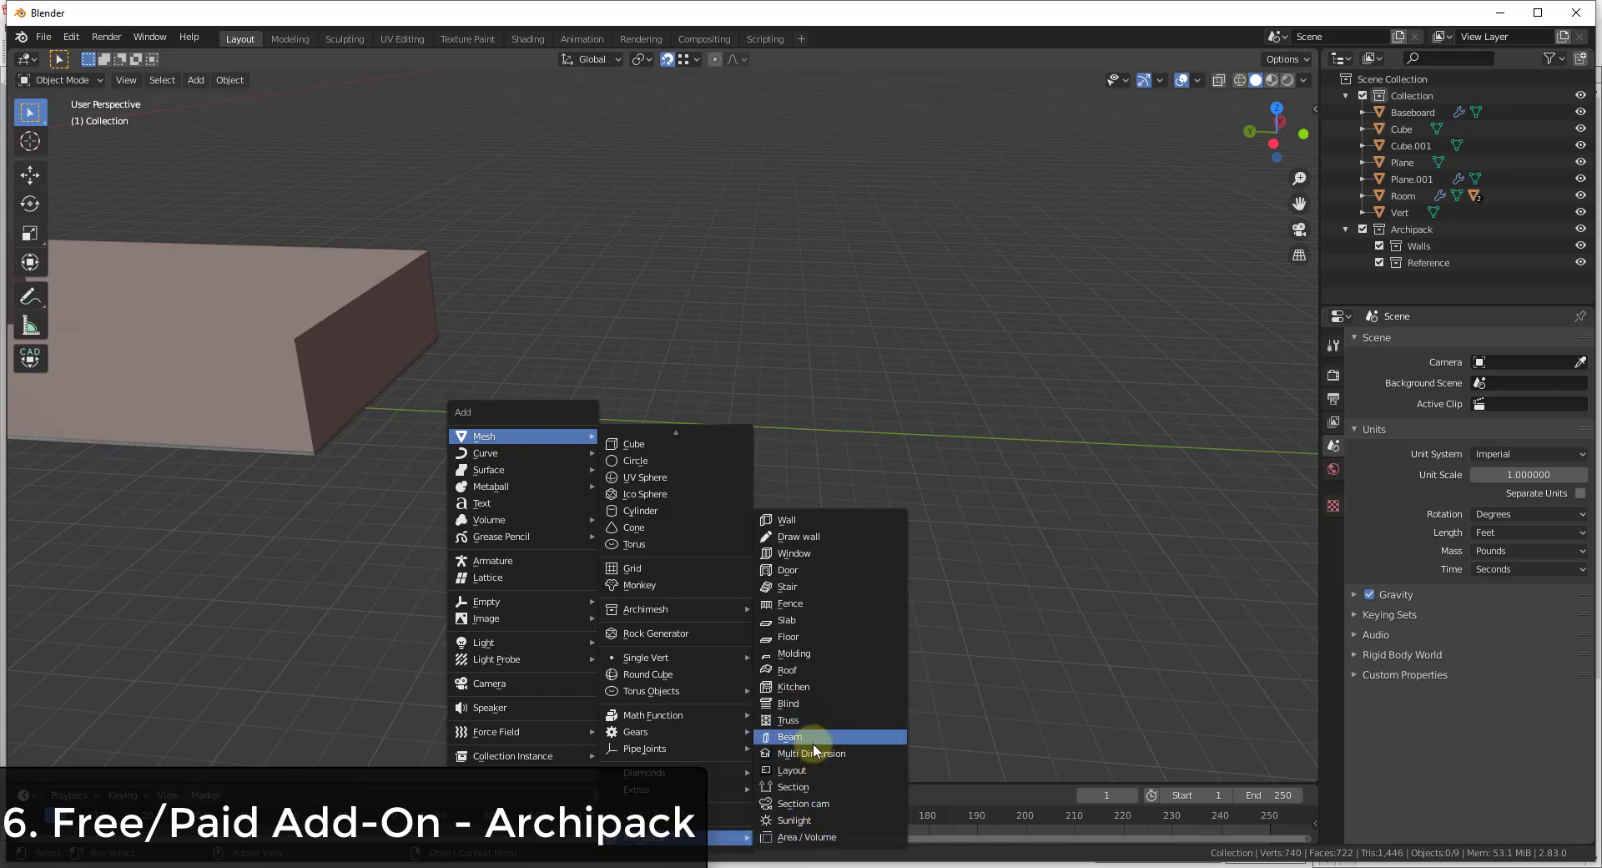
{"action": "left_click", "coordinate": [797, 519]}
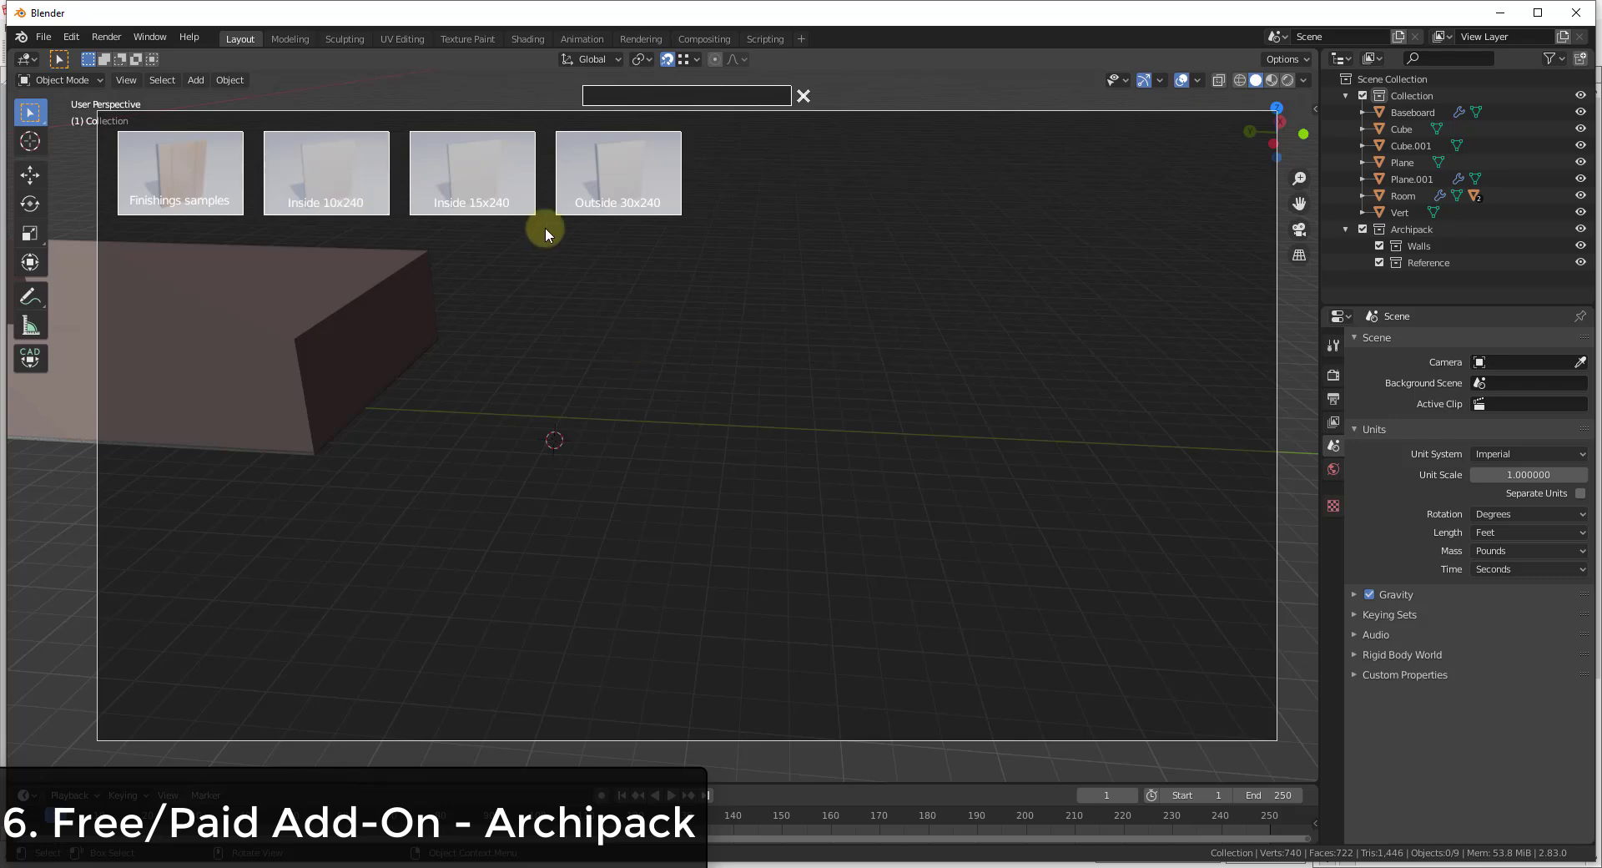
Create a wall from the Inside 10x240 preset, 8.2' tall and 20' long
{"action": "left_click", "coordinate": [331, 171]}
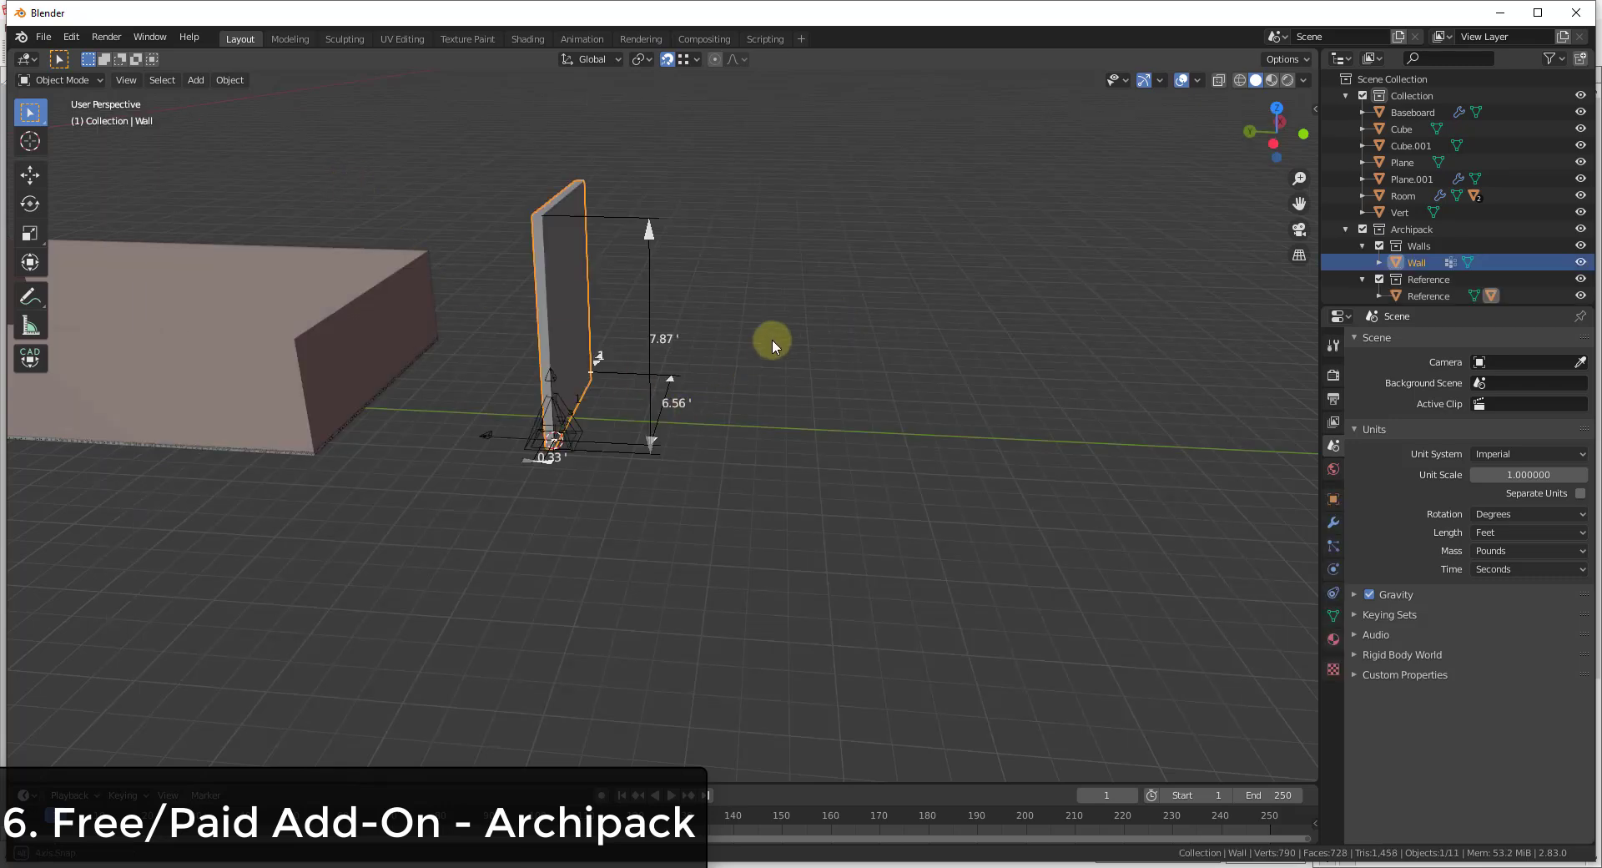
{"action": "middle_click_drag", "start_coordinate": [772, 338], "coordinate": [573, 243]}
{"action": "left_click_drag", "start_coordinate": [572, 243], "coordinate": [764, 267]}
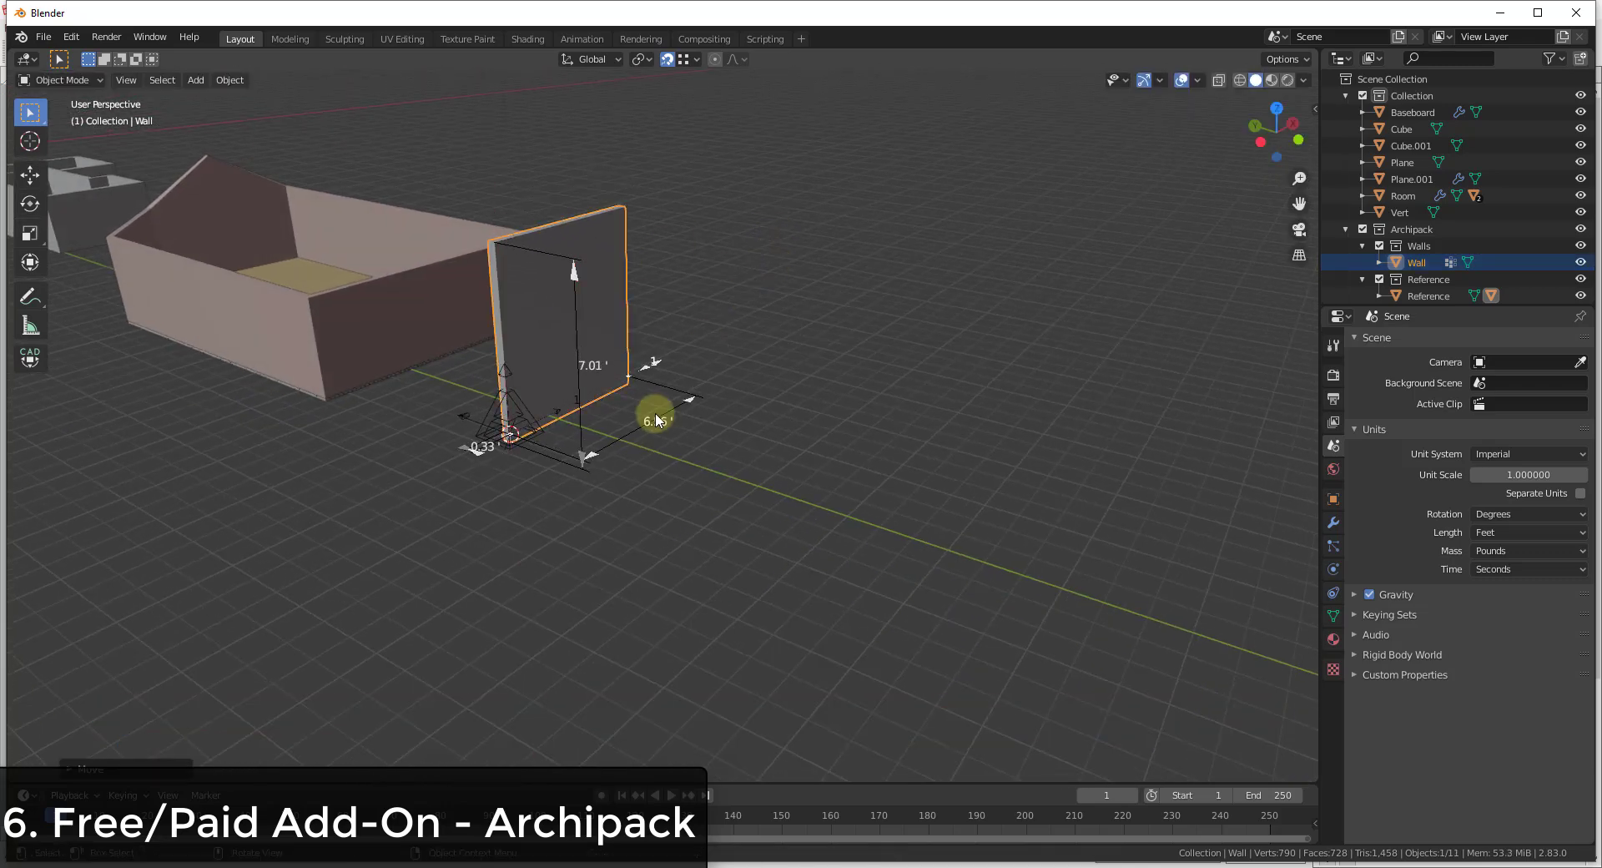
{"action": "left_click_drag", "start_coordinate": [690, 390], "coordinate": [752, 372]}
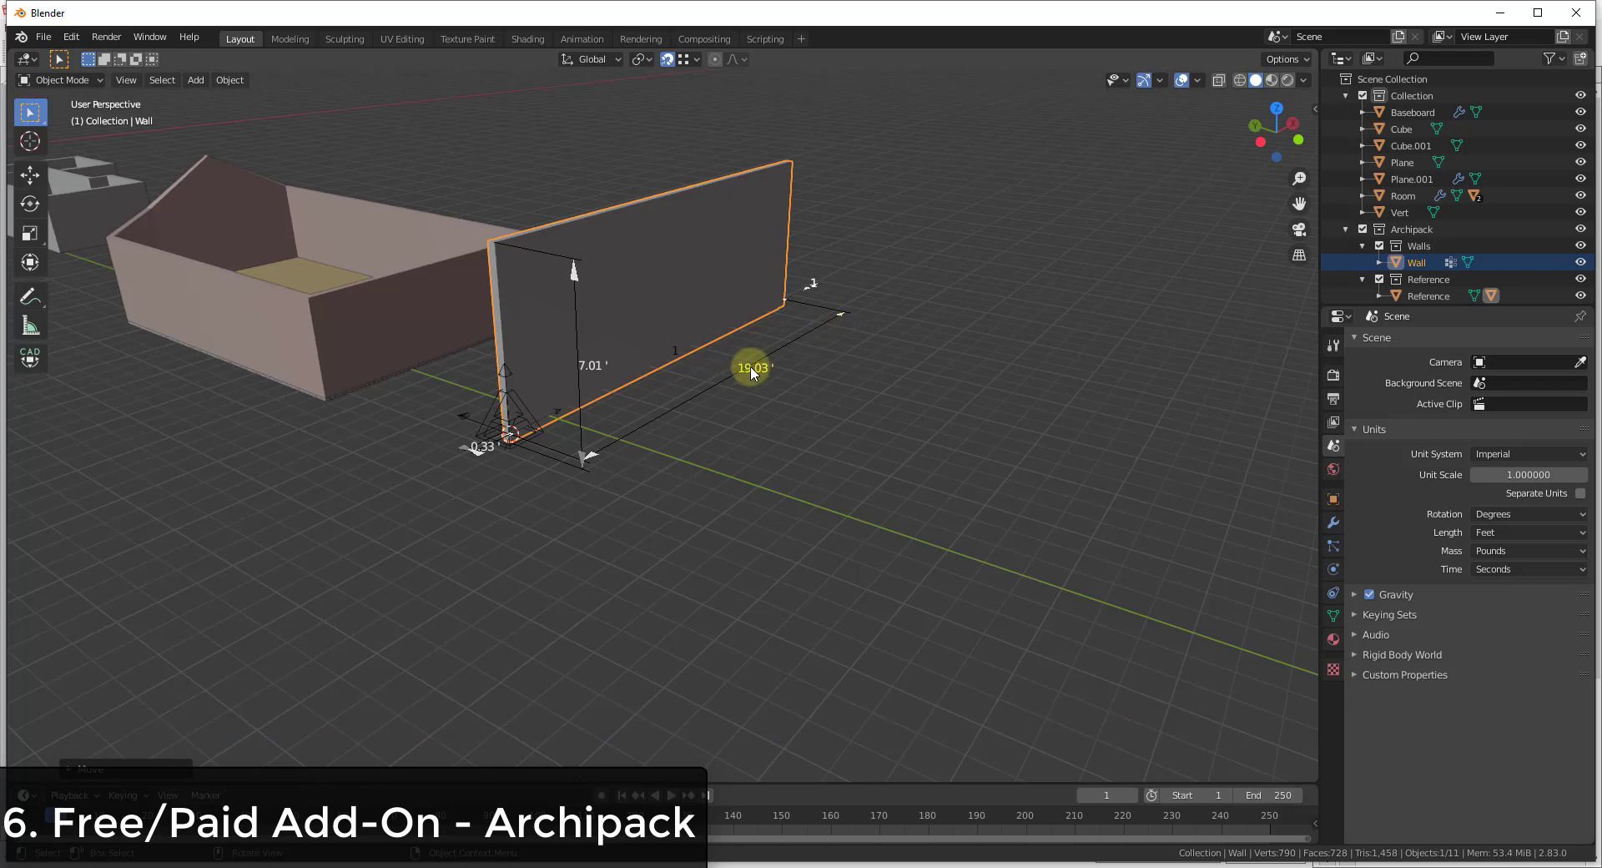
{"action": "left_click", "coordinate": [751, 371]}
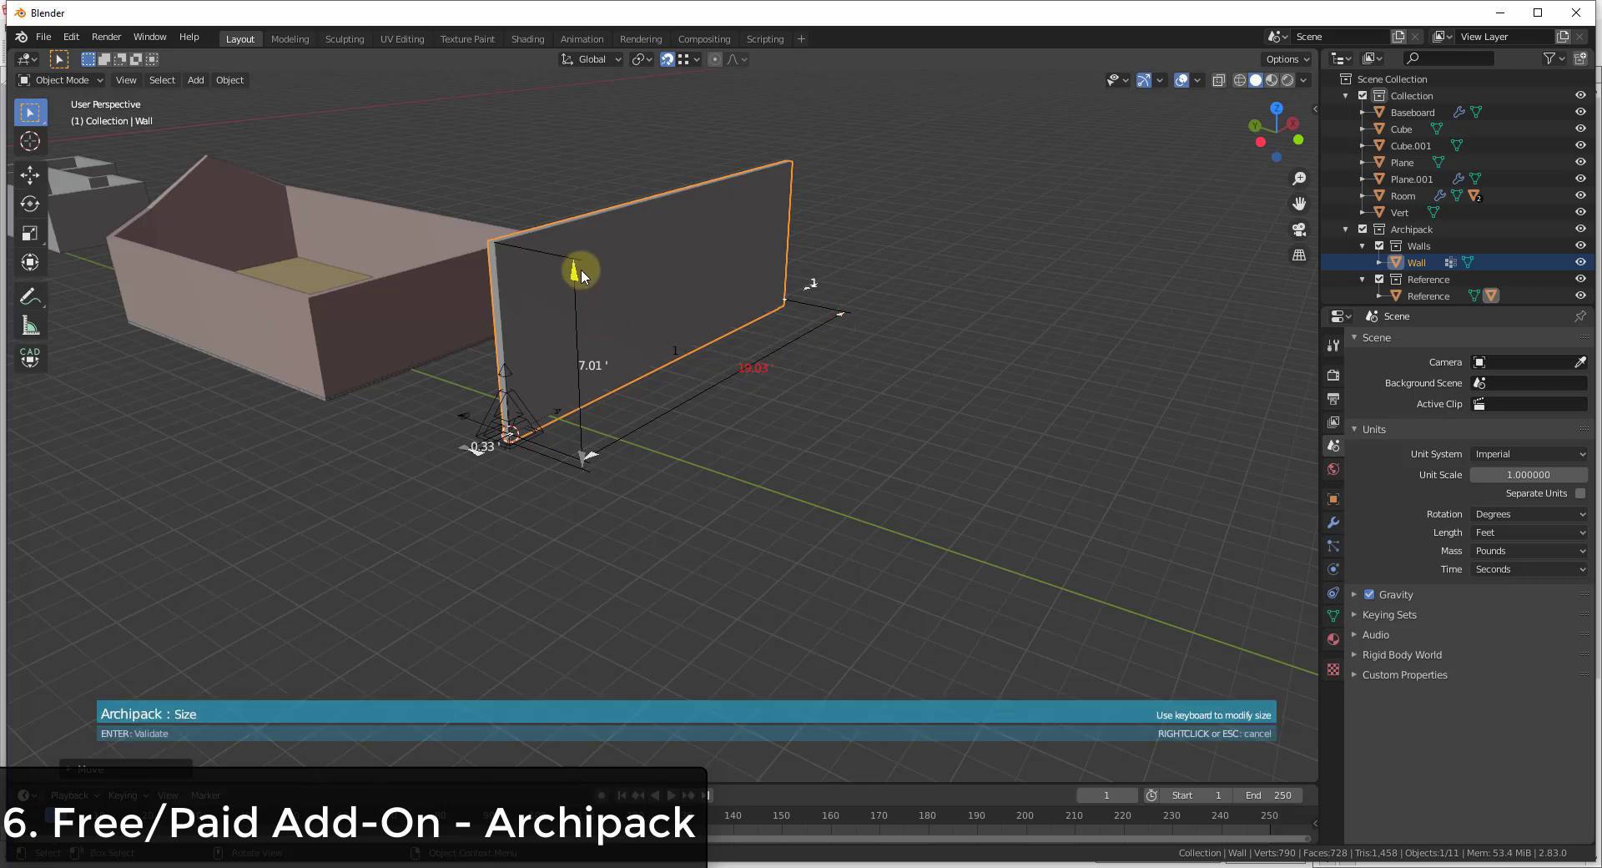
{"action": "left_click_drag", "start_coordinate": [582, 275], "coordinate": [571, 227]}
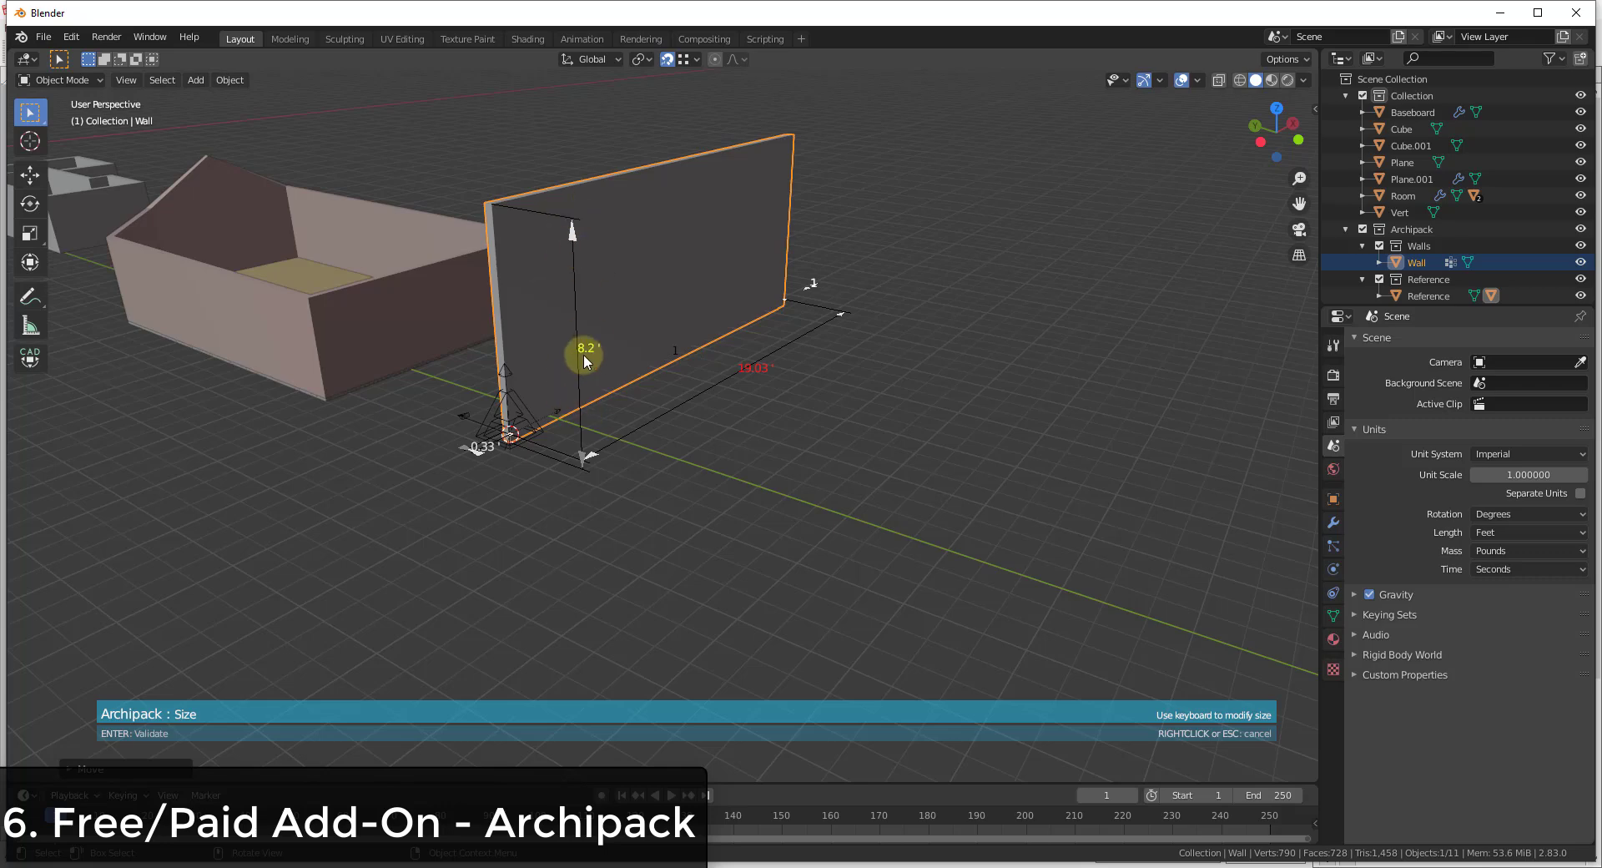
{"action": "key", "text": "Return"}
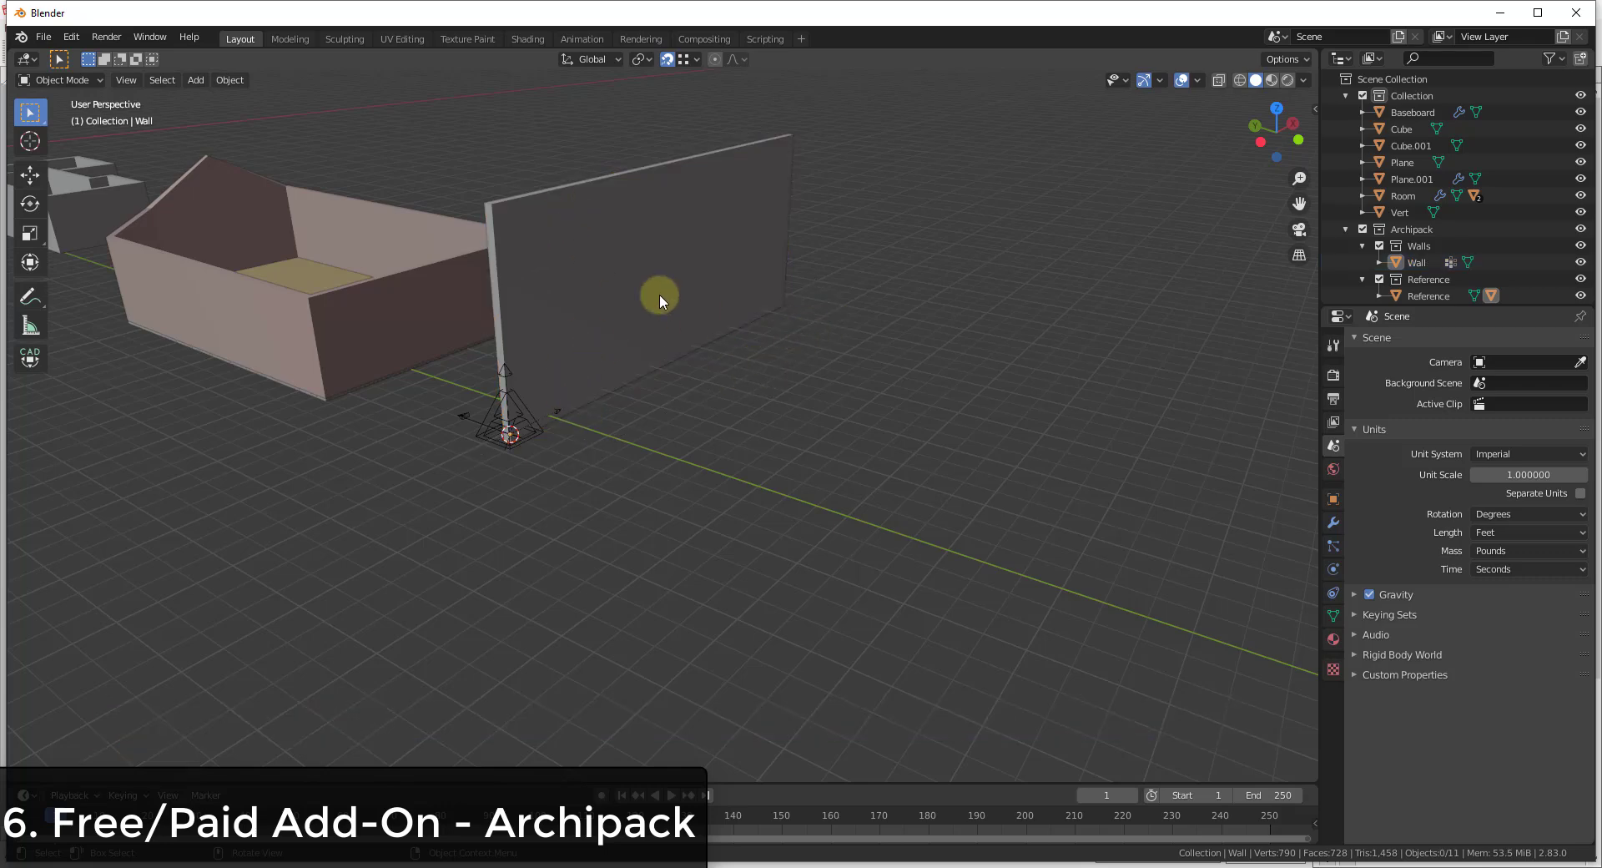
{"action": "left_click", "coordinate": [753, 367]}
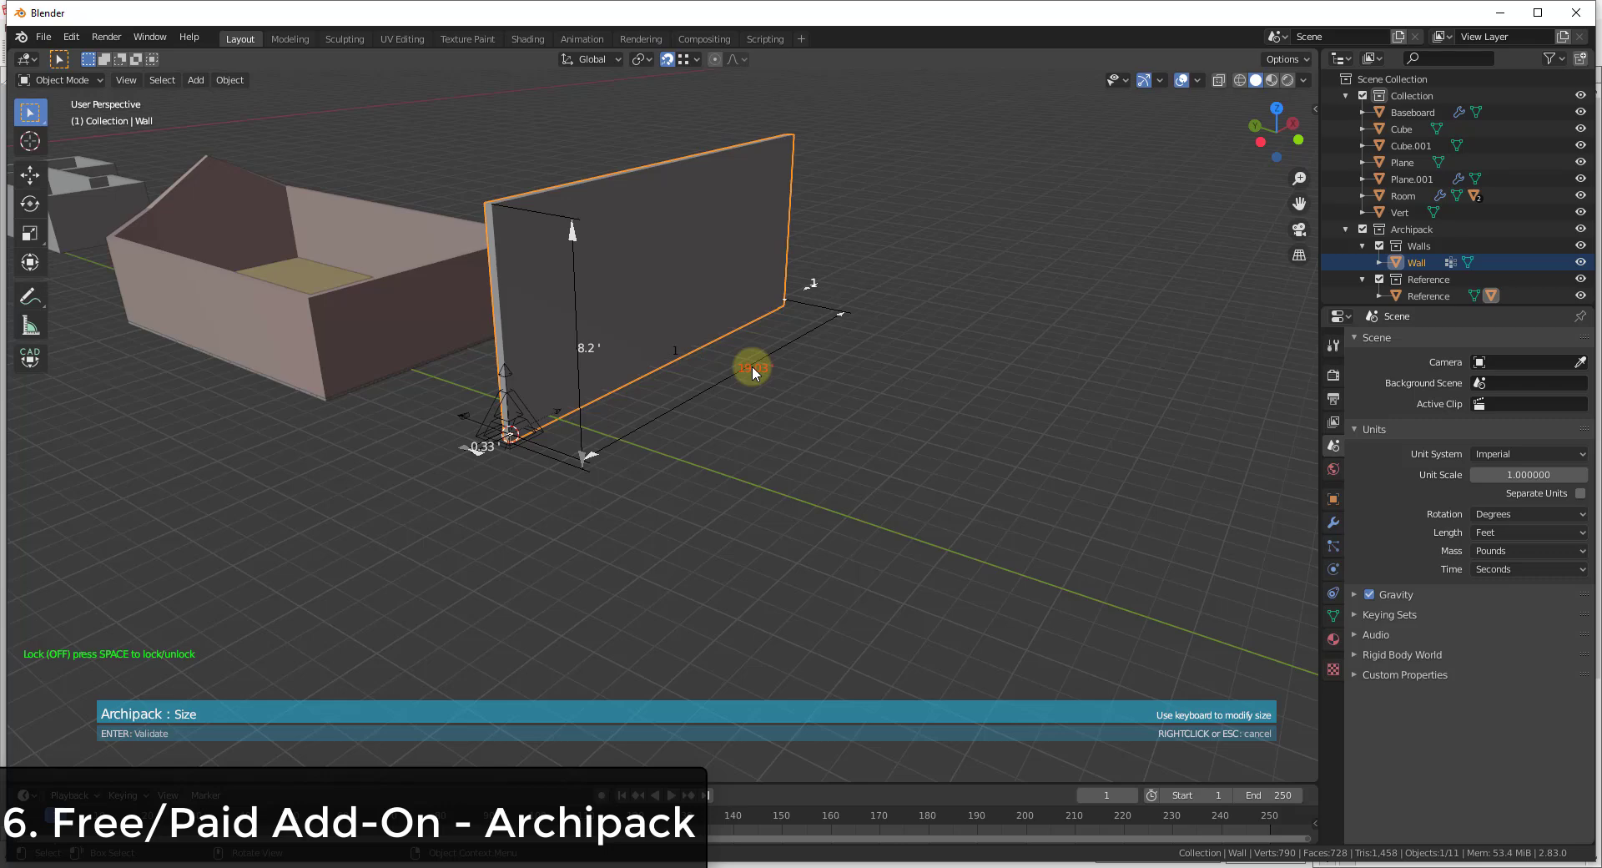
{"action": "key", "text": "Return"}
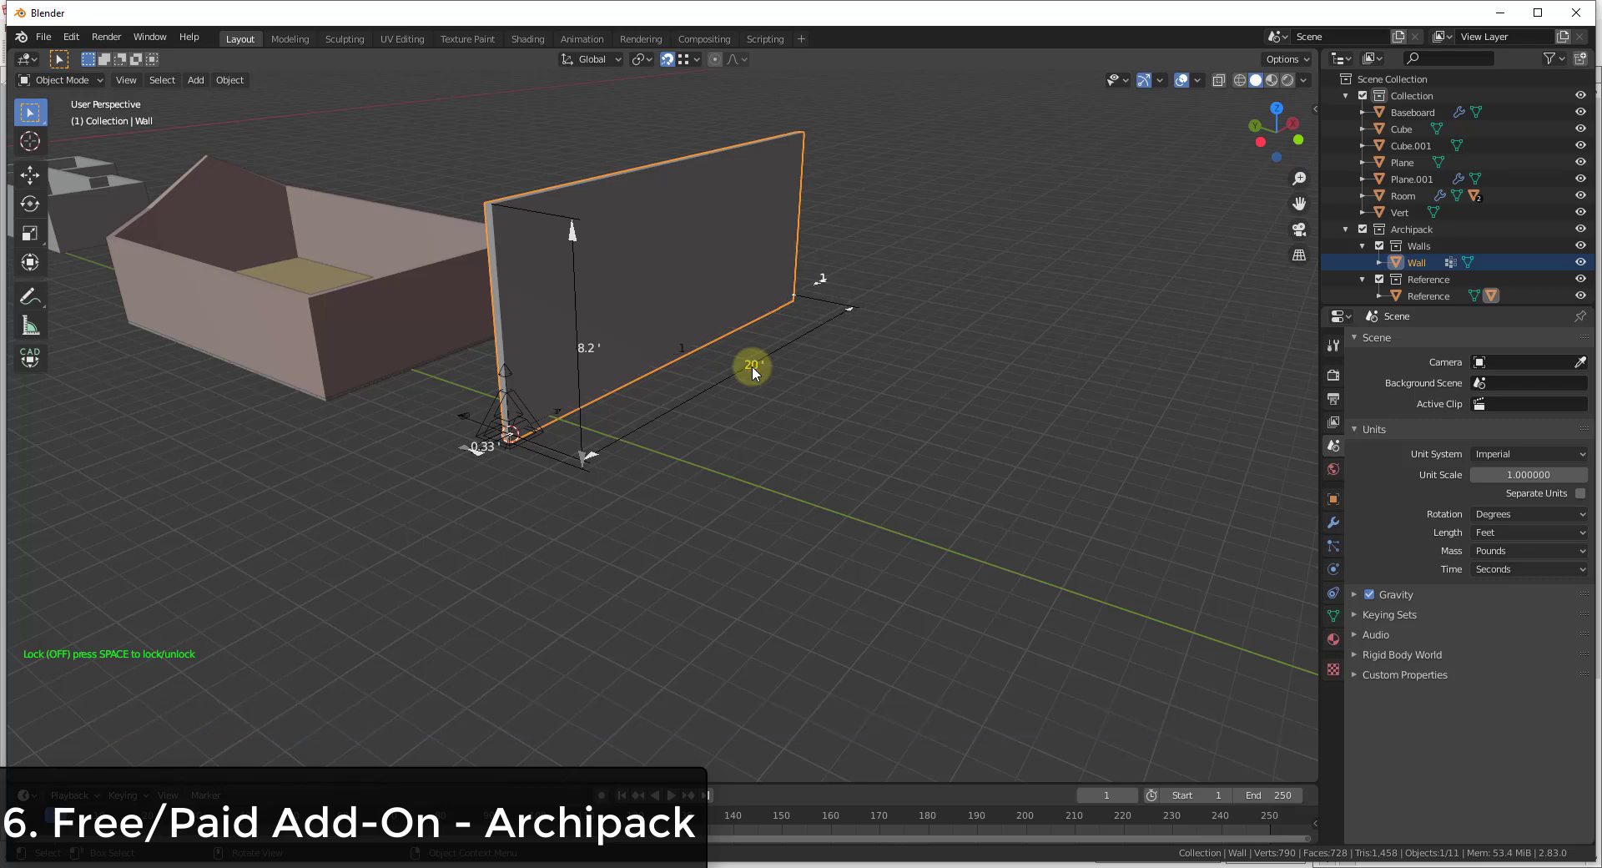
Change the wall's thickness from 0.33' to 0.5'
{"action": "scroll", "coordinate": [897, 284], "scroll_direction": "up", "scroll_amount": 4}
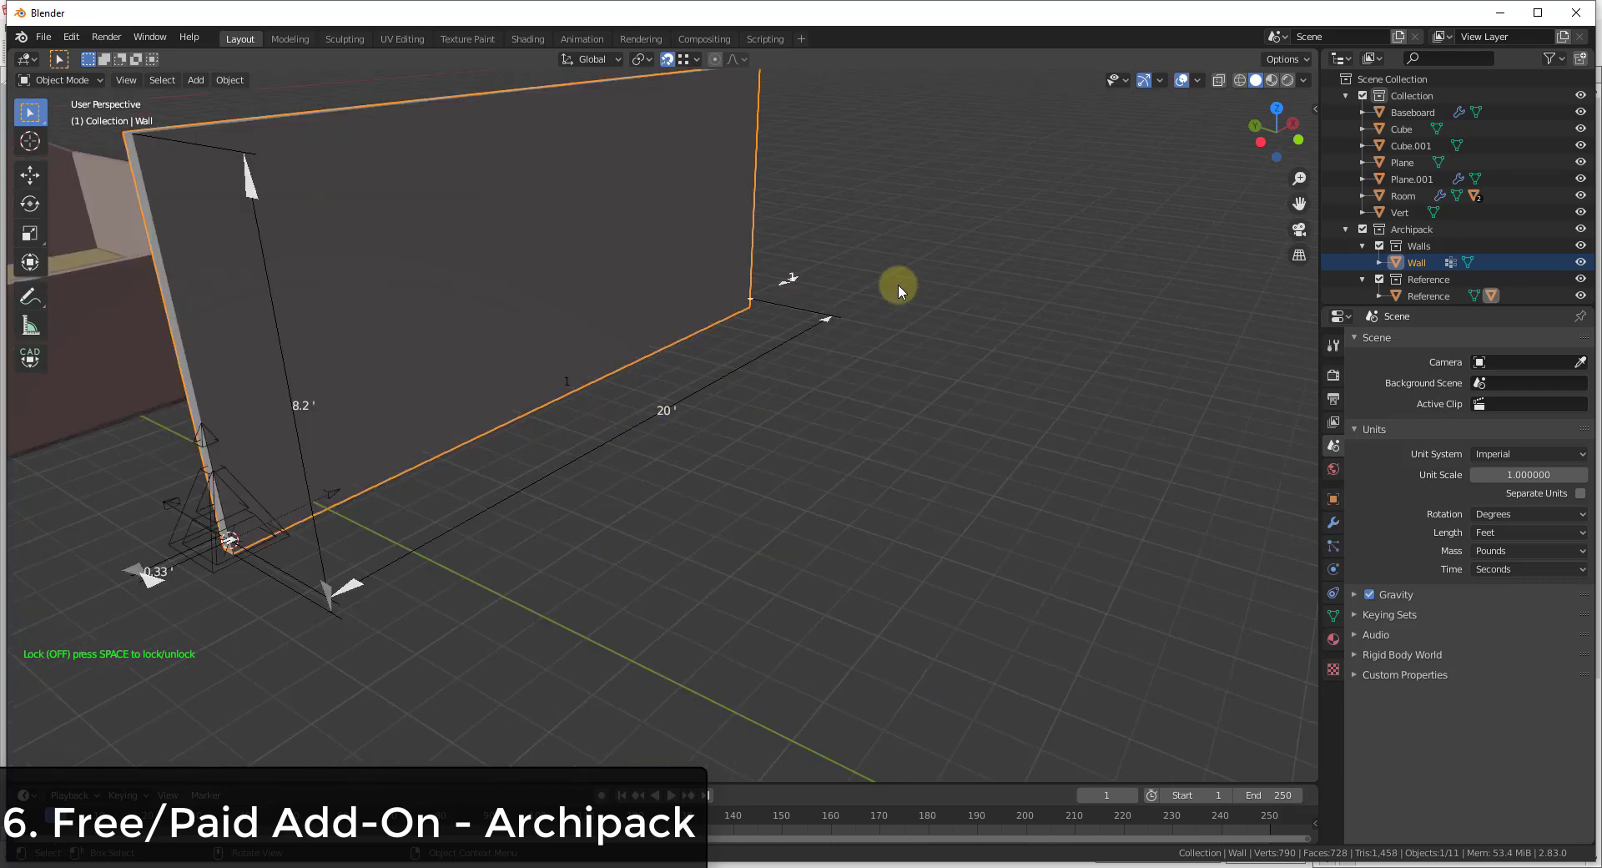
{"action": "middle_click_drag", "start_coordinate": [897, 279], "coordinate": [844, 444]}
{"action": "scroll", "coordinate": [753, 337], "scroll_direction": "down", "scroll_amount": 3}
{"action": "middle_click_drag", "start_coordinate": [753, 342], "coordinate": [687, 250]}
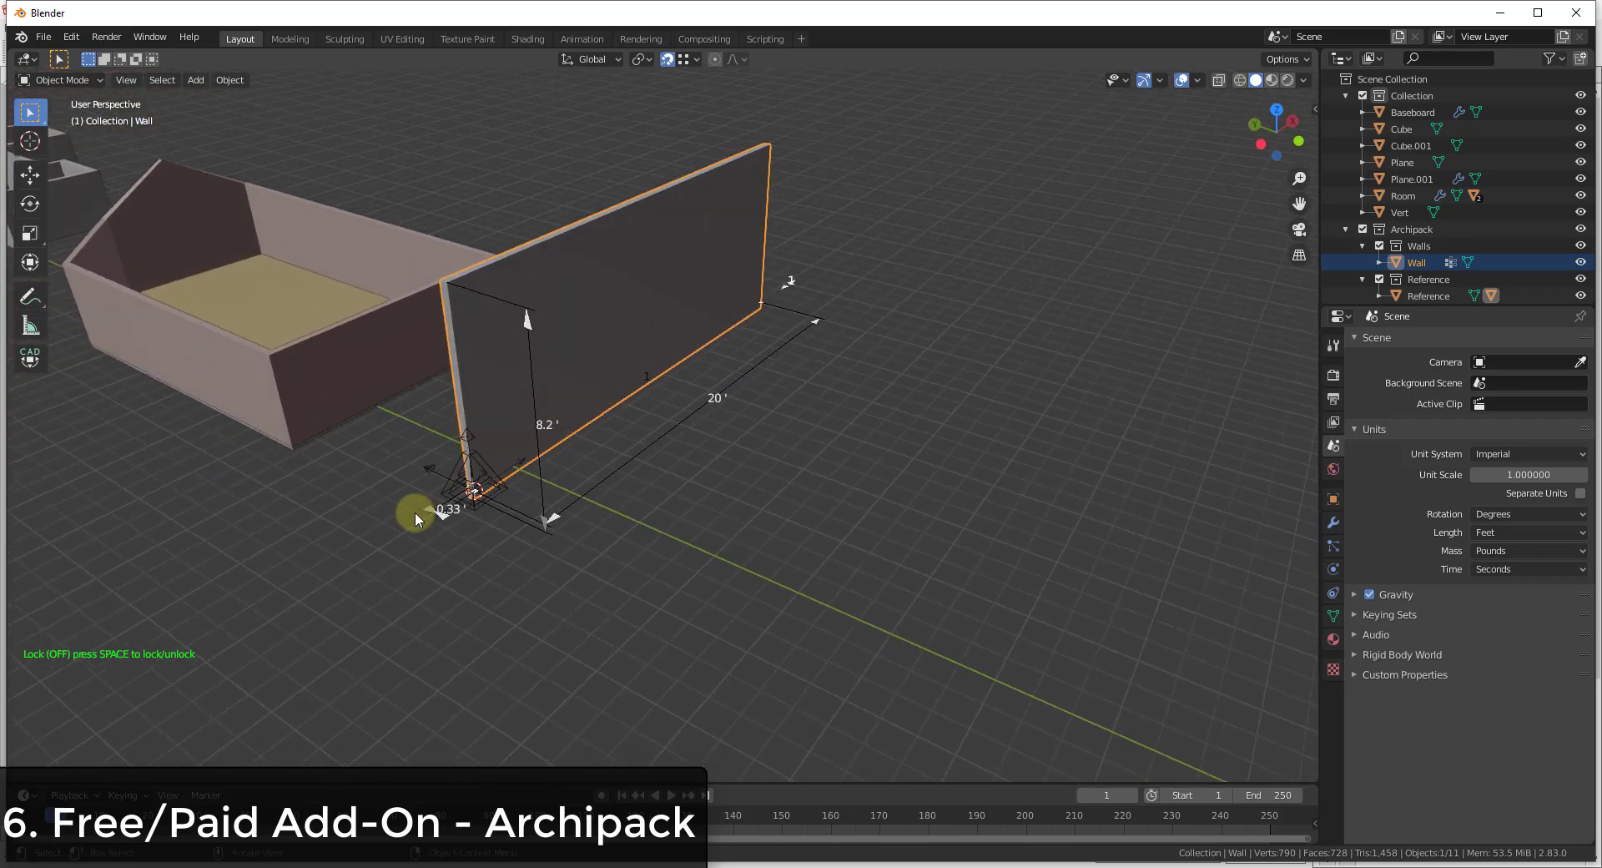
{"action": "scroll", "coordinate": [414, 516], "scroll_direction": "up", "scroll_amount": 5}
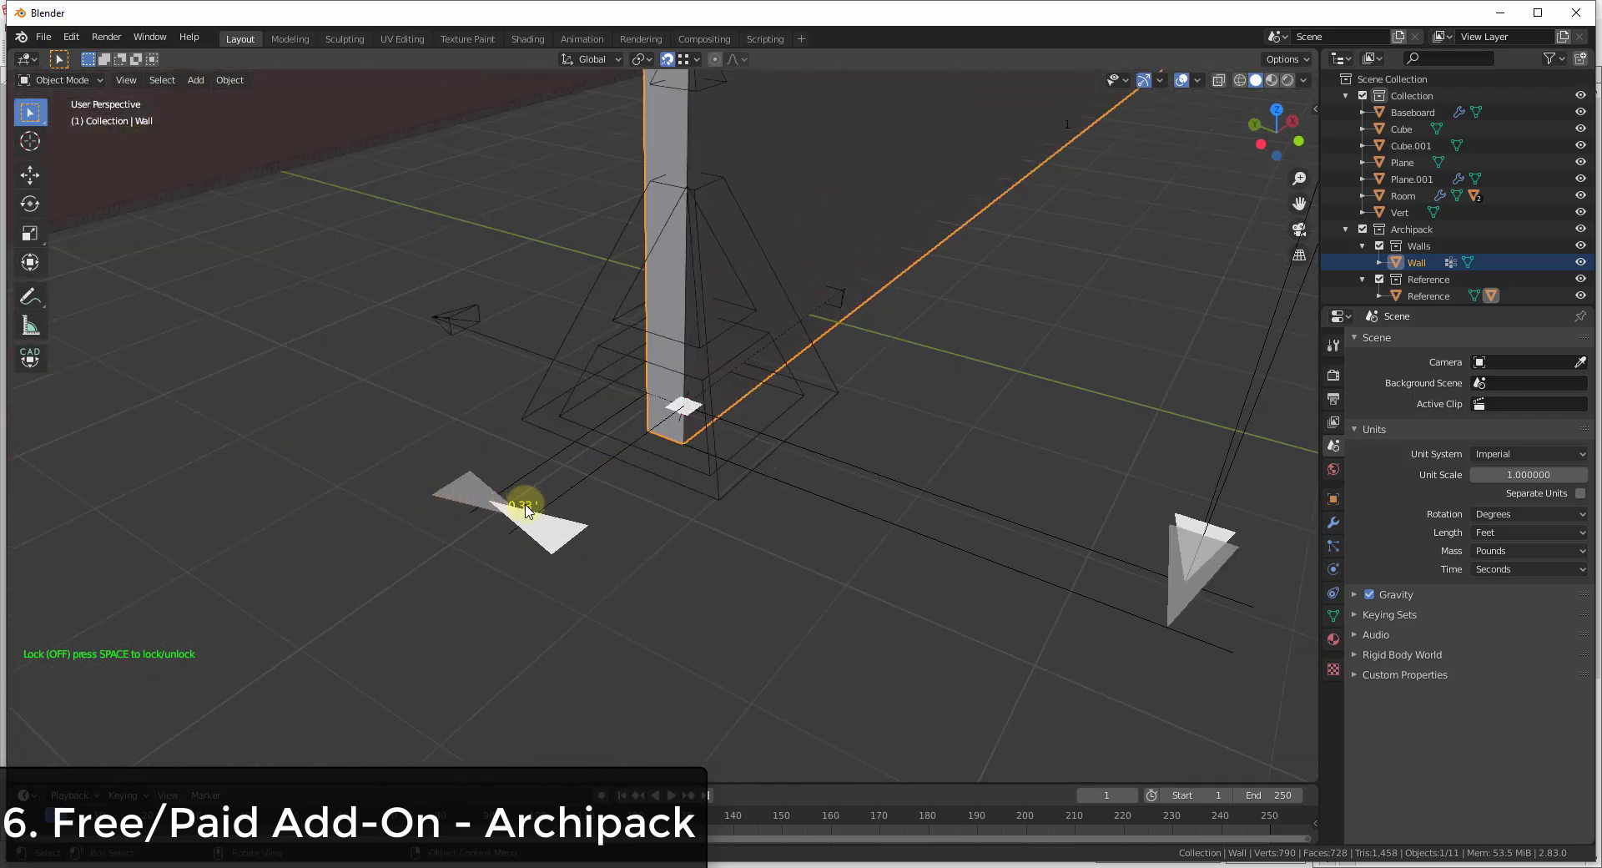
{"action": "left_click", "coordinate": [524, 507]}
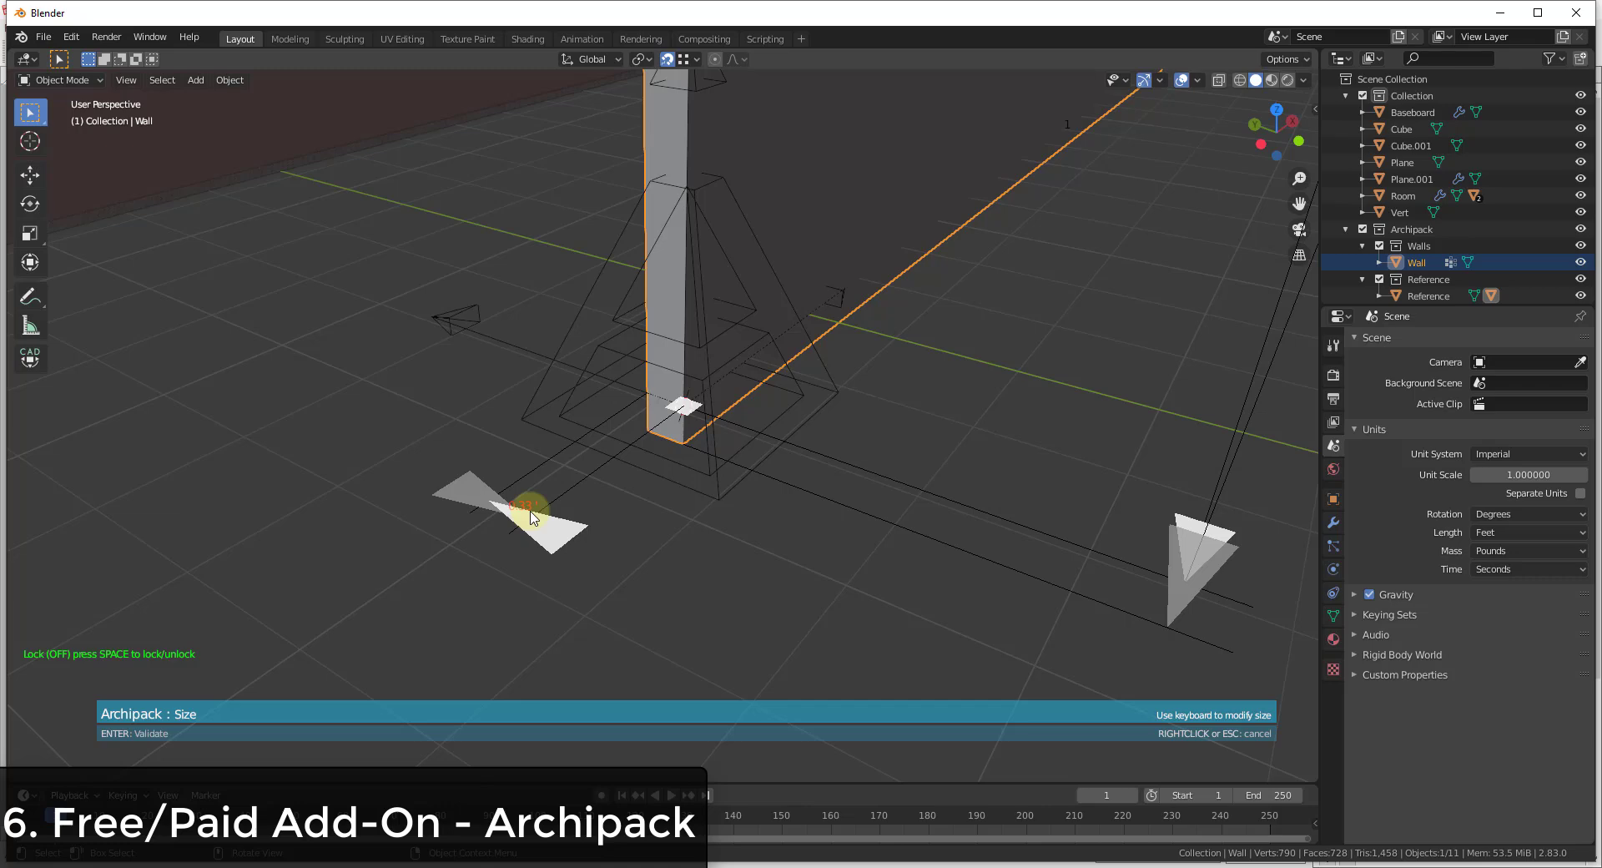
{"action": "key", "text": "Escape"}
{"action": "middle_click_drag", "start_coordinate": [777, 361], "coordinate": [847, 128]}
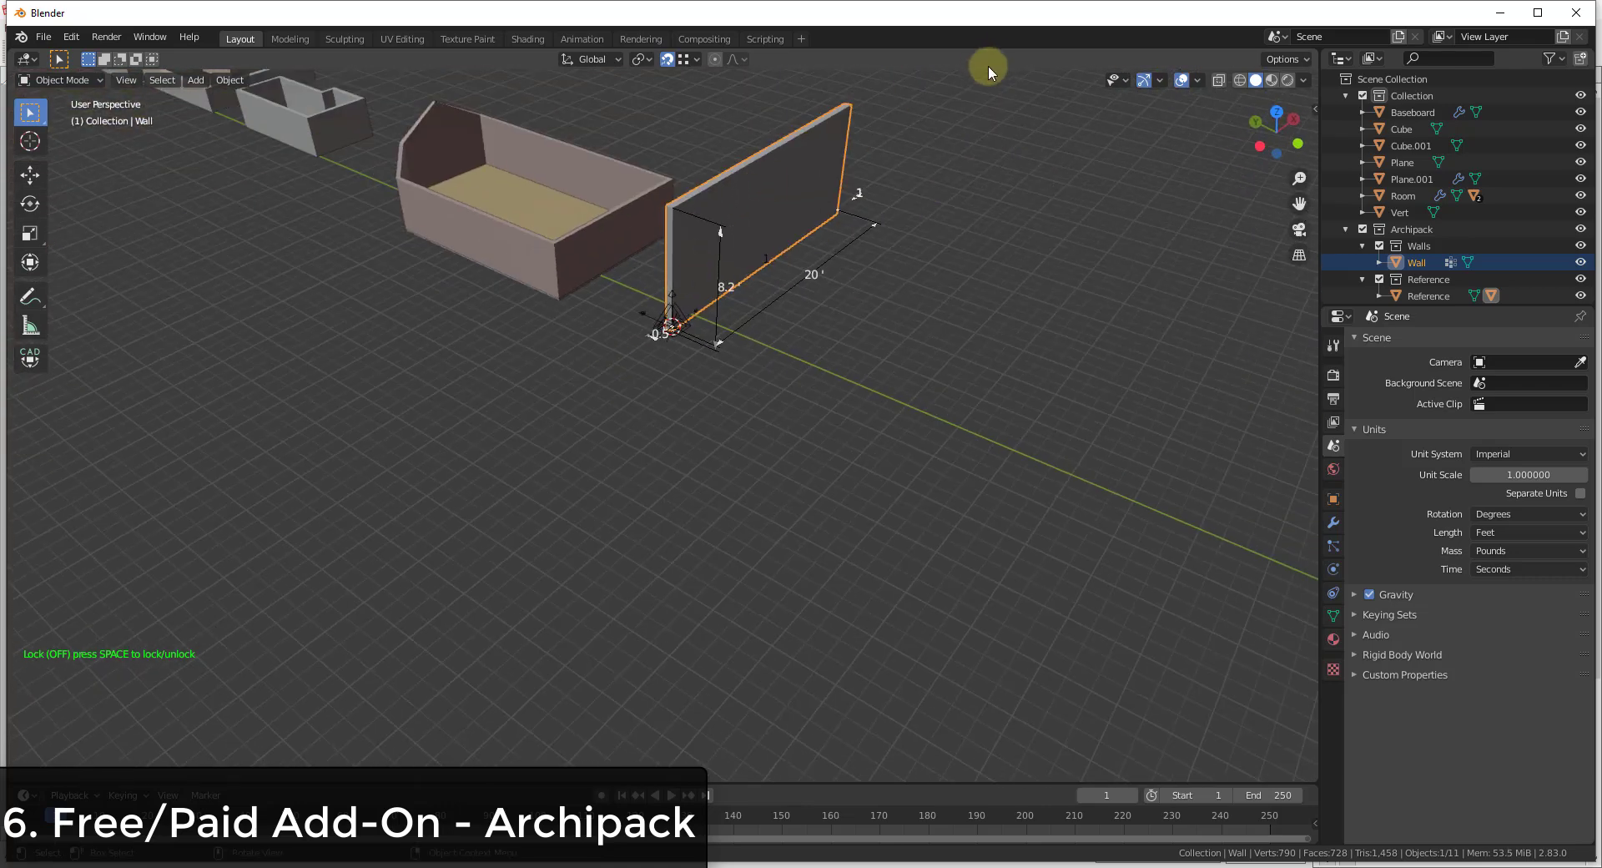
Adjust the joint between wall segments 1 and 2 to resize them
{"action": "scroll", "coordinate": [848, 213], "scroll_direction": "up", "scroll_amount": 5}
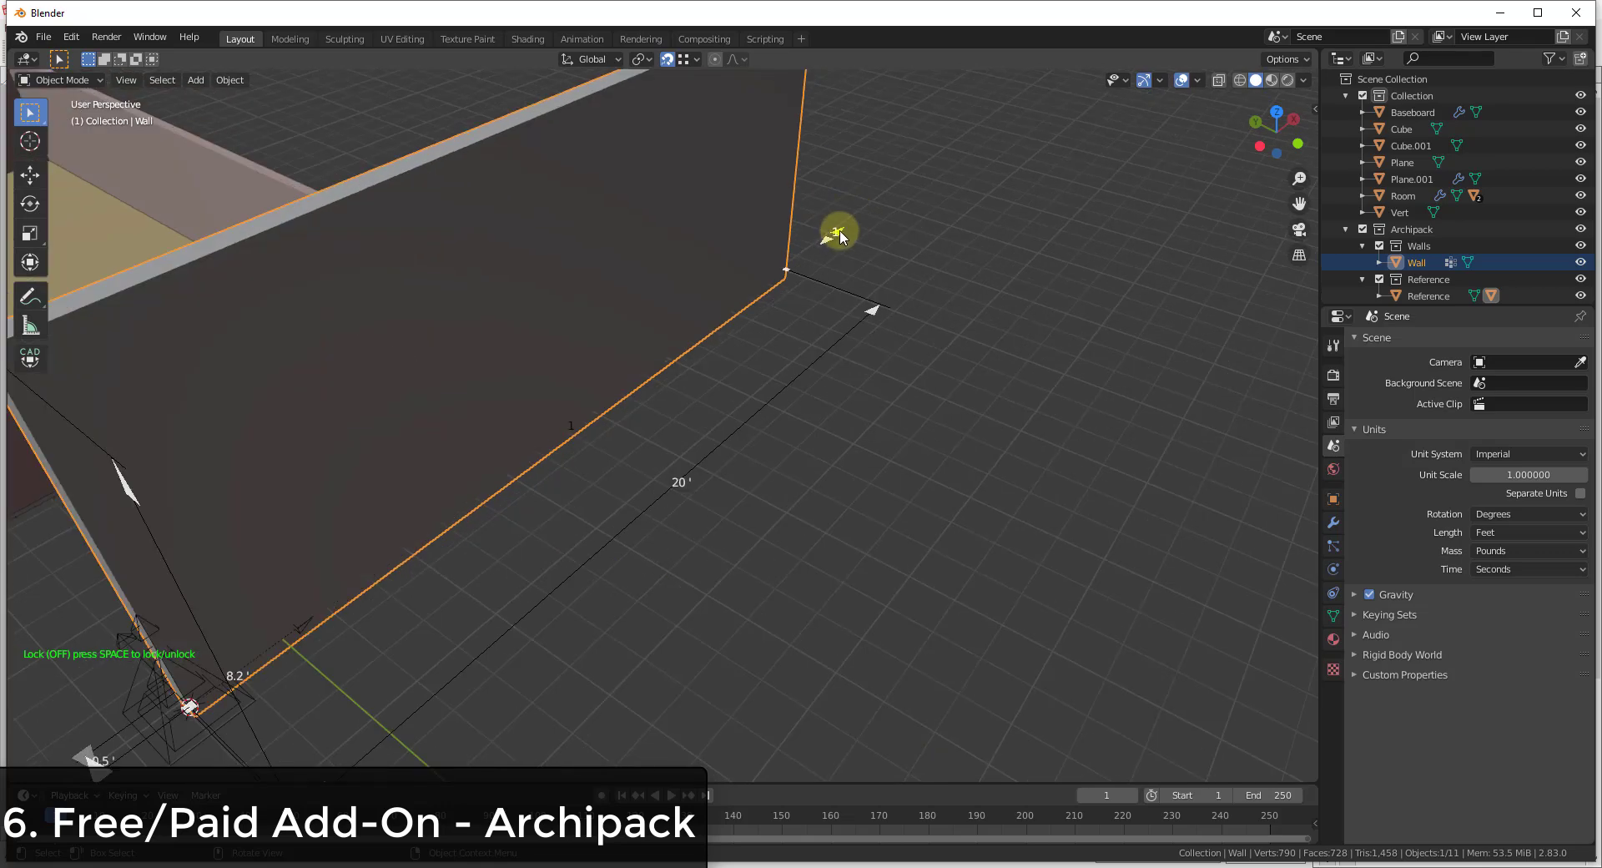
{"action": "scroll", "coordinate": [949, 228], "scroll_direction": "down", "scroll_amount": 5}
{"action": "scroll", "coordinate": [844, 267], "scroll_direction": "up", "scroll_amount": 2}
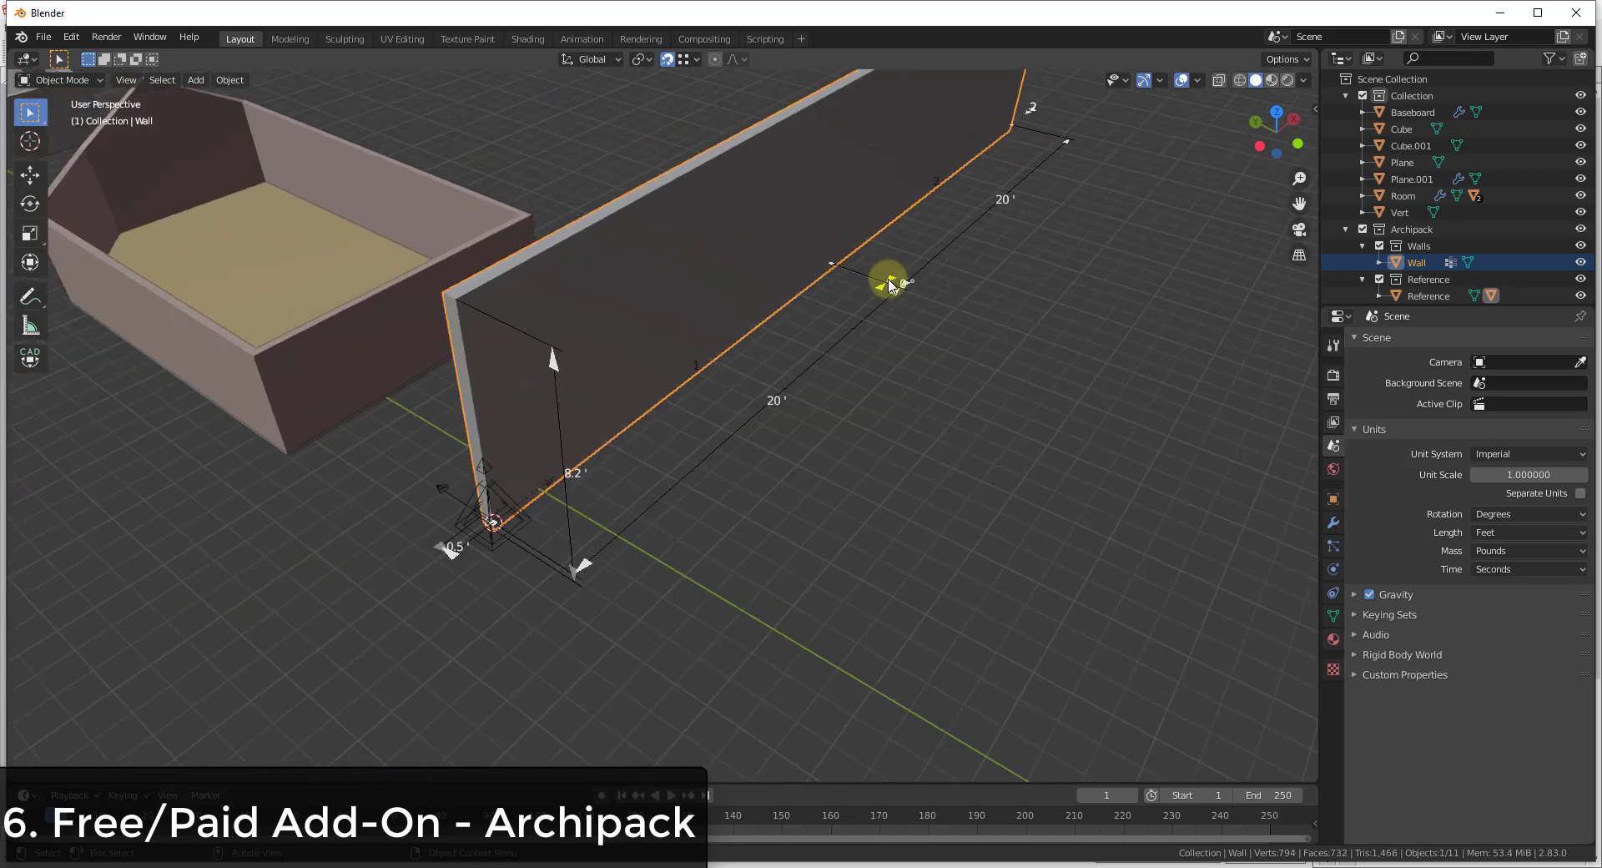
{"action": "scroll", "coordinate": [891, 285], "scroll_direction": "up", "scroll_amount": 3}
{"action": "scroll", "coordinate": [905, 279], "scroll_direction": "down", "scroll_amount": 5}
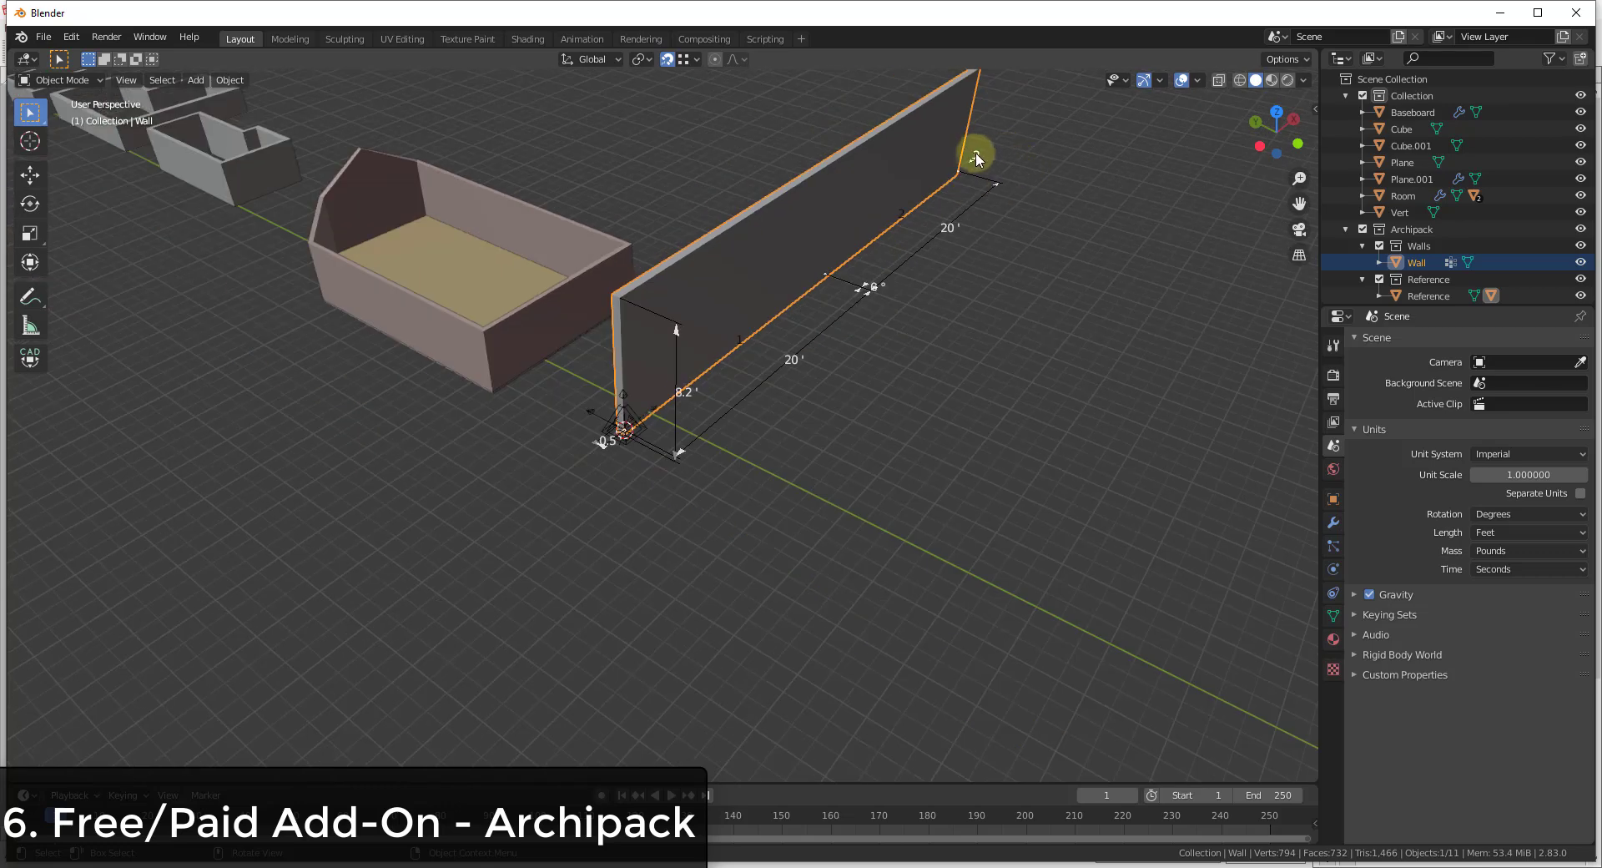
{"action": "middle_click_drag", "start_coordinate": [1029, 235], "coordinate": [973, 261]}
{"action": "scroll", "coordinate": [1120, 225], "scroll_direction": "up", "scroll_amount": 4}
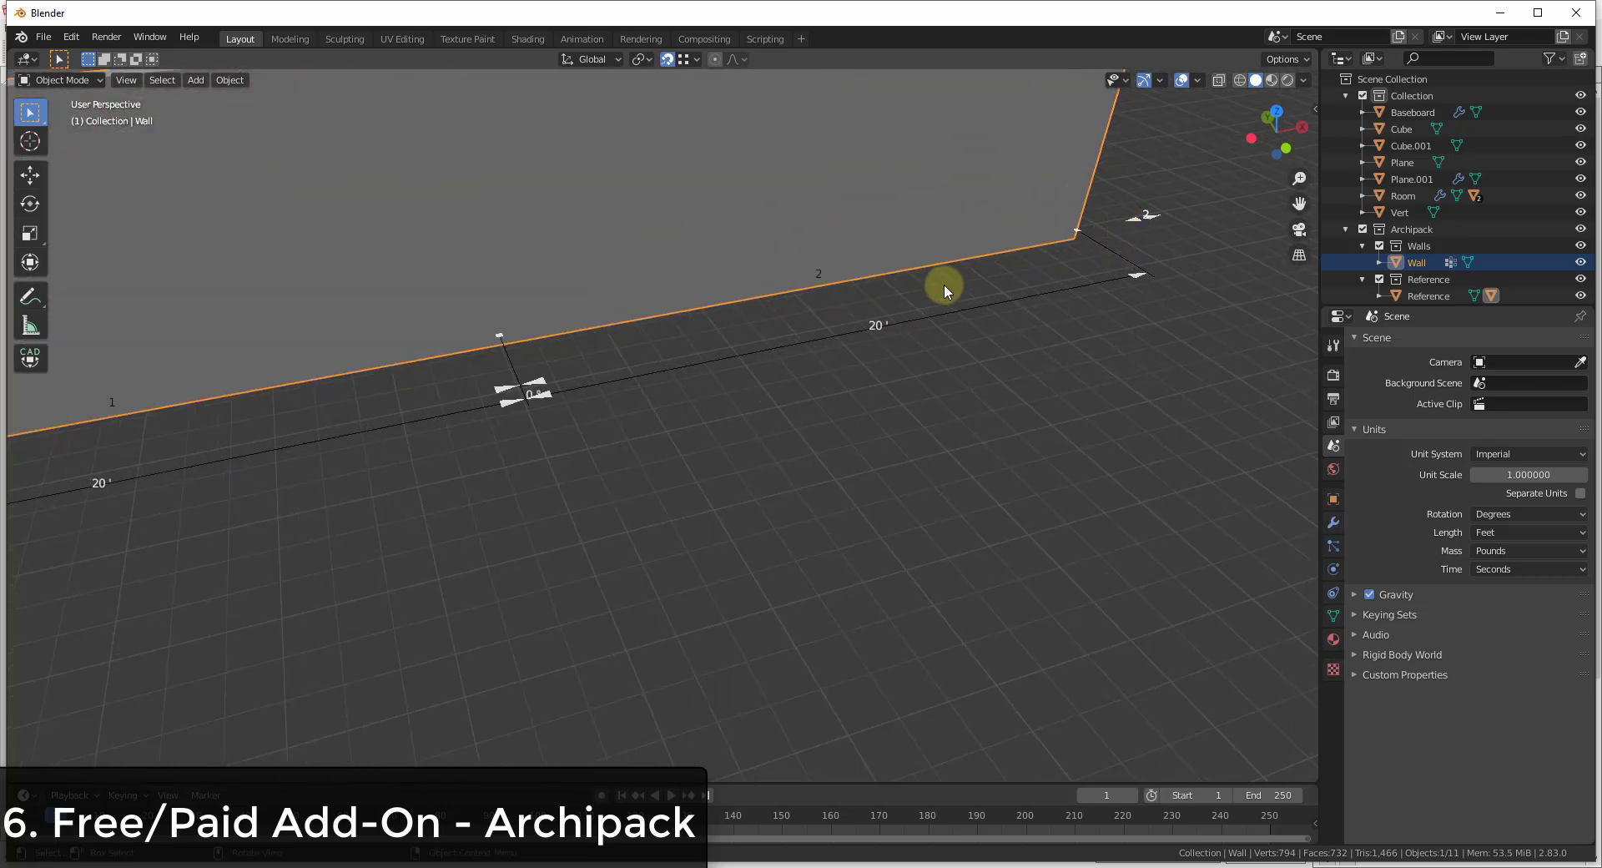
{"action": "scroll", "coordinate": [944, 283], "scroll_direction": "down", "scroll_amount": 4}
{"action": "left_click_drag", "start_coordinate": [773, 329], "coordinate": [679, 318]}
Turn the second wall segment to a -90° angle
{"action": "scroll", "coordinate": [742, 344], "scroll_direction": "up", "scroll_amount": 5}
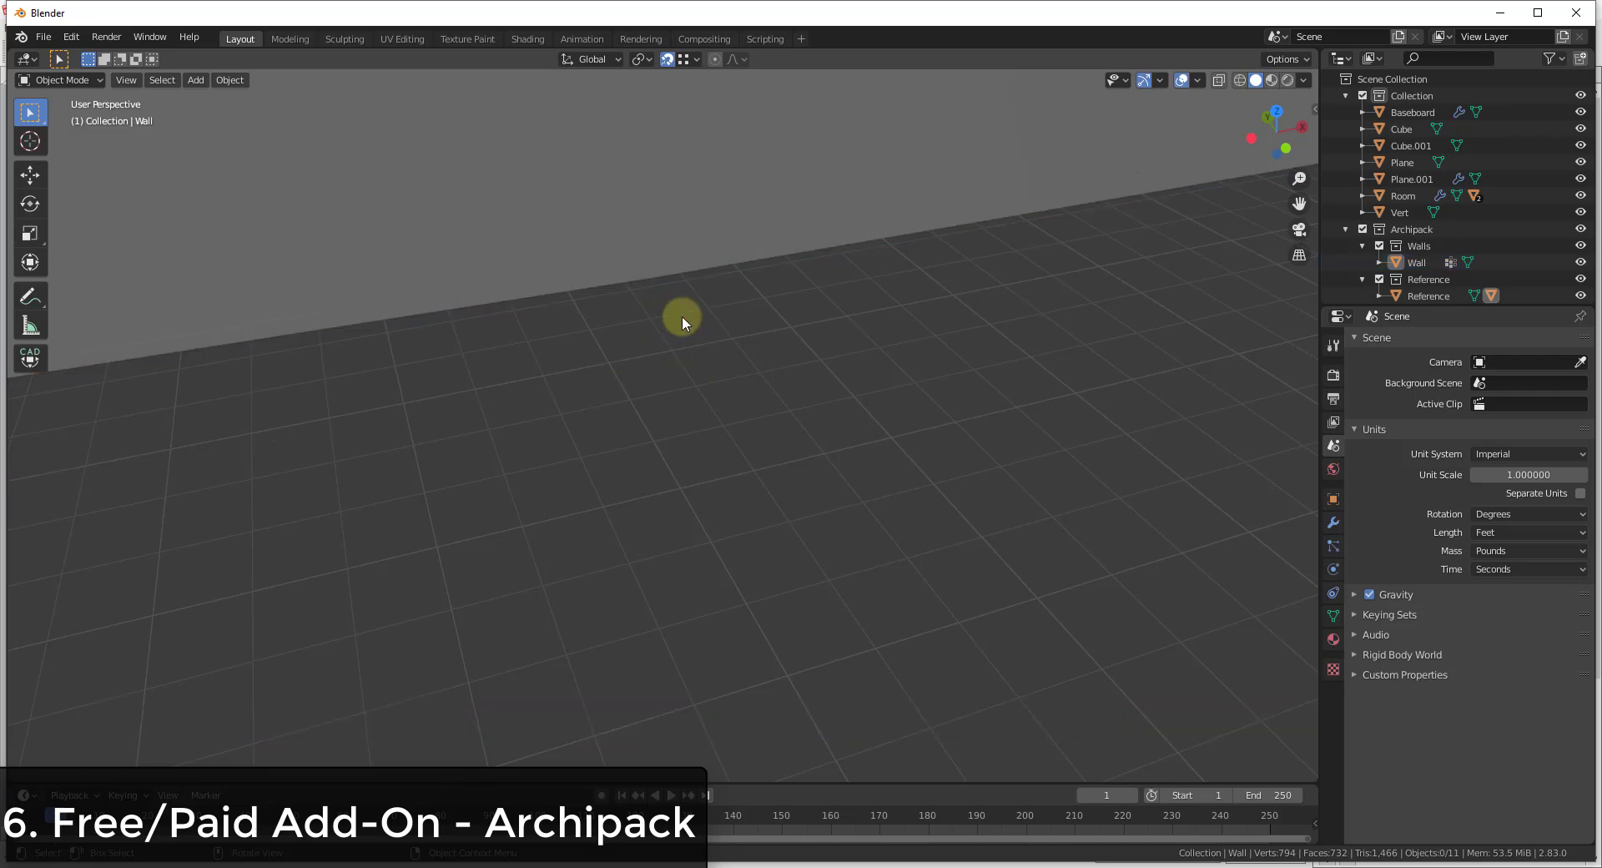
{"action": "scroll", "coordinate": [735, 373], "scroll_direction": "down", "scroll_amount": 5}
{"action": "left_click_drag", "start_coordinate": [734, 374], "coordinate": [768, 352]}
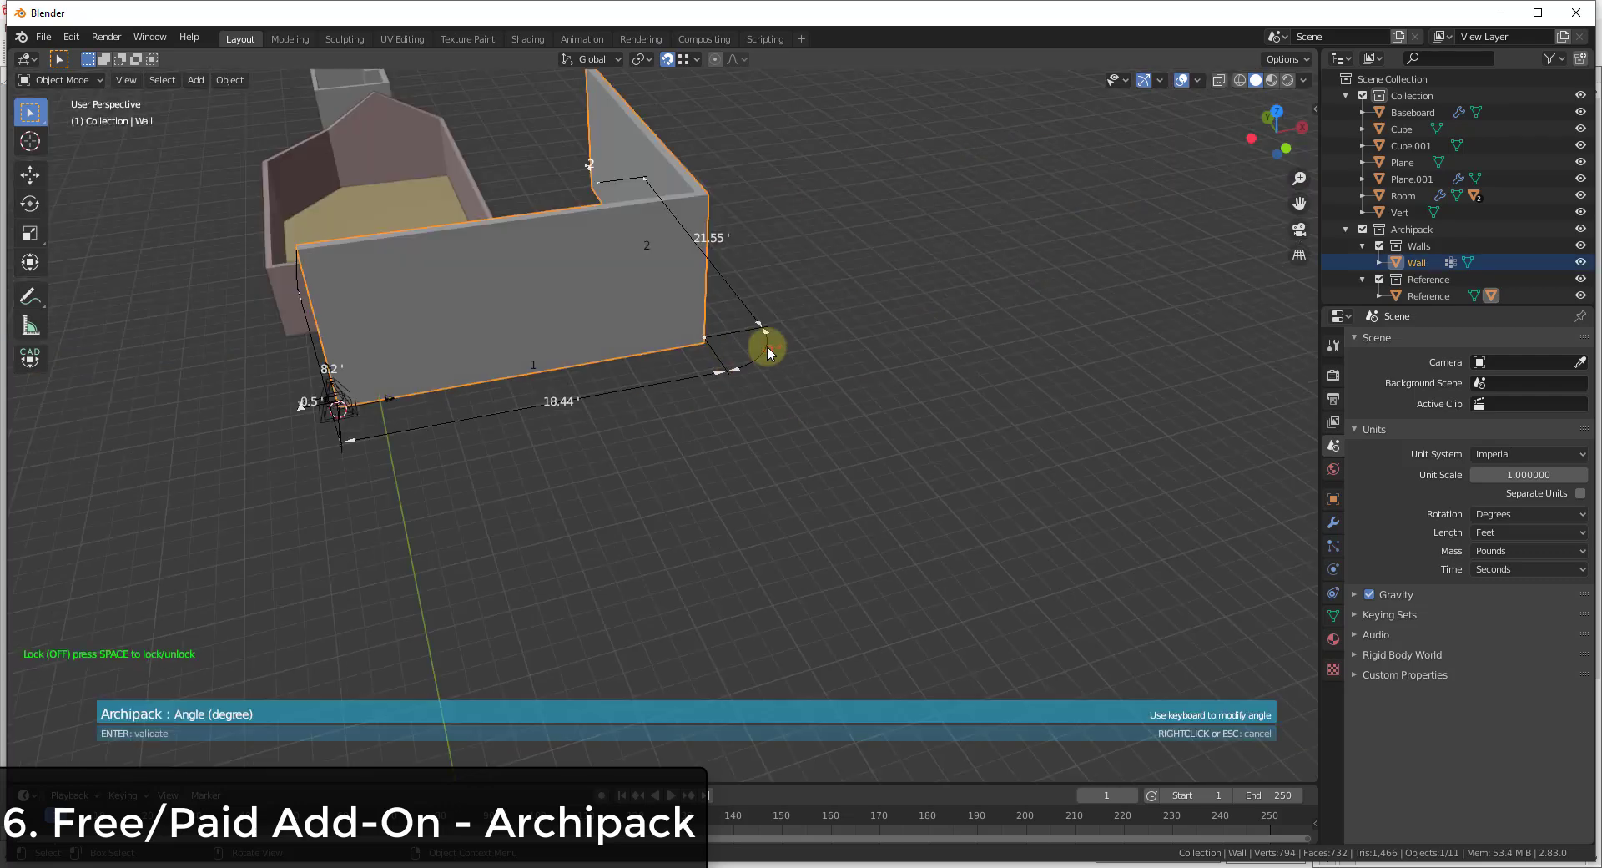
{"action": "type", "text": "-90"}
{"action": "key", "text": "Return"}
Add a third wall segment, shift the length split, and set its angle to -90°
{"action": "scroll", "coordinate": [768, 351], "scroll_direction": "down", "scroll_amount": 3}
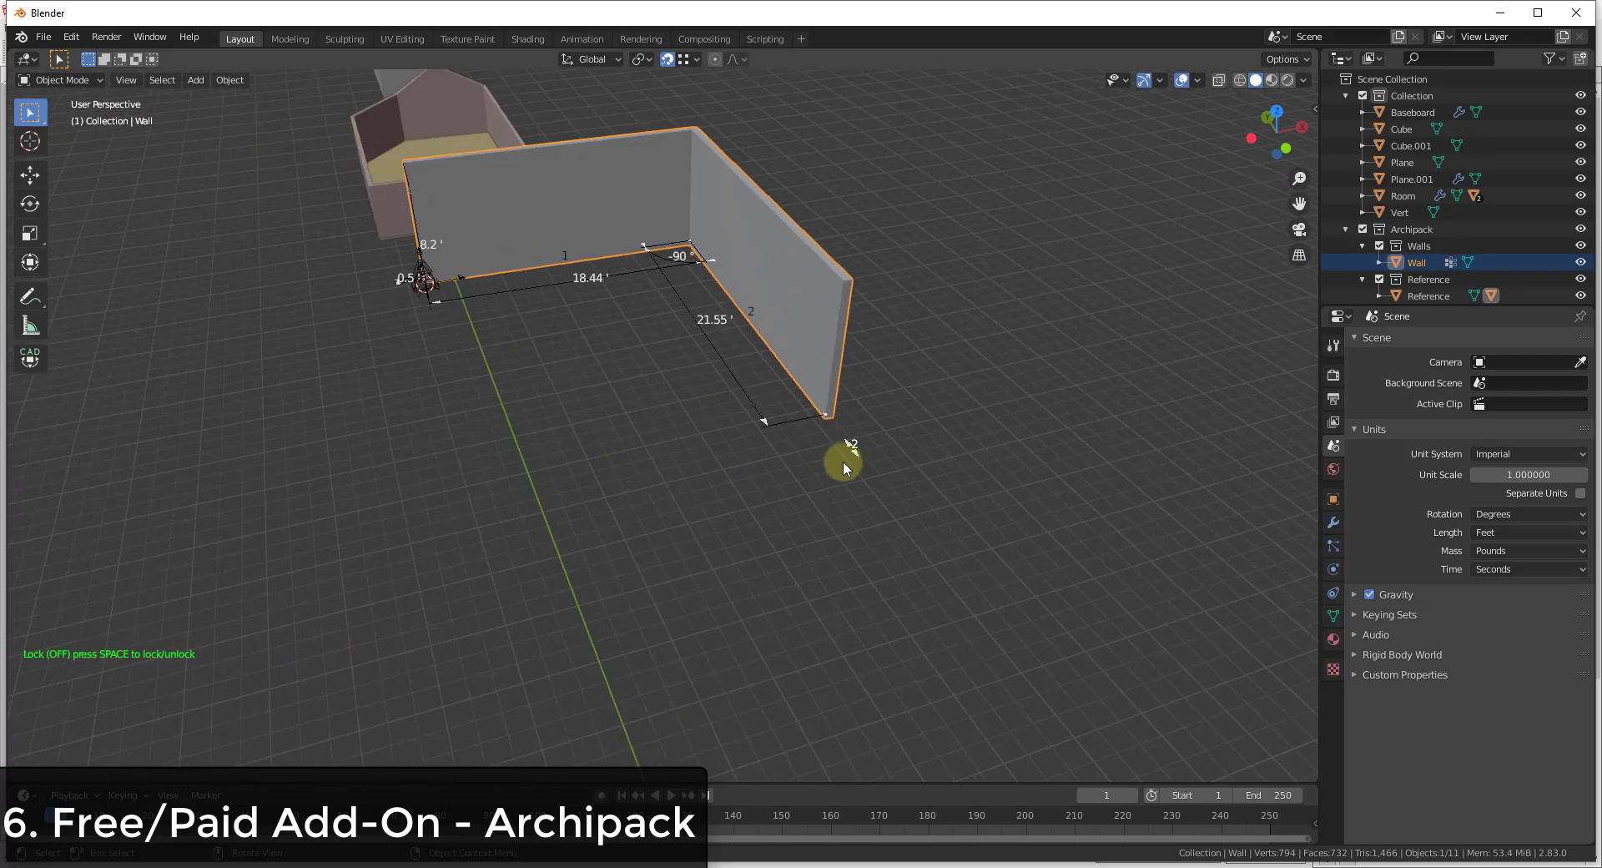
{"action": "left_click", "coordinate": [856, 453]}
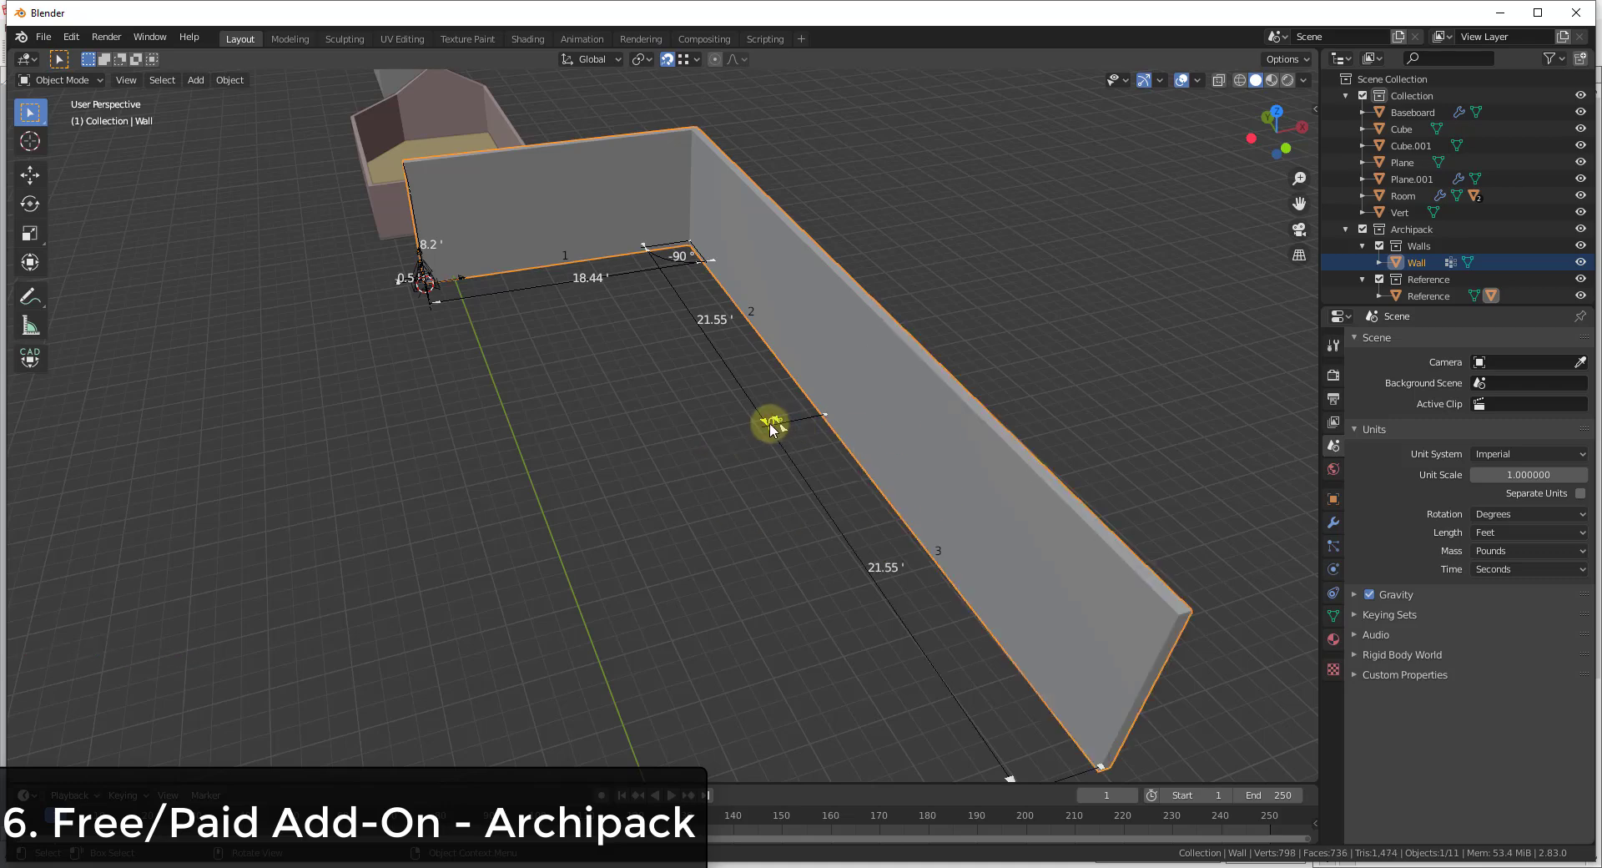
{"action": "mouse_move", "coordinate": [765, 426]}
{"action": "left_mouse_down"}
{"action": "mouse_move", "coordinate": [708, 446]}
{"action": "mouse_move", "coordinate": [736, 433]}
{"action": "left_mouse_up"}
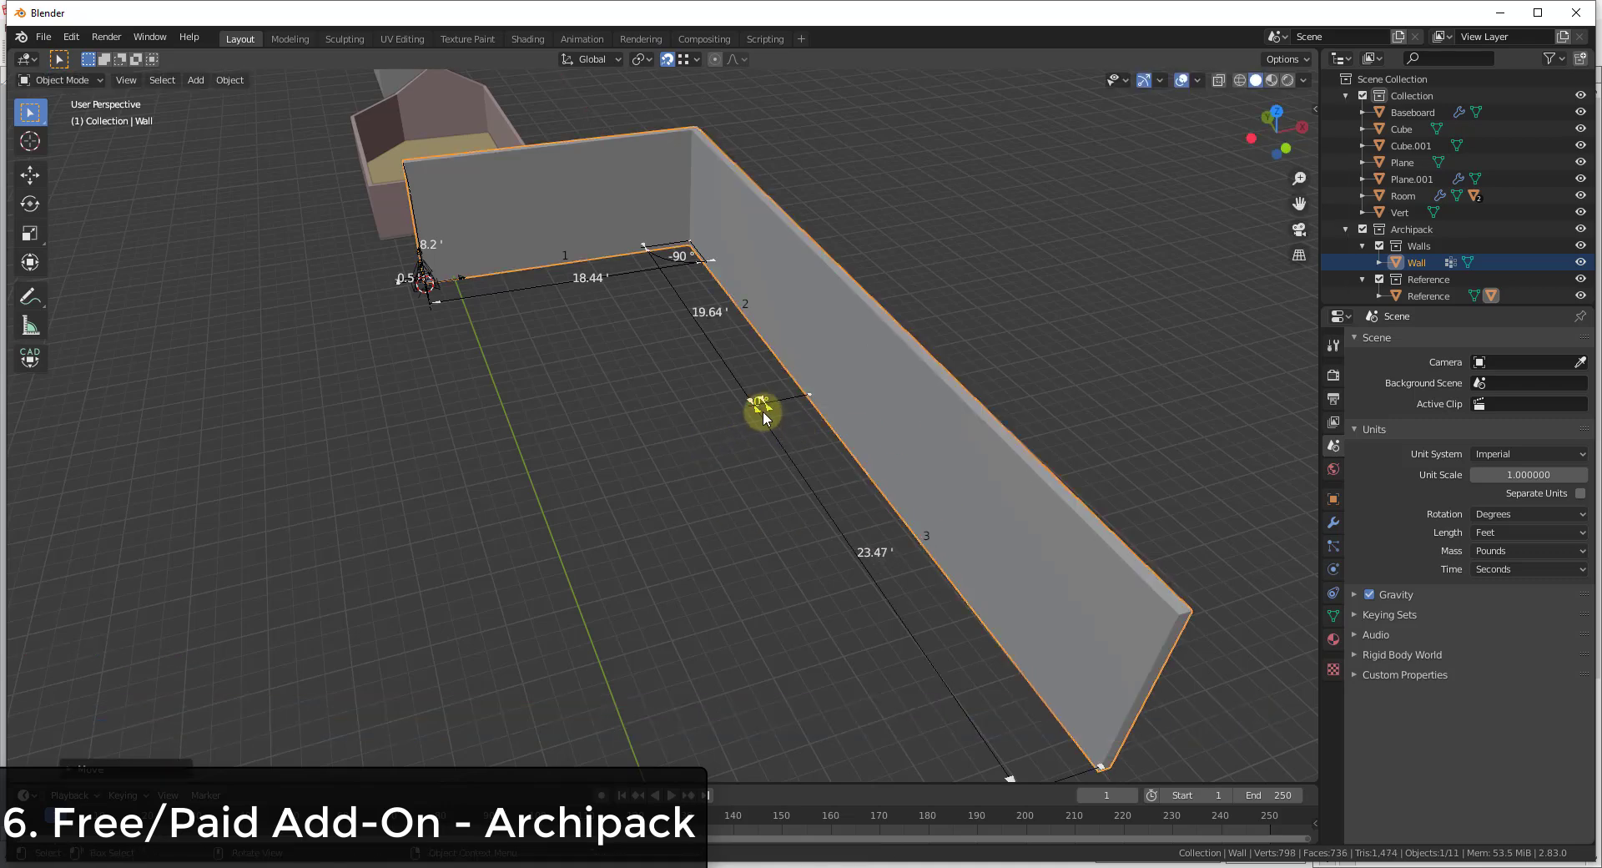
{"action": "left_click", "coordinate": [759, 411]}
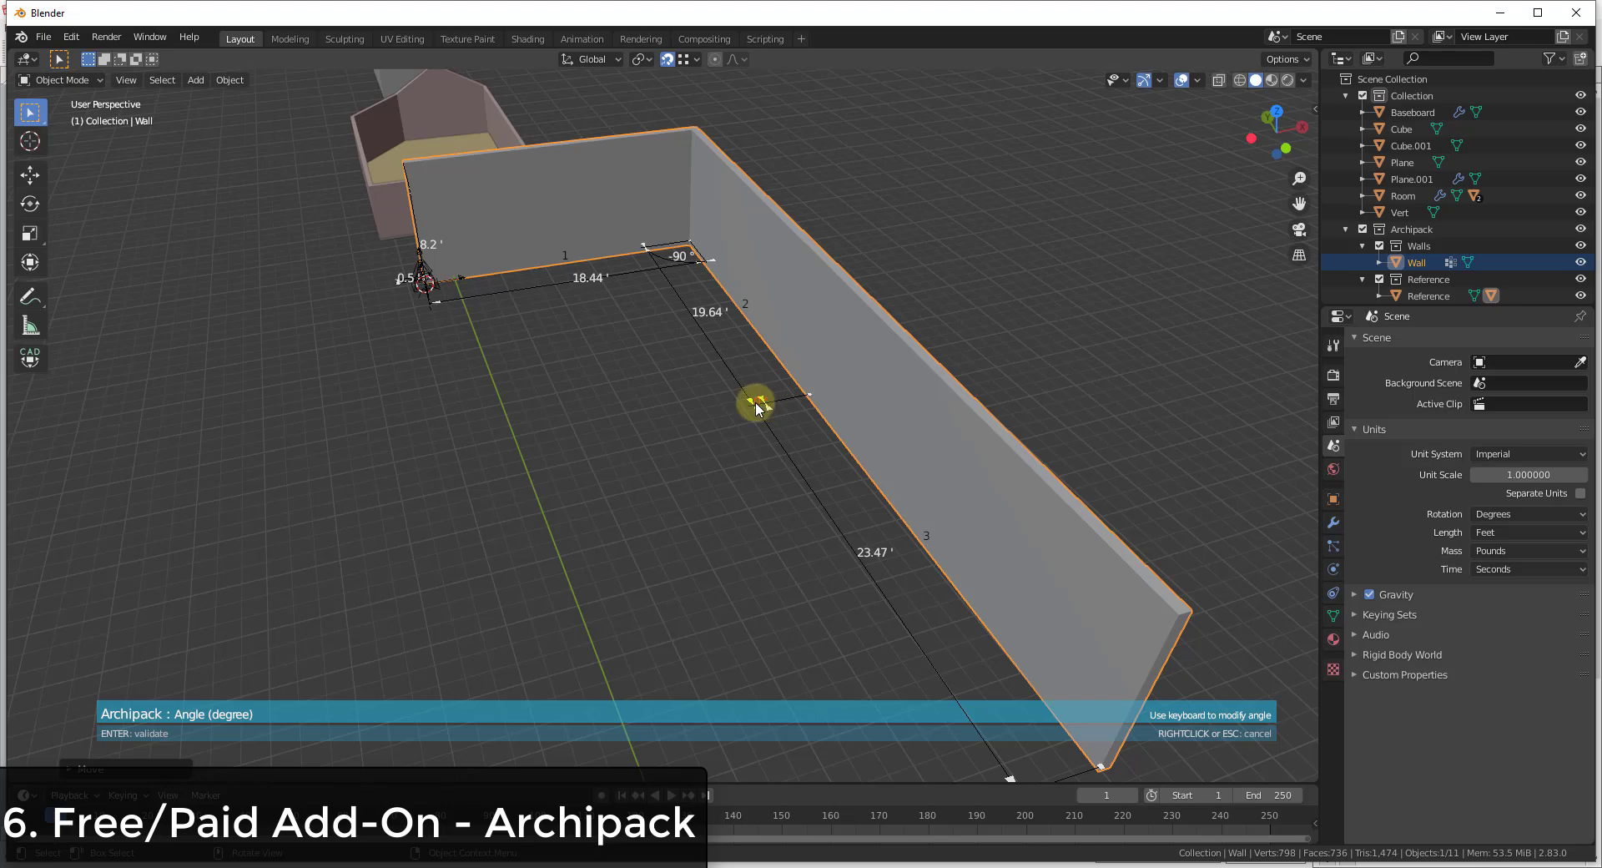
{"action": "scroll", "coordinate": [758, 406], "scroll_direction": "up", "scroll_amount": 3}
{"action": "scroll", "coordinate": [755, 408], "scroll_direction": "down", "scroll_amount": 5}
{"action": "left_click", "coordinate": [904, 608]}
{"action": "middle_click_drag", "start_coordinate": [904, 607], "coordinate": [714, 463]}
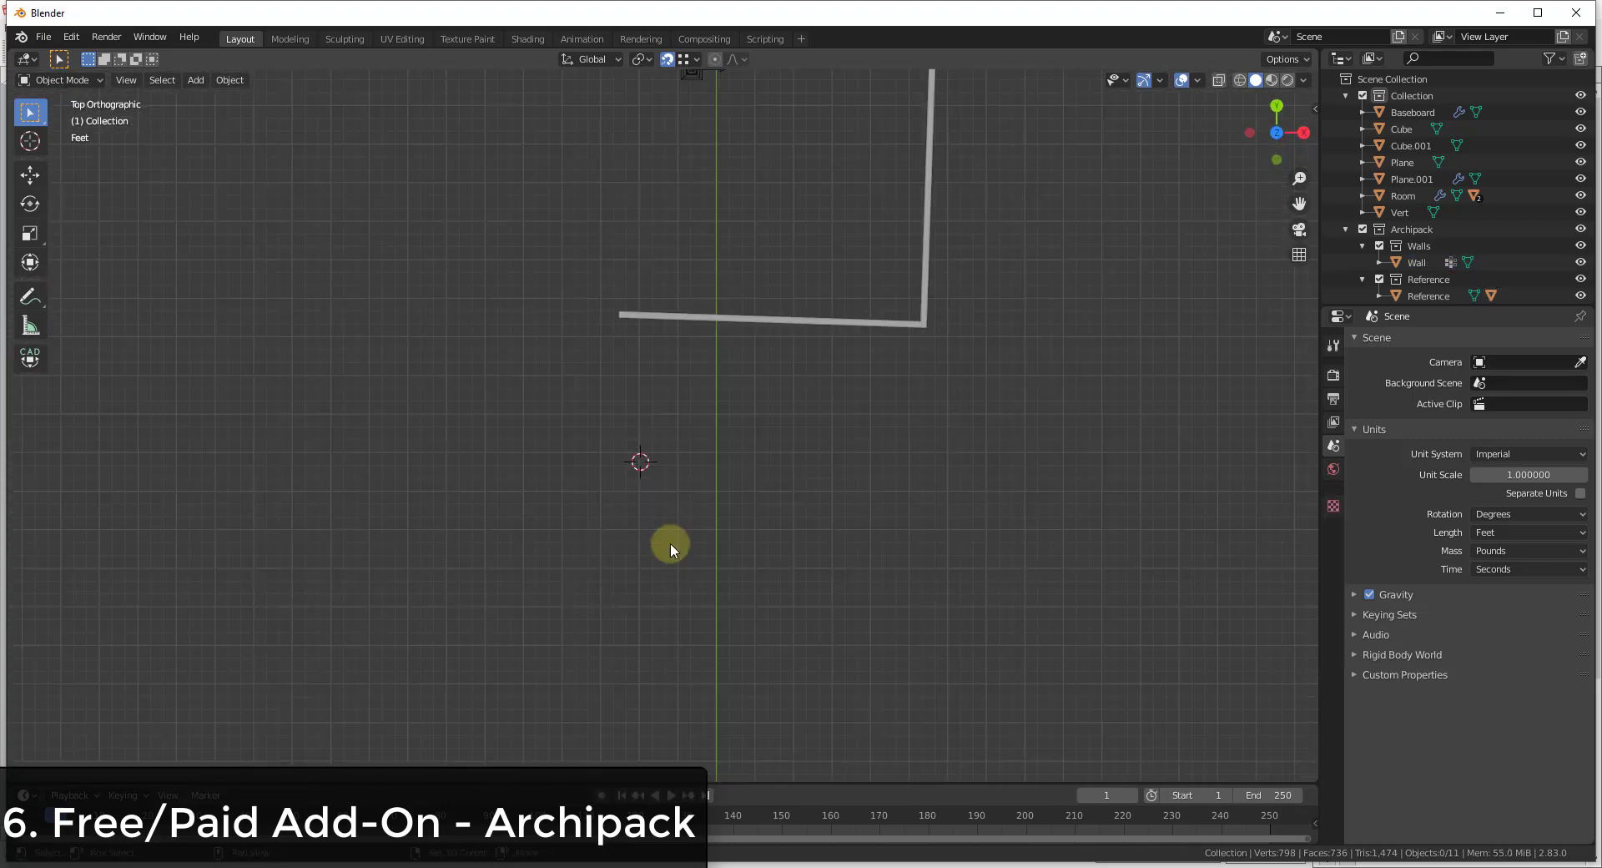
Add a new Archipack wall using the Inside 10x240 preset
{"action": "key", "text": "shift+a"}
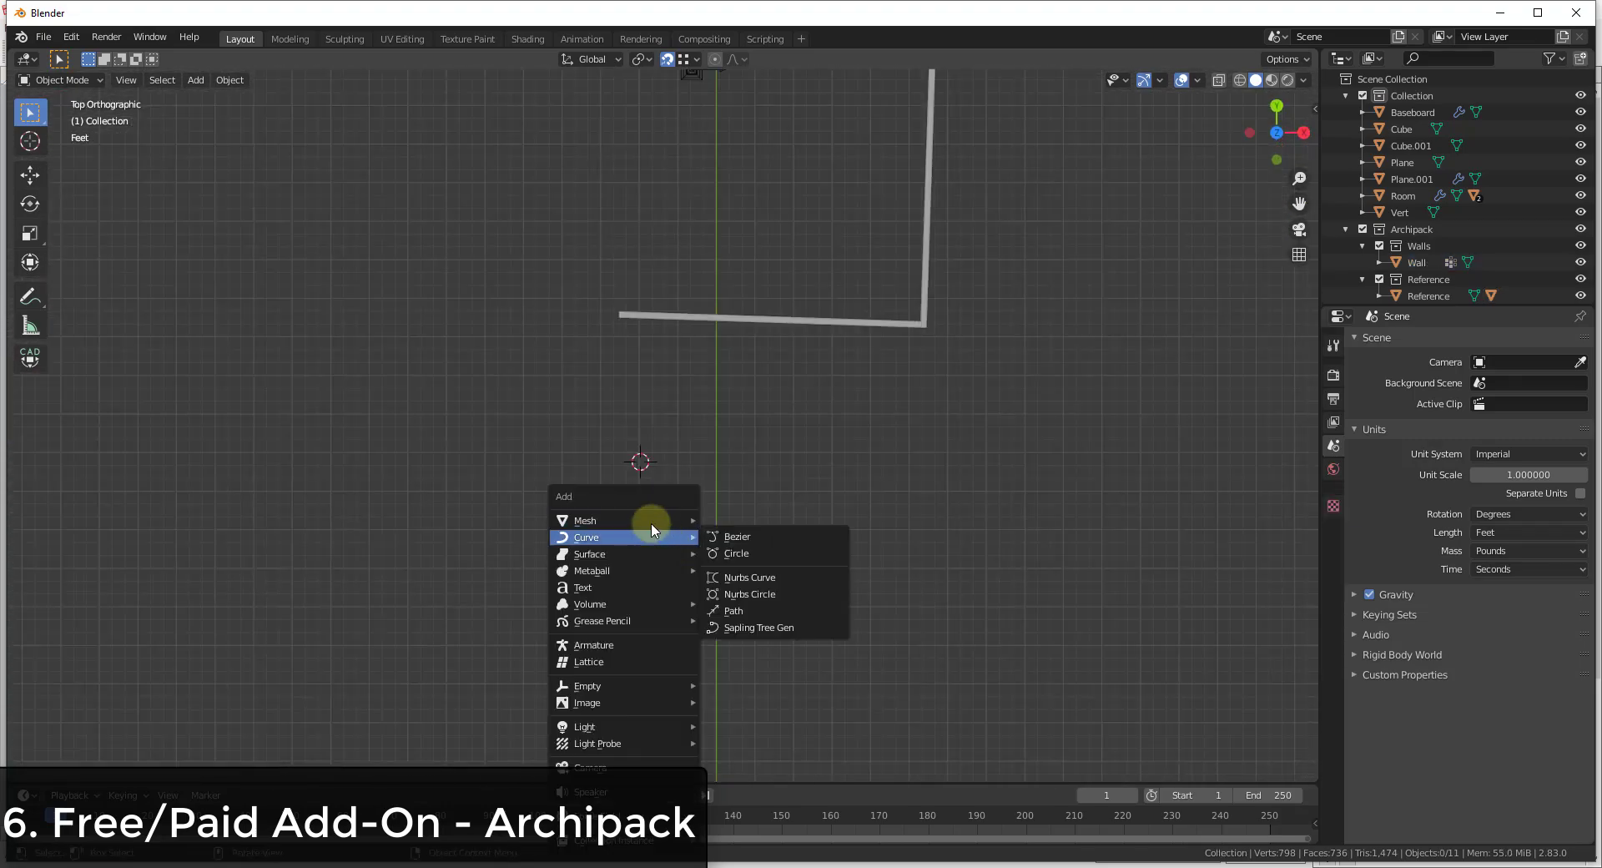
{"action": "mouse_move", "coordinate": [641, 519]}
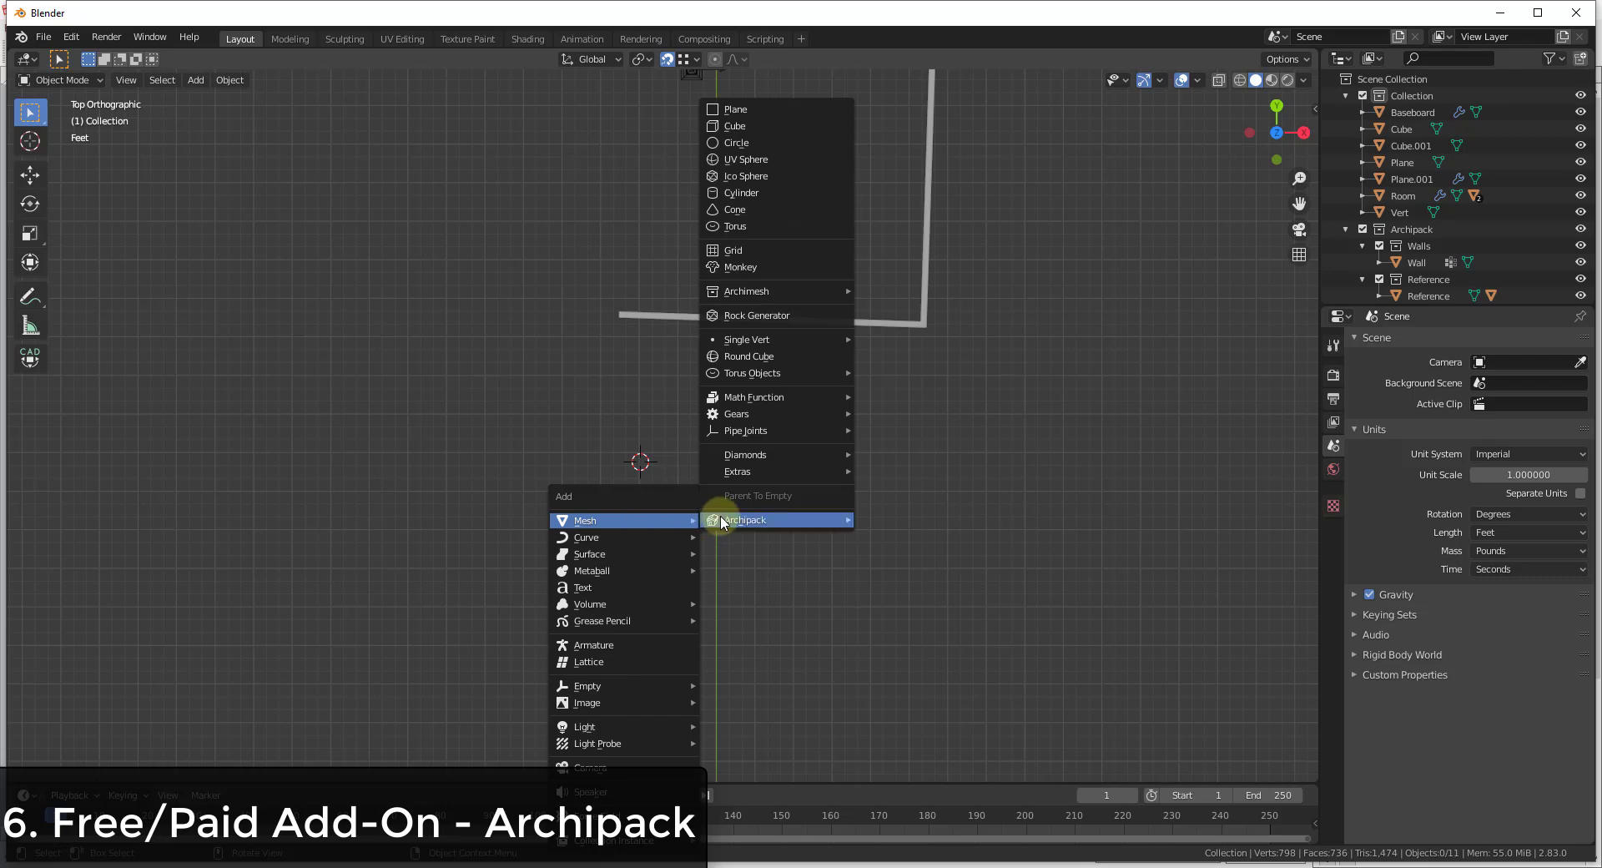
{"action": "mouse_move", "coordinate": [726, 521]}
{"action": "left_click", "coordinate": [901, 209]}
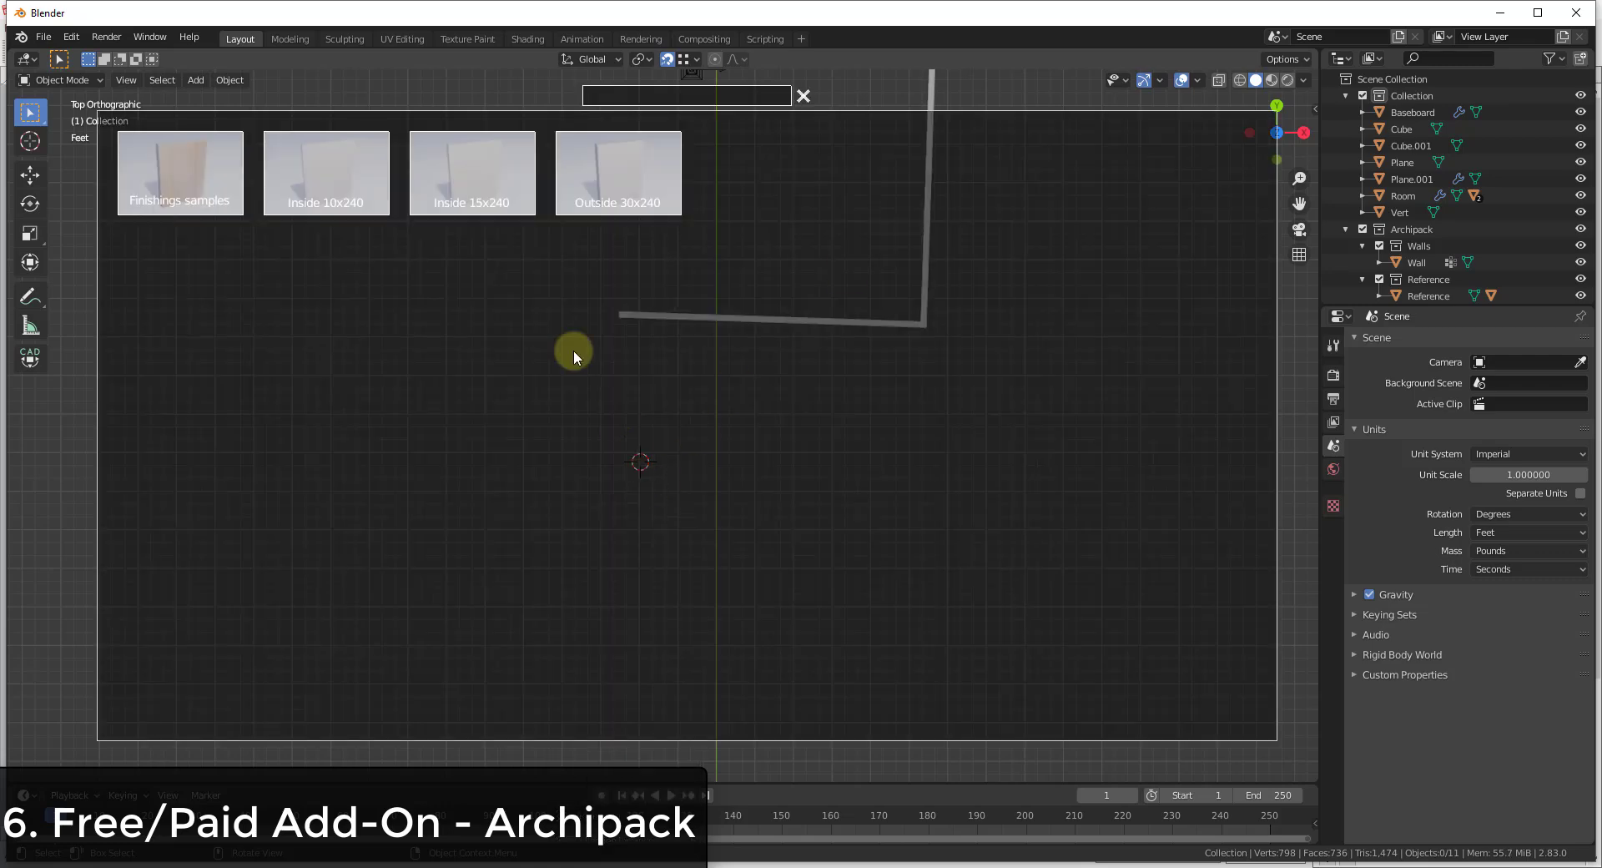
{"action": "left_click", "coordinate": [333, 169]}
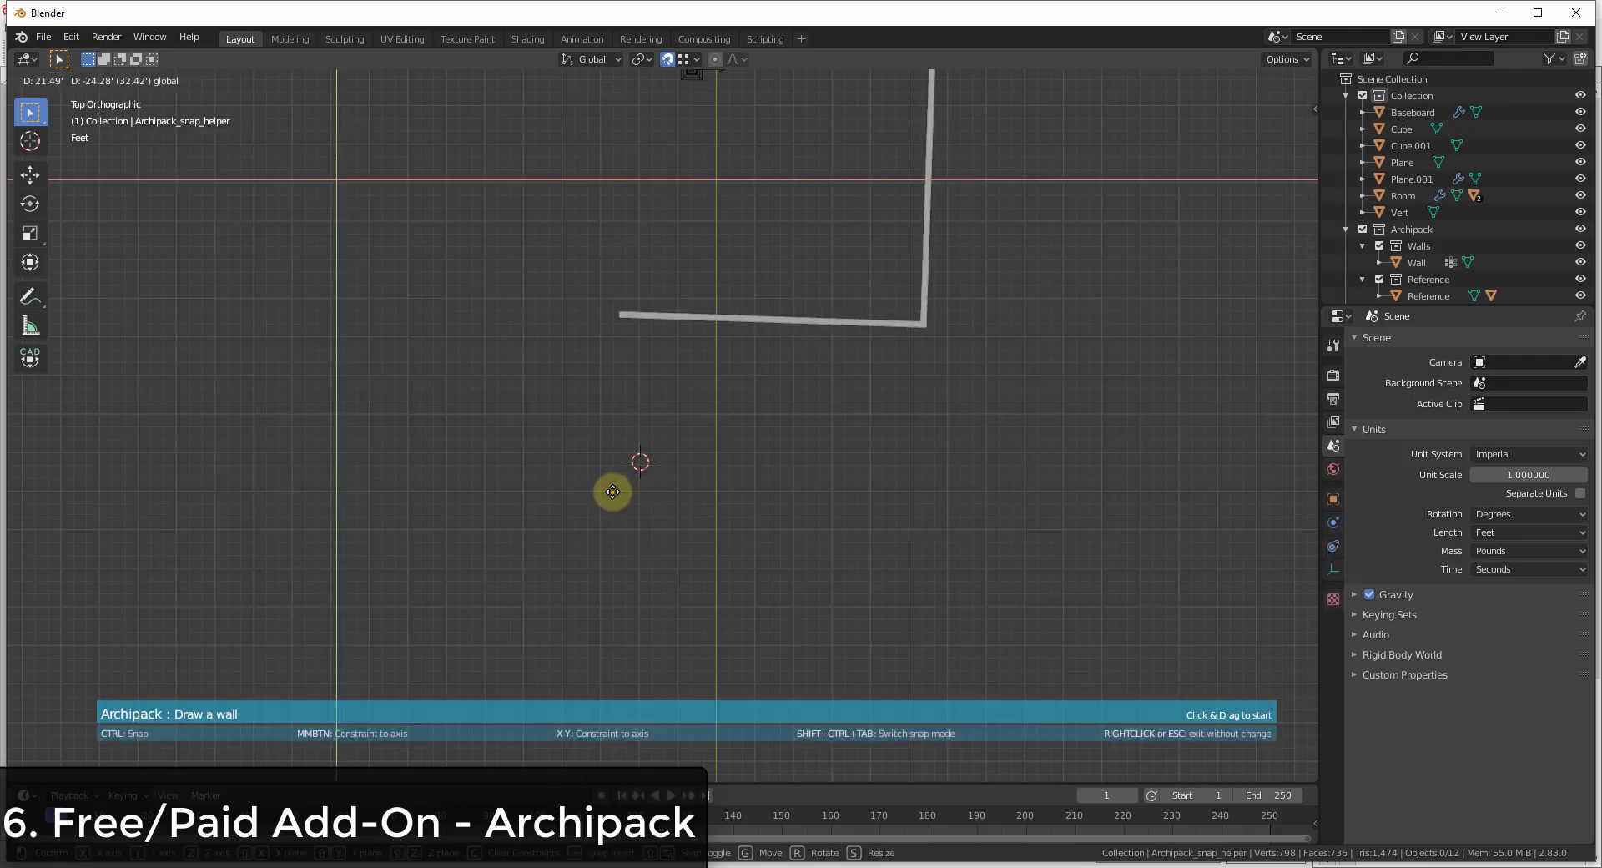
Draw the room outline in top view, starting with a 26.1' segment
{"action": "mouse_move", "coordinate": [613, 493]}
{"action": "left_mouse_down"}
{"action": "mouse_move", "coordinate": [960, 493]}
{"action": "mouse_move", "coordinate": [943, 492]}
{"action": "left_mouse_up"}
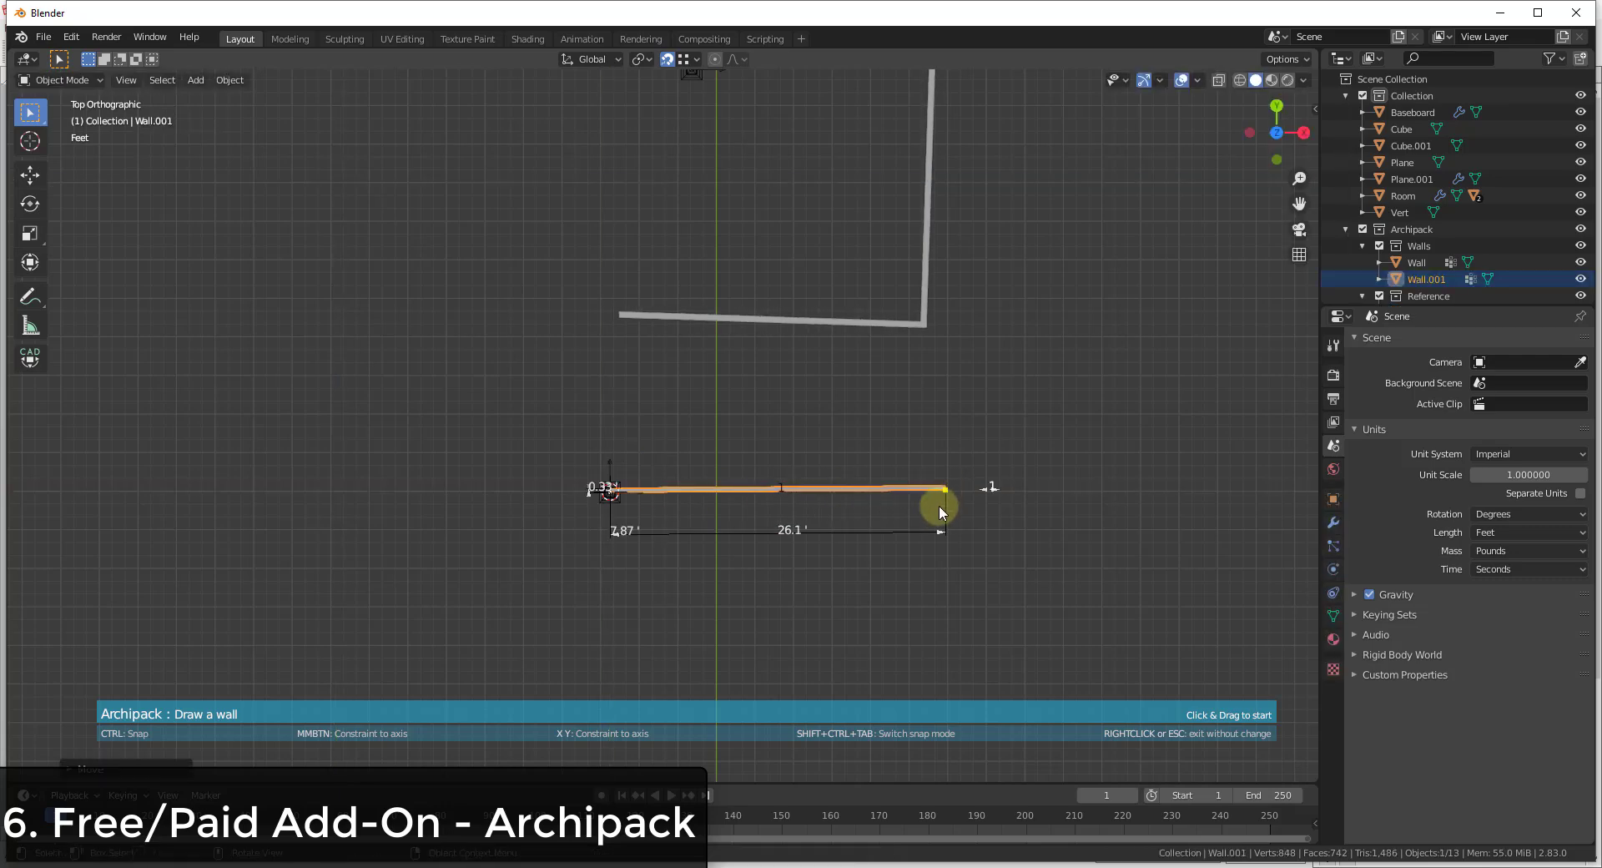
{"action": "left_click_drag", "start_coordinate": [956, 670], "coordinate": [895, 784]}
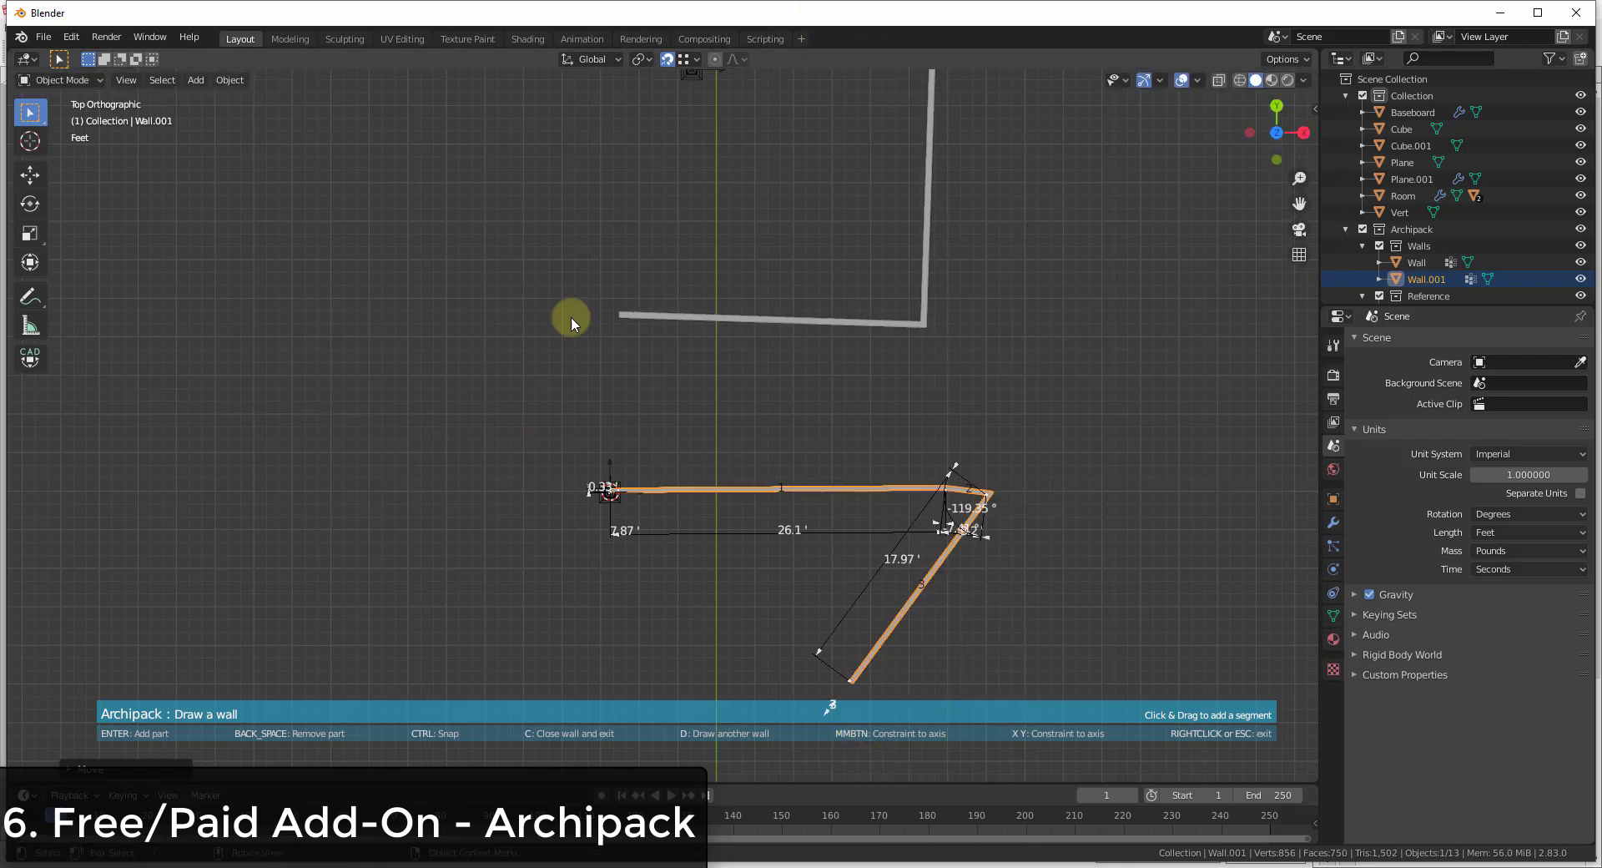
{"action": "left_click_drag", "start_coordinate": [459, 557], "coordinate": [142, 547]}
{"action": "mouse_move", "coordinate": [288, 547]}
{"action": "left_mouse_down"}
{"action": "mouse_move", "coordinate": [207, 357]}
{"action": "mouse_move", "coordinate": [433, 354]}
{"action": "mouse_move", "coordinate": [462, 333]}
{"action": "mouse_move", "coordinate": [333, 293]}
{"action": "mouse_move", "coordinate": [399, 318]}
{"action": "left_mouse_up"}
{"action": "mouse_move", "coordinate": [577, 419]}
{"action": "left_mouse_down"}
{"action": "mouse_move", "coordinate": [629, 475]}
{"action": "mouse_move", "coordinate": [605, 486]}
{"action": "left_mouse_up"}
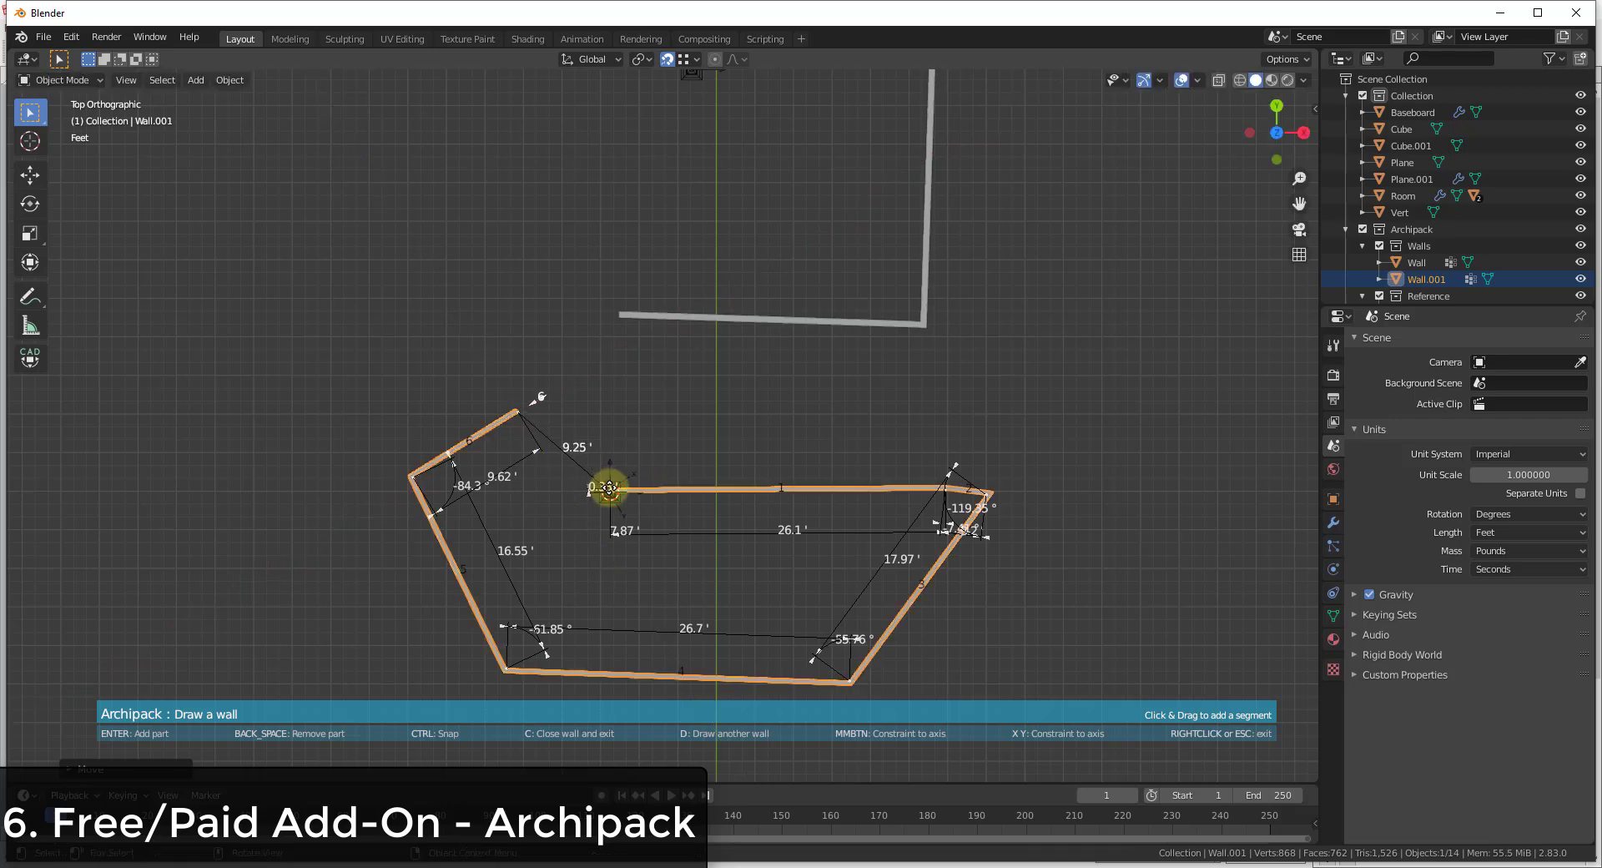
{"action": "scroll", "coordinate": [667, 501], "scroll_direction": "up", "scroll_amount": 10}
Close the drawn wall into a loop and view it in perspective
{"action": "scroll", "coordinate": [666, 522], "scroll_direction": "down", "scroll_amount": 8}
{"action": "key", "text": "Escape"}
{"action": "scroll", "coordinate": [664, 514], "scroll_direction": "up", "scroll_amount": 5}
{"action": "scroll", "coordinate": [615, 468], "scroll_direction": "down", "scroll_amount": 5}
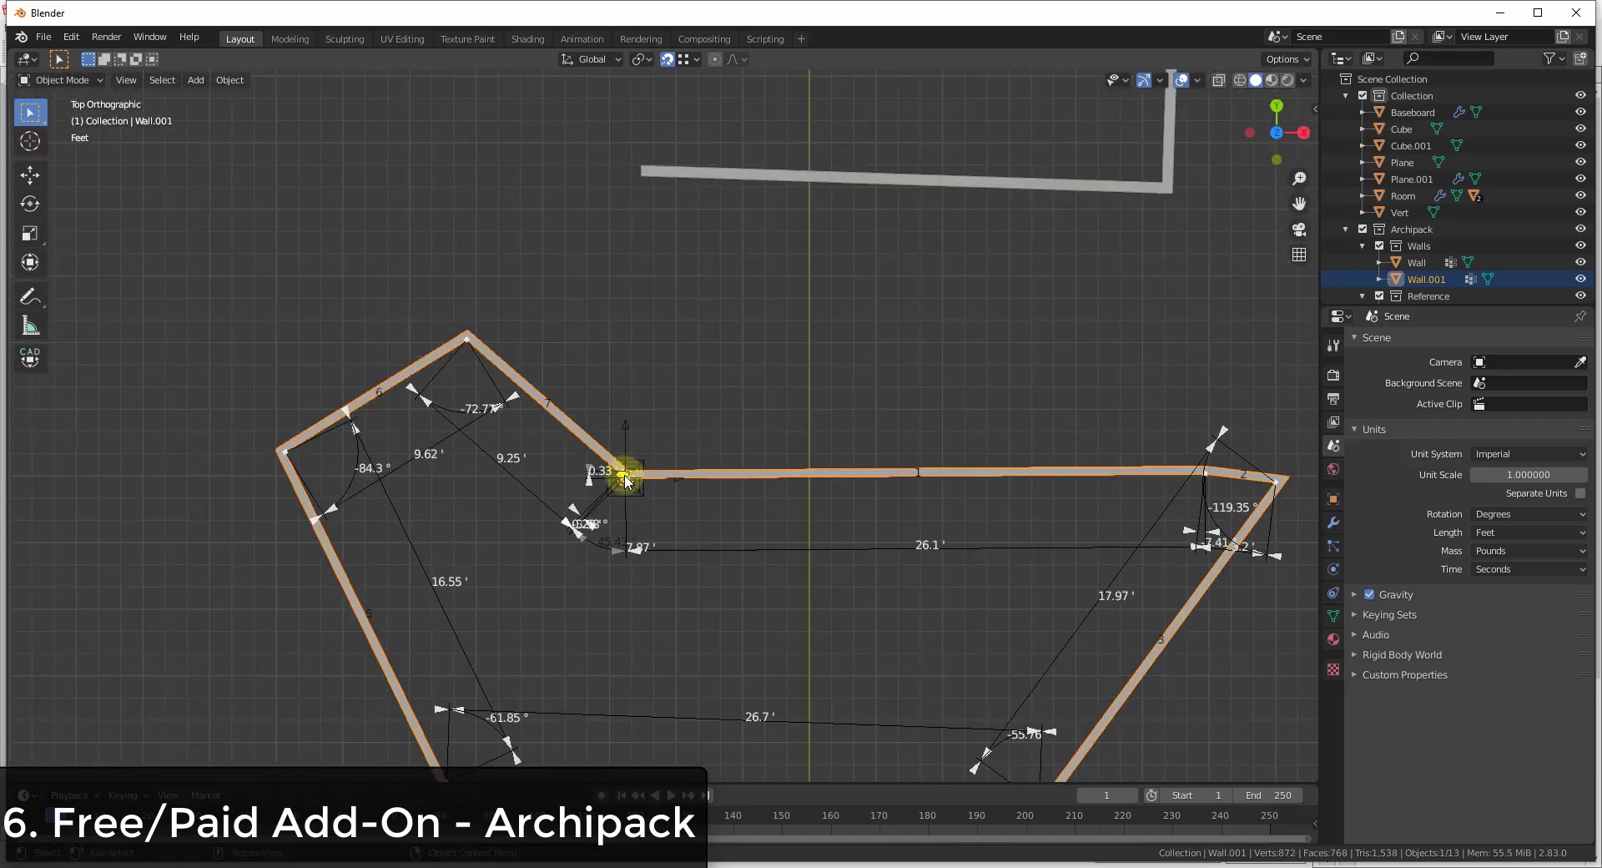
{"action": "scroll", "coordinate": [629, 582], "scroll_direction": "up", "scroll_amount": 4}
{"action": "middle_click_drag", "start_coordinate": [633, 582], "coordinate": [844, 230]}
{"action": "scroll", "coordinate": [844, 230], "scroll_direction": "down", "scroll_amount": 3}
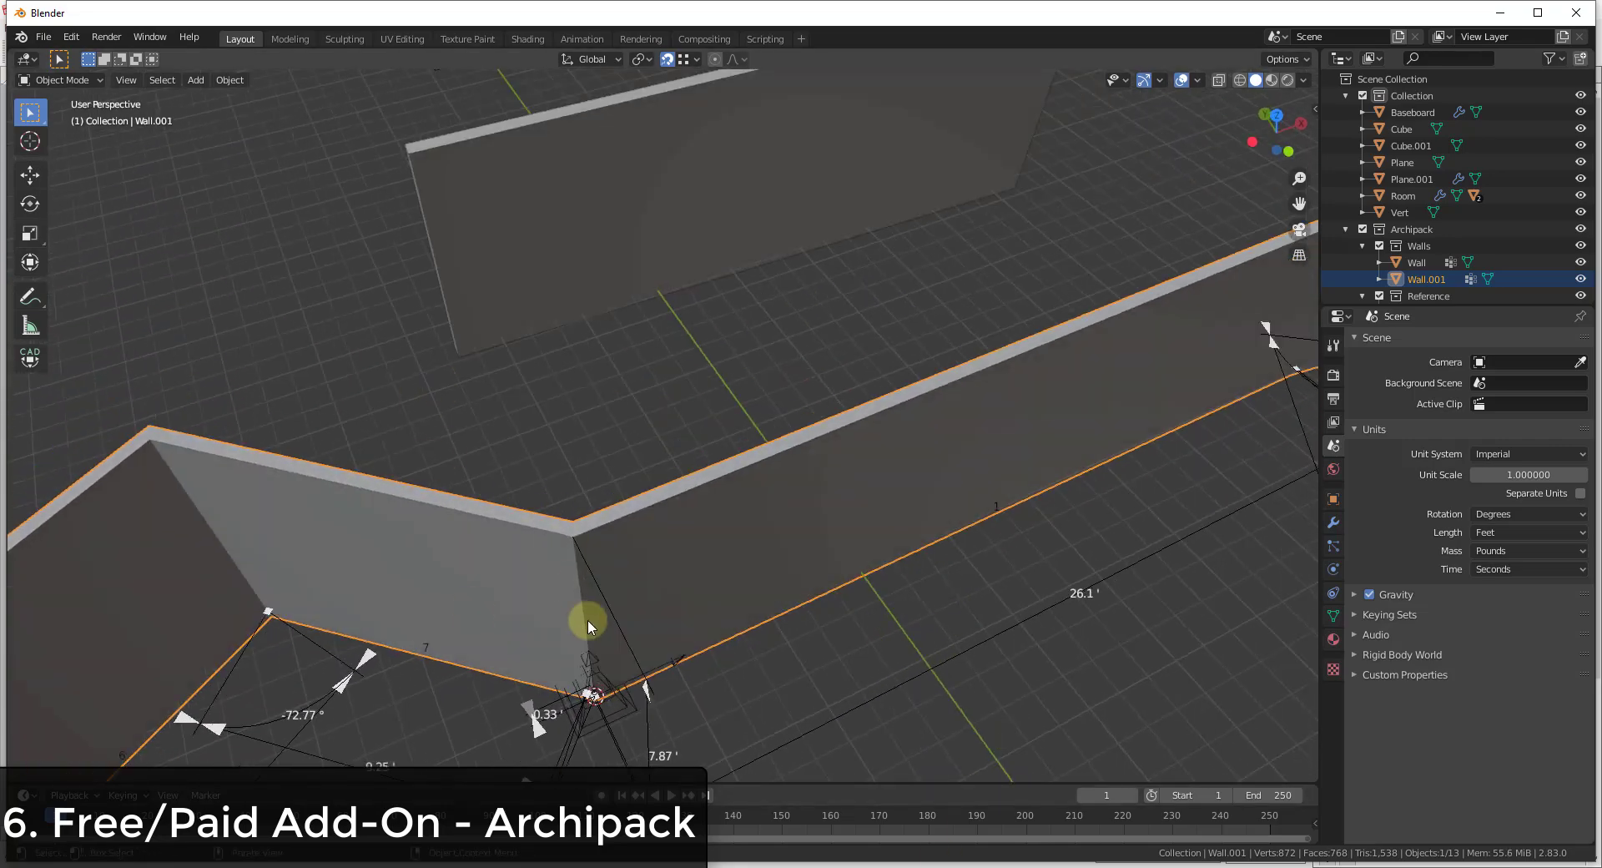
{"action": "scroll", "coordinate": [587, 614], "scroll_direction": "down", "scroll_amount": 3}
{"action": "scroll", "coordinate": [594, 604], "scroll_direction": "down", "scroll_amount": 3}
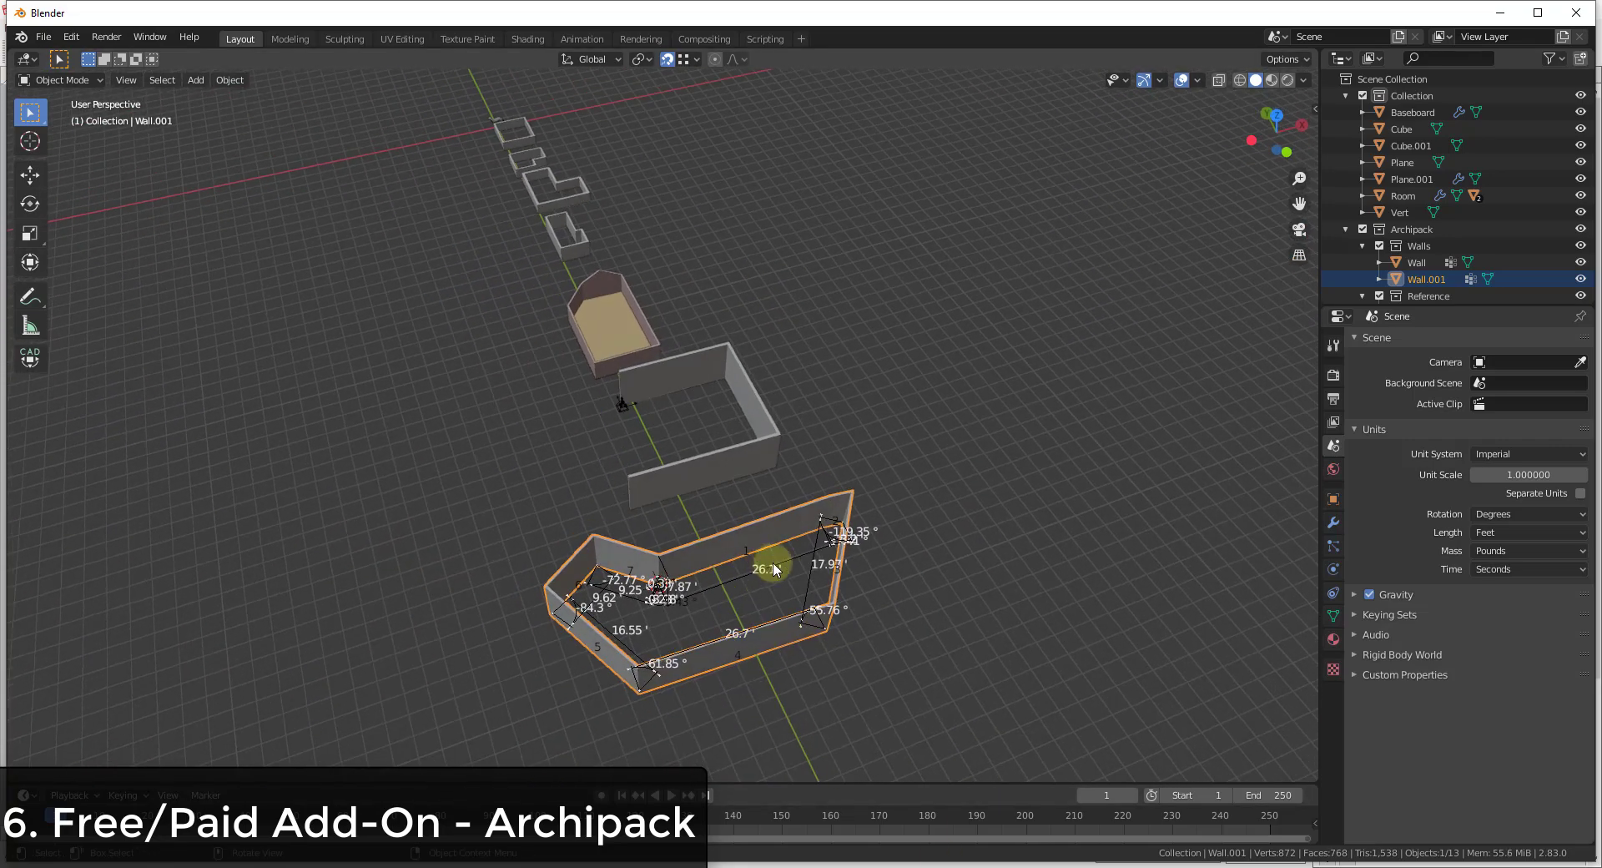
{"action": "scroll", "coordinate": [763, 568], "scroll_direction": "up", "scroll_amount": 4}
Change the first wall segment's length from 26.1' to 25'
{"action": "left_click_drag", "start_coordinate": [753, 569], "coordinate": [719, 582]}
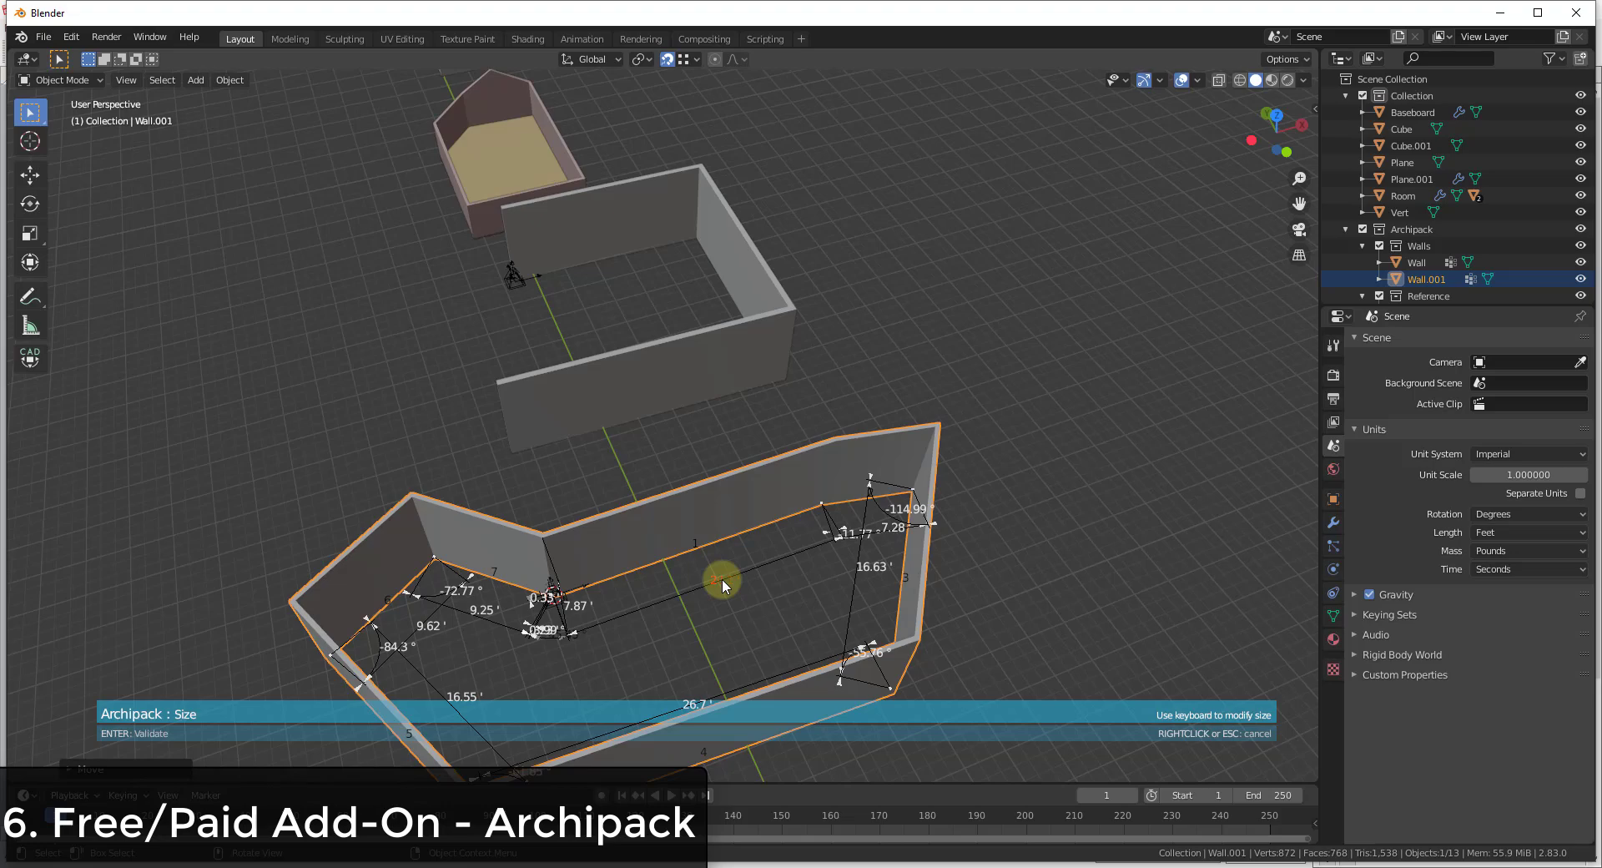
{"action": "type", "text": "25"}
{"action": "key", "text": "Return"}
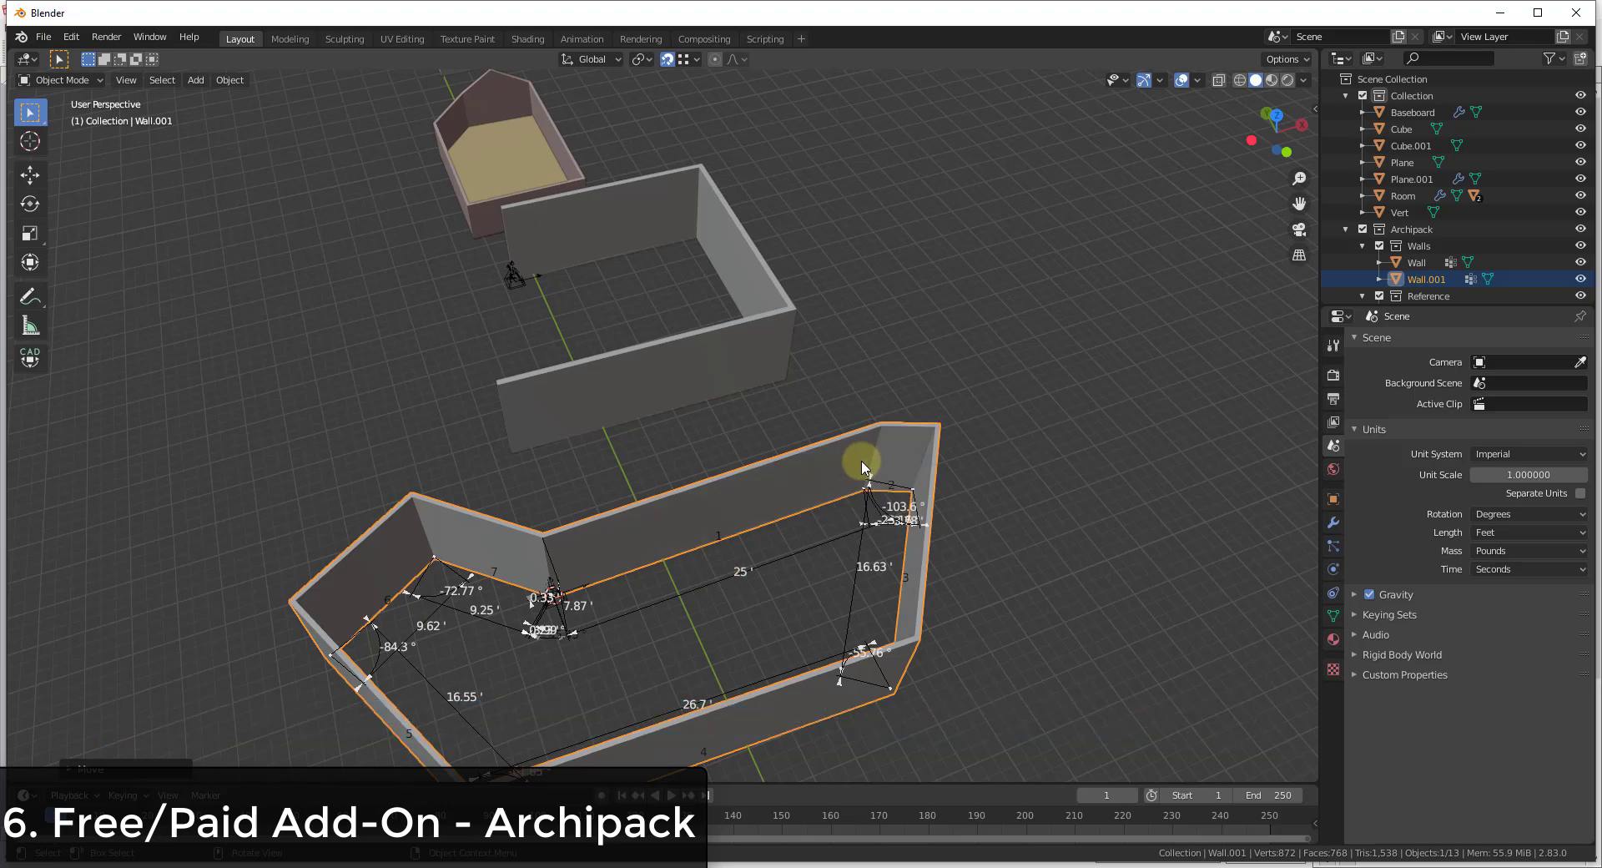
{"action": "middle_click_drag", "start_coordinate": [695, 711], "coordinate": [136, 321]}
{"action": "middle_click_drag", "start_coordinate": [831, 540], "coordinate": [966, 465]}
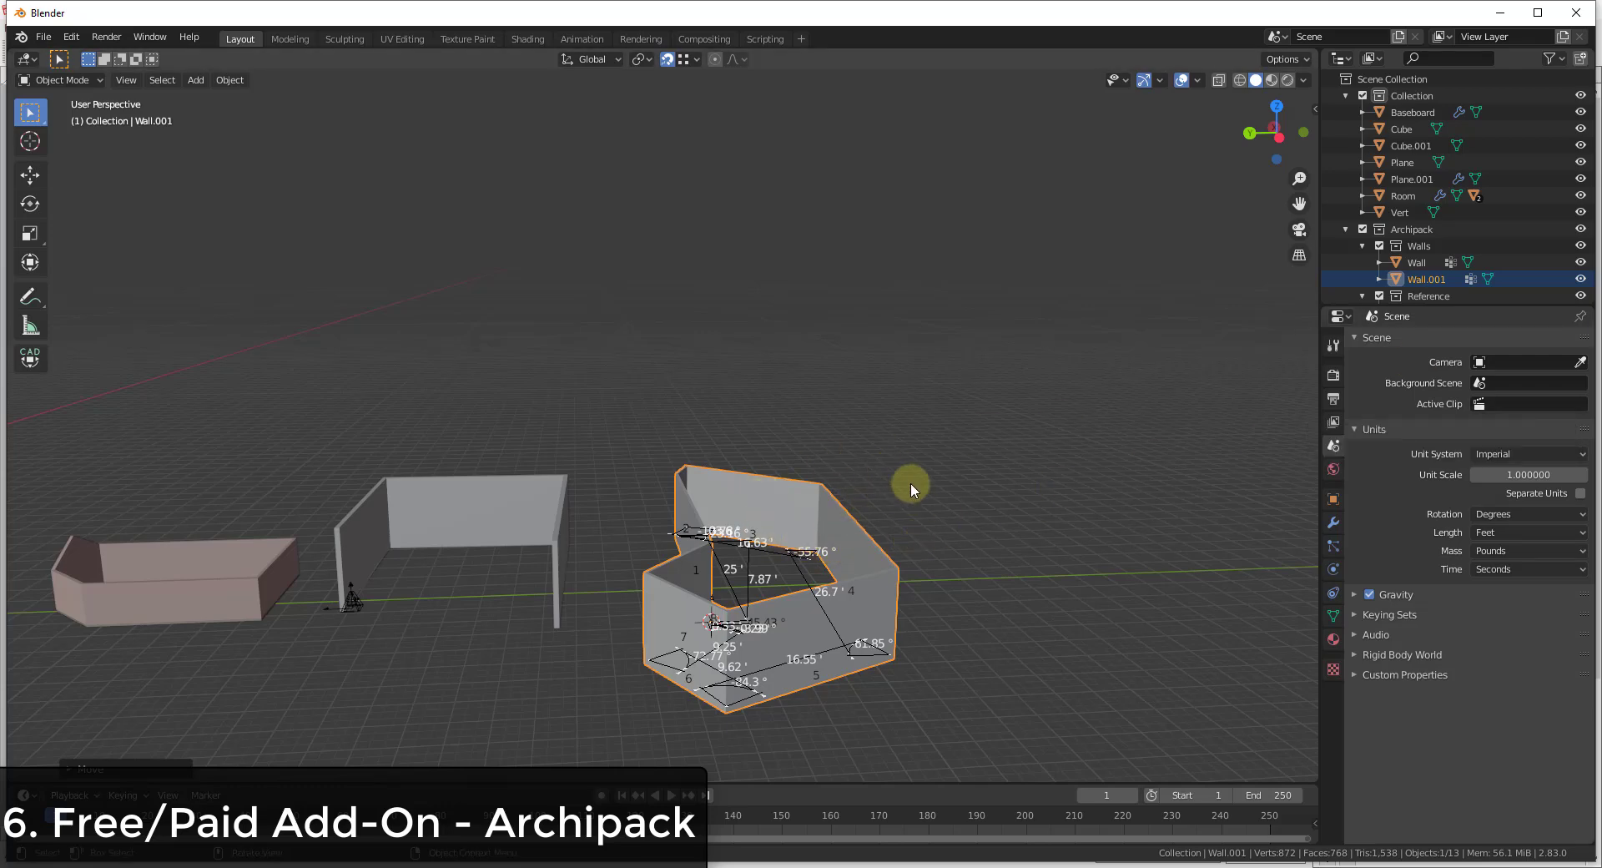
{"action": "scroll", "coordinate": [909, 483], "scroll_direction": "down", "scroll_amount": 3}
{"action": "middle_click_drag", "start_coordinate": [909, 483], "coordinate": [852, 341]}
{"action": "scroll", "coordinate": [853, 573], "scroll_direction": "up", "scroll_amount": 5}
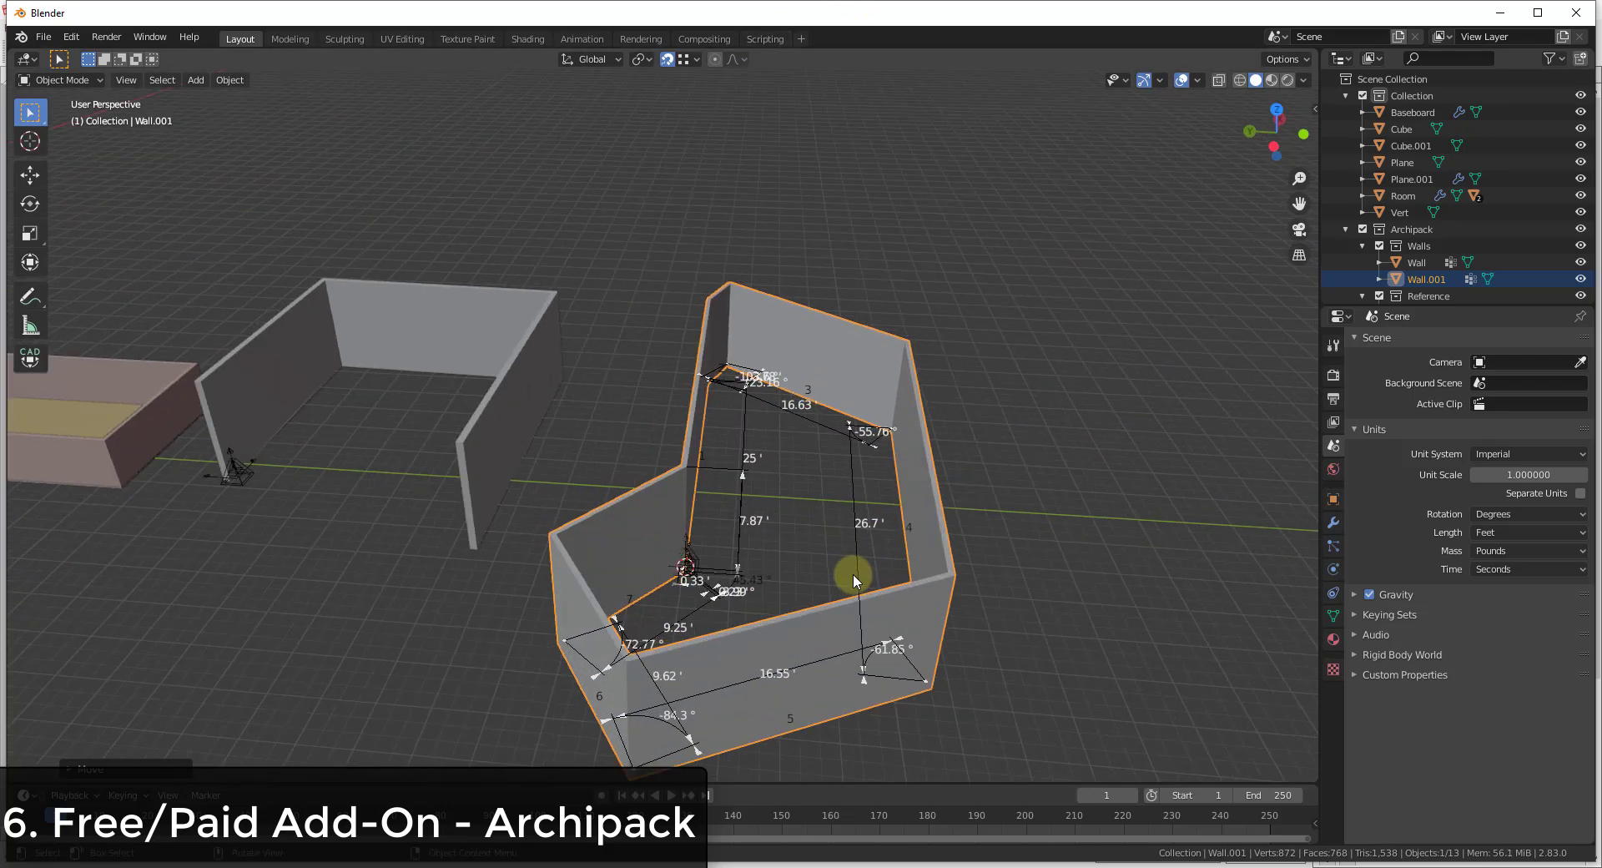
{"action": "scroll", "coordinate": [853, 574], "scroll_direction": "up", "scroll_amount": 2}
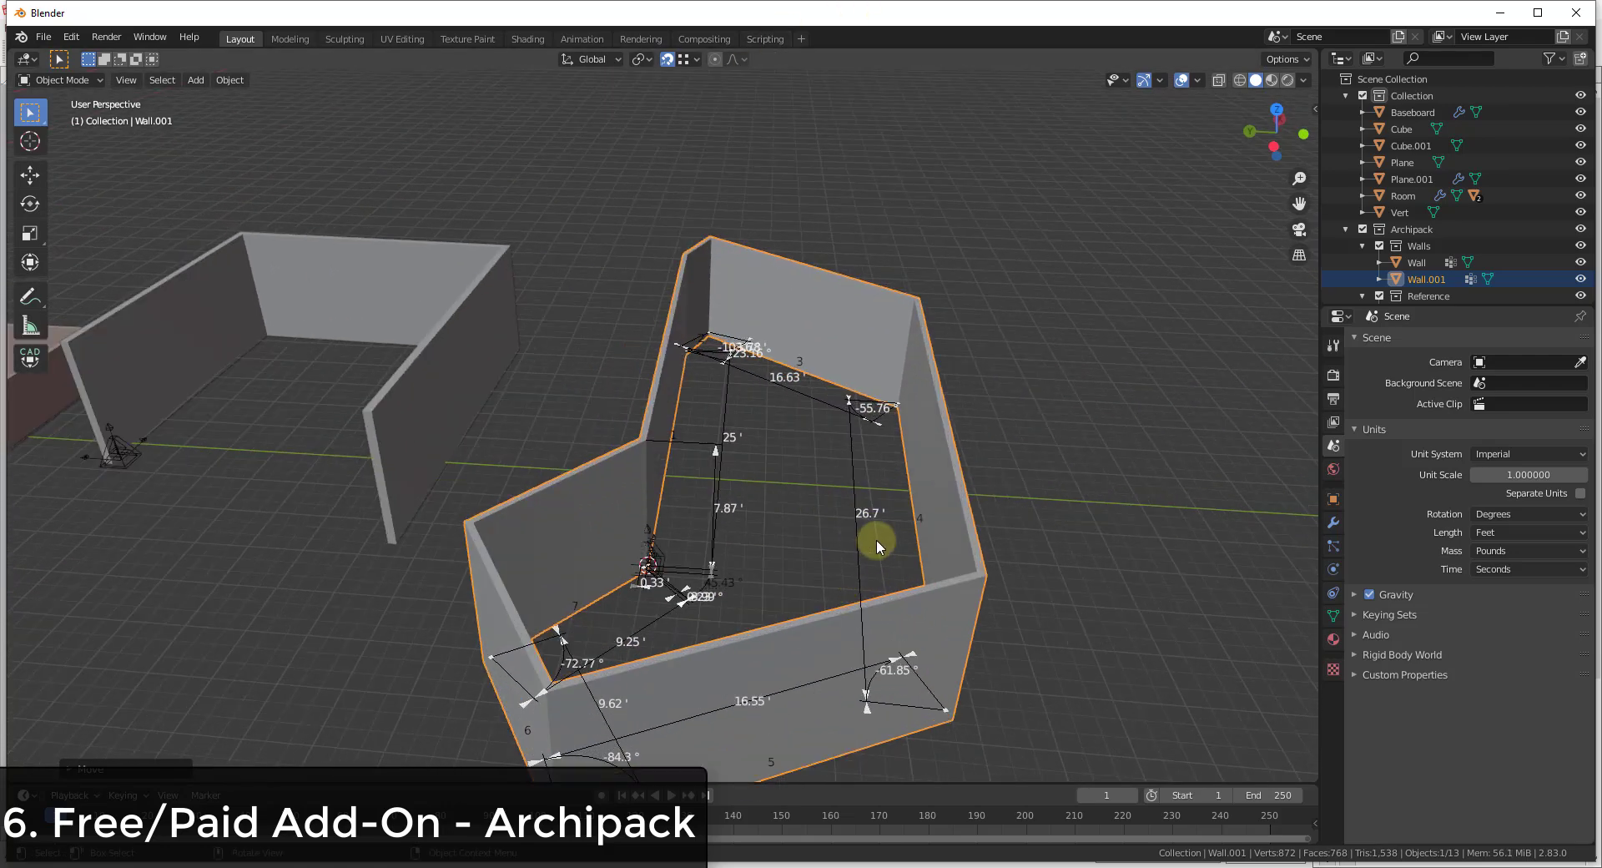